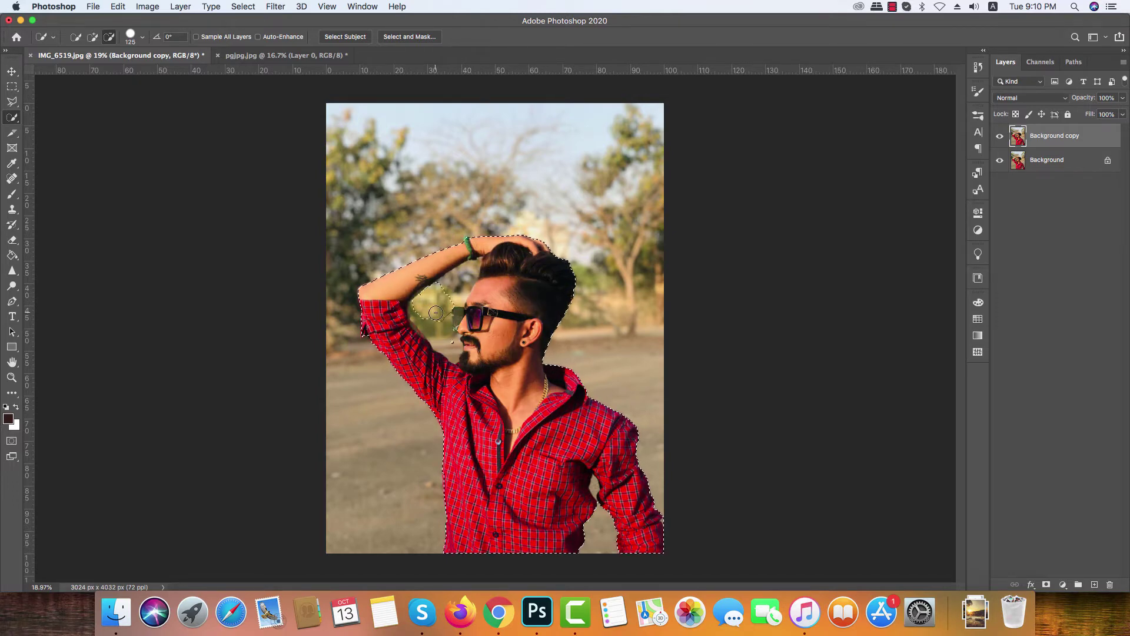
Subtract the patch of background beside the raised elbow's sleeve from the selection with the Quick Selection tool
scroll(432, 312, up, 5)
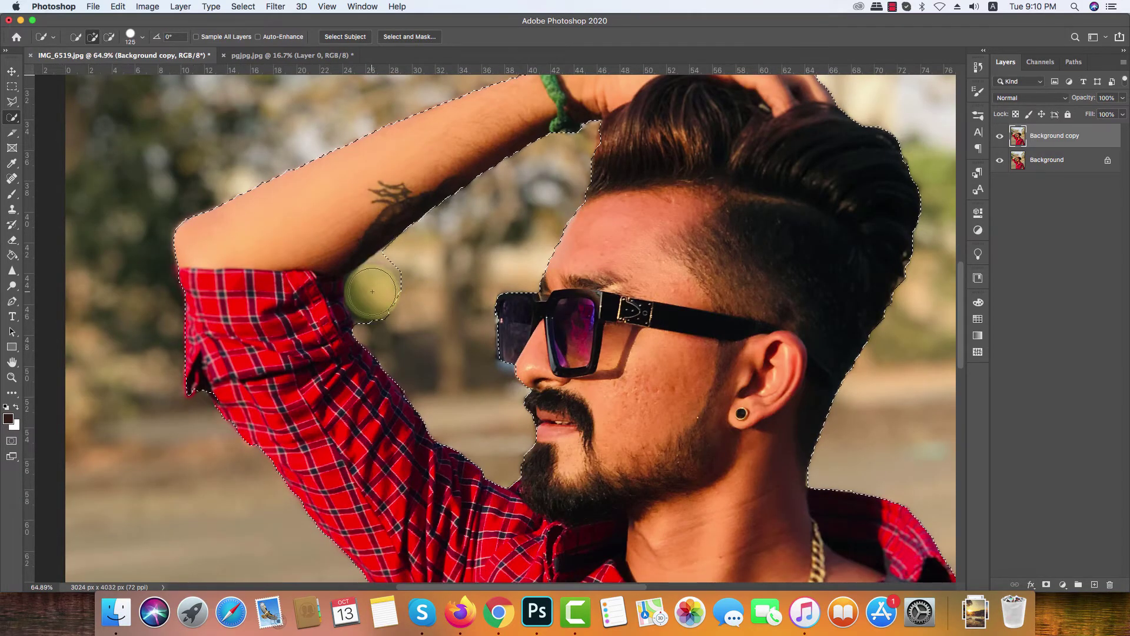
drag(372, 292, 379, 303)
key(alt)
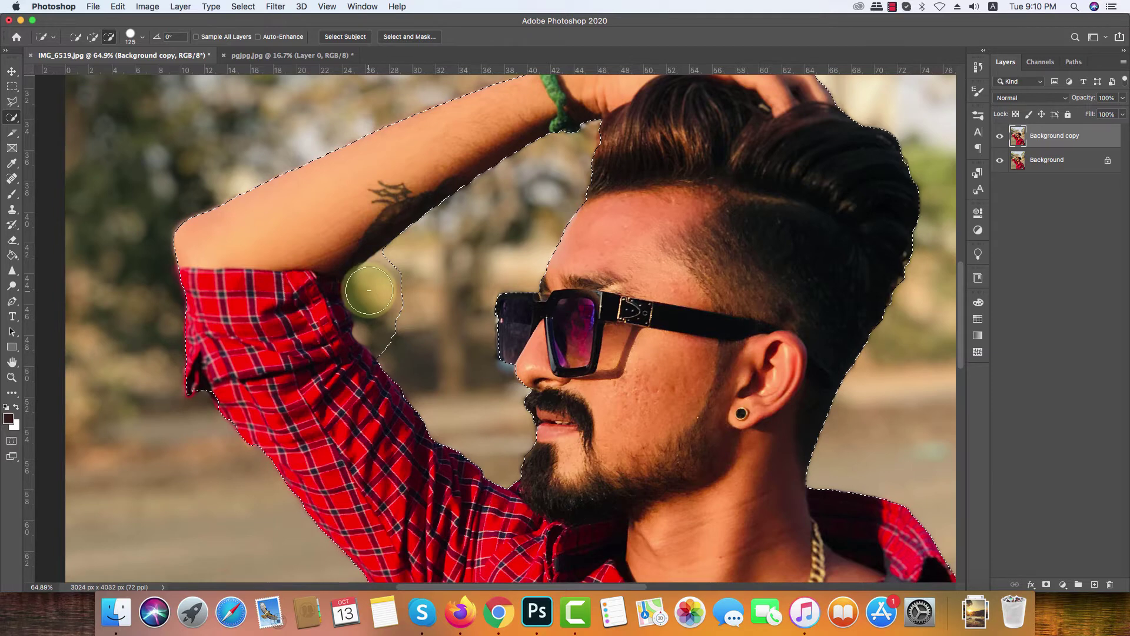
drag(396, 331, 391, 280)
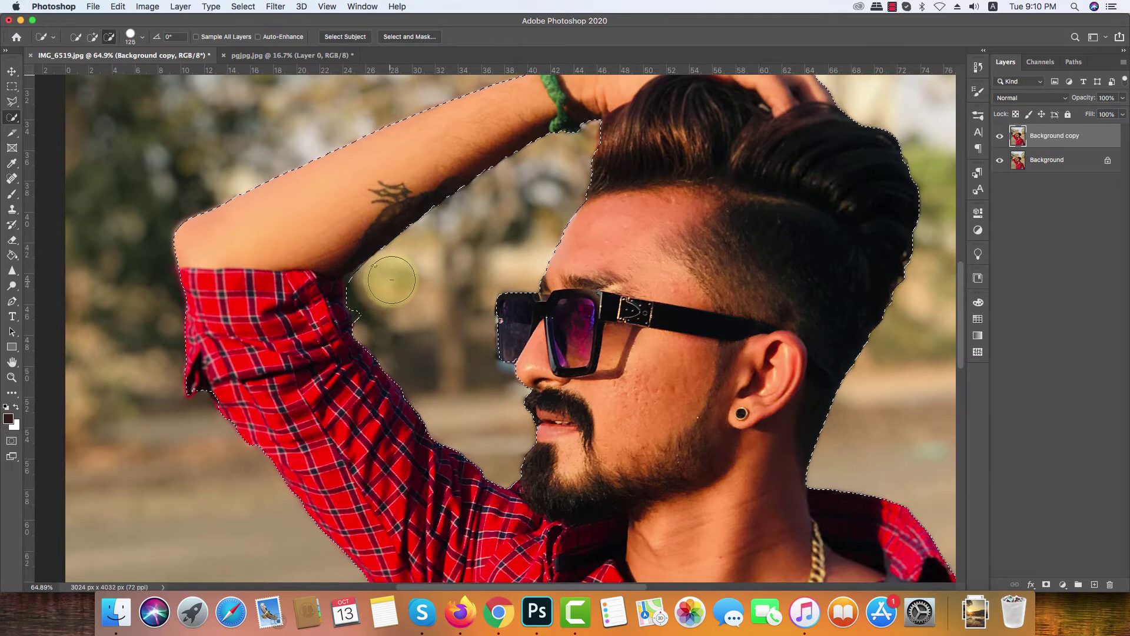
scroll(383, 306, down, 3)
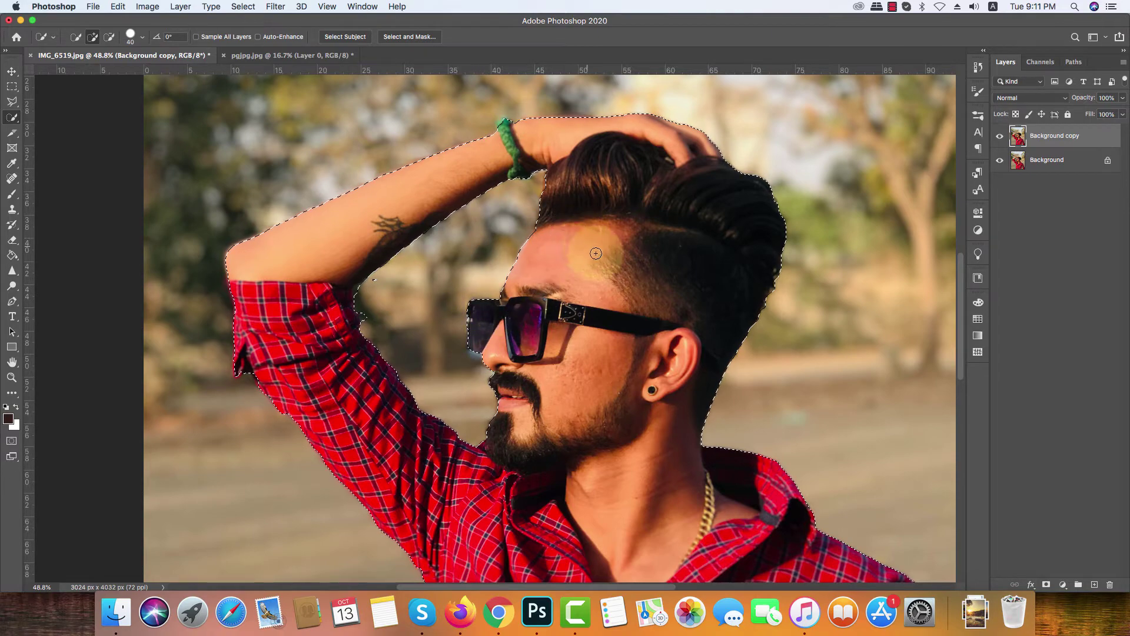
Examine the selection edge around the head, the raised arm and the gap between the torso and lowered arm
drag(598, 259, 352, 99)
scroll(526, 293, down, 5)
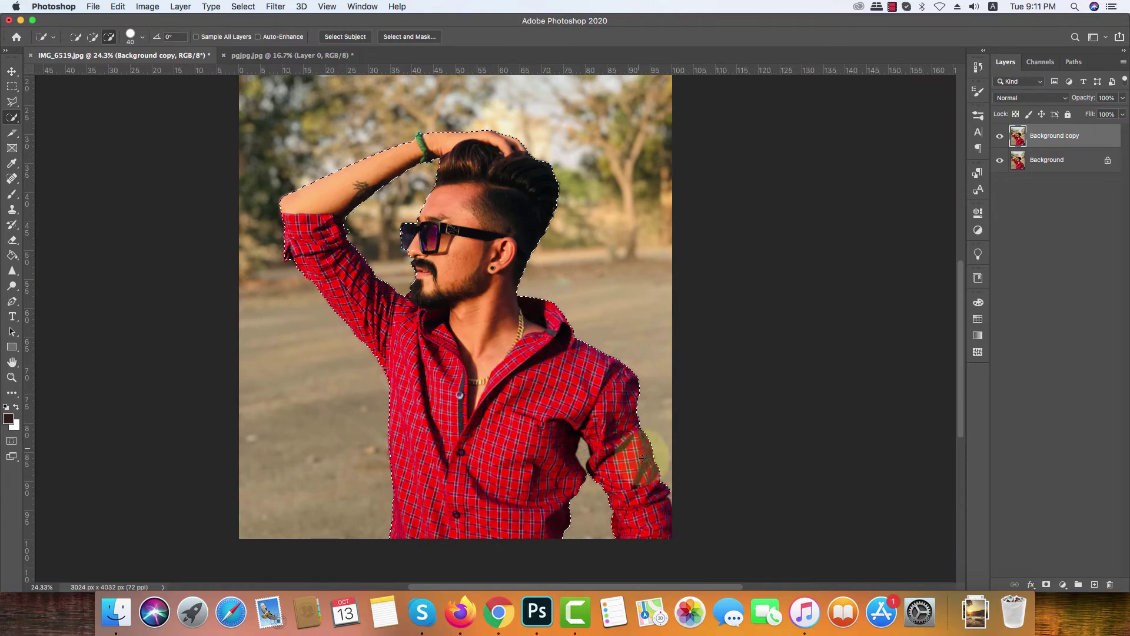
scroll(641, 458, up, 5)
scroll(535, 446, up, 3)
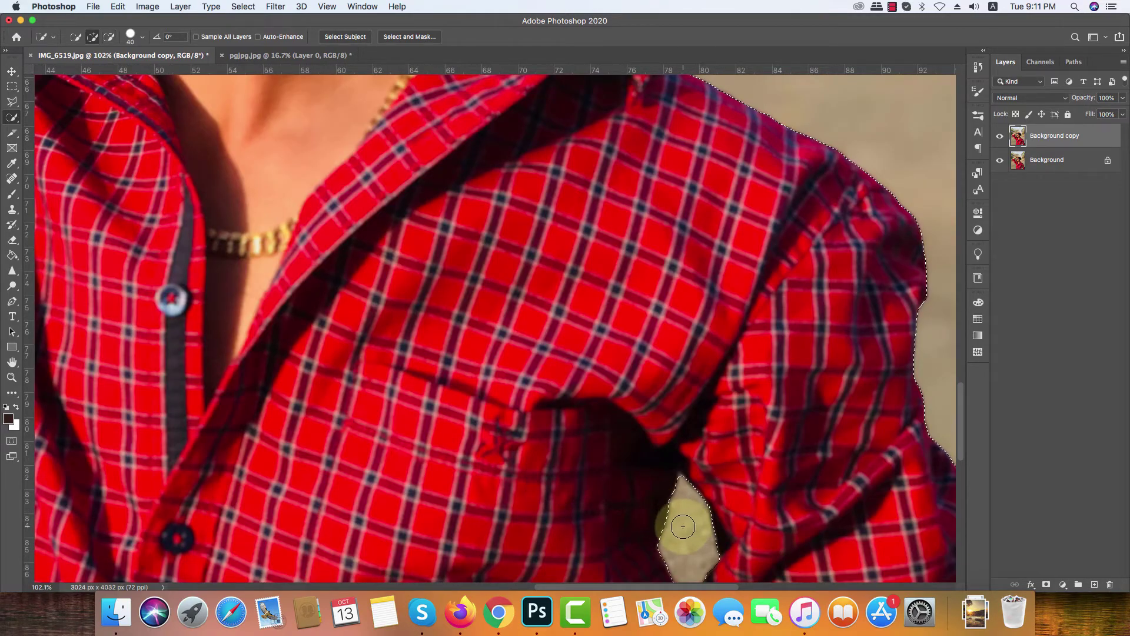
scroll(626, 298, down, 5)
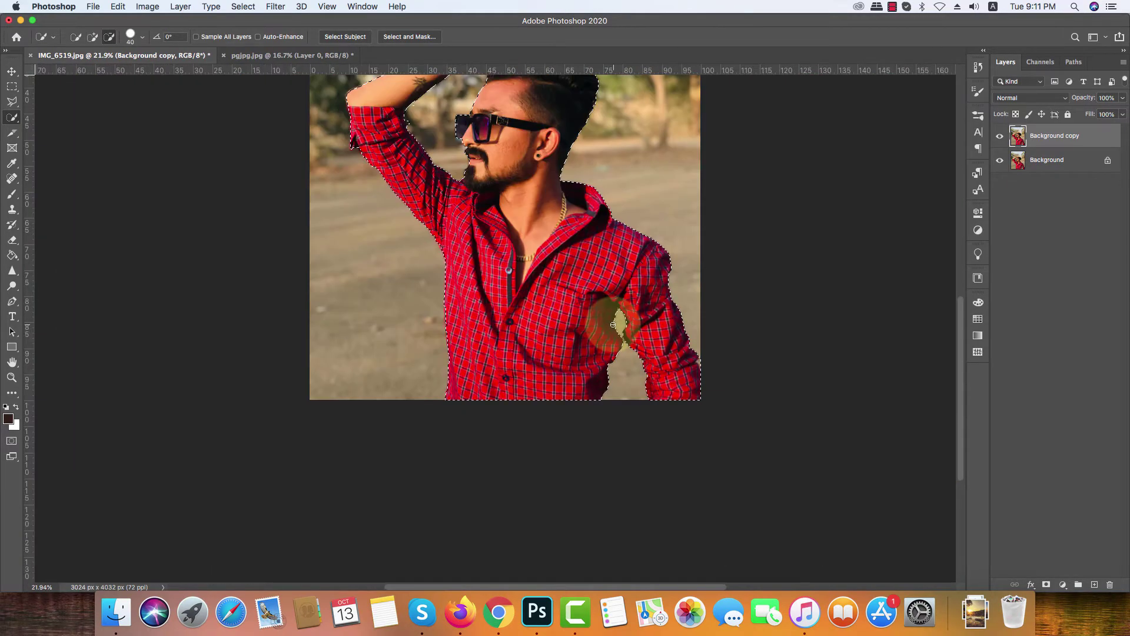
scroll(441, 262, down, 1)
scroll(441, 262, up, 1)
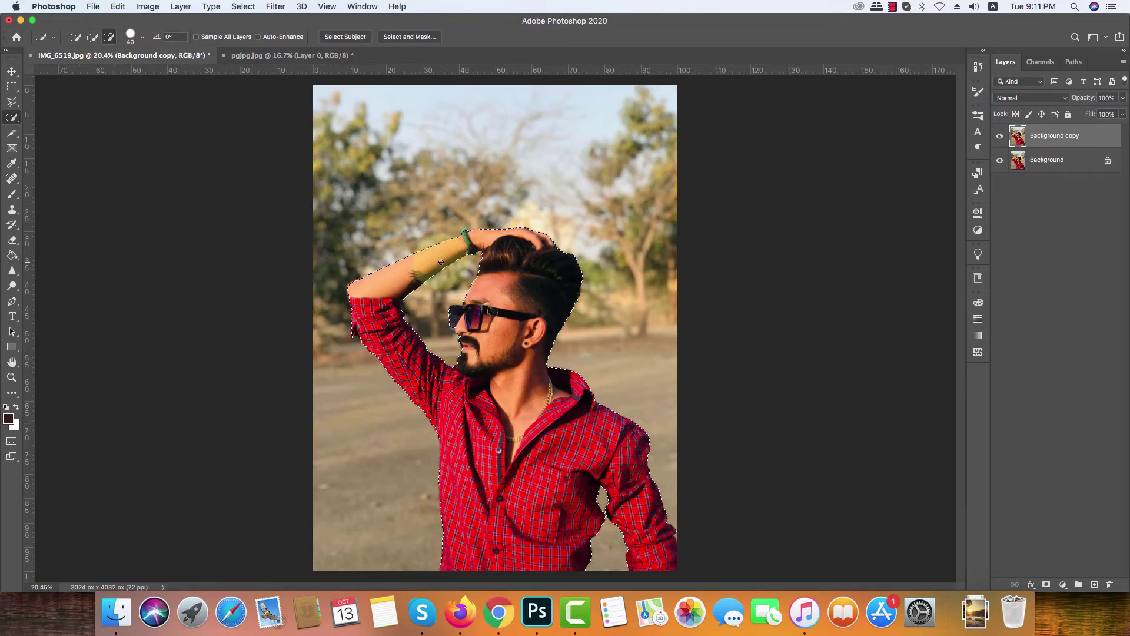
scroll(568, 249, up, 3)
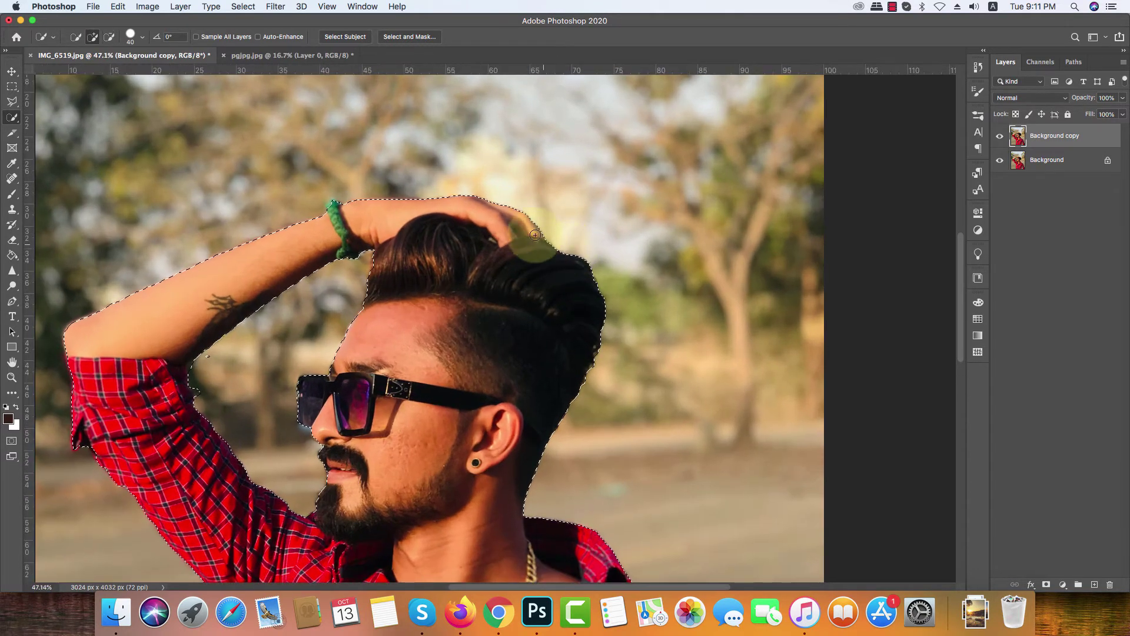
Refine the selection in Select and Mask with smooth 3, feather 0.2 px and contrast 2%
click(396, 38)
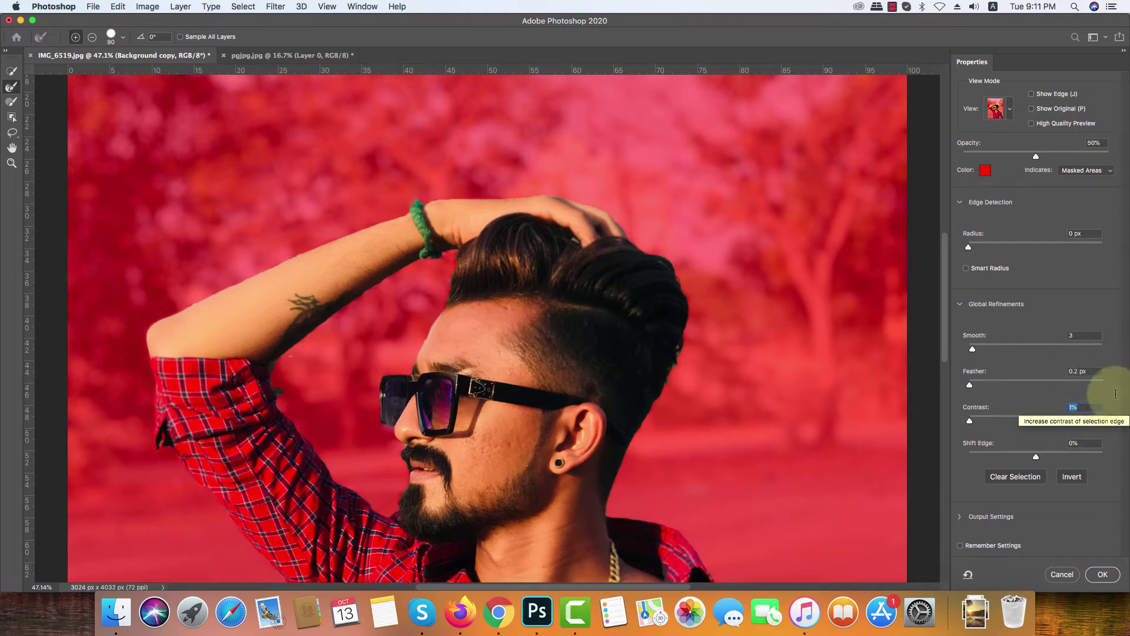
key(Up)
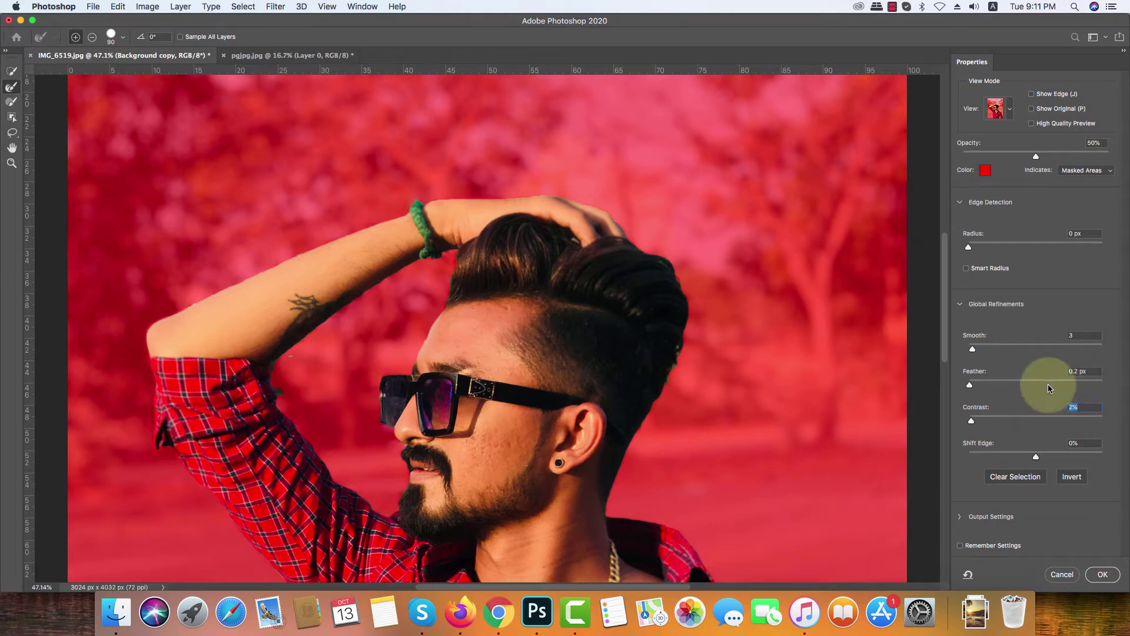
click(11, 87)
drag(353, 202, 429, 269)
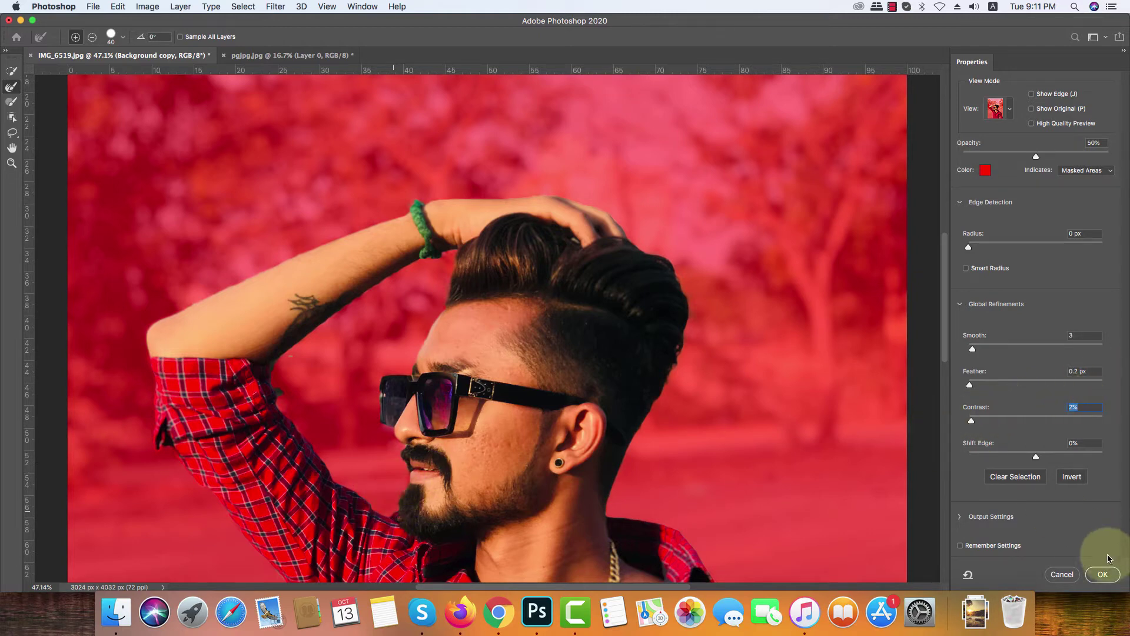
click(1106, 577)
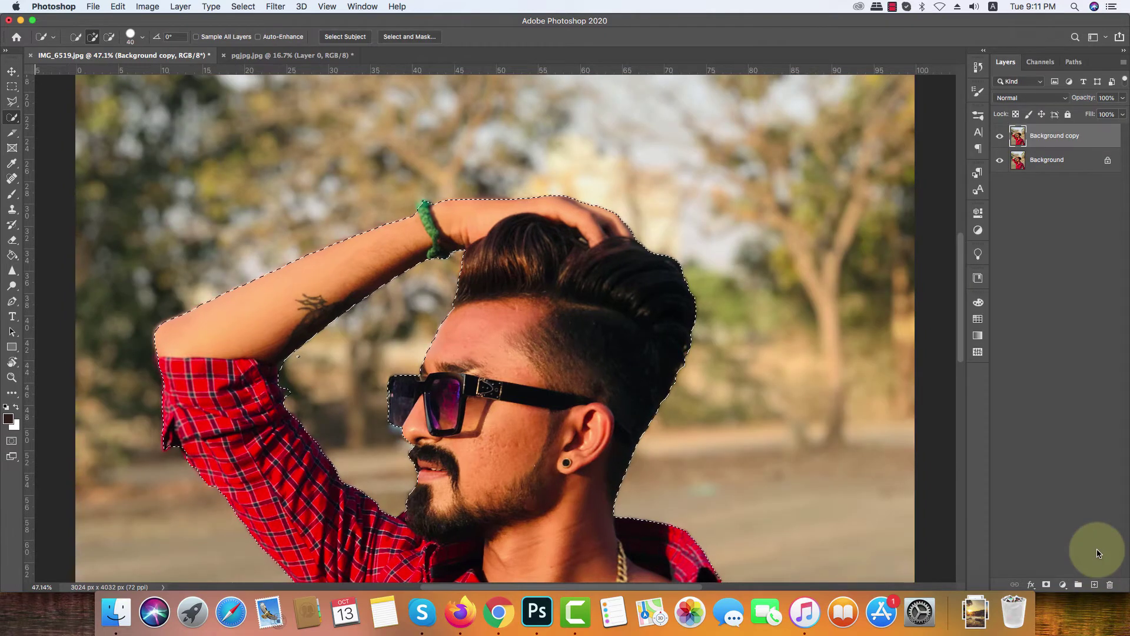
Turn the selection into a Quick Mask and ready the Brush tool with white as the foreground colour
scroll(478, 284, down, 3)
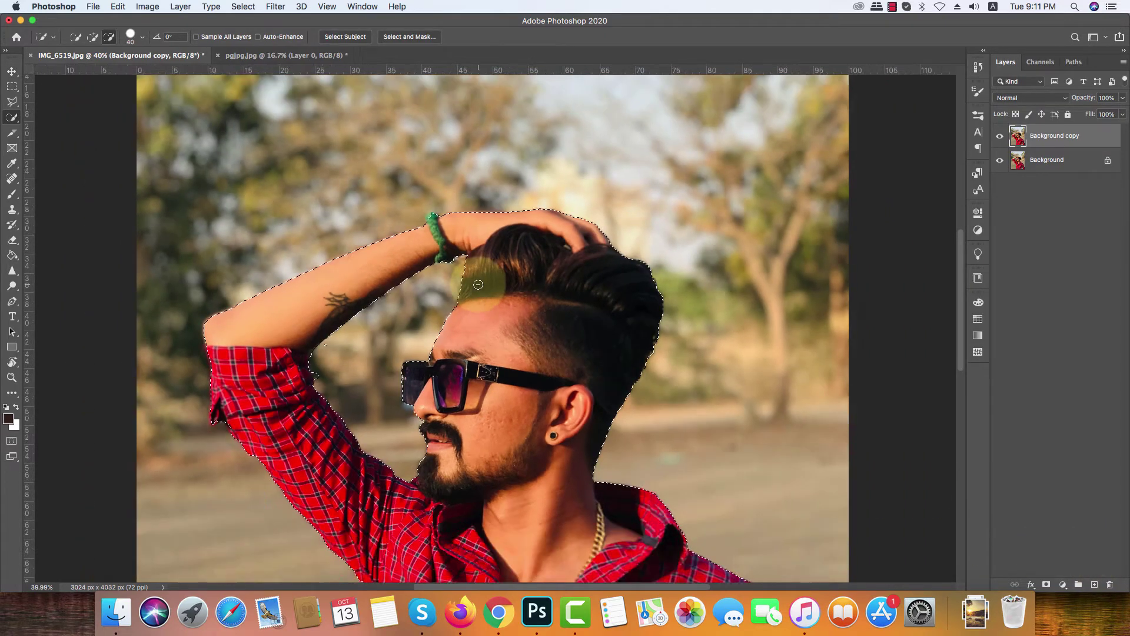
scroll(479, 284, down, 2)
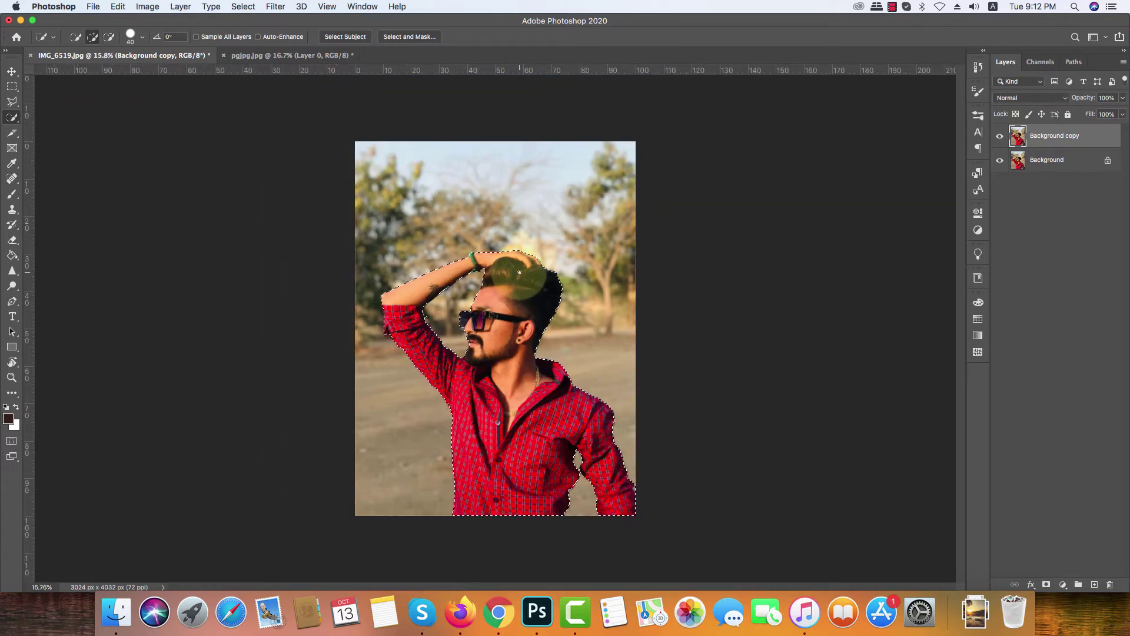
click(11, 442)
scroll(477, 327, up, 4)
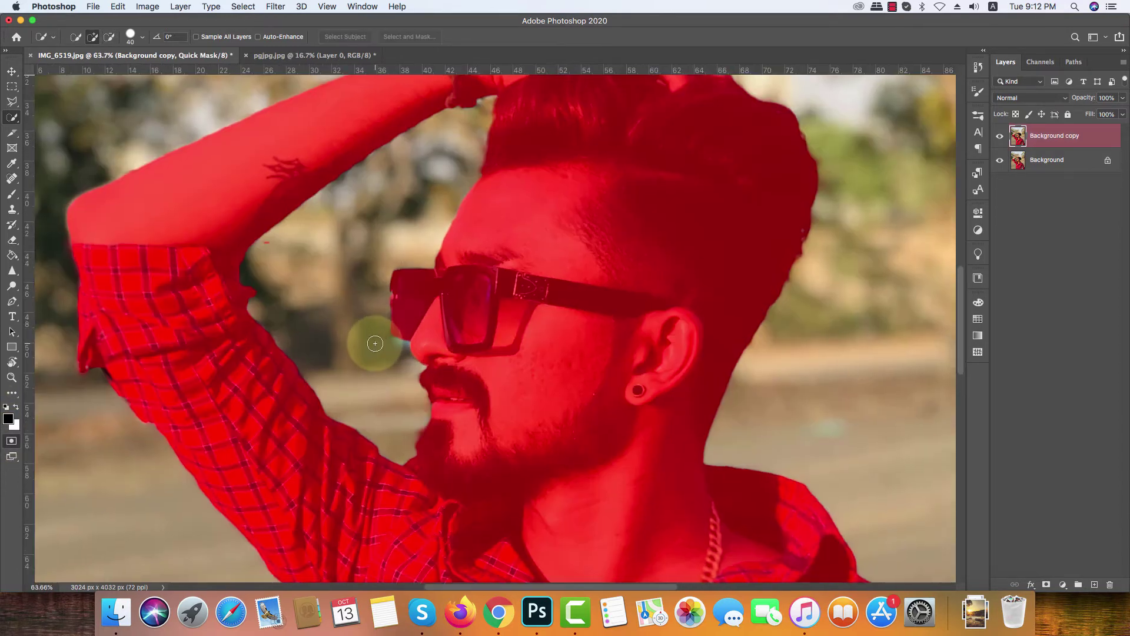
scroll(375, 343, up, 3)
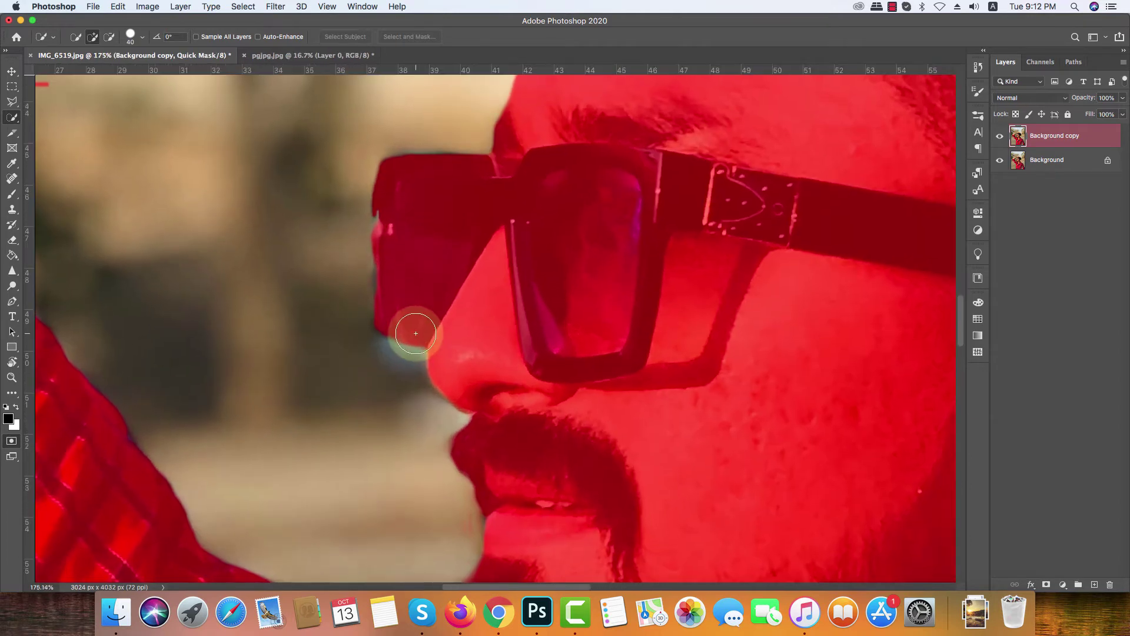
key(b)
scroll(380, 353, down, 2)
right_click(371, 352)
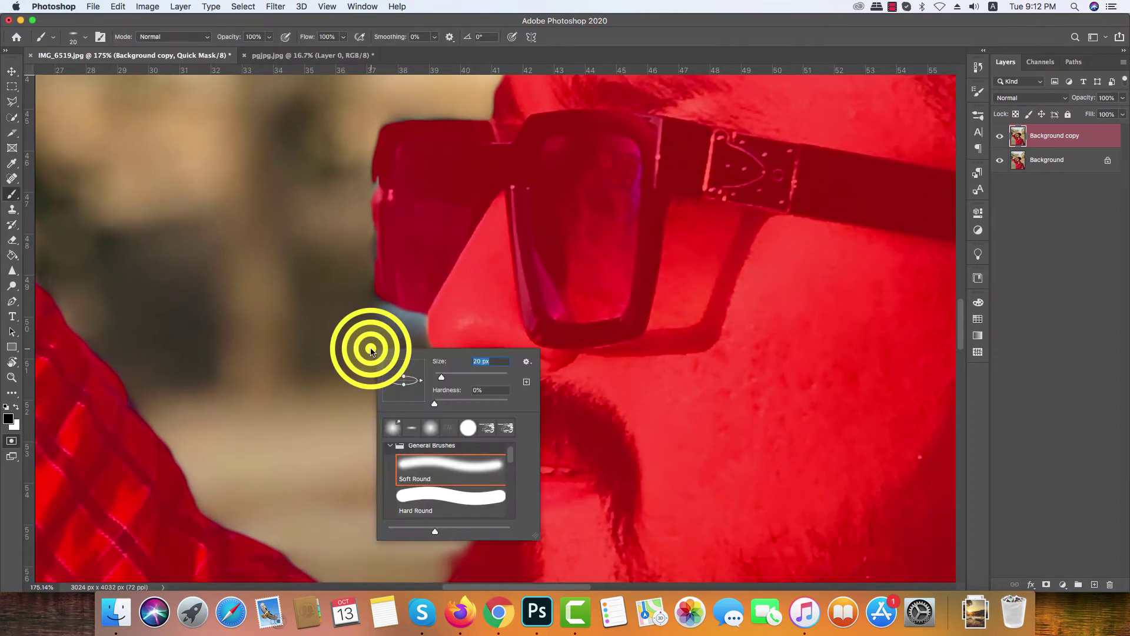
click(300, 380)
key(x)
scroll(450, 485, up, 1)
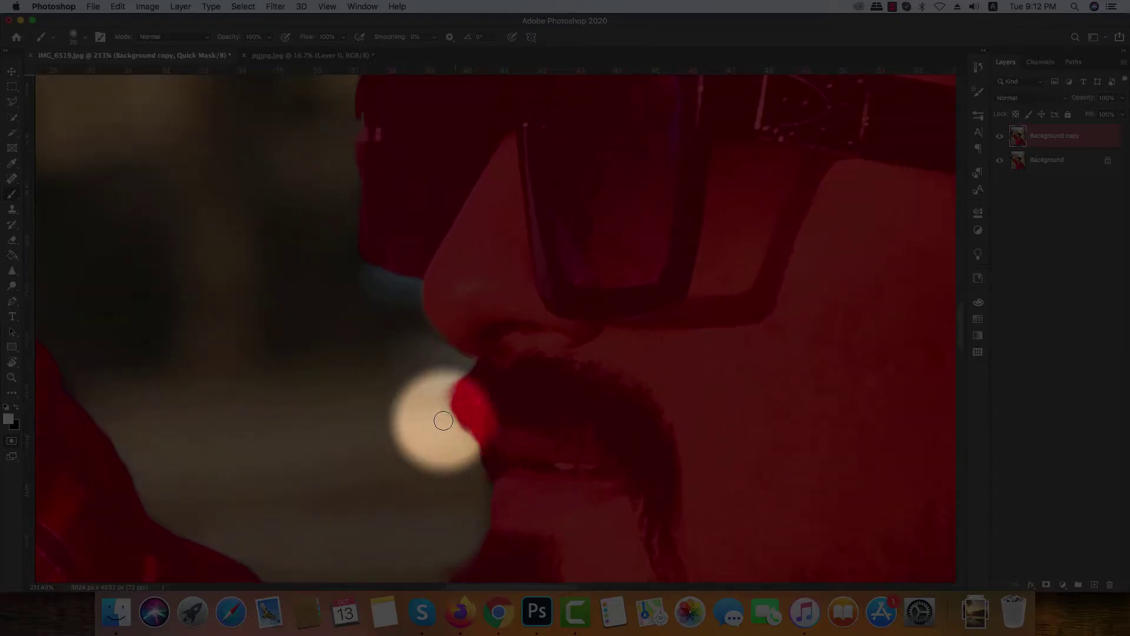
Paint white along the mask edge at the nose, moustache and mouth, reducing the brush size for detail
drag(412, 335, 424, 457)
key(x)
key(bracketleft)
key(bracketleft)
key(bracketleft)
key(x)
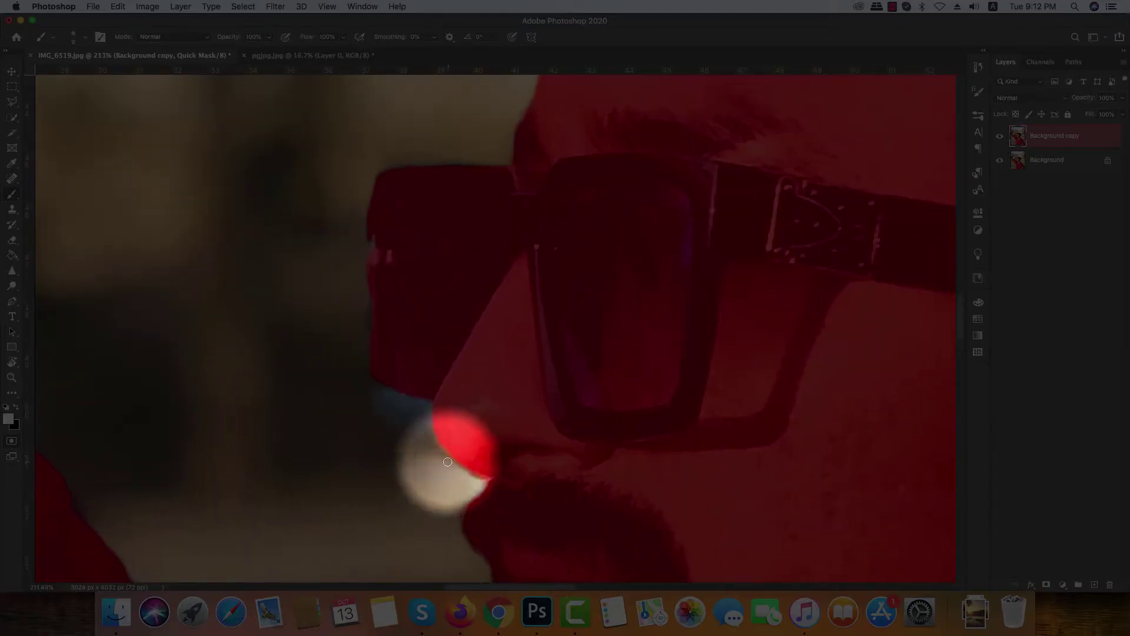
Paint black with a slightly larger brush to fill the mask along the outer edge of the sunglasses
key(x)
key(bracketright)
key(bracketright)
mouse_move(373, 372)
mouse_down()
mouse_move(374, 272)
mouse_move(359, 314)
mouse_up()
drag(372, 255, 493, 248)
drag(428, 413, 423, 422)
Refine the mask edge along the forehead, front hair and inner forearm, and undo the stray stroke
scroll(442, 353, up, 10)
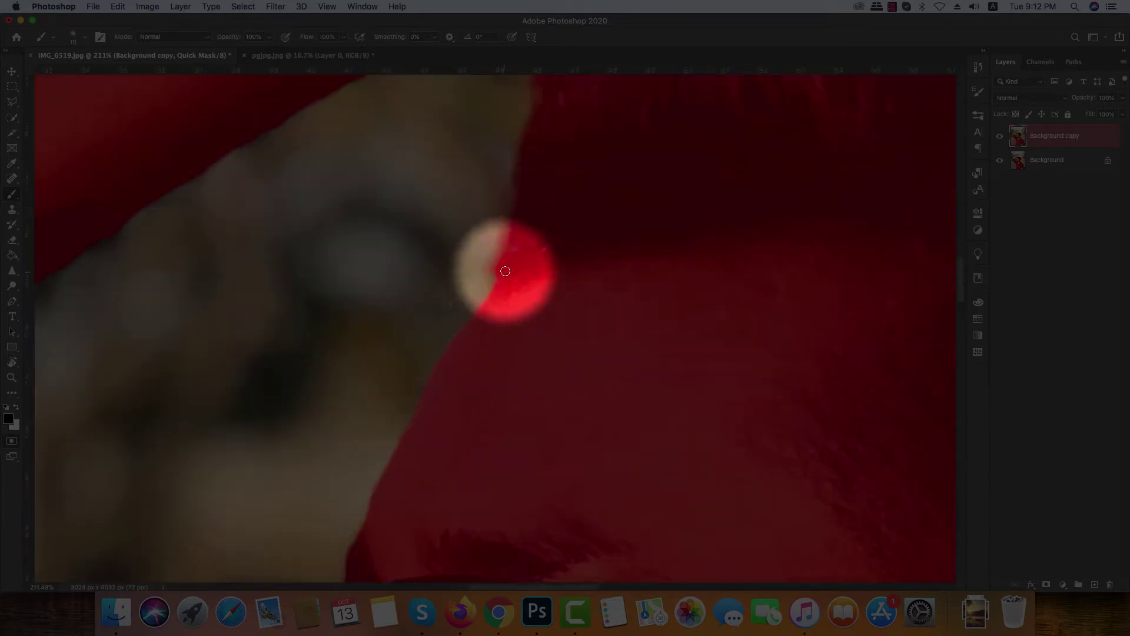
scroll(506, 271, up, 3)
mouse_move(294, 177)
mouse_down()
mouse_move(598, 461)
mouse_move(636, 336)
mouse_move(525, 406)
mouse_move(464, 428)
mouse_up()
mouse_move(306, 553)
mouse_down()
mouse_move(535, 377)
mouse_move(291, 562)
mouse_up()
mouse_move(291, 562)
mouse_down()
mouse_move(505, 339)
mouse_move(530, 333)
mouse_up()
mouse_move(530, 333)
mouse_down()
mouse_move(404, 429)
mouse_move(374, 468)
mouse_up()
key(c)
key(super+z)
key(b)
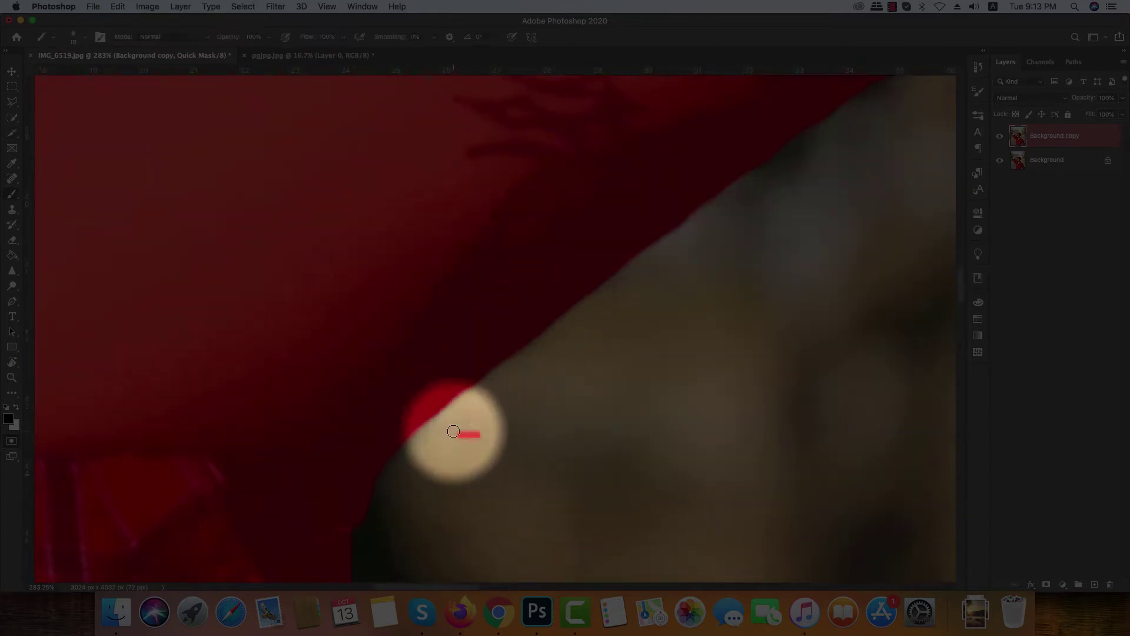
Clean the mask at the inner elbow with white and fill the raised sleeve's inner edge with black
key(x)
drag(453, 433, 491, 434)
drag(356, 548, 386, 434)
drag(419, 471, 407, 268)
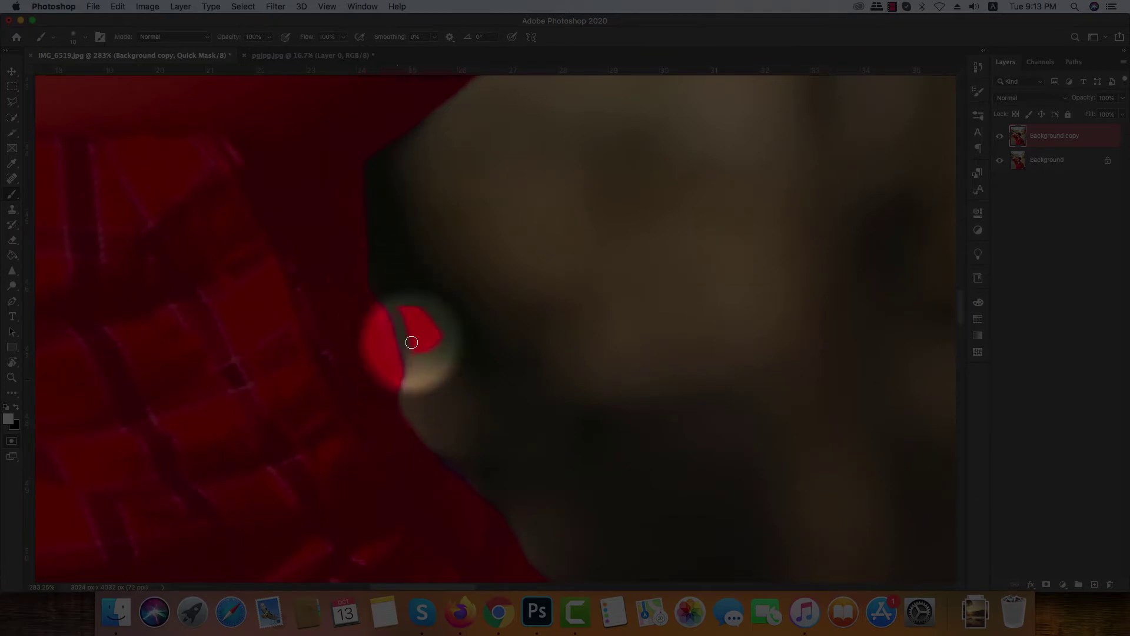
drag(411, 330, 365, 222)
key(x)
drag(404, 335, 399, 171)
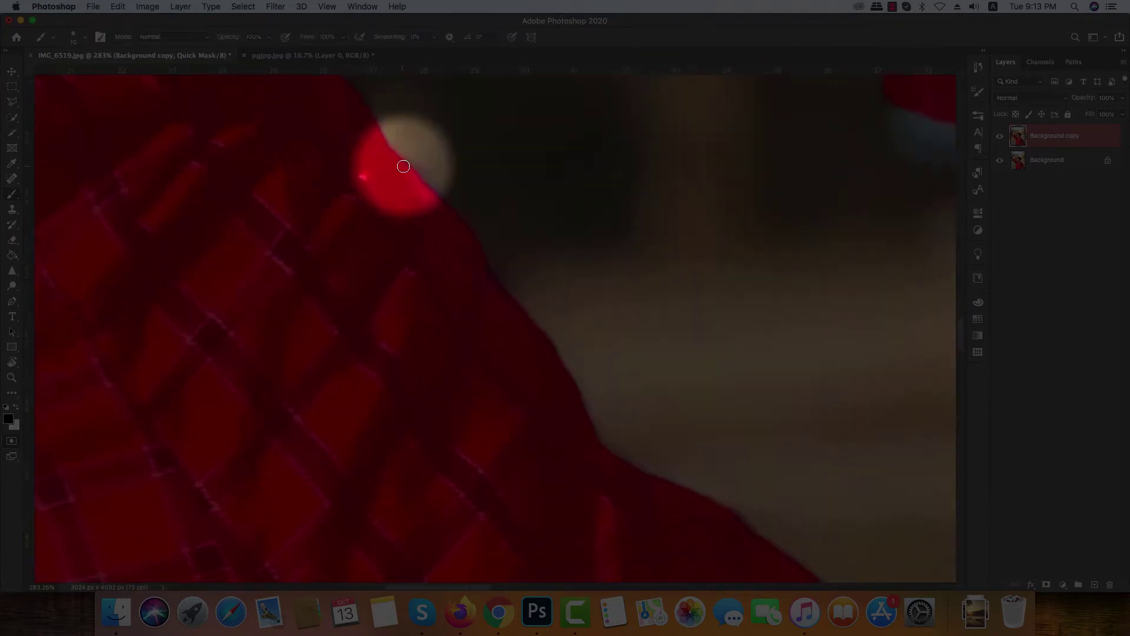
Continue the mask cleanup around the collar, beard and nose with a slightly larger brush
scroll(378, 151, down, 5)
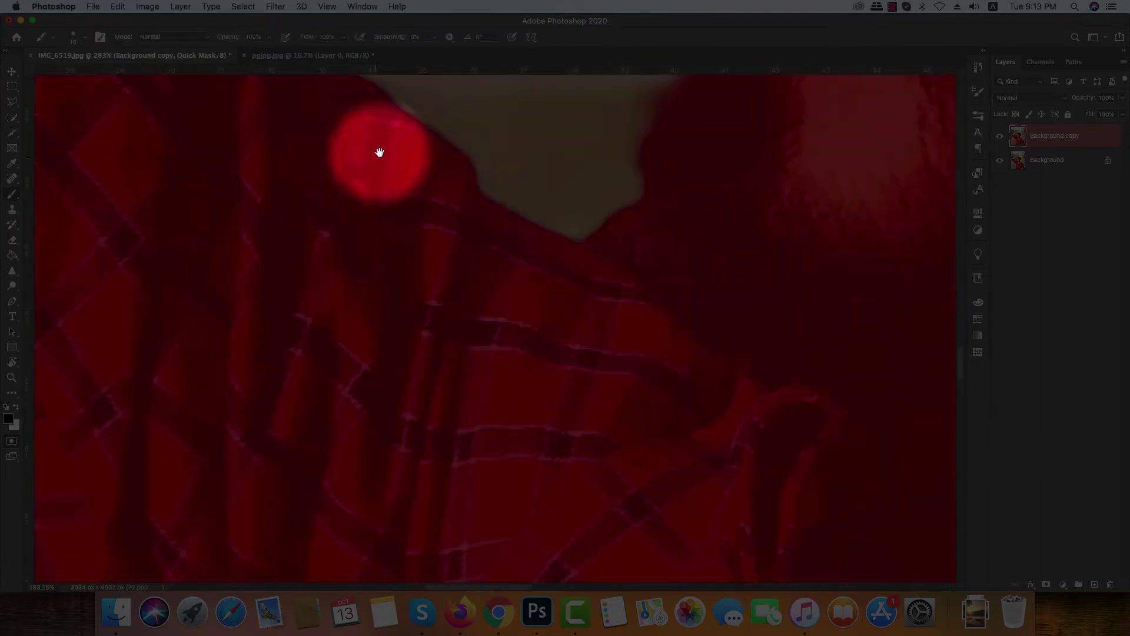
scroll(507, 295, right, 10)
key(bracketright)
key(x)
scroll(435, 377, up, 5)
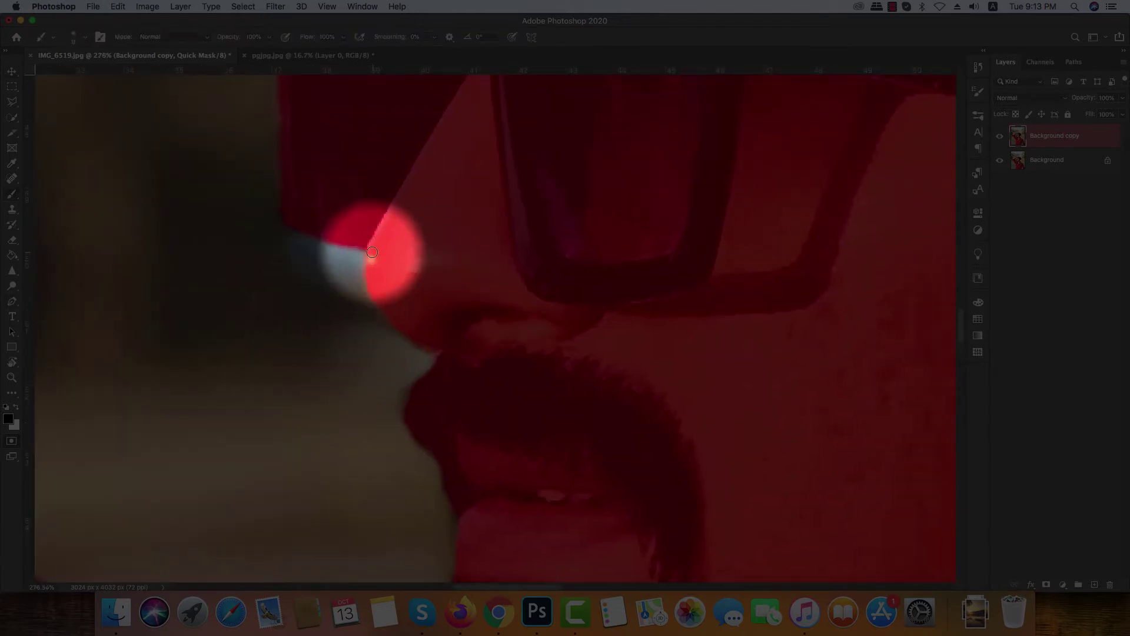
key(x)
Paint black along the mask edge of the raised elbow, the outer forearm and the hand on the head
key(ctrl+0)
scroll(166, 226, up, 8)
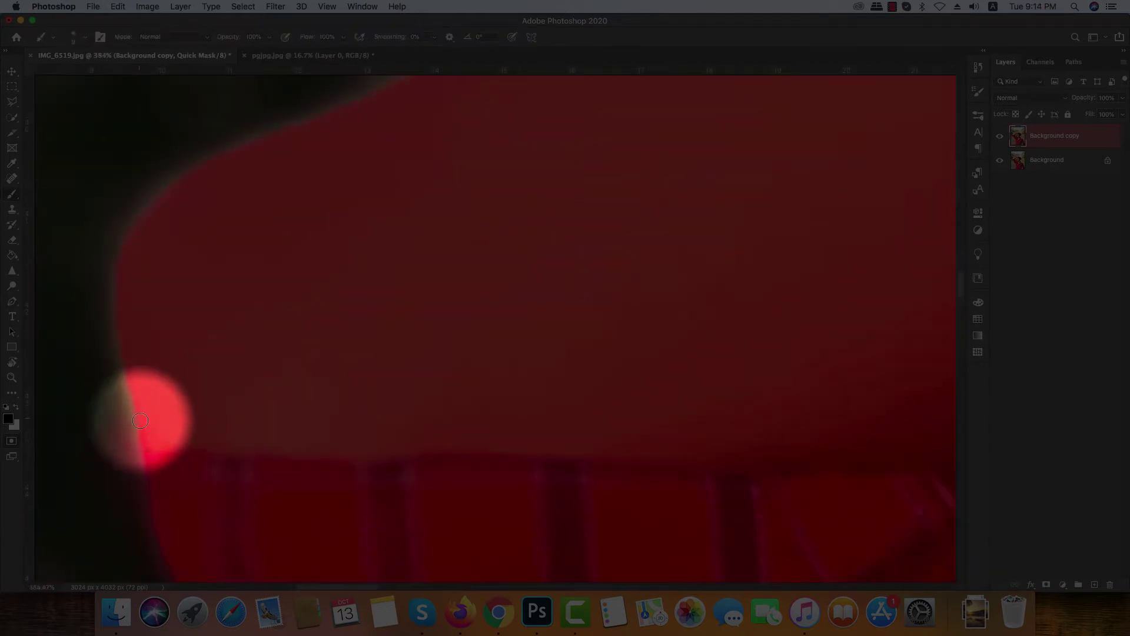
mouse_move(144, 419)
mouse_down()
mouse_move(126, 290)
mouse_move(151, 220)
mouse_move(256, 151)
mouse_move(131, 321)
mouse_move(243, 241)
mouse_move(424, 172)
mouse_move(368, 279)
mouse_move(472, 271)
mouse_move(772, 142)
mouse_move(853, 179)
mouse_move(589, 323)
mouse_move(669, 232)
mouse_move(726, 258)
mouse_move(550, 283)
mouse_move(355, 285)
mouse_move(704, 283)
mouse_move(942, 253)
mouse_up()
mouse_move(960, 258)
mouse_down()
mouse_move(691, 262)
mouse_move(871, 301)
mouse_up()
mouse_move(883, 306)
mouse_down()
mouse_move(432, 224)
mouse_move(673, 300)
mouse_move(710, 359)
mouse_up()
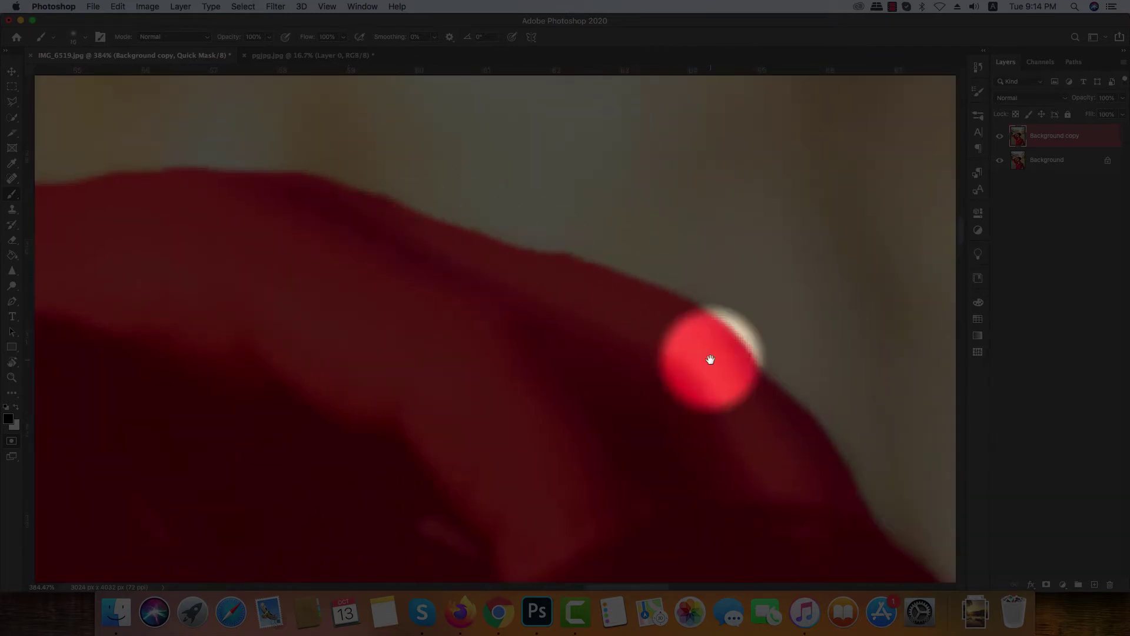
drag(883, 529, 507, 223)
Refine the mask from the raised arm's cuff along the underside of the sleeve with black
scroll(570, 353, down, 10)
scroll(325, 269, up, 8)
scroll(329, 265, up, 5)
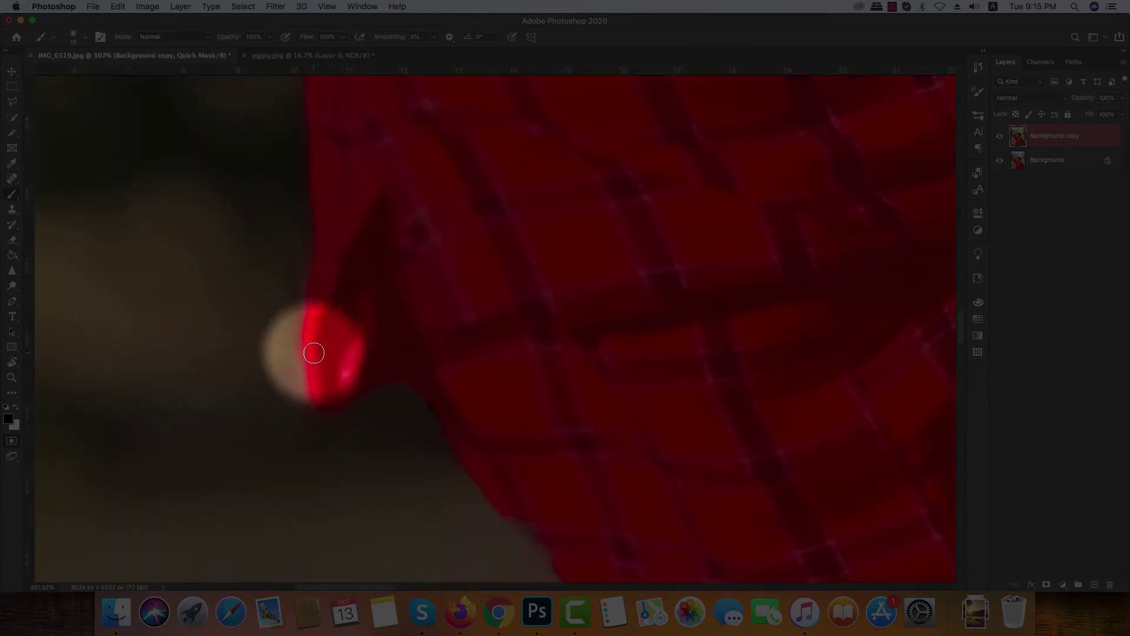
scroll(330, 265, down, 5)
drag(585, 450, 466, 277)
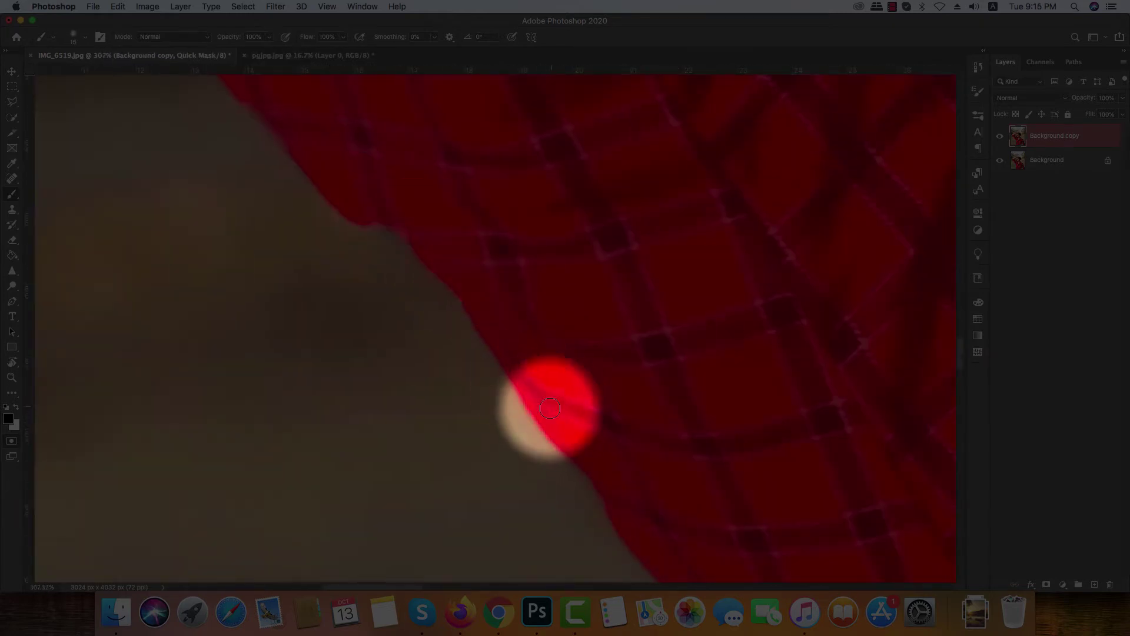
drag(549, 410, 319, 178)
drag(434, 458, 356, 238)
scroll(381, 285, down, 5)
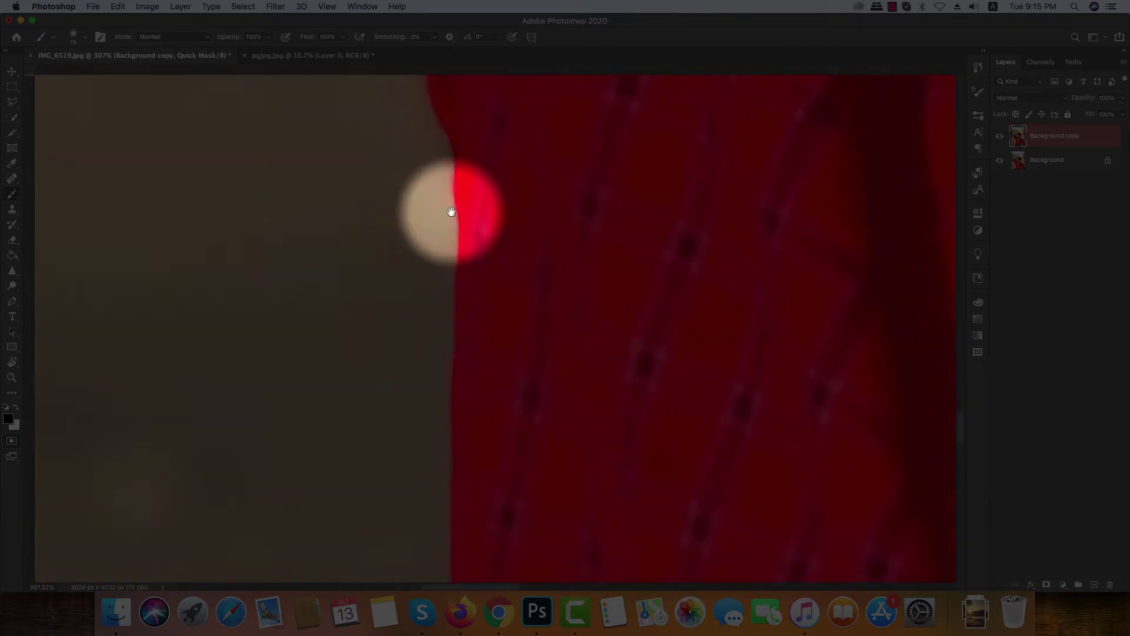
Fill the mask along the shirt's side below the raised arm down to the hem, undoing one stroke
mouse_move(511, 493)
mouse_down()
mouse_move(492, 288)
mouse_move(465, 166)
mouse_up()
key(bracketleft)
key(super+z)
drag(469, 303, 451, 404)
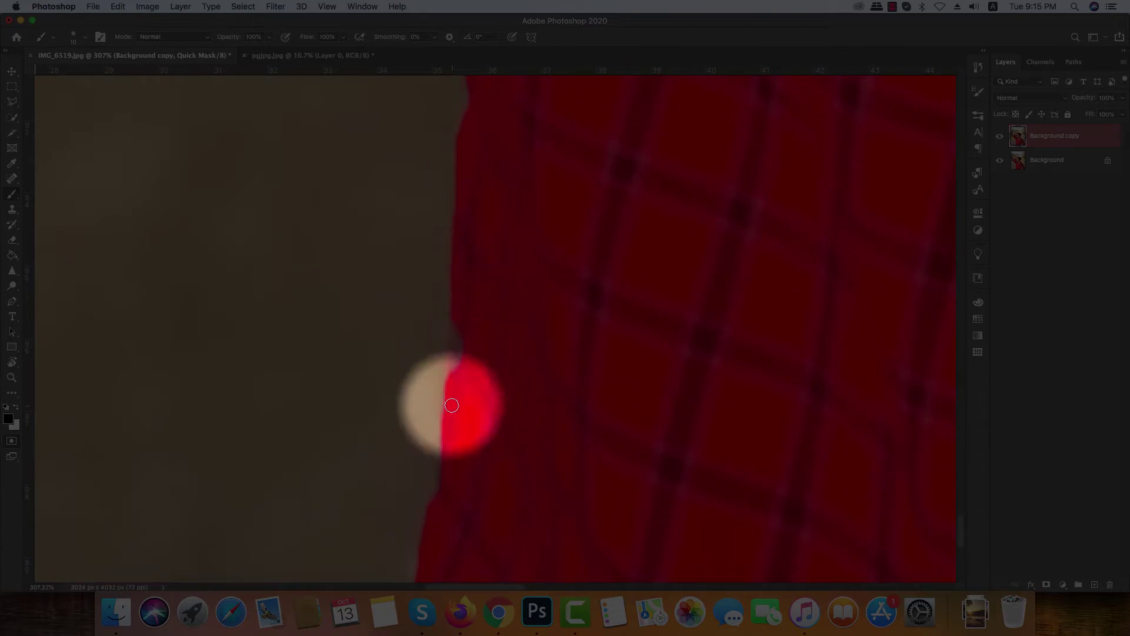
mouse_move(436, 506)
mouse_down()
mouse_move(477, 315)
mouse_move(463, 437)
mouse_up()
drag(648, 459, 452, 189)
Refine the mask along the torso edge facing the lowered arm, alternating between black and white paint
mouse_move(648, 189)
mouse_down()
mouse_move(353, 376)
mouse_move(416, 242)
mouse_up()
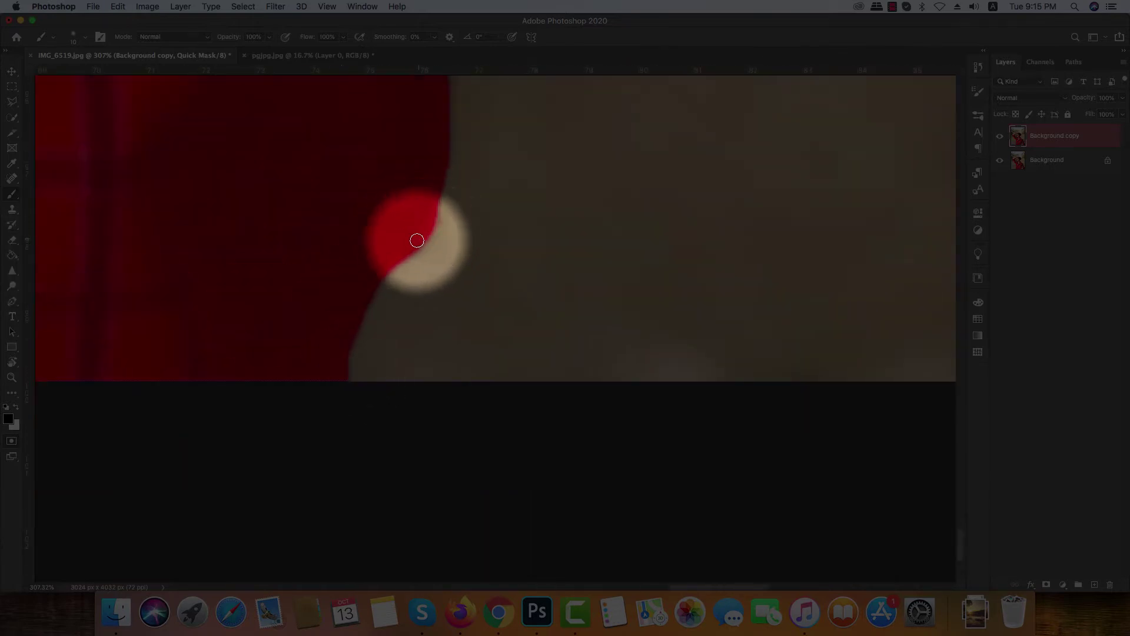
drag(404, 117, 365, 436)
drag(566, 100, 445, 271)
key(x)
mouse_move(473, 200)
mouse_down()
mouse_move(512, 288)
mouse_move(671, 398)
mouse_up()
key(x)
Paint black along the mask edge of the lowered arm's sleeve and the gap beside the torso
mouse_move(677, 483)
mouse_down()
mouse_move(532, 212)
mouse_move(521, 112)
mouse_up()
mouse_move(527, 236)
mouse_down()
mouse_move(529, 379)
mouse_move(565, 518)
mouse_up()
mouse_move(510, 406)
mouse_down()
mouse_move(521, 304)
mouse_move(459, 500)
mouse_up()
mouse_move(549, 303)
mouse_down()
mouse_move(618, 388)
mouse_move(648, 495)
mouse_up()
drag(651, 500, 600, 298)
drag(618, 347, 364, 306)
Erase the stray mask patch with white at the lowered sleeve's fold beside the image border
scroll(487, 321, down, 8)
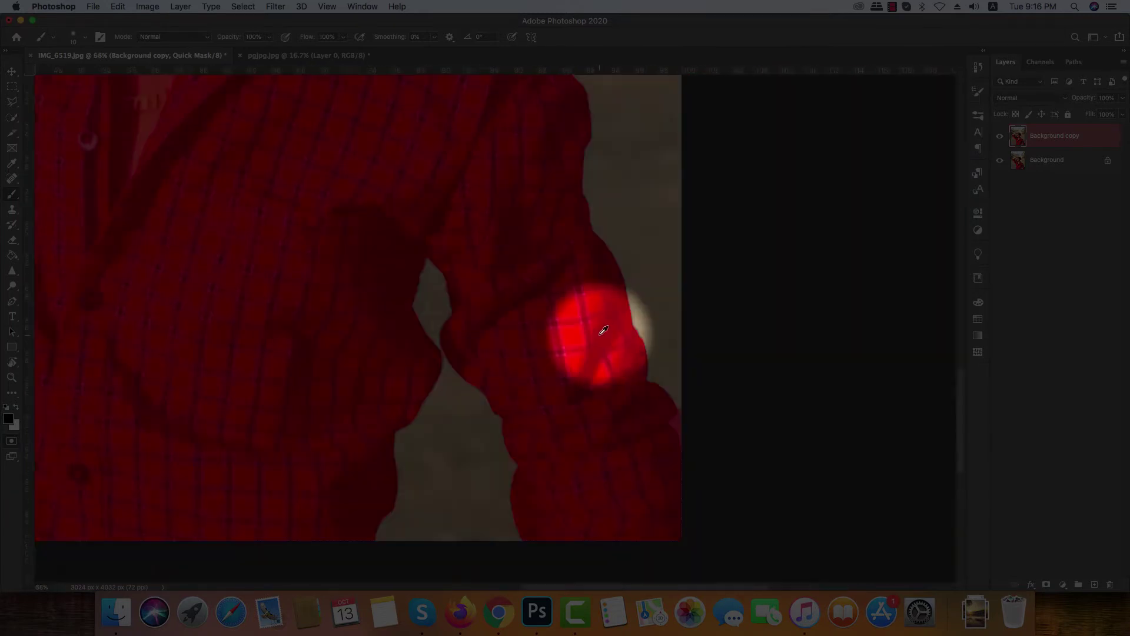
scroll(688, 414, up, 9)
key(x)
mouse_move(645, 373)
mouse_down()
mouse_move(590, 439)
mouse_move(623, 460)
mouse_up()
mouse_move(624, 459)
mouse_down()
mouse_move(528, 263)
mouse_move(564, 344)
mouse_up()
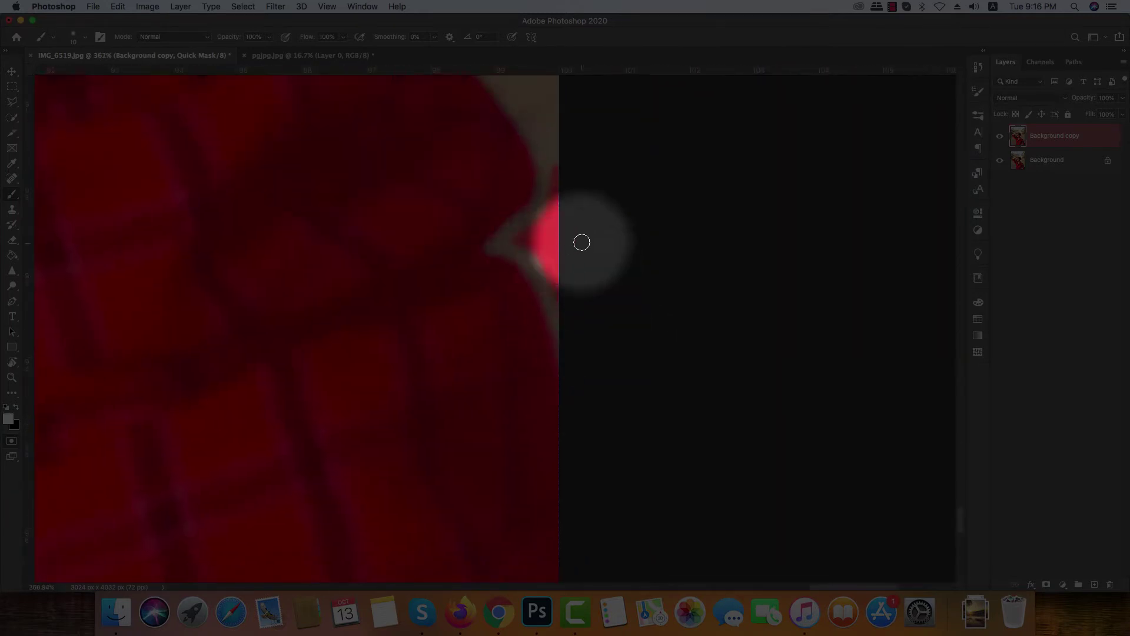
mouse_move(578, 190)
mouse_down()
mouse_move(529, 250)
mouse_move(554, 215)
mouse_up()
drag(448, 118, 495, 326)
mouse_move(330, 141)
mouse_down()
mouse_move(413, 370)
mouse_move(583, 518)
mouse_up()
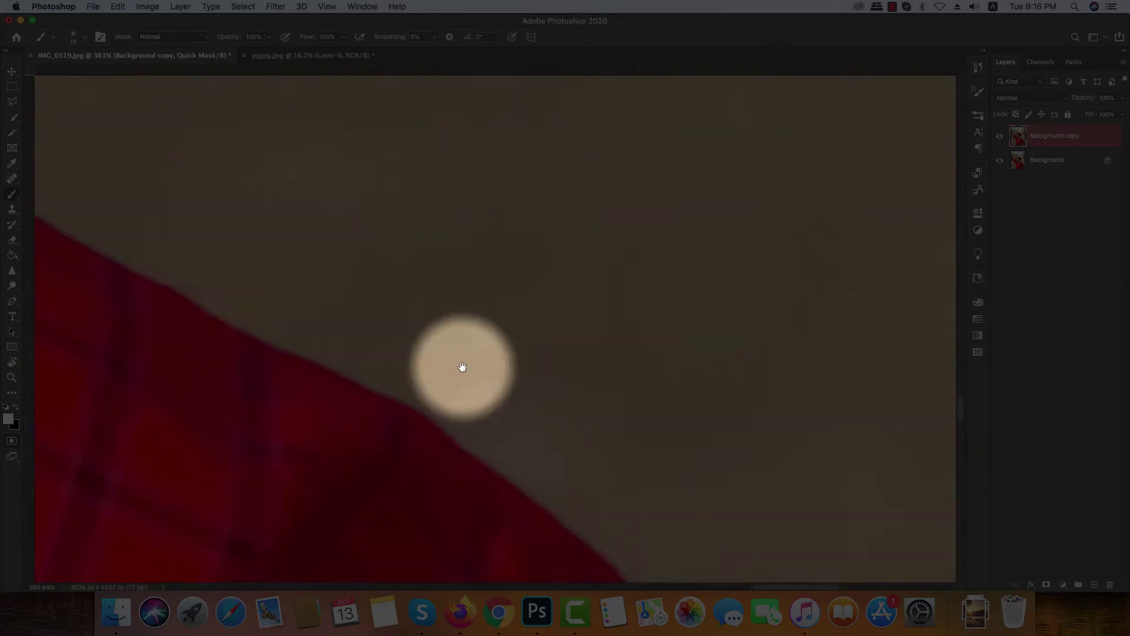
drag(462, 368, 816, 613)
Turn the Quick Mask into a selection and apply it as a layer mask on Background copy
scroll(548, 389, down, 15)
click(12, 441)
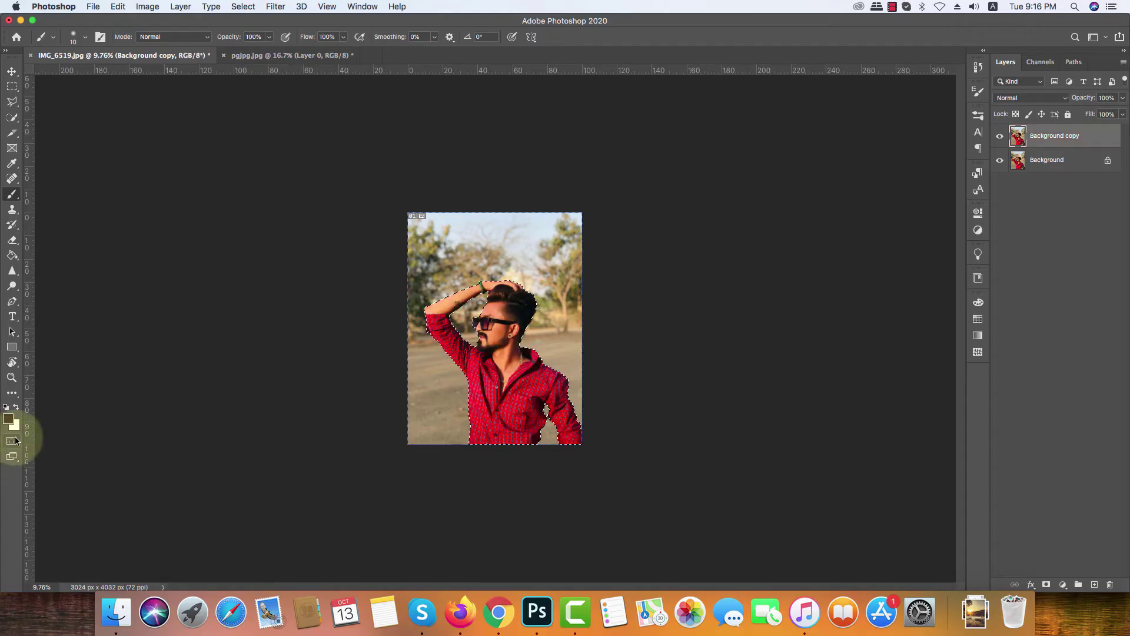
scroll(436, 359, up, 3)
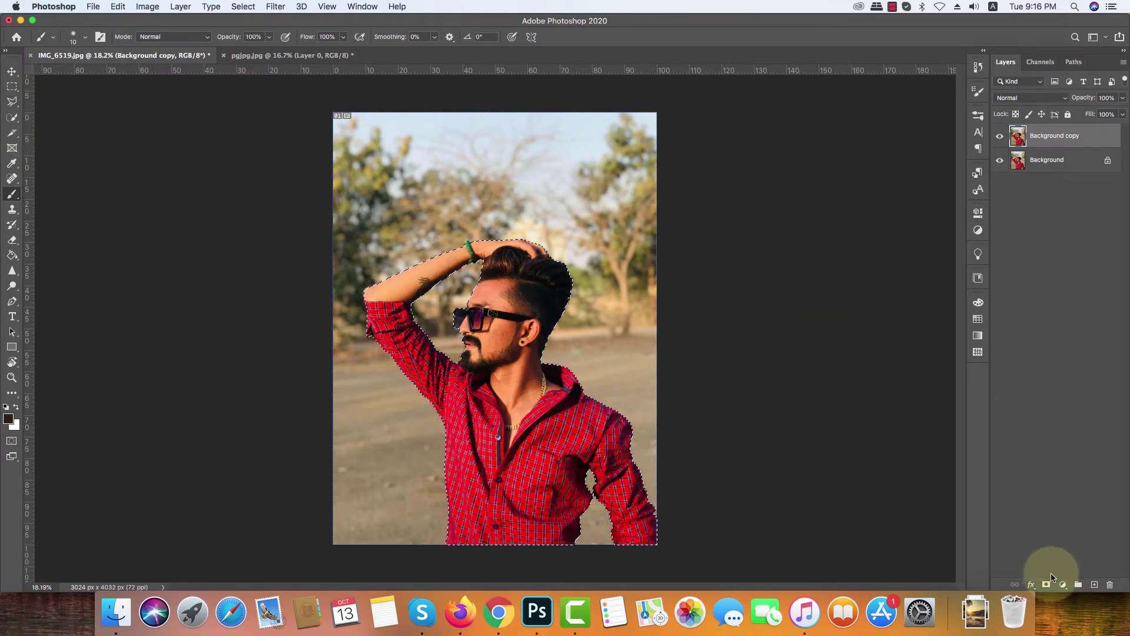
Hide the Background layer and fill a new layer directly above it with white as a backdrop for the cutout
click(1000, 160)
click(1036, 167)
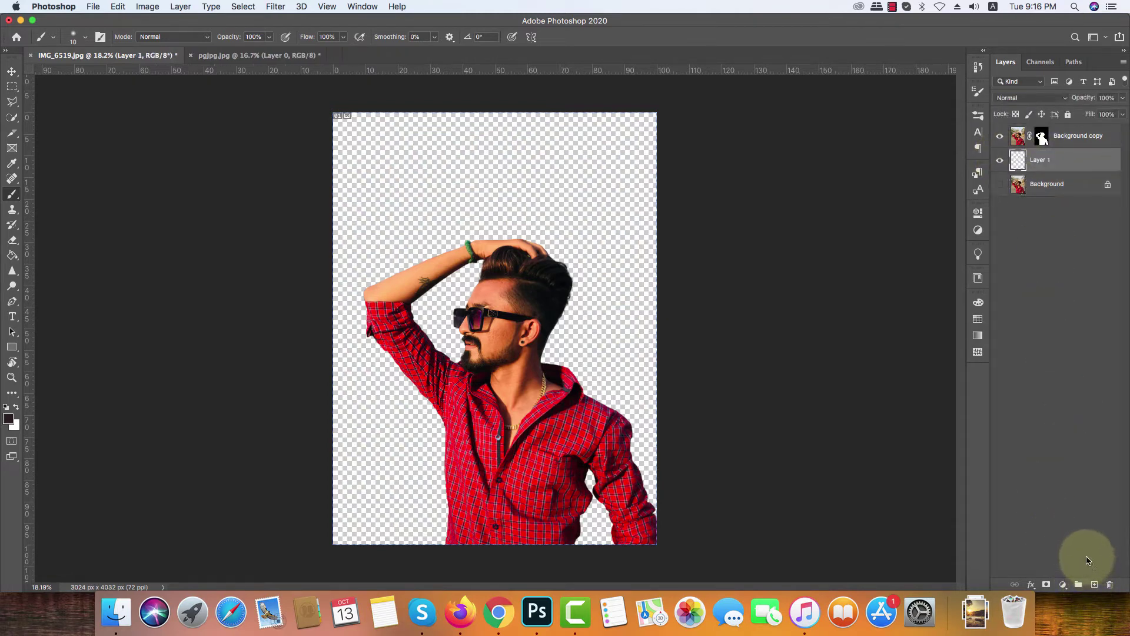
key(g)
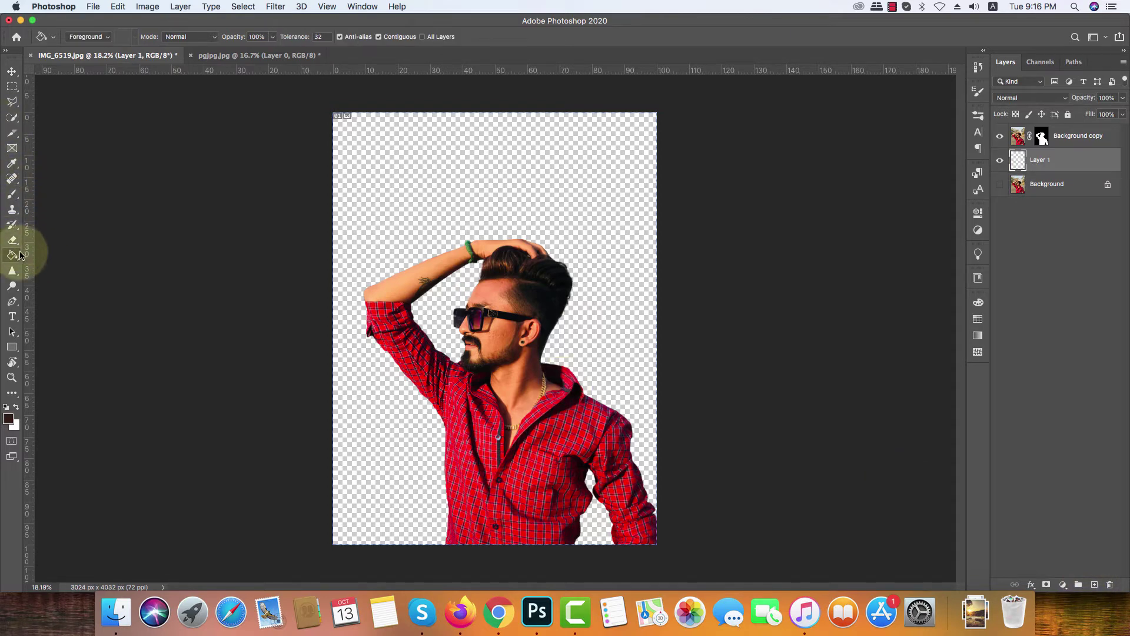
click(411, 437)
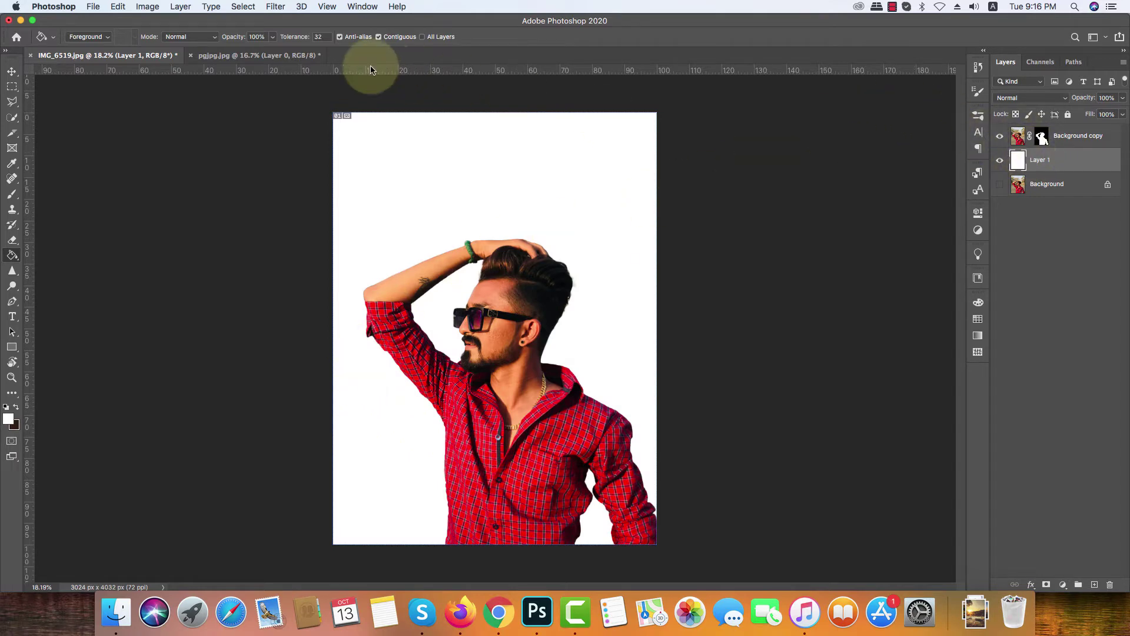
Remove the haze behind the upper hair by painting black on Background copy's layer mask with a 35 px brush
scroll(610, 373, up, 3)
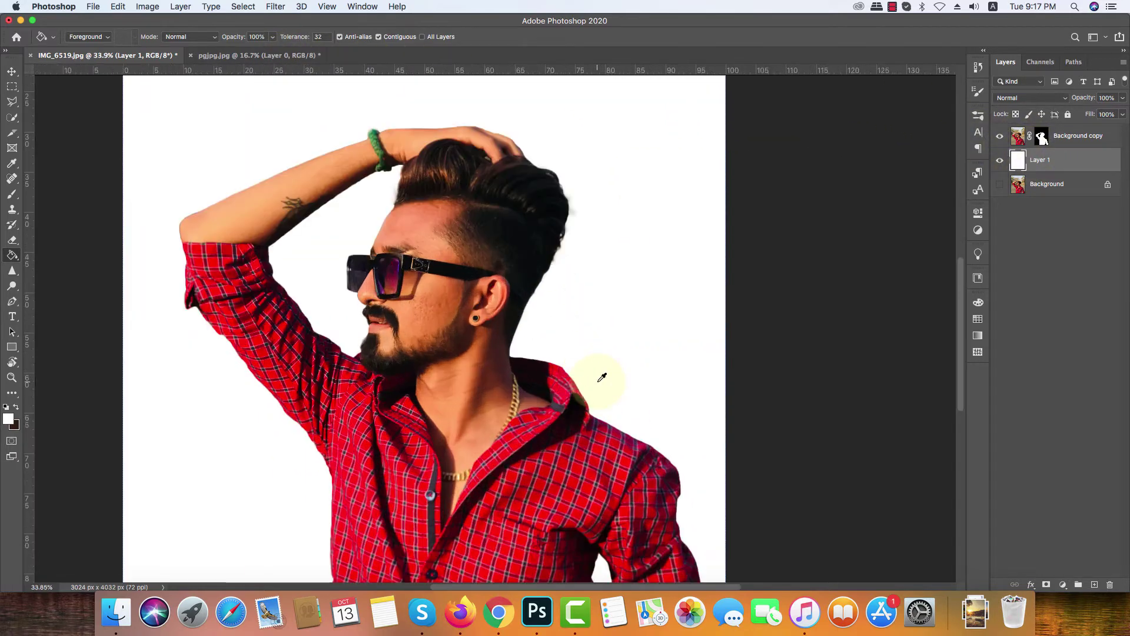
scroll(523, 146, up, 3)
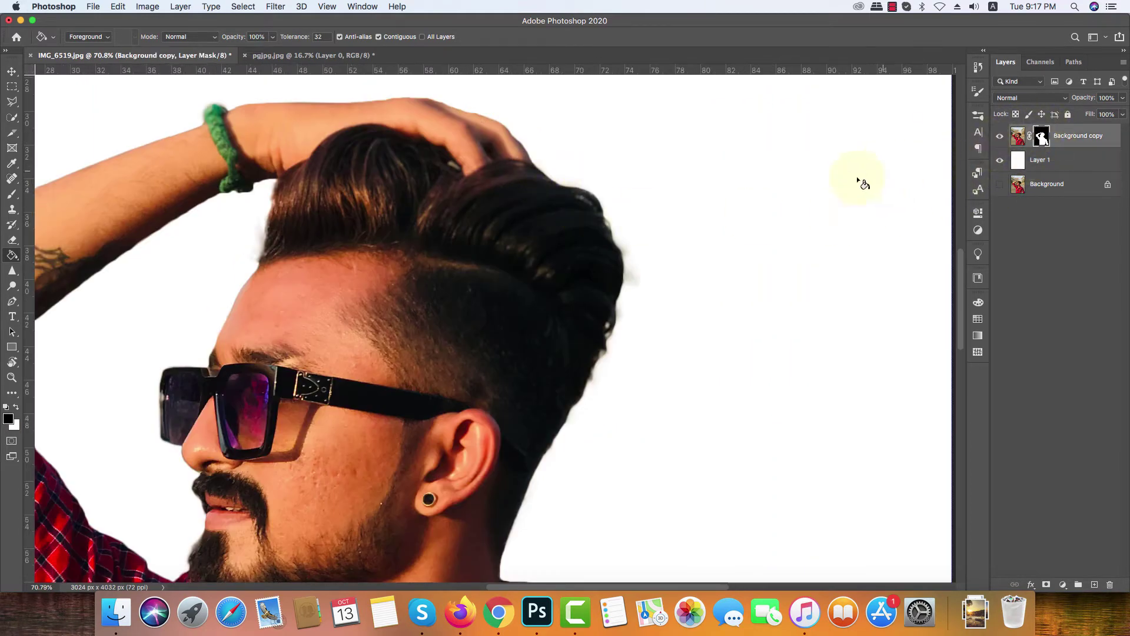
key(m)
scroll(621, 236, up, 3)
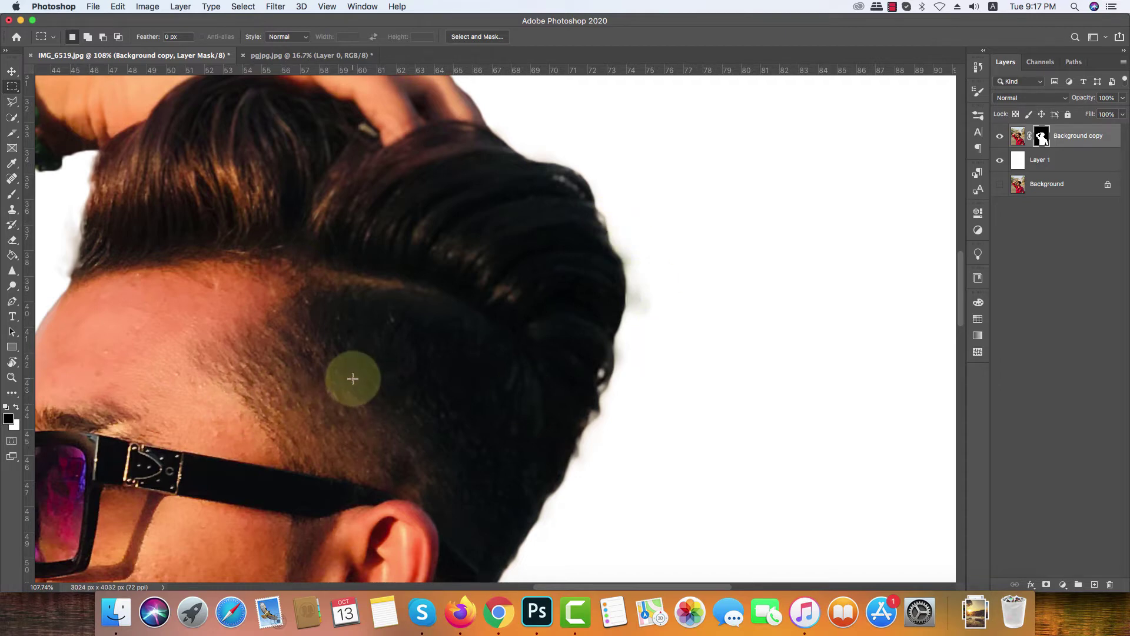
scroll(351, 379, down, 3)
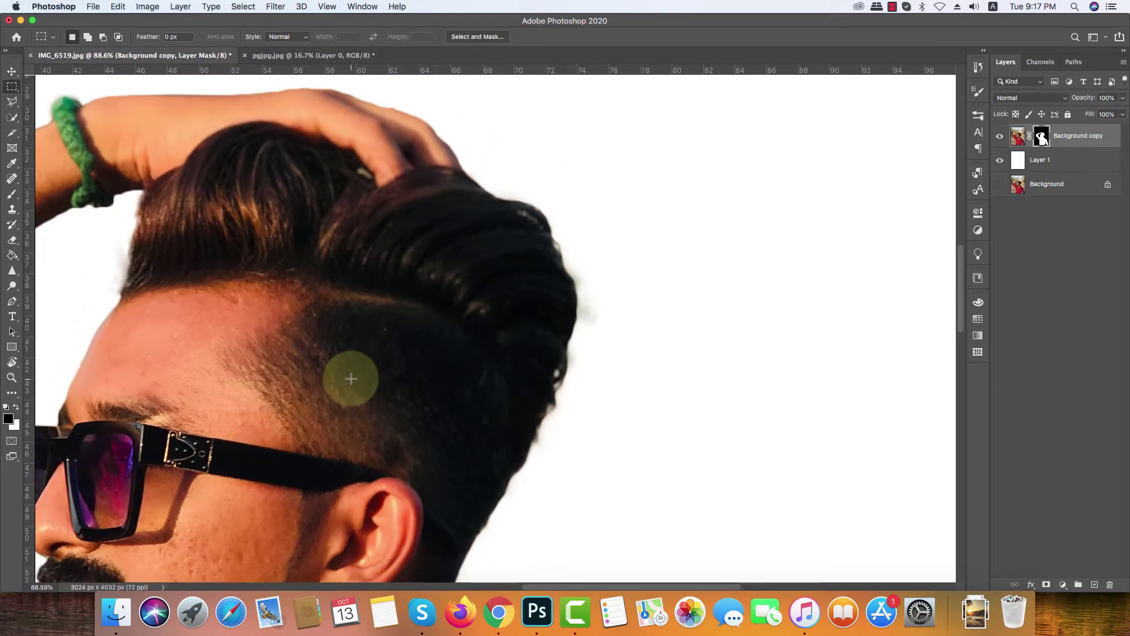
key(b)
scroll(593, 270, up, 3)
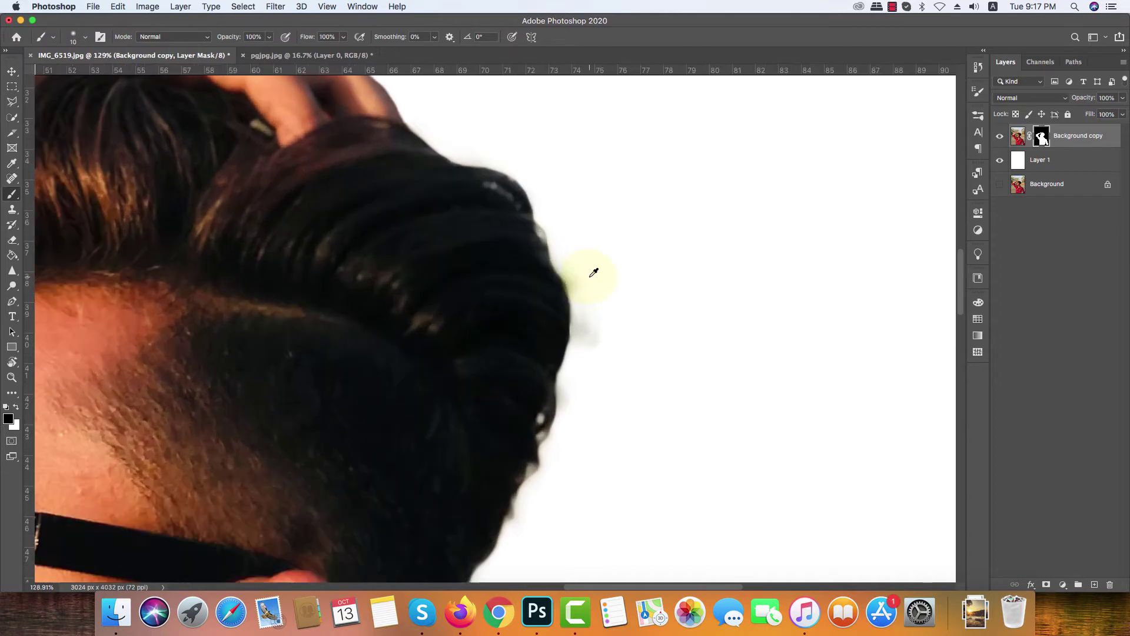
key(bracketright)
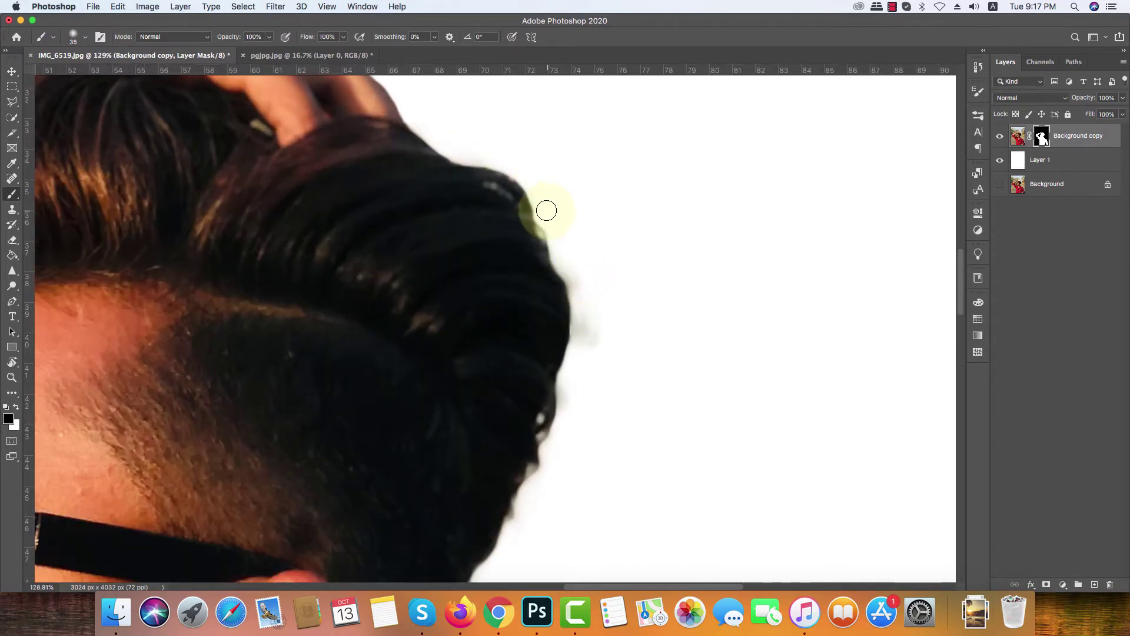
mouse_move(549, 218)
mouse_down()
mouse_move(586, 289)
mouse_move(538, 187)
mouse_move(476, 147)
mouse_move(601, 243)
mouse_move(568, 240)
mouse_move(581, 367)
mouse_move(597, 325)
mouse_move(583, 327)
mouse_move(563, 434)
mouse_up()
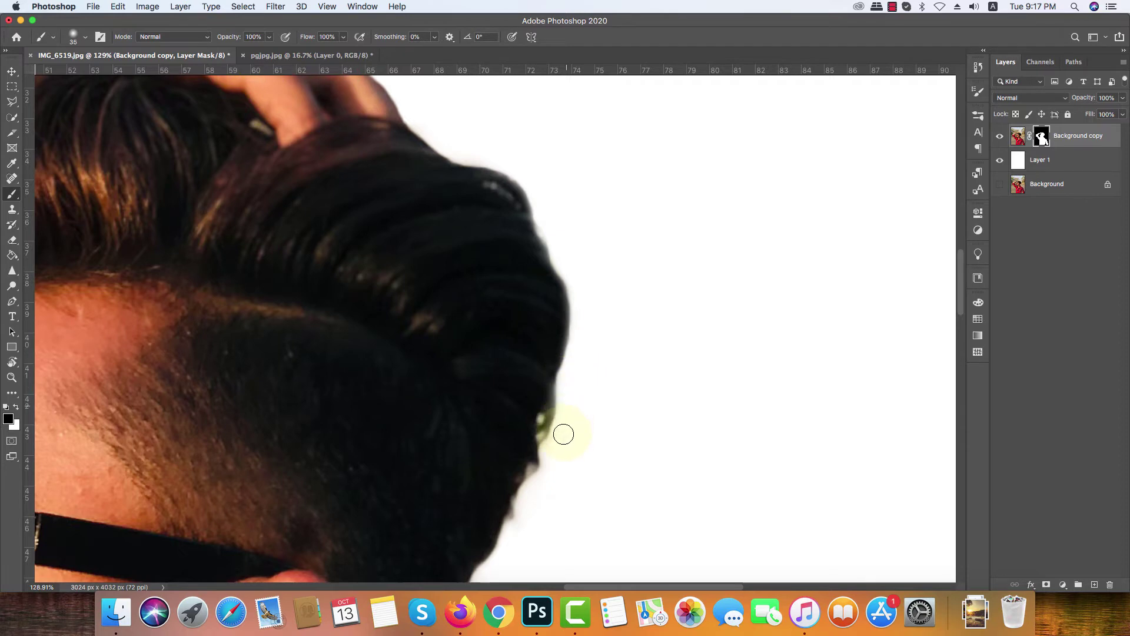
Paint black on the layer mask along the lower back of the hair and down to the neck
scroll(606, 240, down, 10)
drag(601, 254, 553, 368)
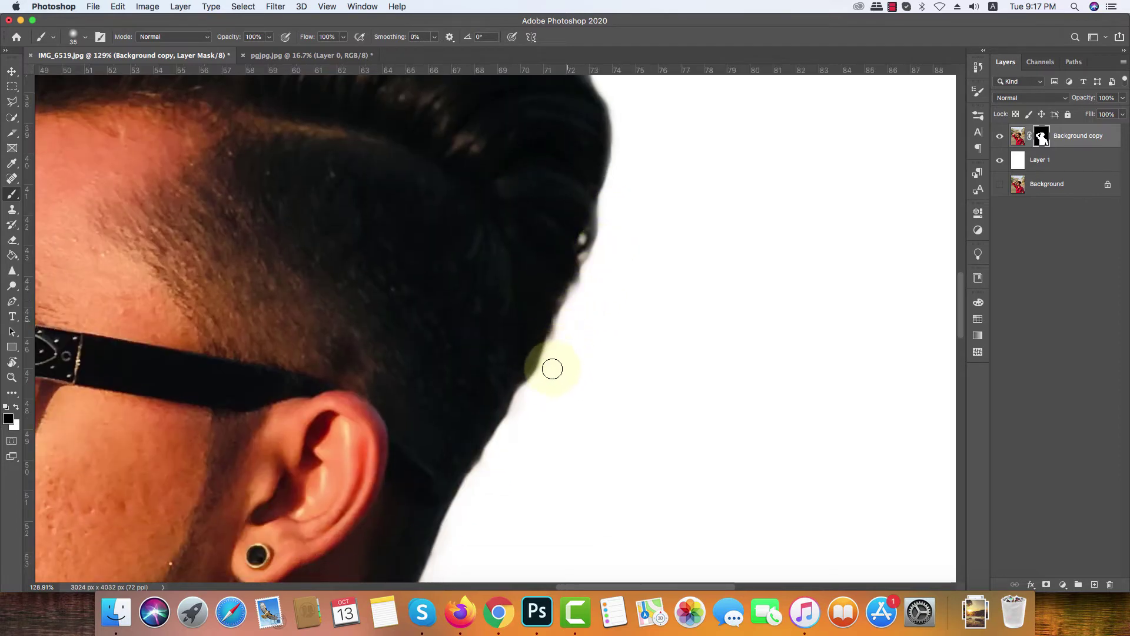
scroll(610, 247, down, 10)
scroll(610, 247, left, 3)
mouse_move(583, 226)
mouse_down()
mouse_move(516, 300)
mouse_move(520, 332)
mouse_move(529, 318)
mouse_move(470, 446)
mouse_up()
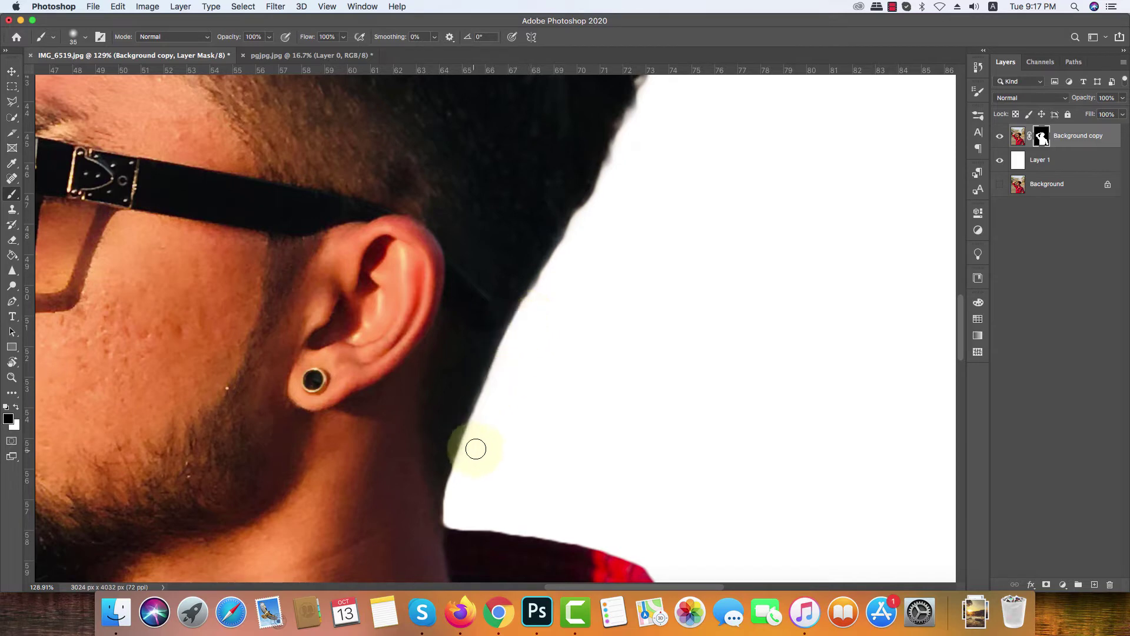
Examine the cutout's edges around the hair, raised arm and shirt against the white backdrop
scroll(471, 448, down, 10)
scroll(352, 352, up, 5)
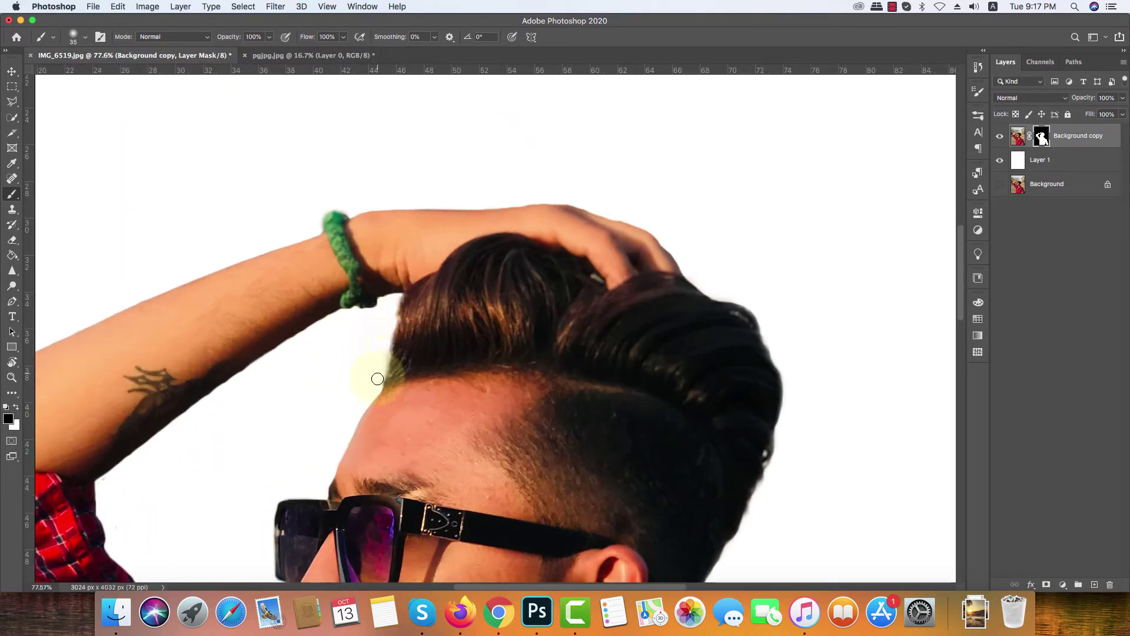
scroll(378, 370, down, 4)
scroll(378, 316, up, 6)
scroll(379, 316, down, 9)
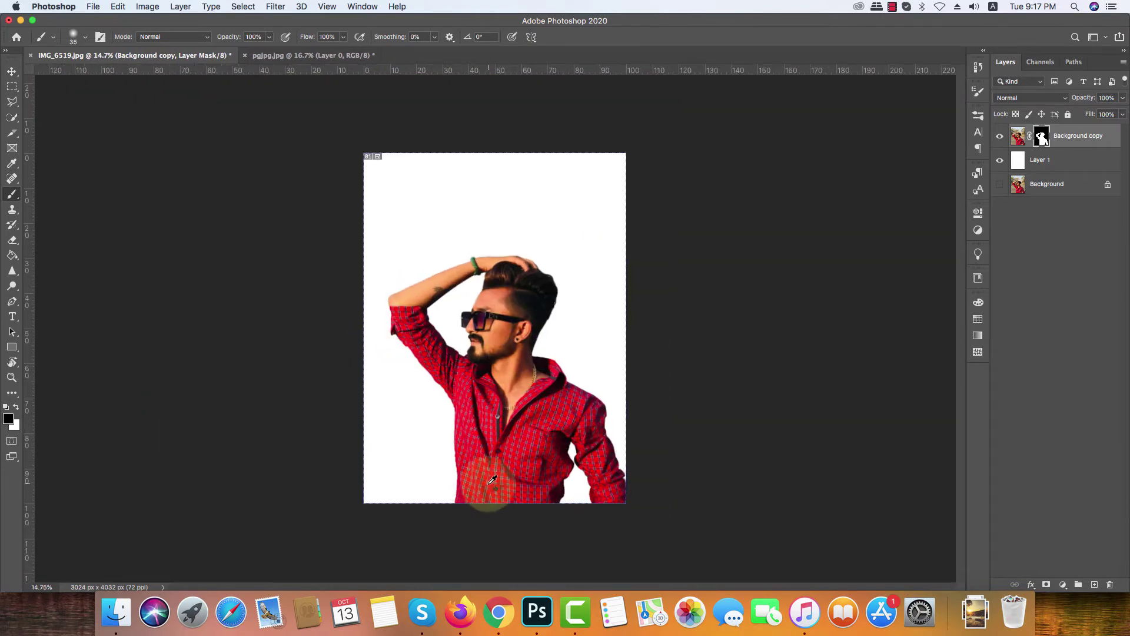
scroll(493, 476, up, 2)
scroll(491, 480, up, 1)
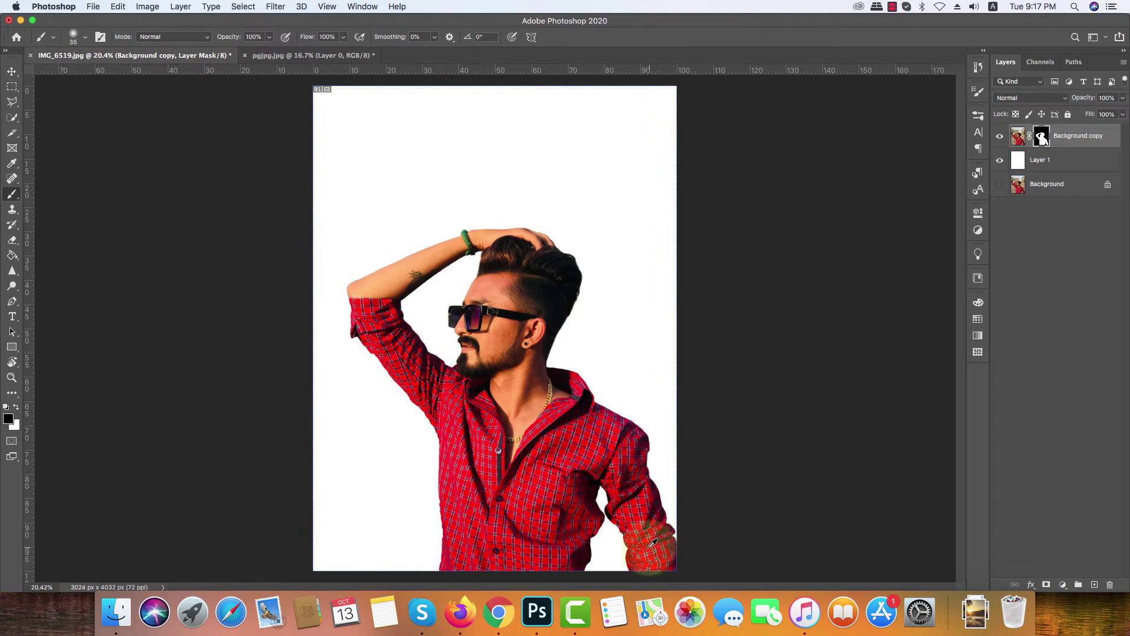
scroll(382, 548, up, 1)
scroll(384, 545, up, 8)
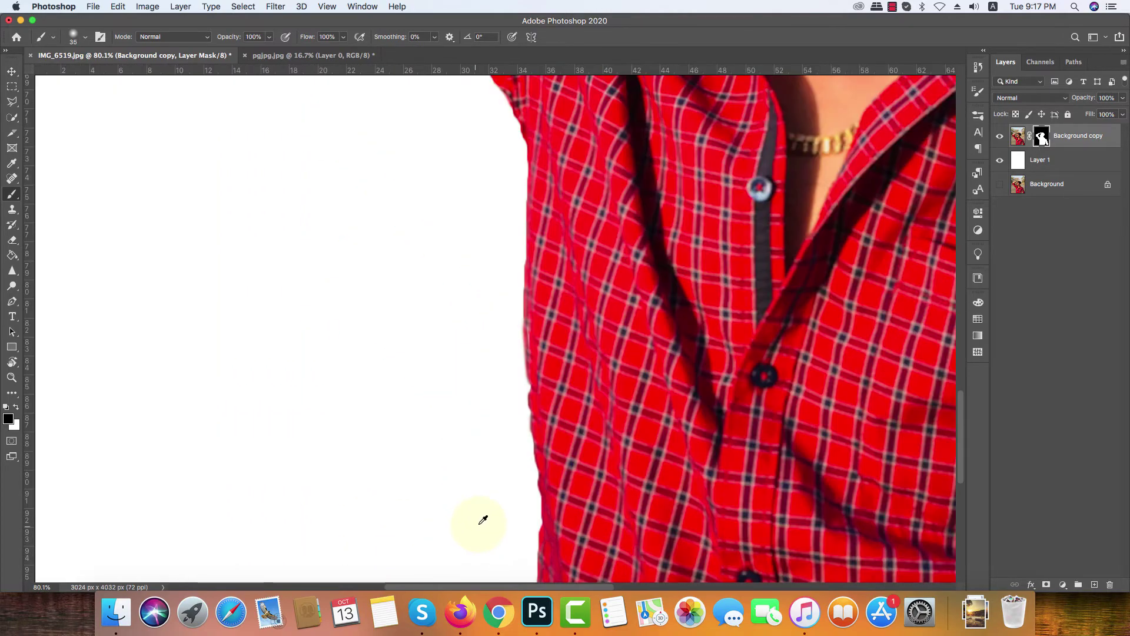
scroll(499, 495, down, 8)
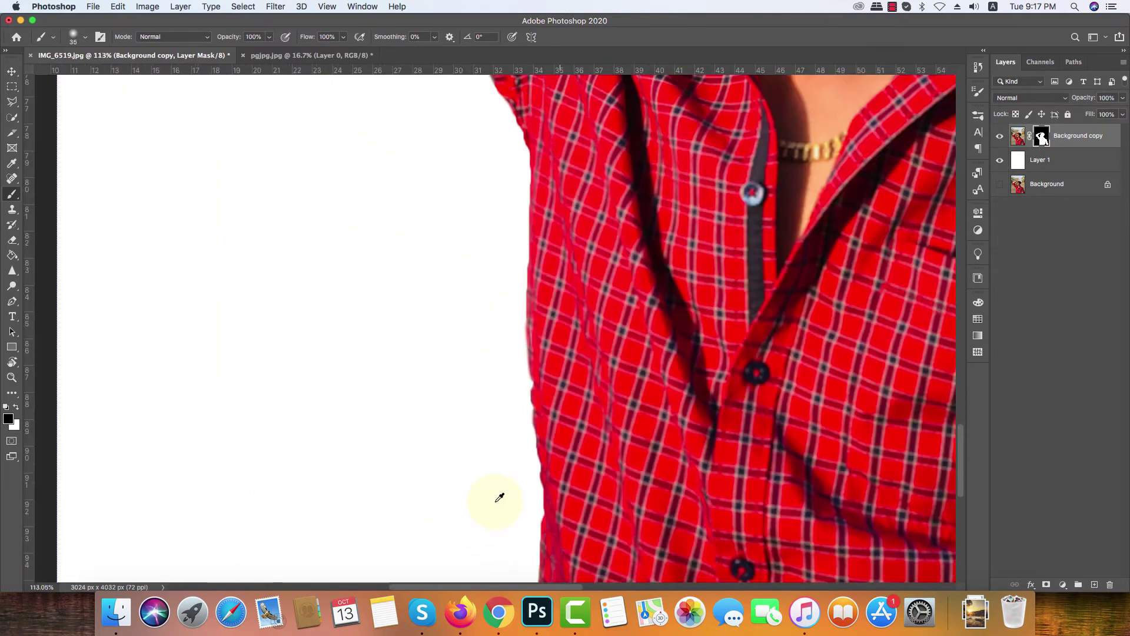
scroll(501, 465, up, 5)
scroll(504, 434, down, 5)
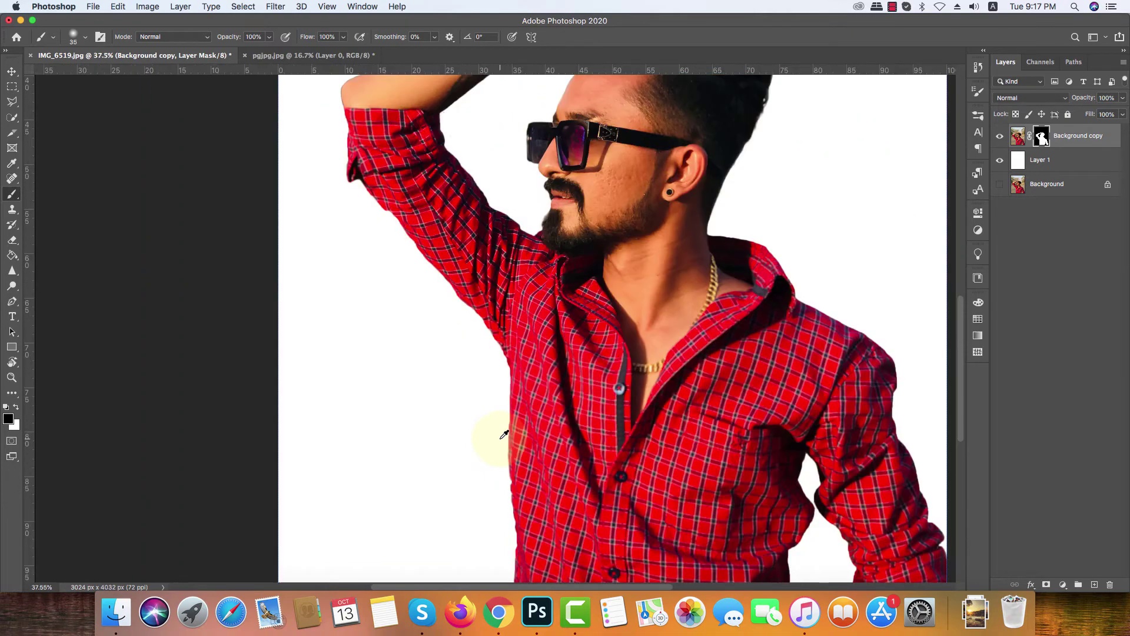
Restore the shirt's side edge below the raised arm by painting white on the layer mask with a 15 px brush
scroll(505, 450, up, 5)
scroll(516, 480, up, 3)
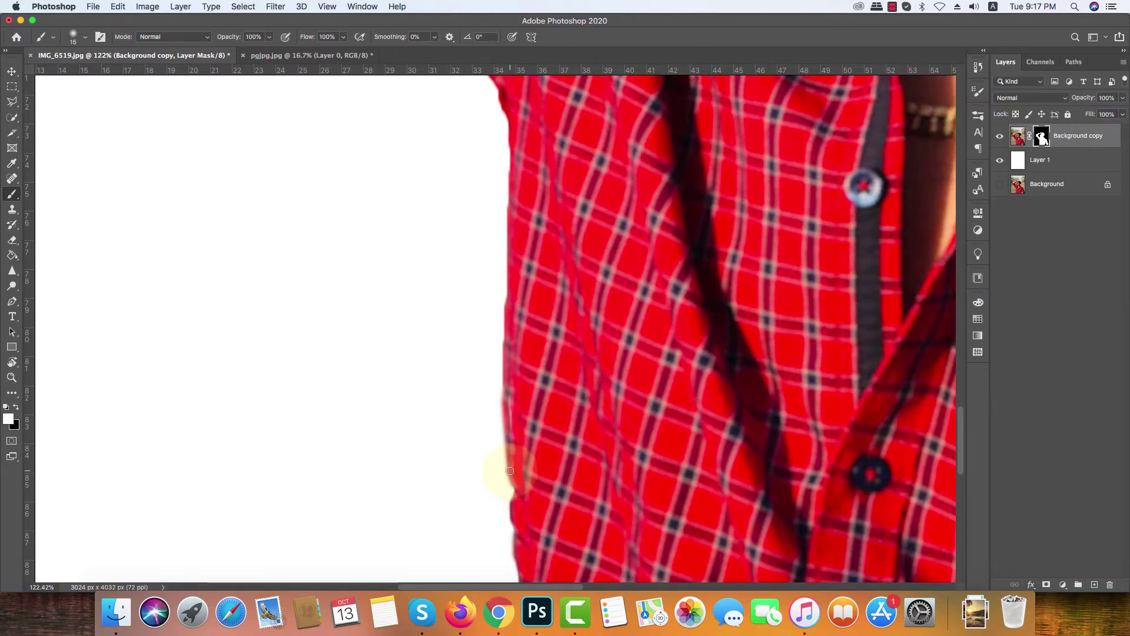
drag(509, 472, 515, 533)
scroll(516, 536, down, 5)
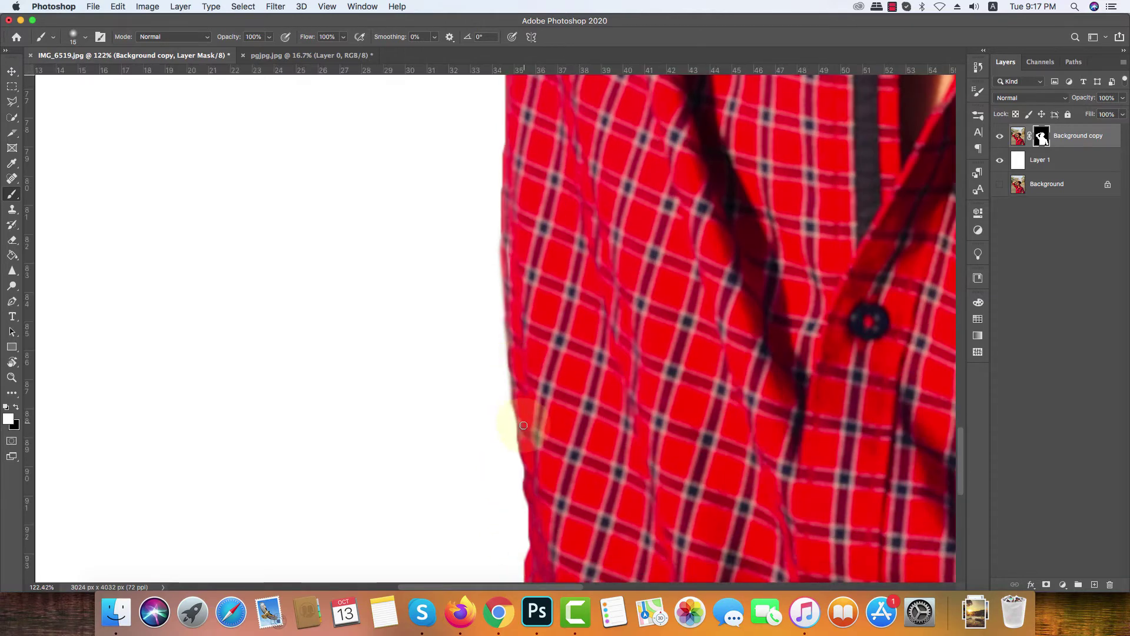
mouse_move(520, 442)
mouse_down()
mouse_move(494, 406)
mouse_move(531, 516)
mouse_up()
drag(512, 322, 515, 542)
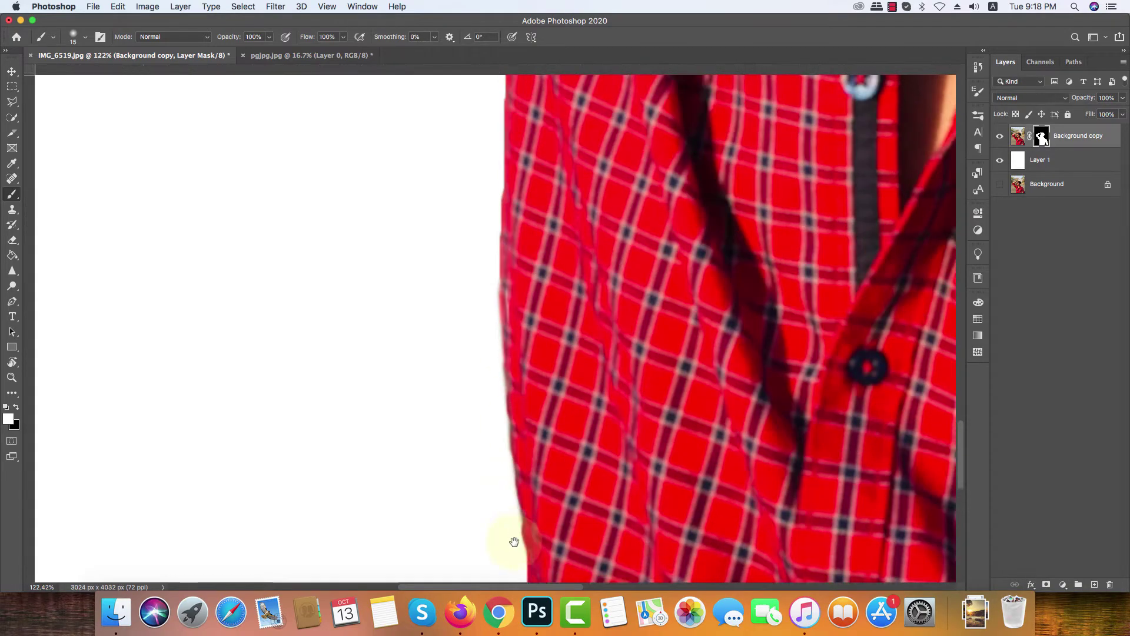
Paint a straight white stroke on the layer mask along the underside of the raised arm's sleeve
scroll(483, 408, down, 5)
scroll(483, 408, down, 5)
scroll(436, 298, up, 10)
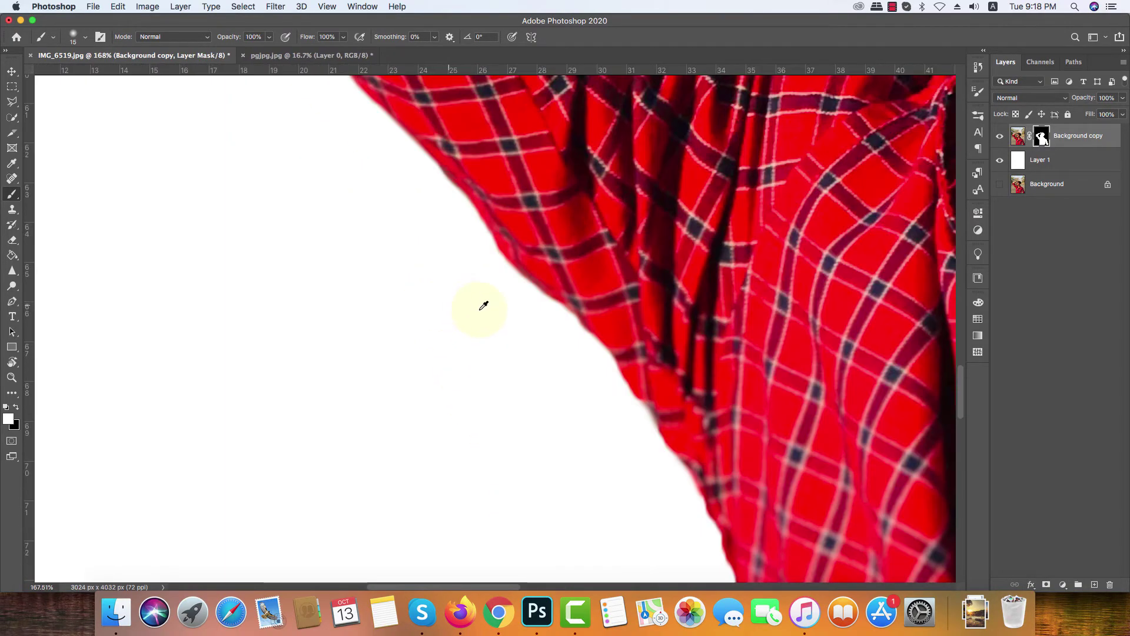
drag(433, 133, 544, 459)
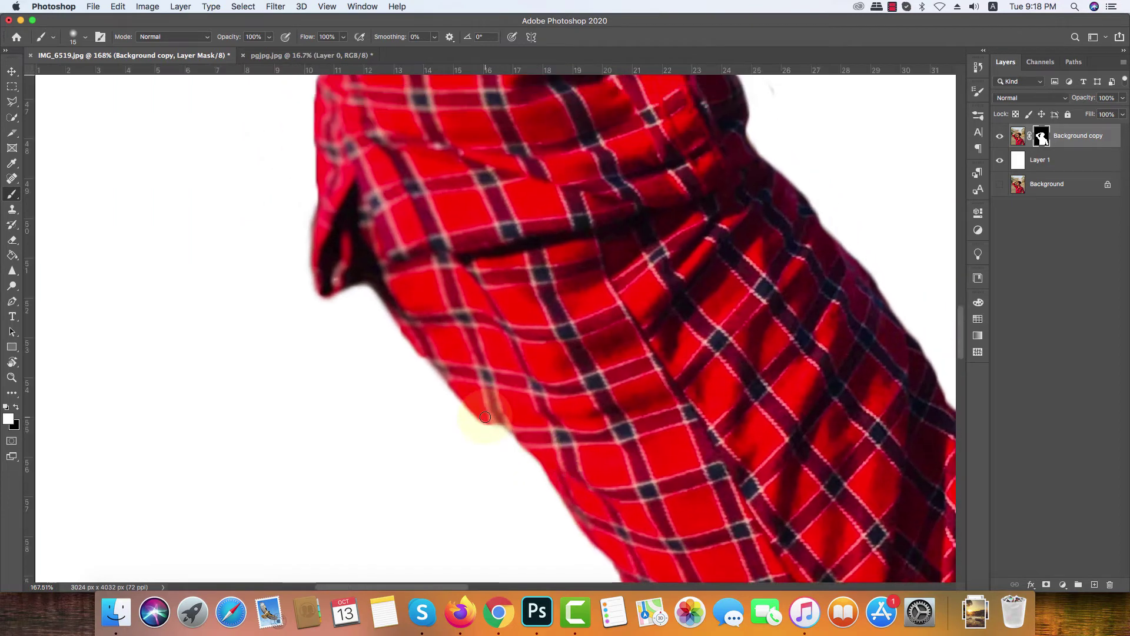
scroll(499, 434, down, 5)
scroll(500, 434, right, 3)
shift+click(544, 444)
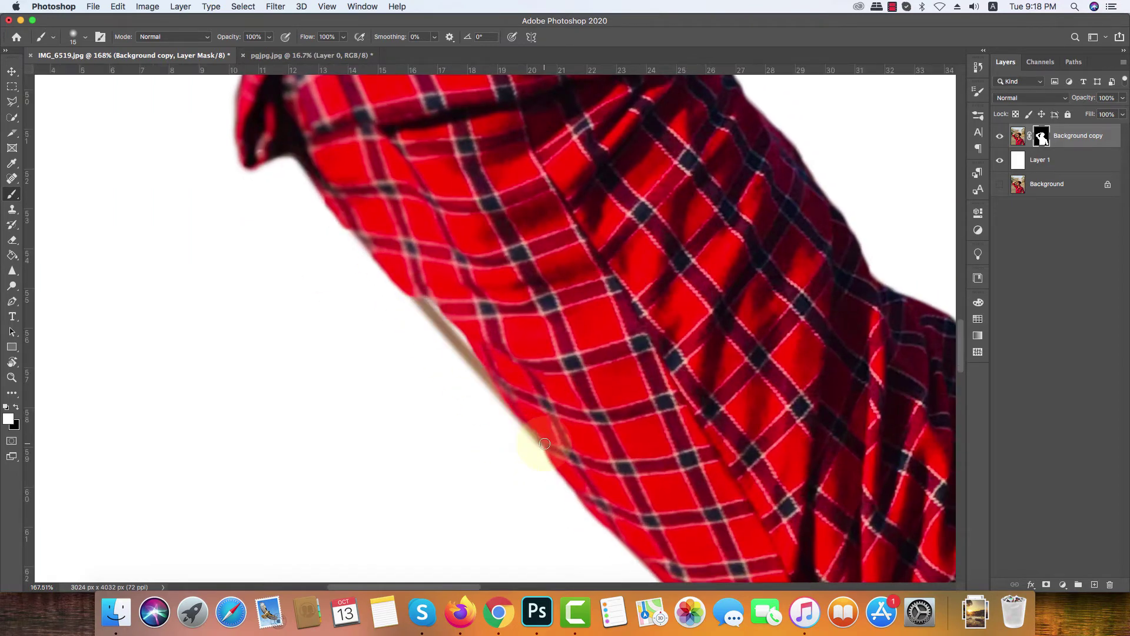
scroll(545, 448, down, 15)
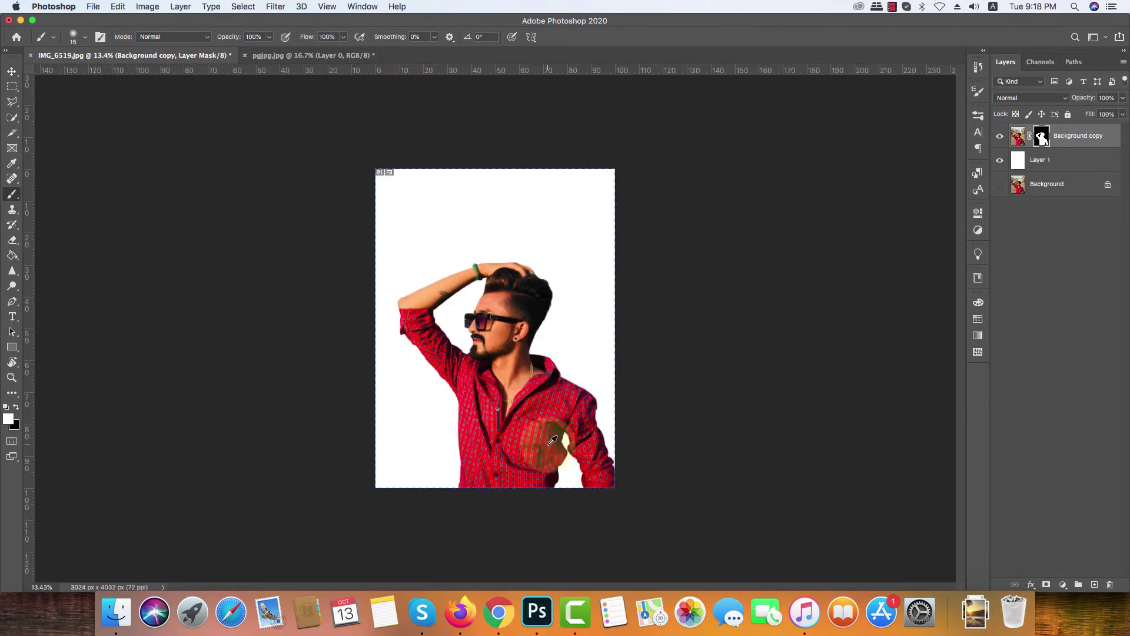
Copy the sunset landscape from pgjpg.jpg into IMG_6519.jpg, accepting the colour conversion, and place it directly beneath the Background copy layer
click(272, 55)
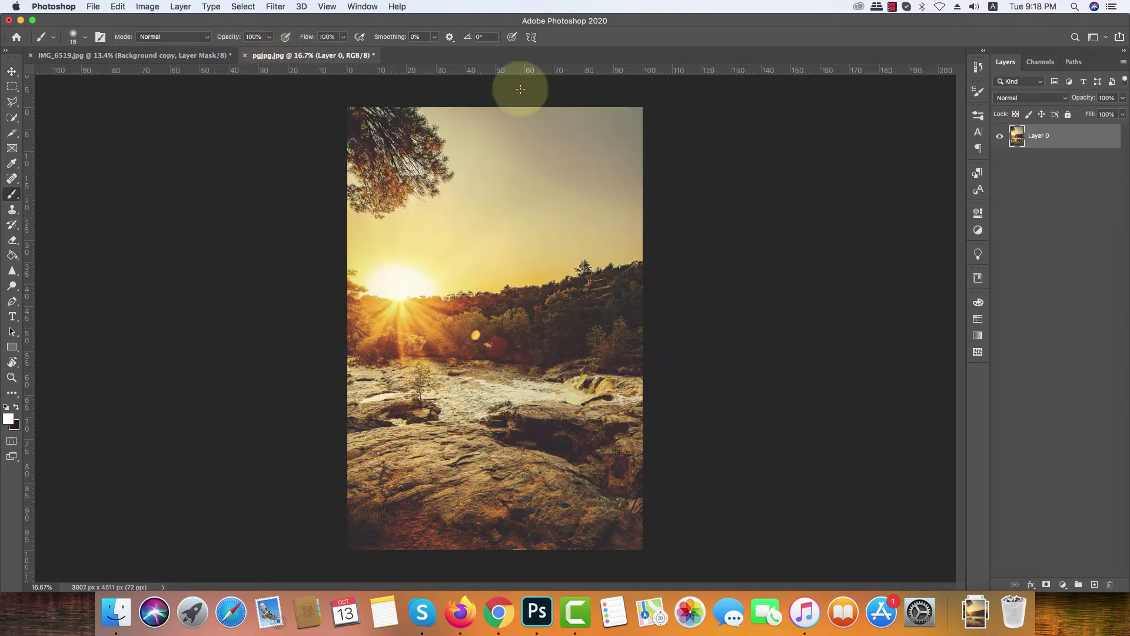
key(super+c)
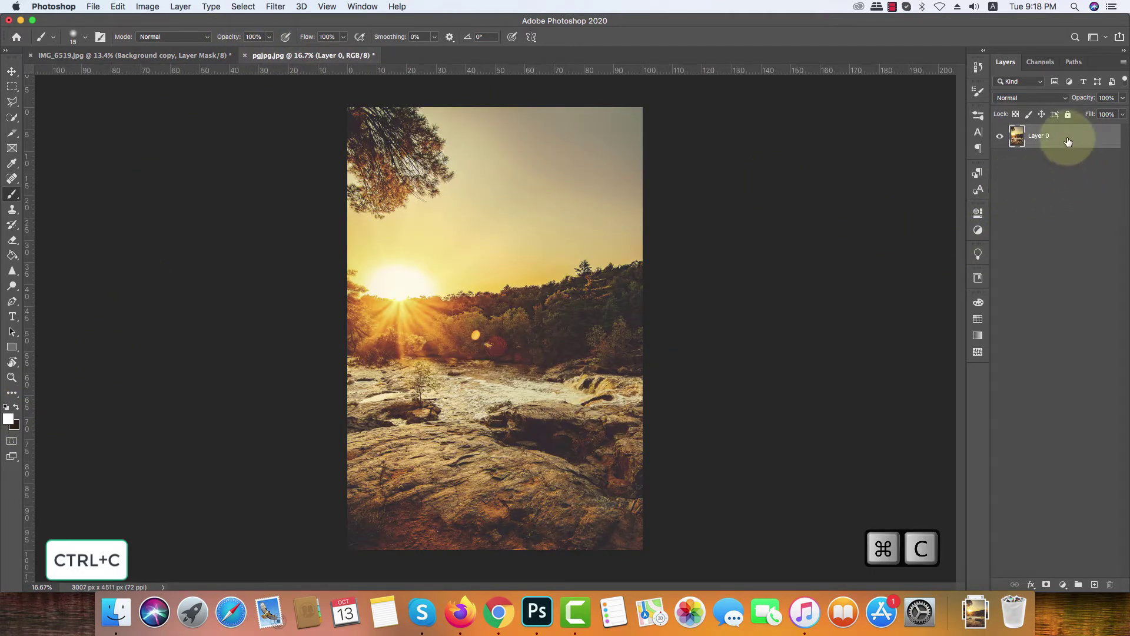
click(189, 56)
key(super+v)
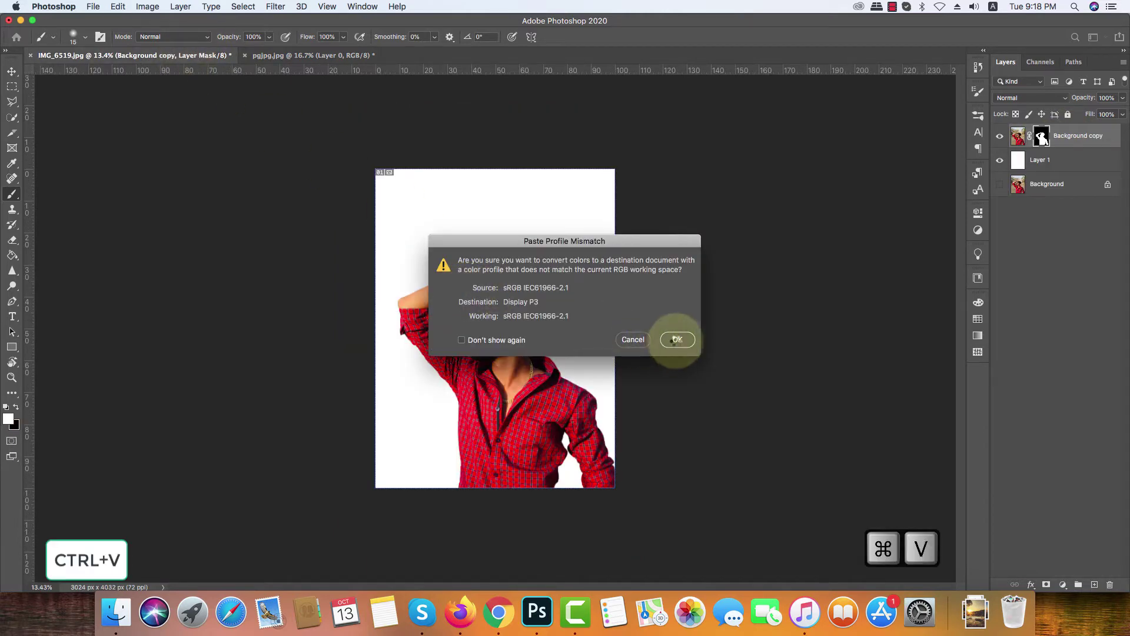
click(676, 340)
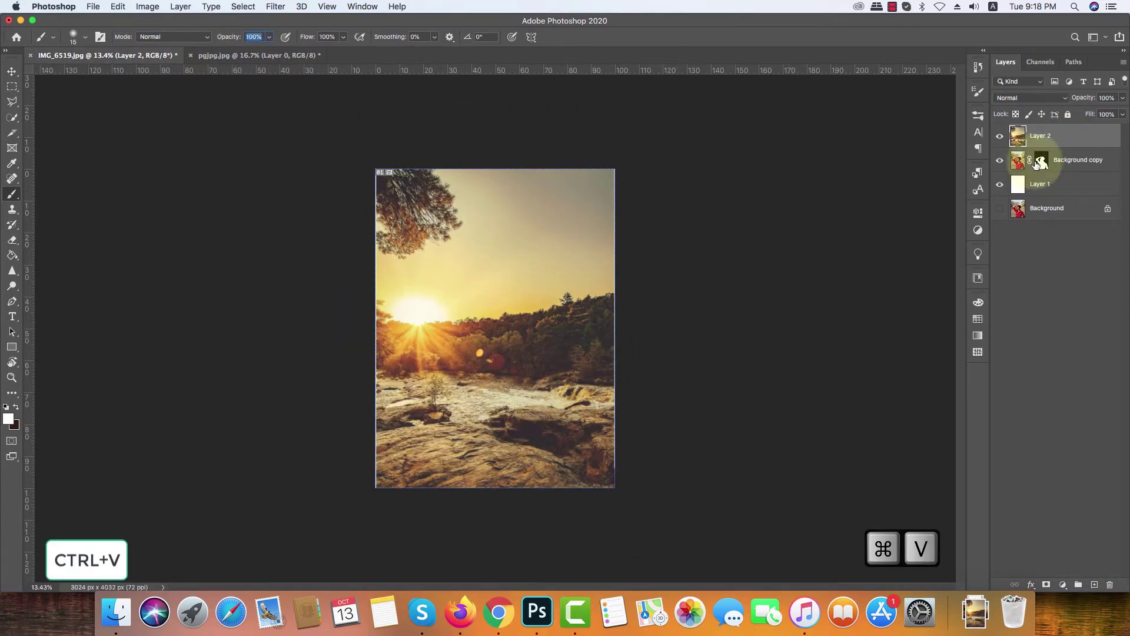
drag(1076, 127, 1079, 170)
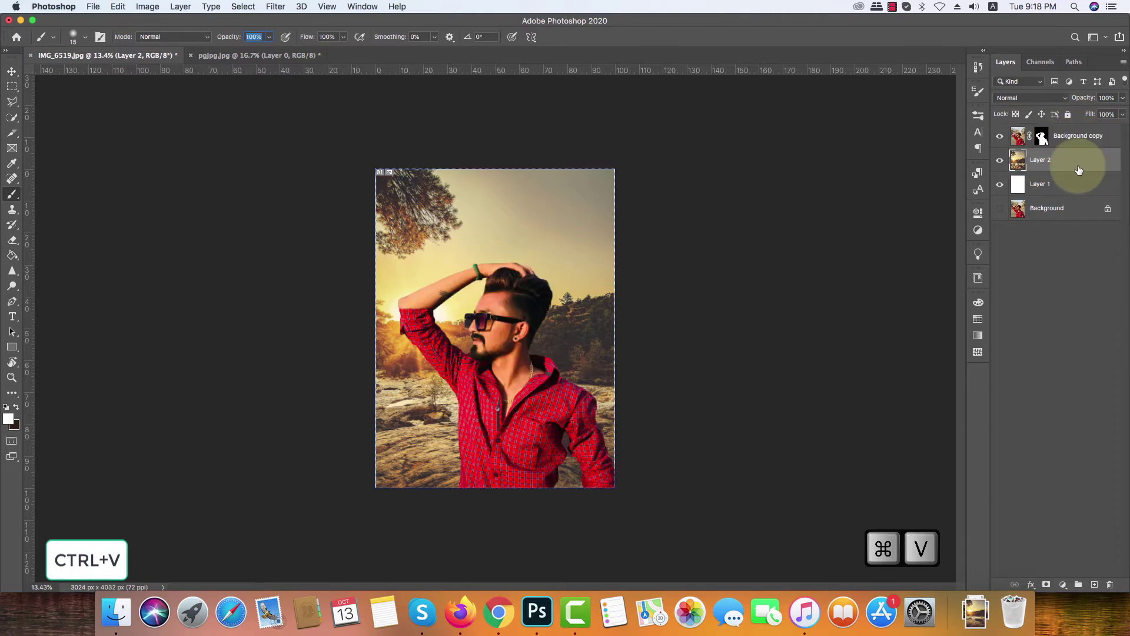
Apply the Camera Raw filter to the sunset landscape layer with Highlights at -50 and Vibrance raised slightly
scroll(393, 287, down, 1)
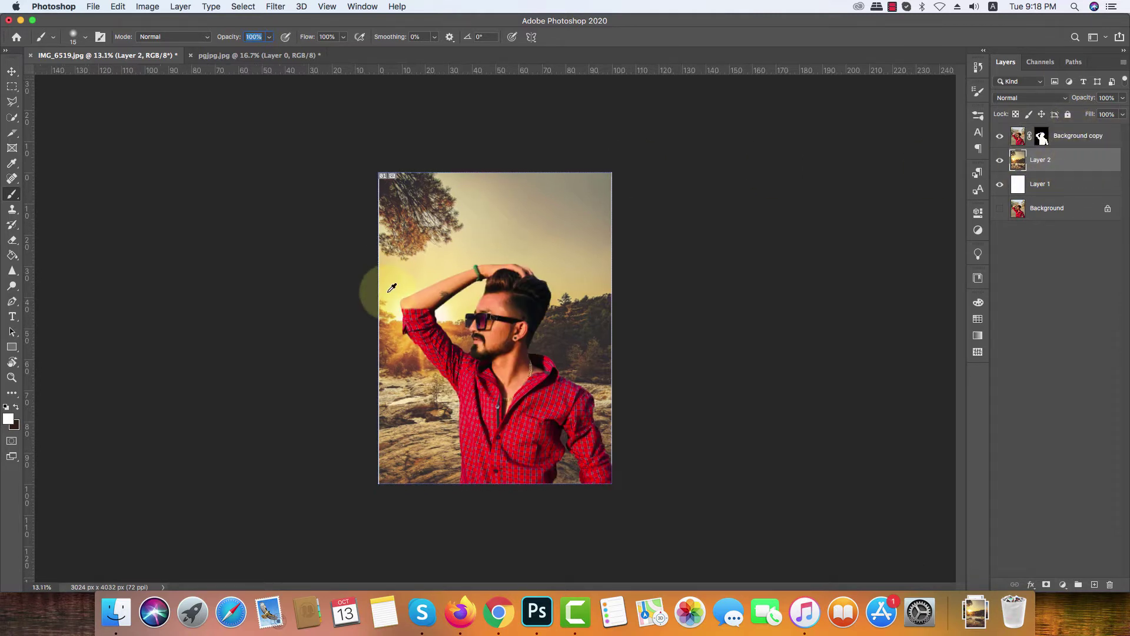
click(12, 71)
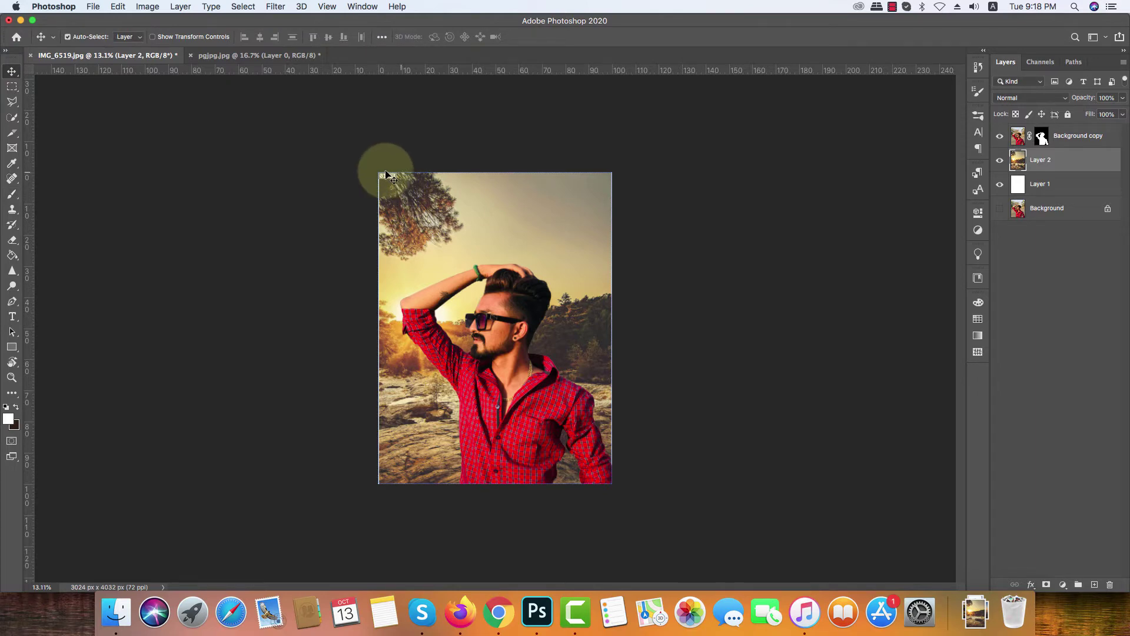
scroll(520, 222, up, 5)
scroll(523, 222, down, 1)
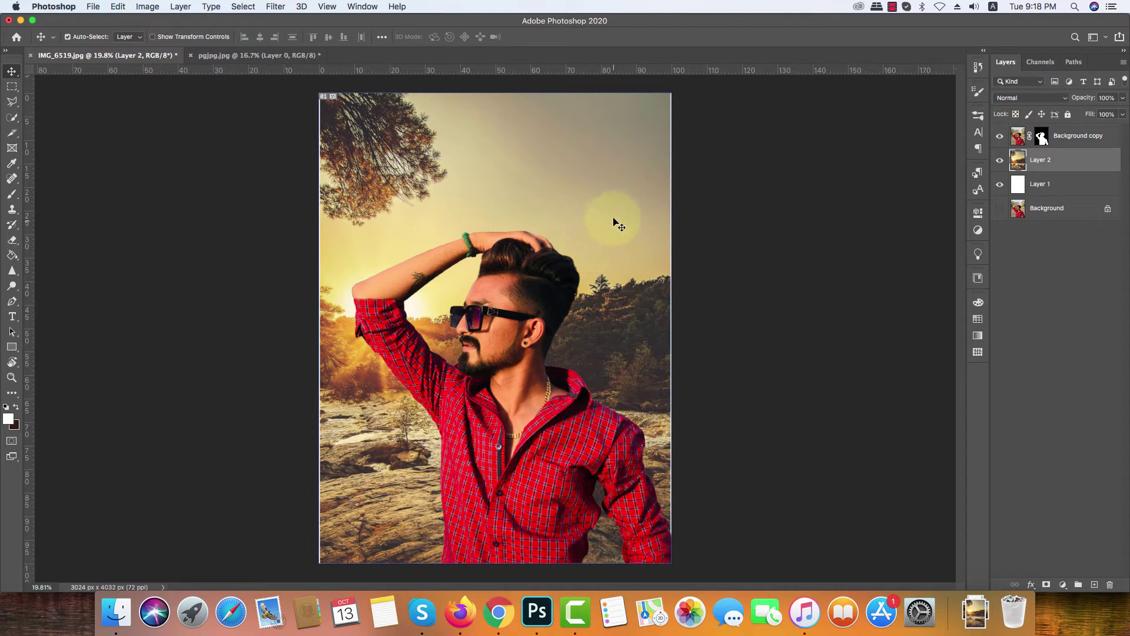
click(277, 7)
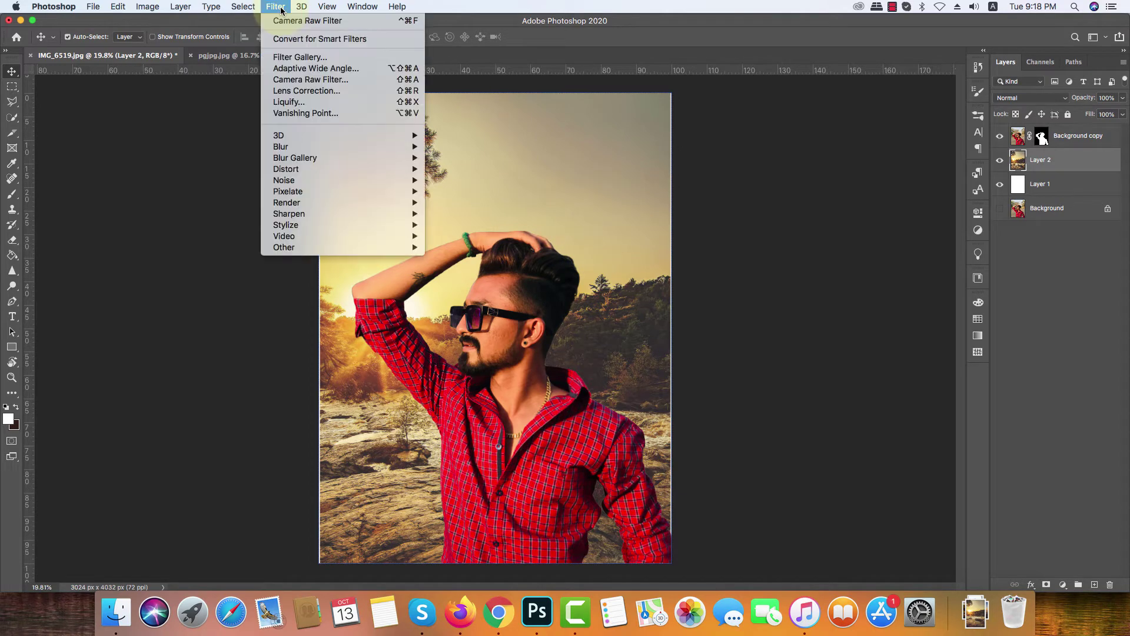
click(317, 79)
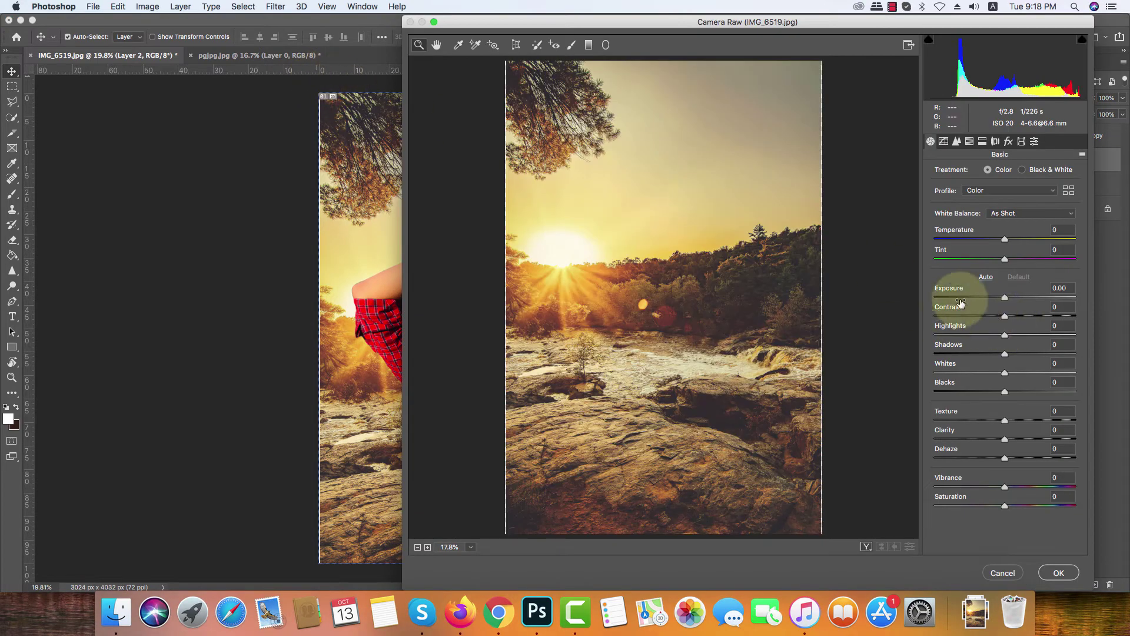
click(1007, 319)
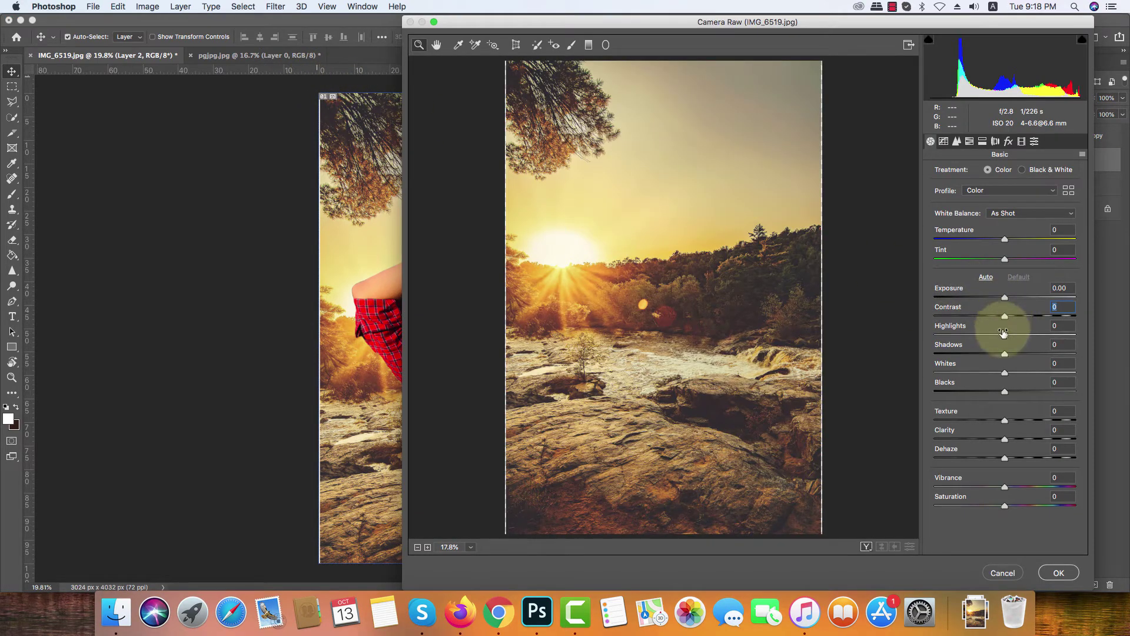
drag(1006, 336, 970, 335)
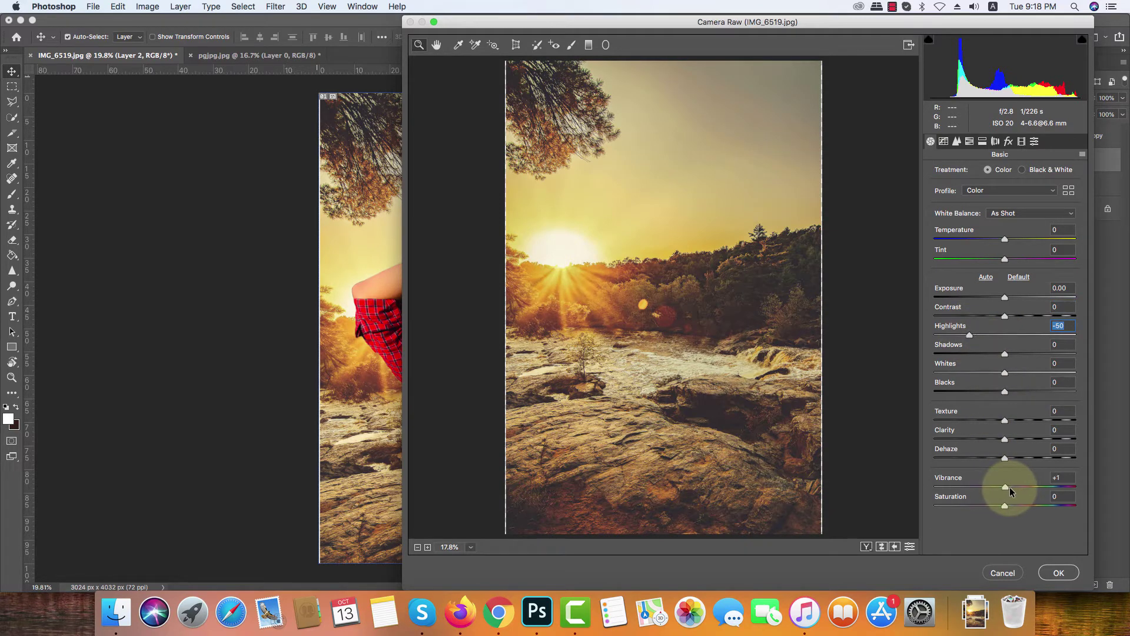
drag(1009, 486, 1018, 488)
click(1062, 574)
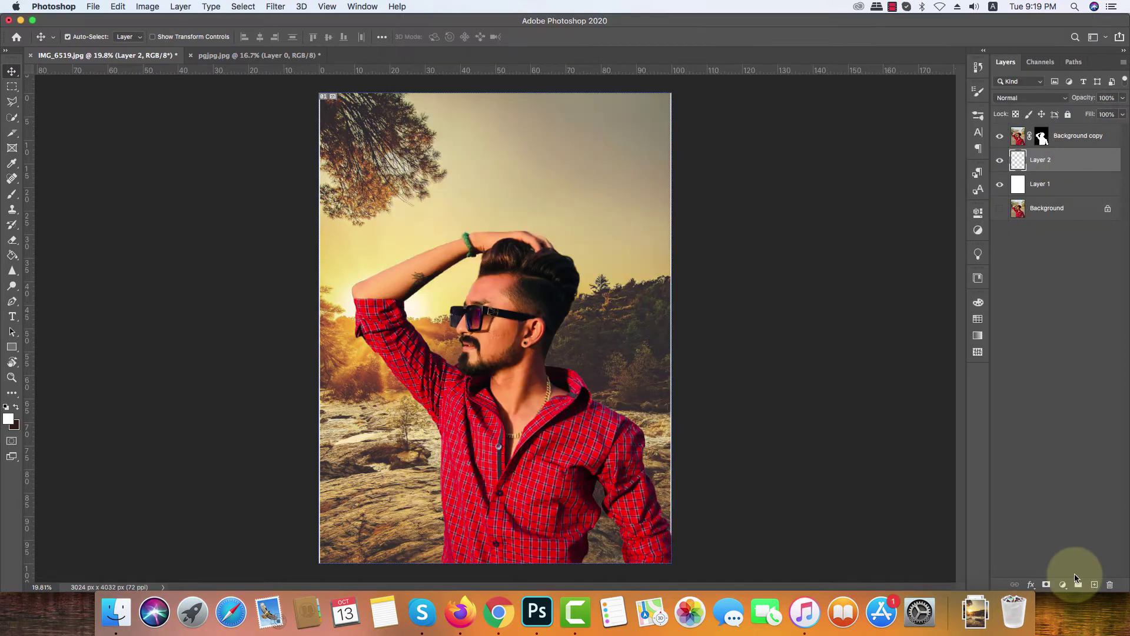
Start a Tilt-Shift blur on the landscape layer, placing its focus band below the photo's lower edge and setting the blur to 59 px
click(275, 6)
mouse_move(323, 169)
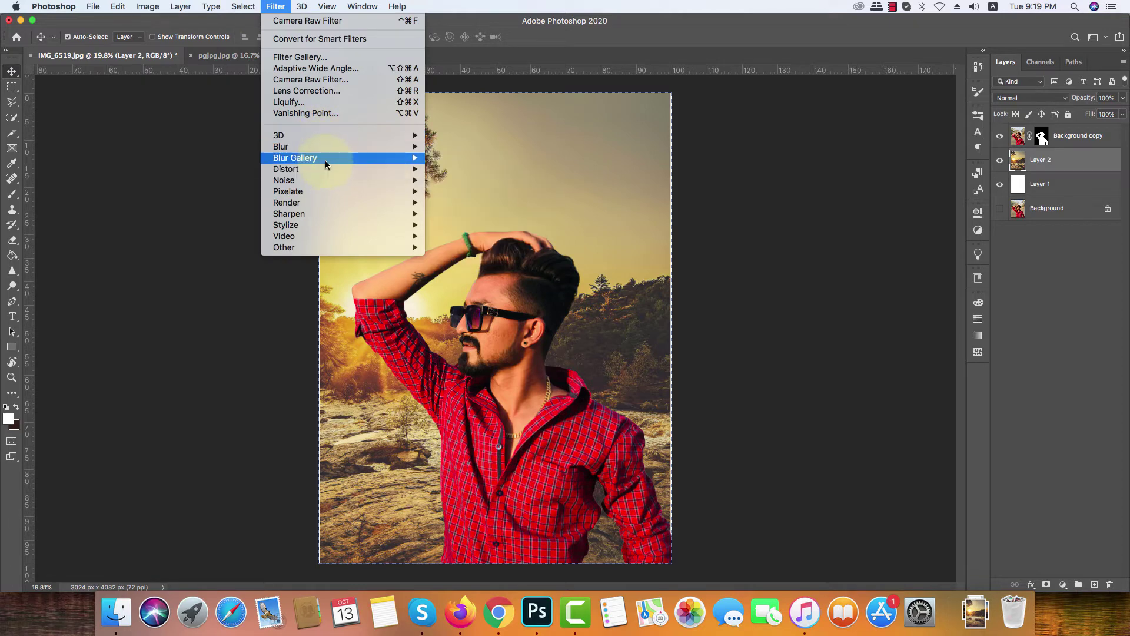
click(457, 180)
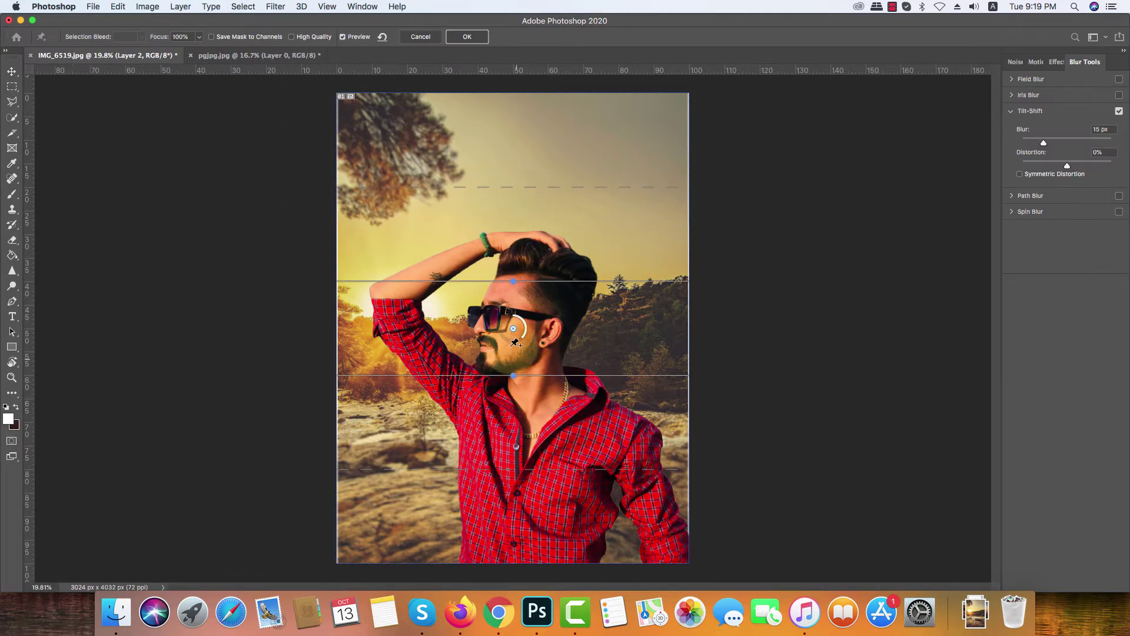
drag(515, 331, 502, 616)
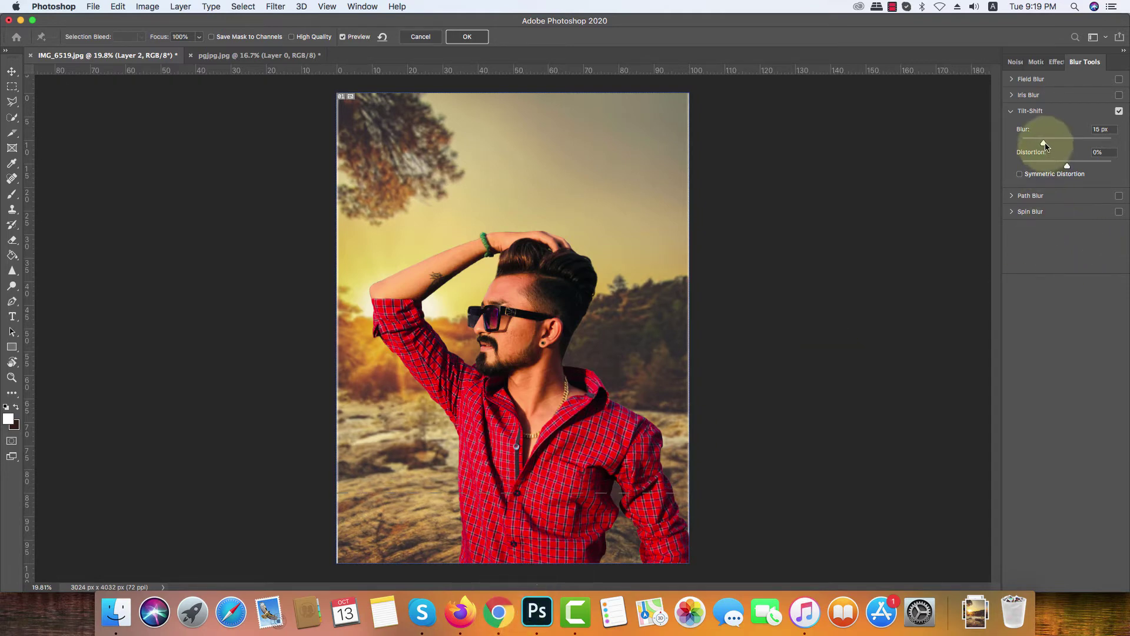
drag(1052, 145, 1063, 147)
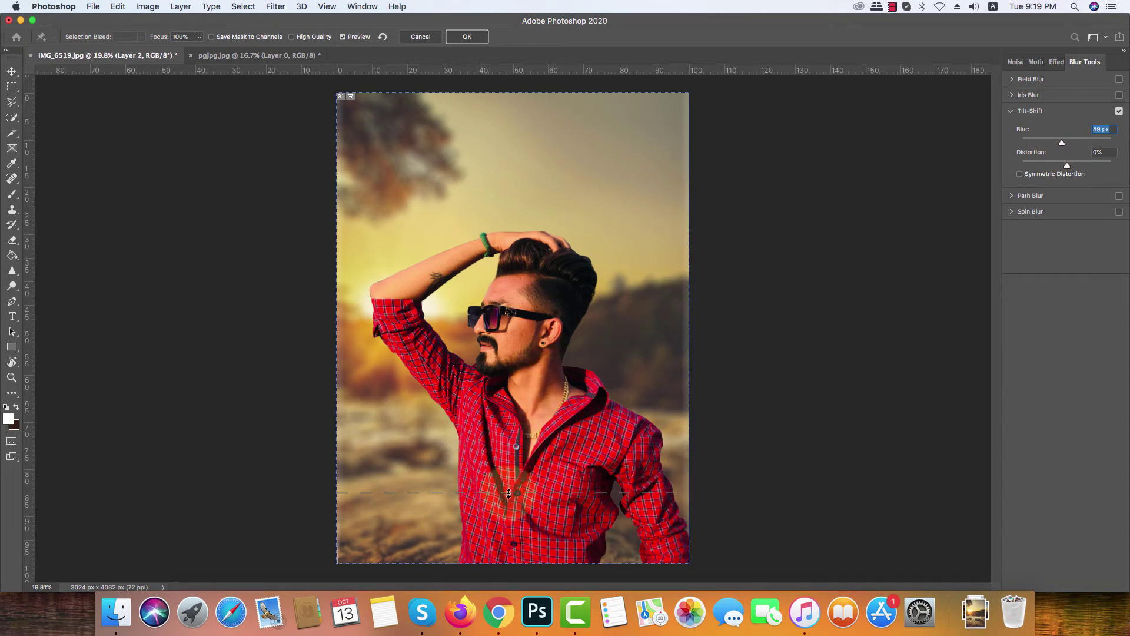
Shift the Tilt-Shift focus band farther below the photo and apply the blur to the landscape
scroll(509, 493, up, 2)
scroll(509, 493, down, 5)
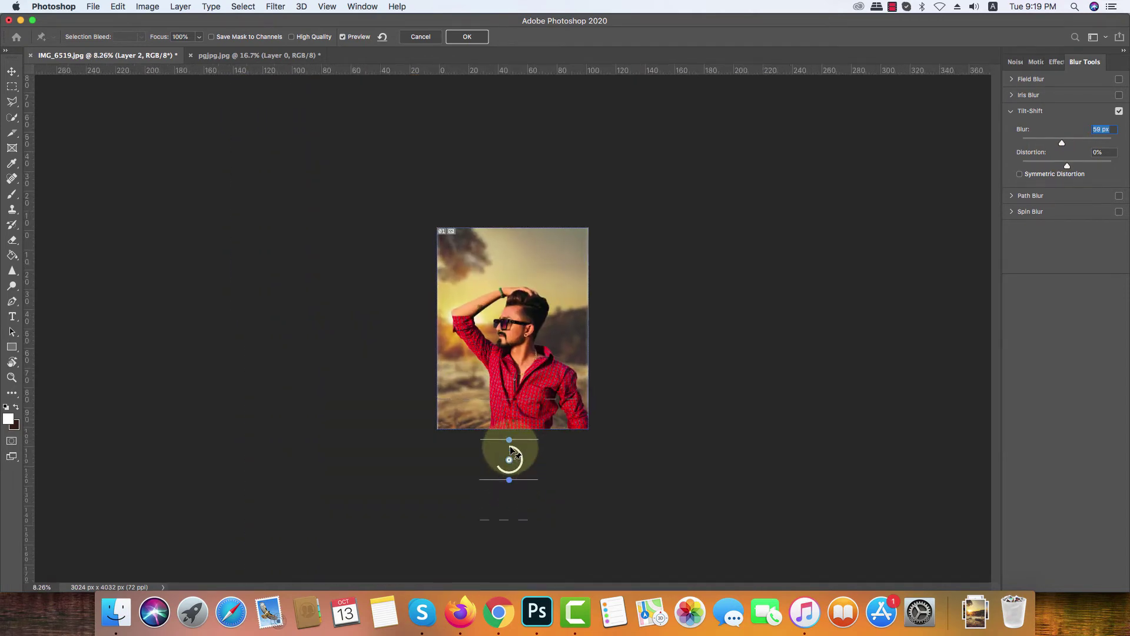
scroll(511, 449, up, 1)
drag(509, 472, 505, 500)
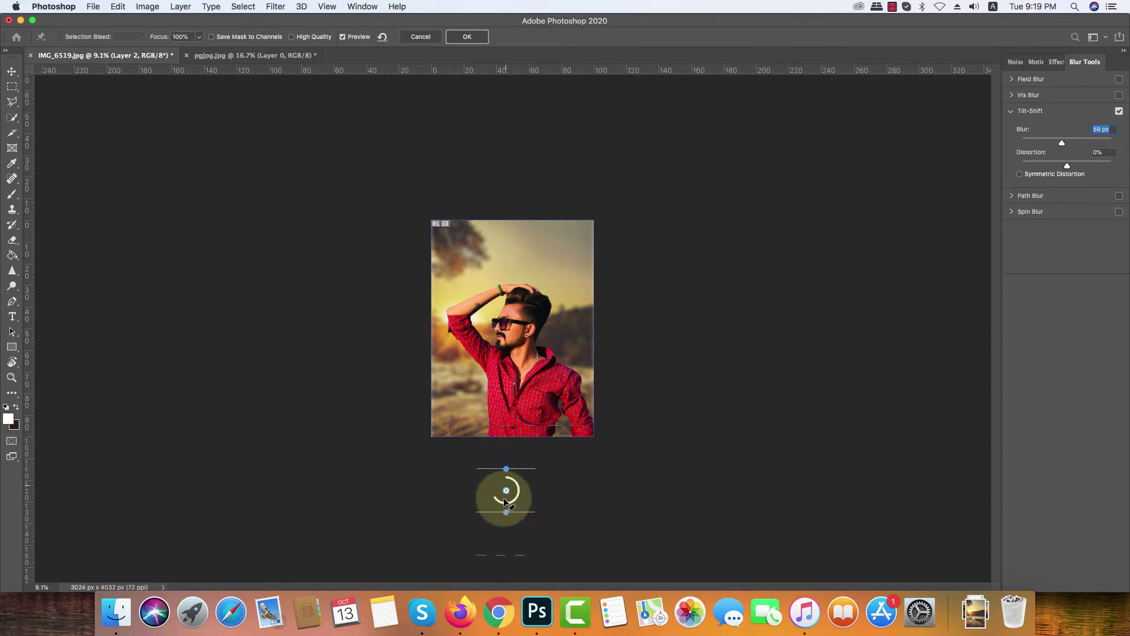
scroll(513, 457, up, 5)
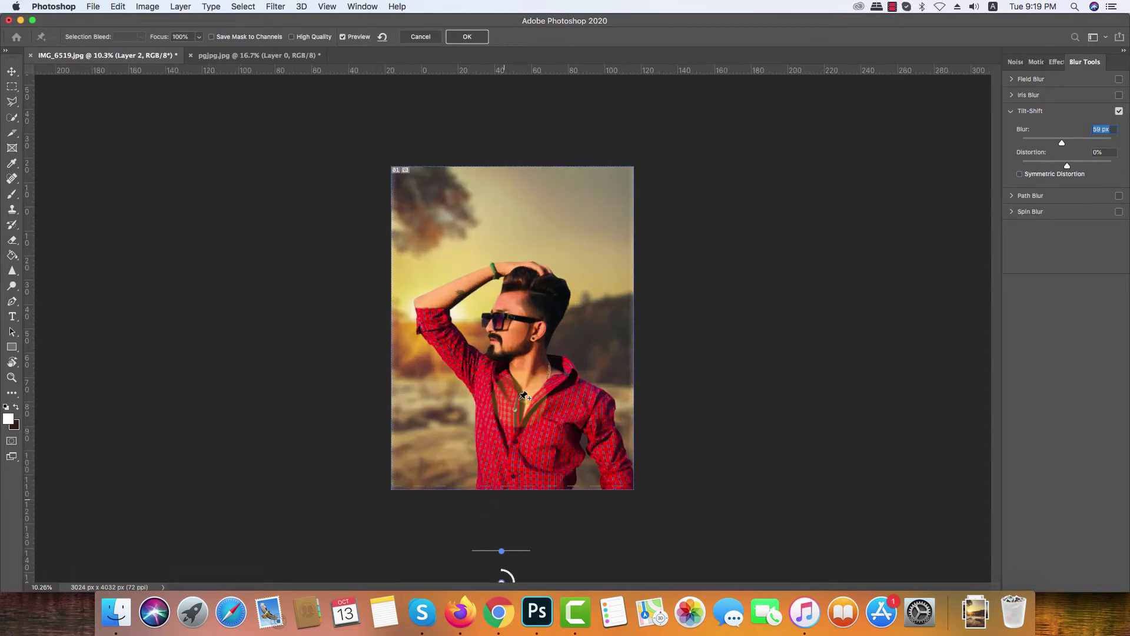
scroll(524, 395, down, 1)
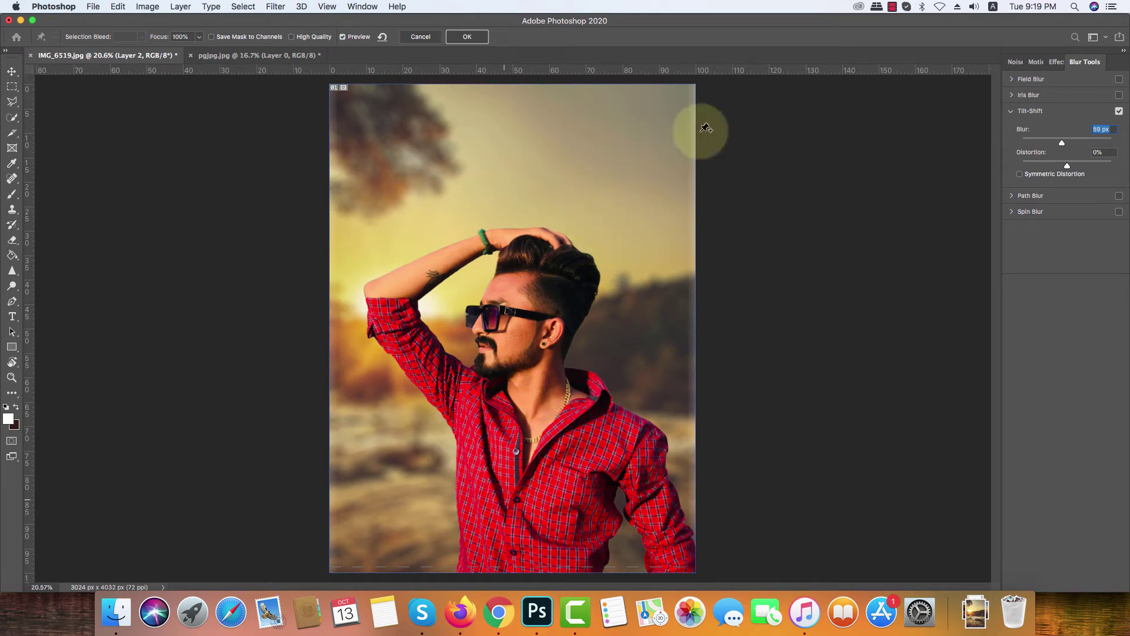
click(476, 37)
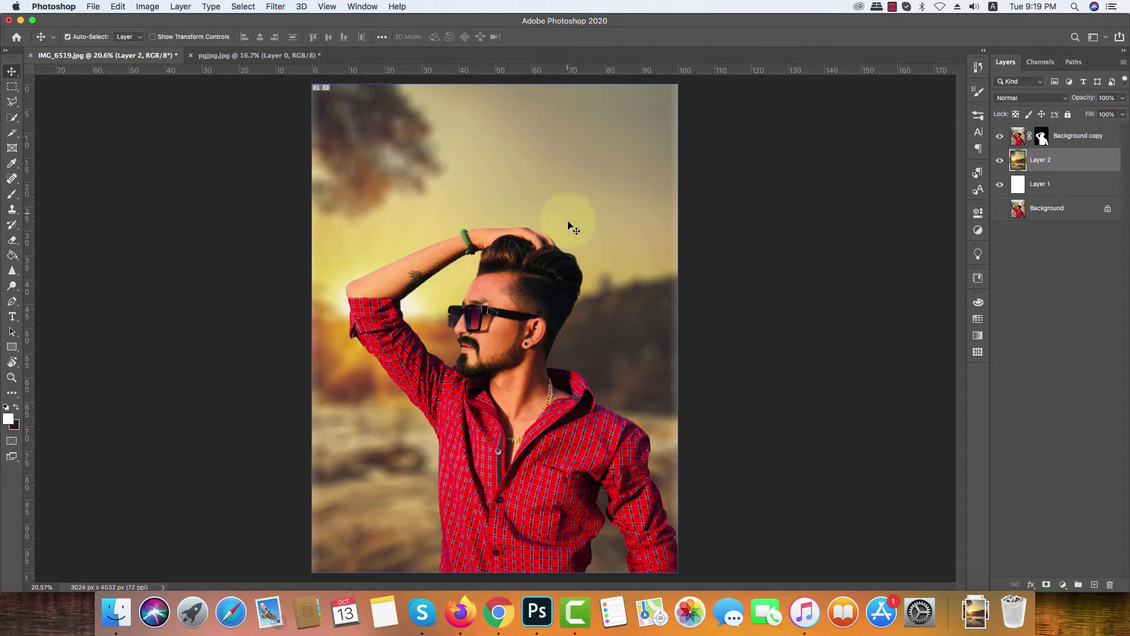
Duplicate the masked Background copy layer, convert the duplicate to a Smart Object, and hide the original
scroll(493, 252, up, 2)
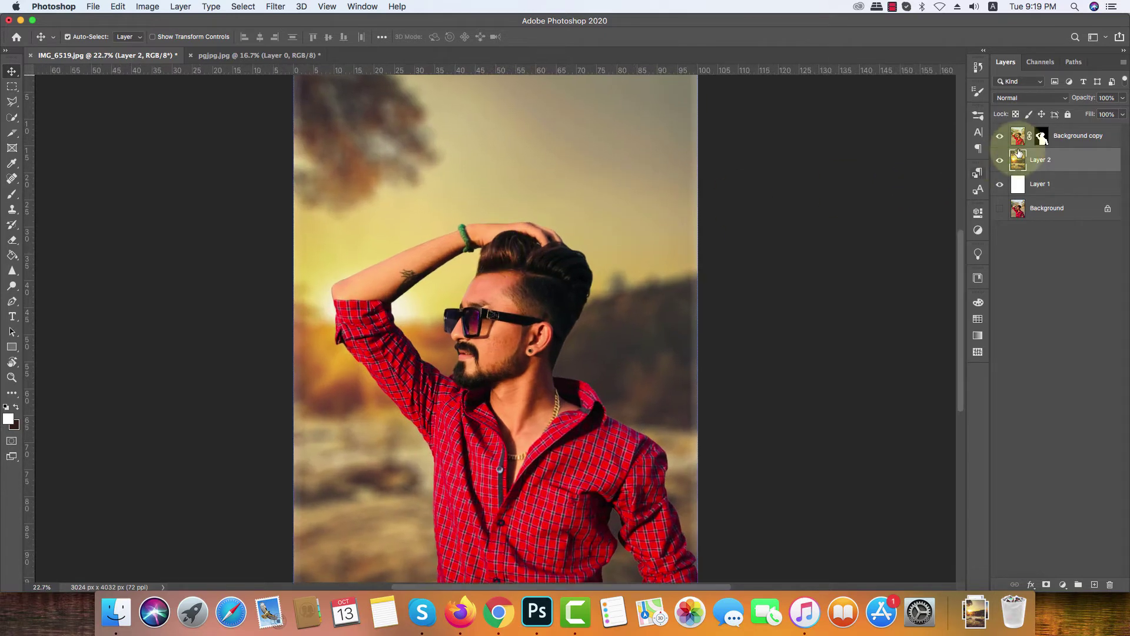
click(1018, 138)
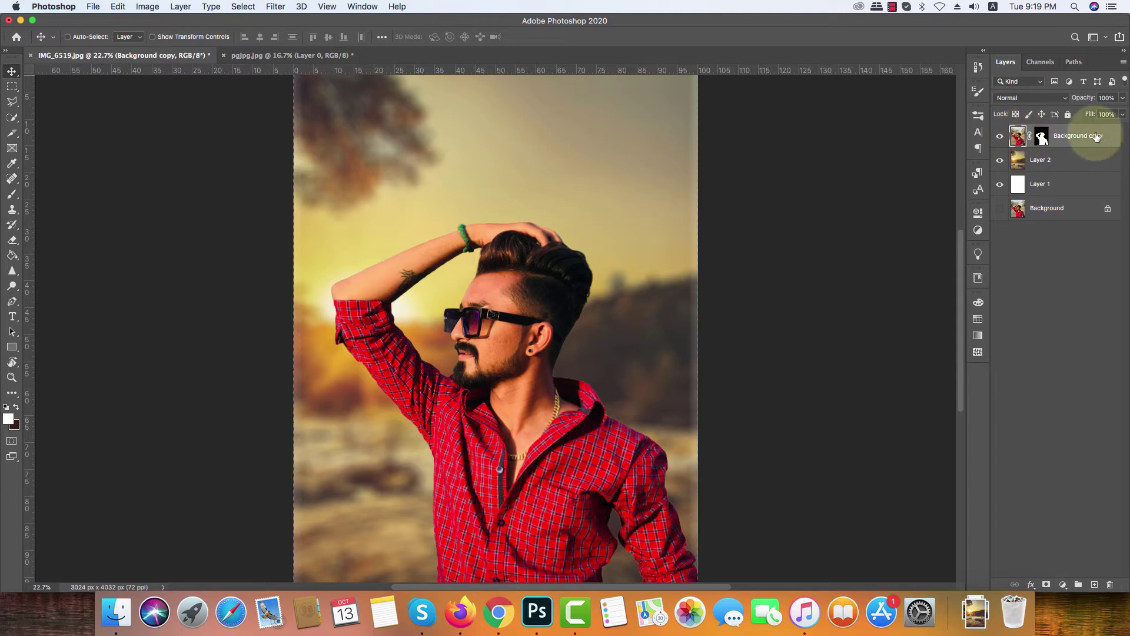
key(super+j)
click(1072, 140)
right_click(1073, 140)
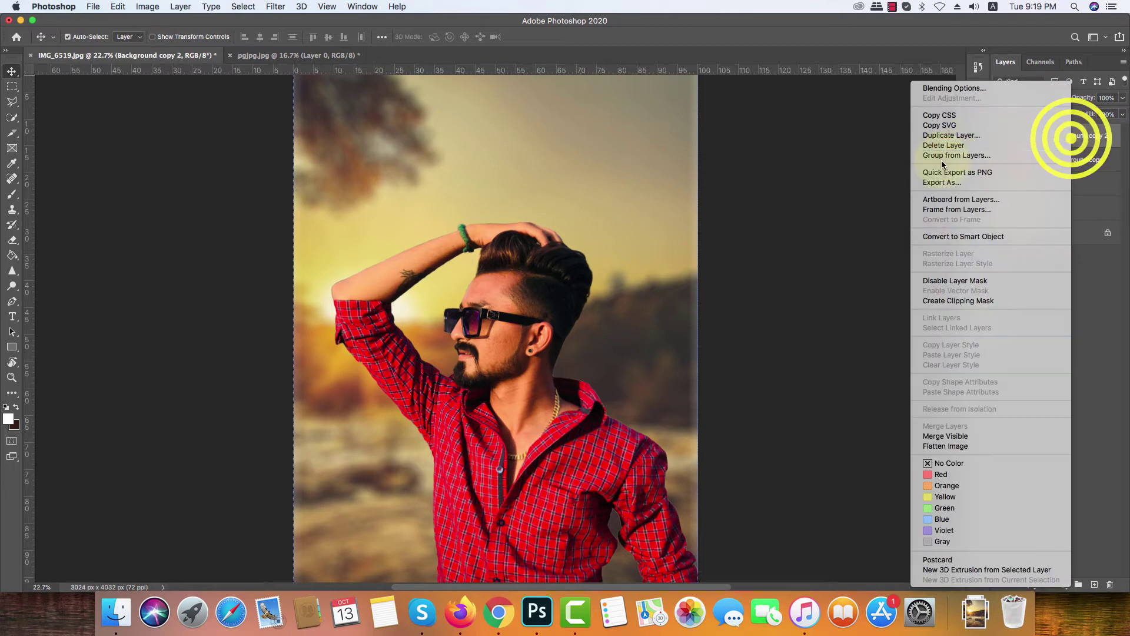
click(944, 236)
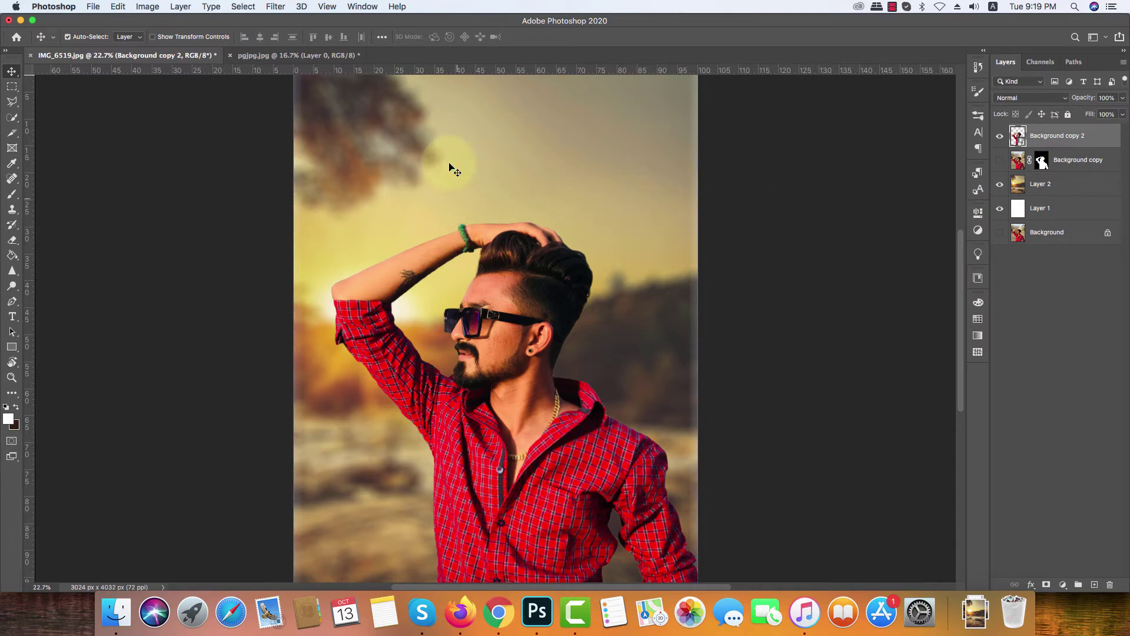
Apply a Brightness/Contrast adjustment to the man's Smart Object with Brightness 20 and Contrast -11
click(274, 7)
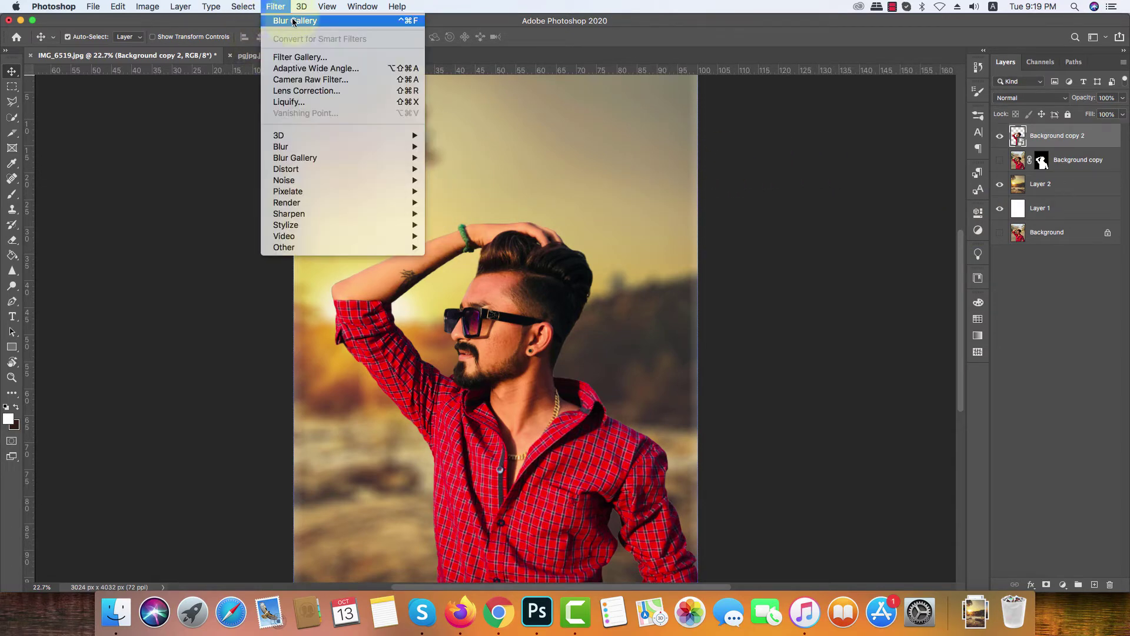
mouse_move(109, 7)
mouse_move(148, 6)
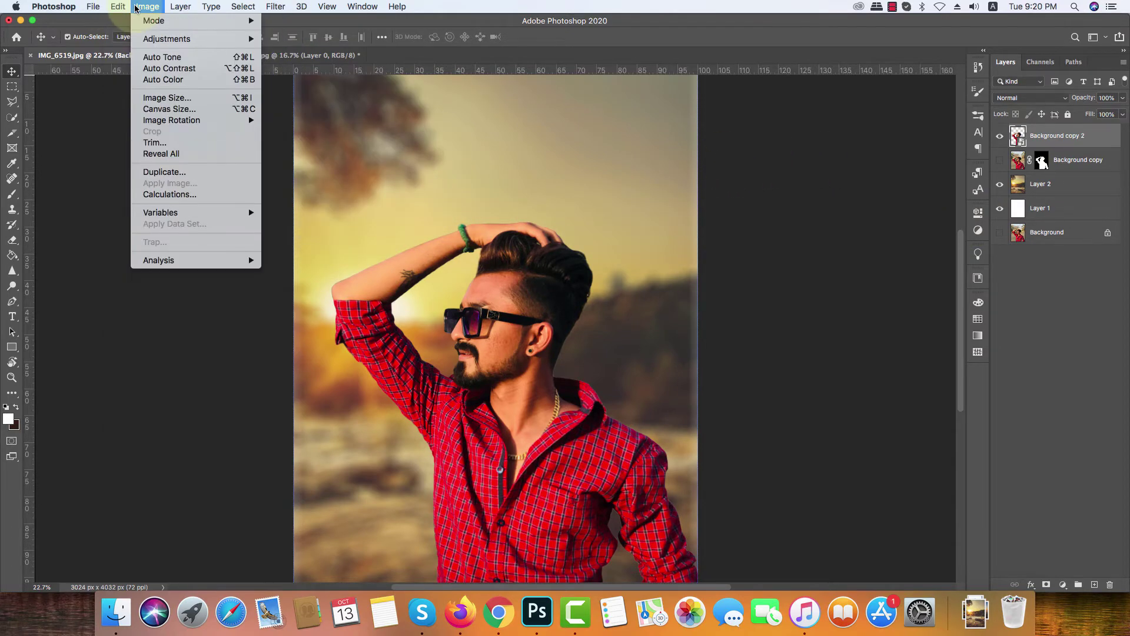
mouse_move(176, 39)
click(315, 39)
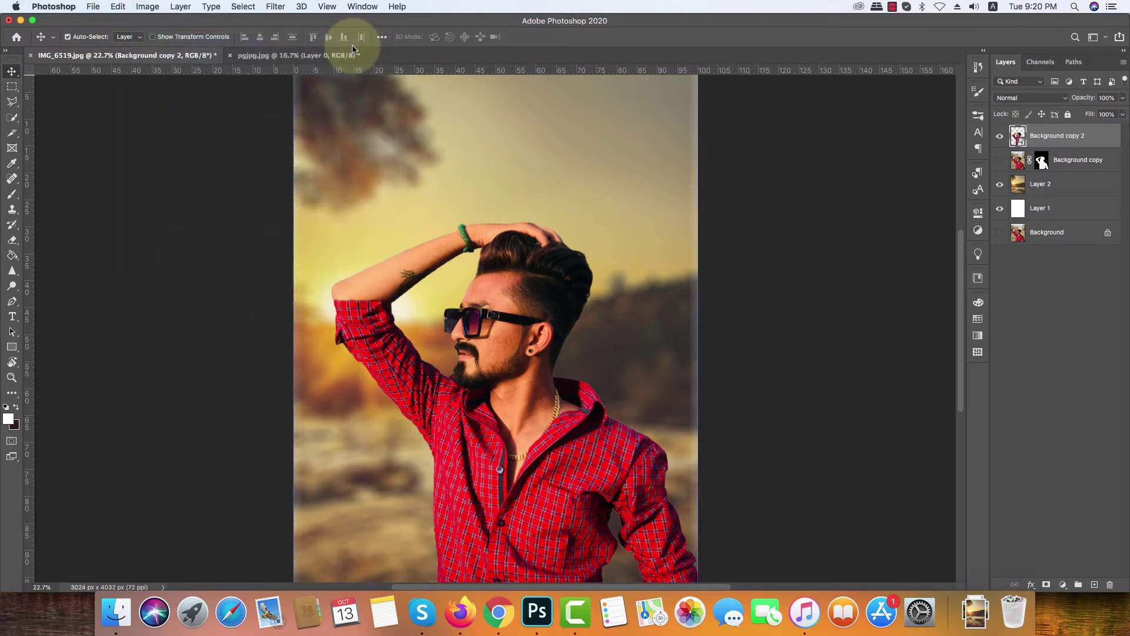
drag(803, 154, 835, 156)
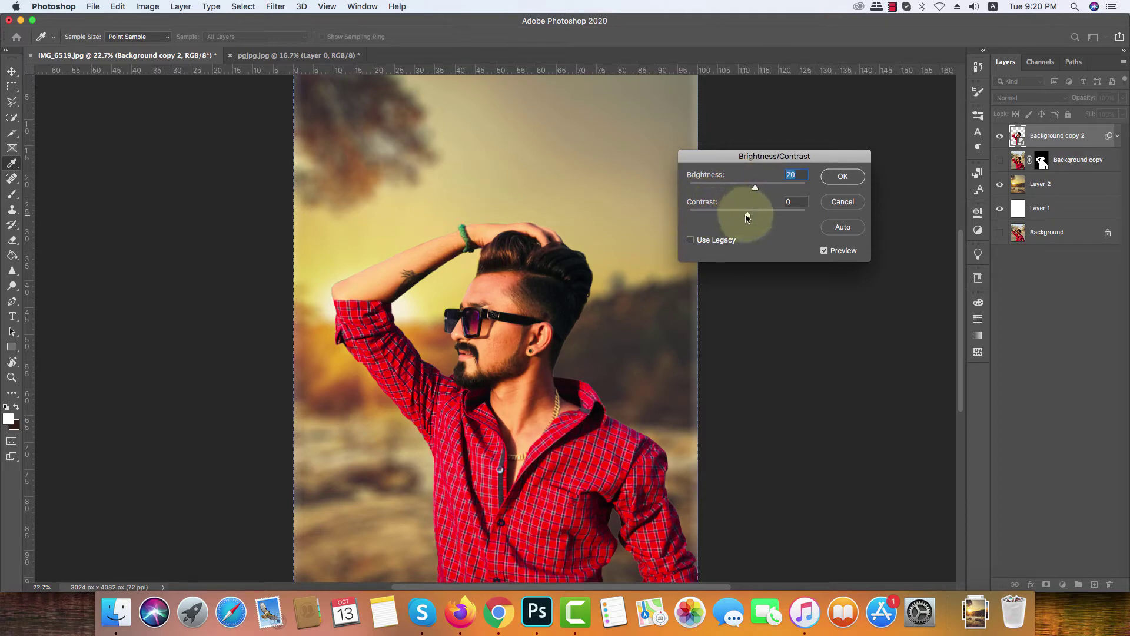
drag(747, 217, 736, 214)
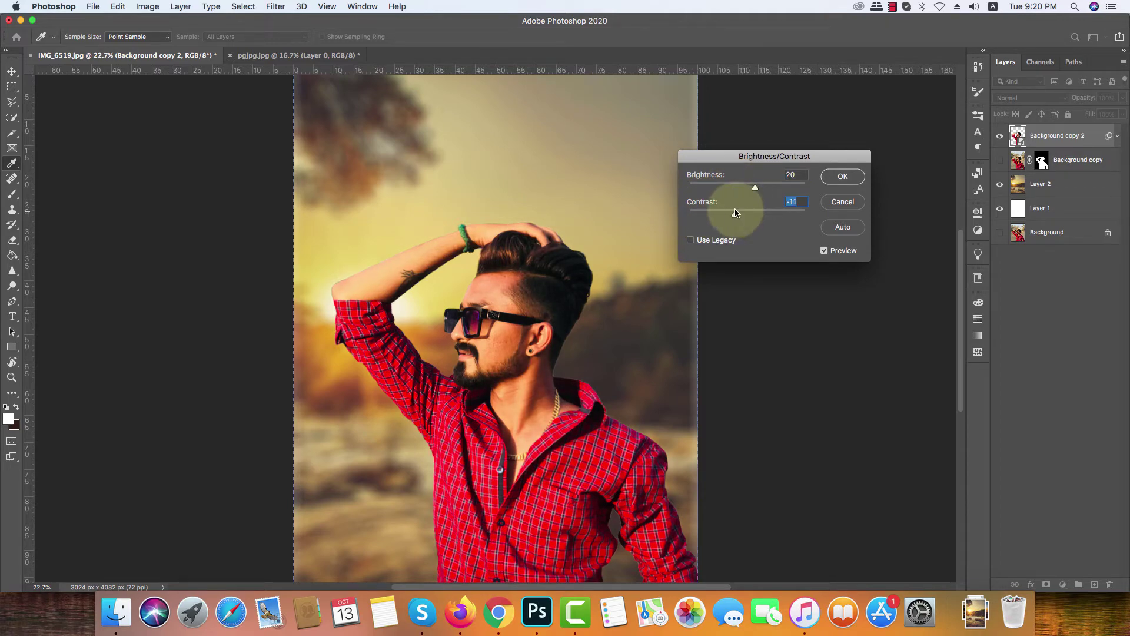
click(843, 176)
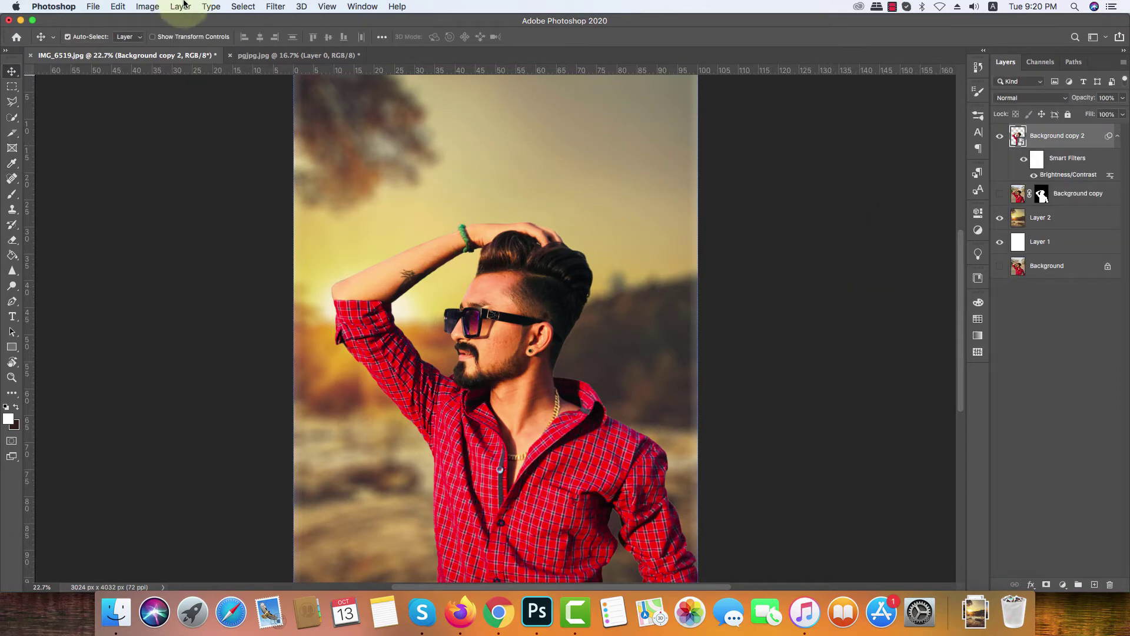
Start a Camera Raw filter on the man's Smart Object, apply automatic tone settings, and set the Exposure to +0.15
click(274, 7)
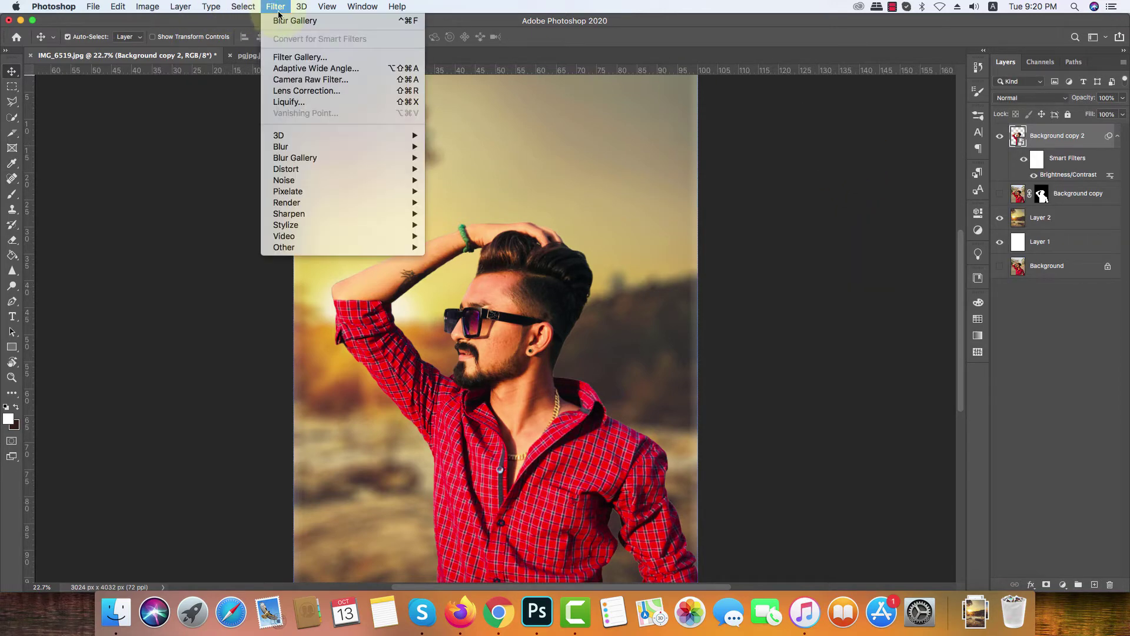
click(311, 79)
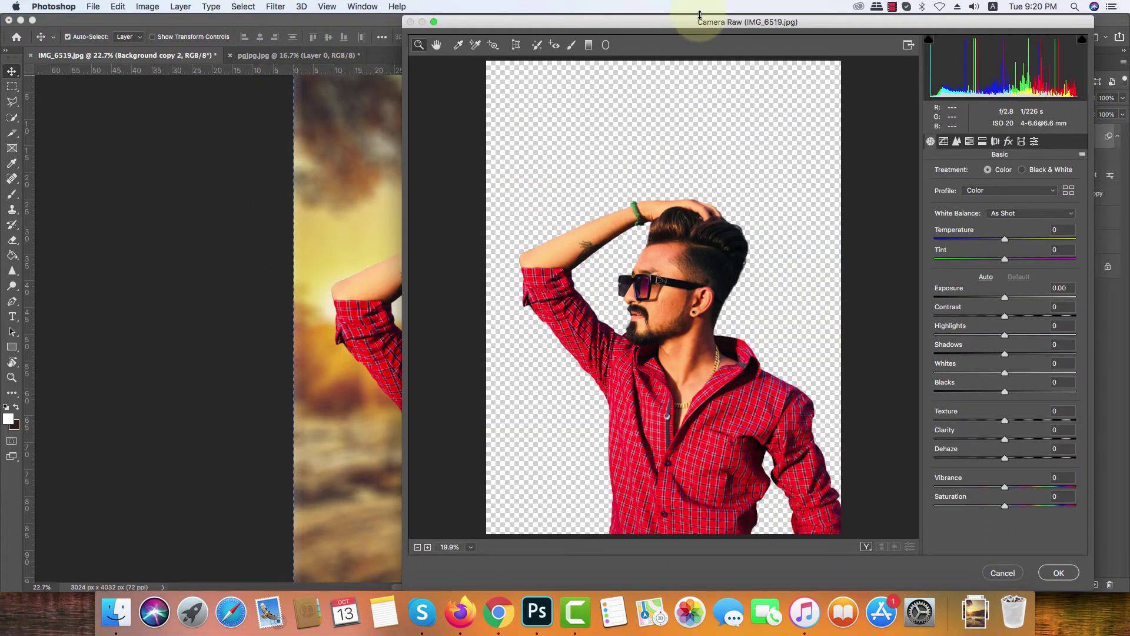
drag(700, 22, 735, 22)
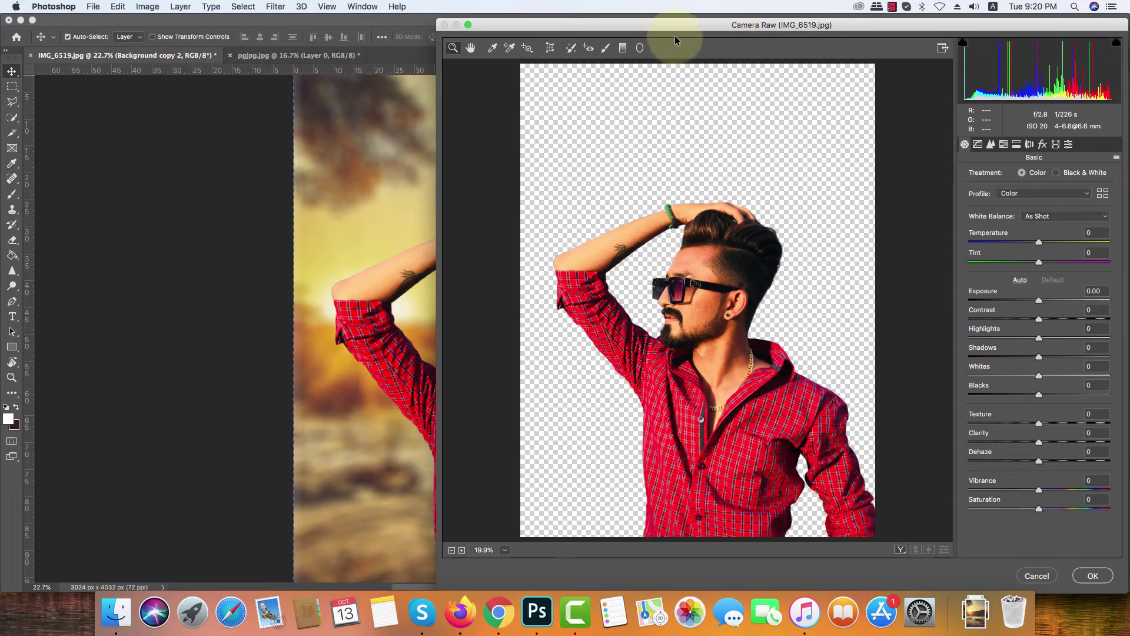
mouse_move(844, 25)
mouse_down()
mouse_move(154, 22)
mouse_move(792, 74)
mouse_move(856, 26)
mouse_move(842, 31)
mouse_up()
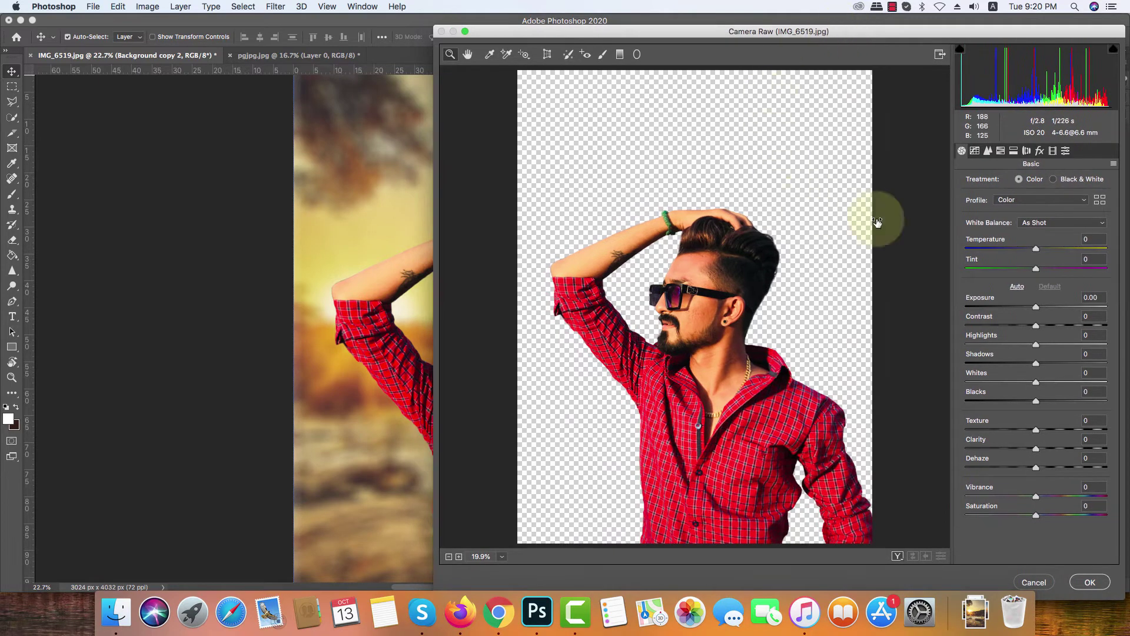
click(1016, 287)
click(1050, 286)
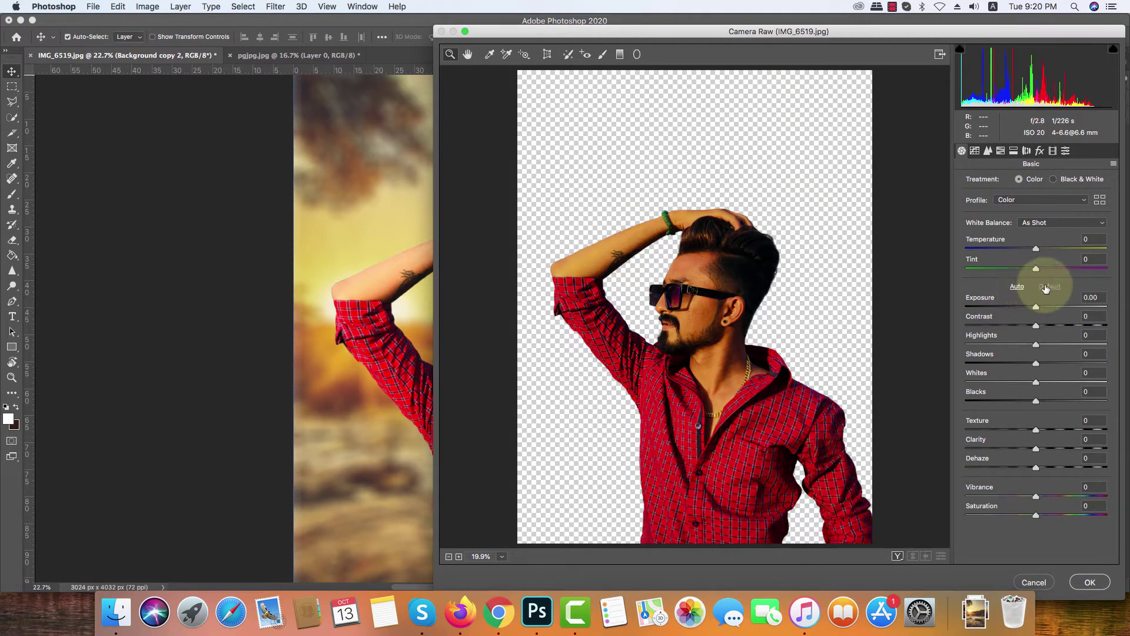
click(1018, 291)
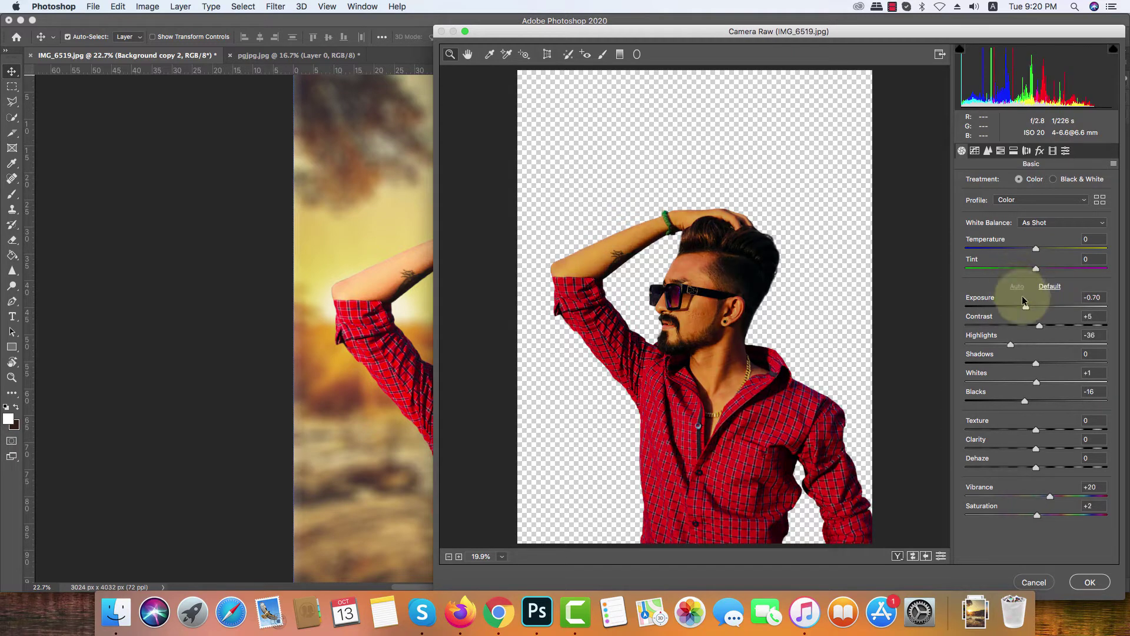
drag(1026, 306, 1035, 309)
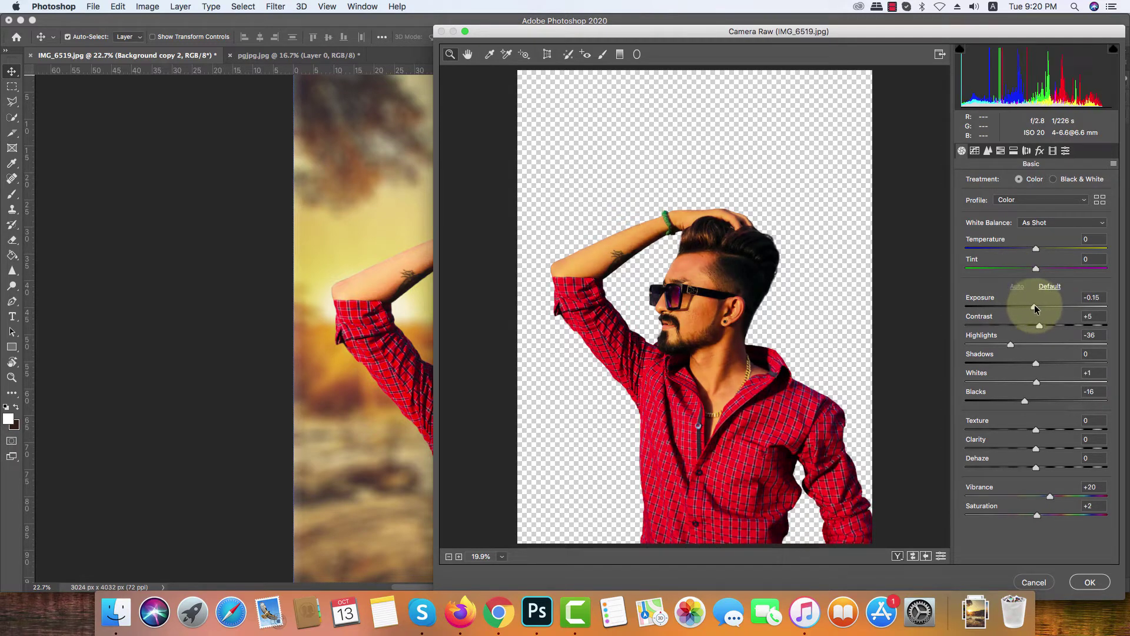
drag(1040, 308, 1037, 309)
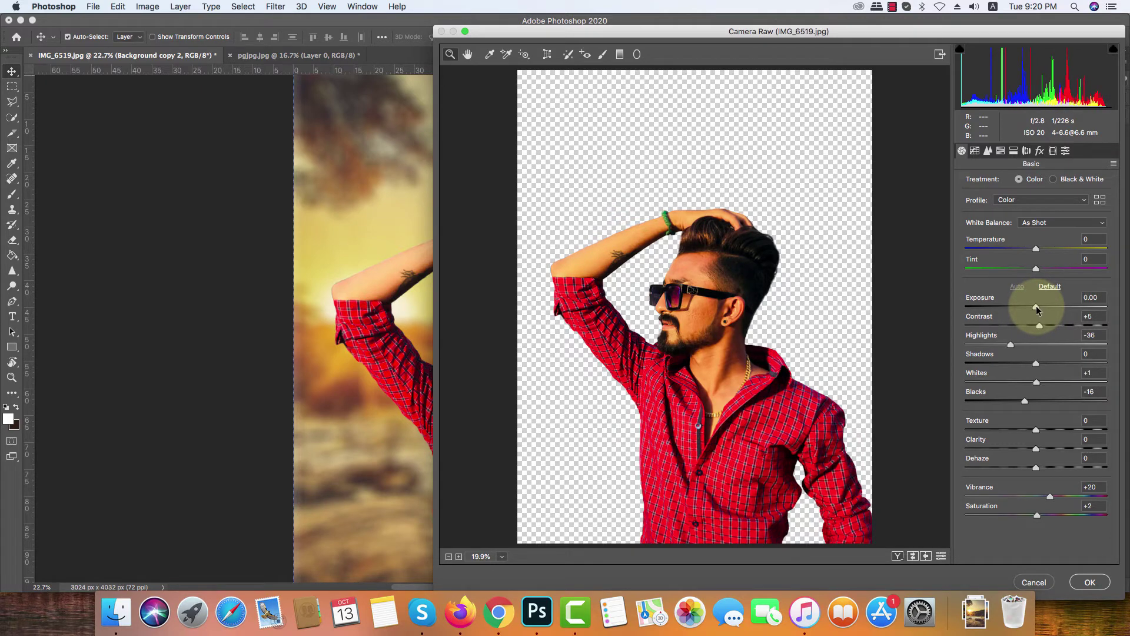
drag(1037, 310, 1039, 308)
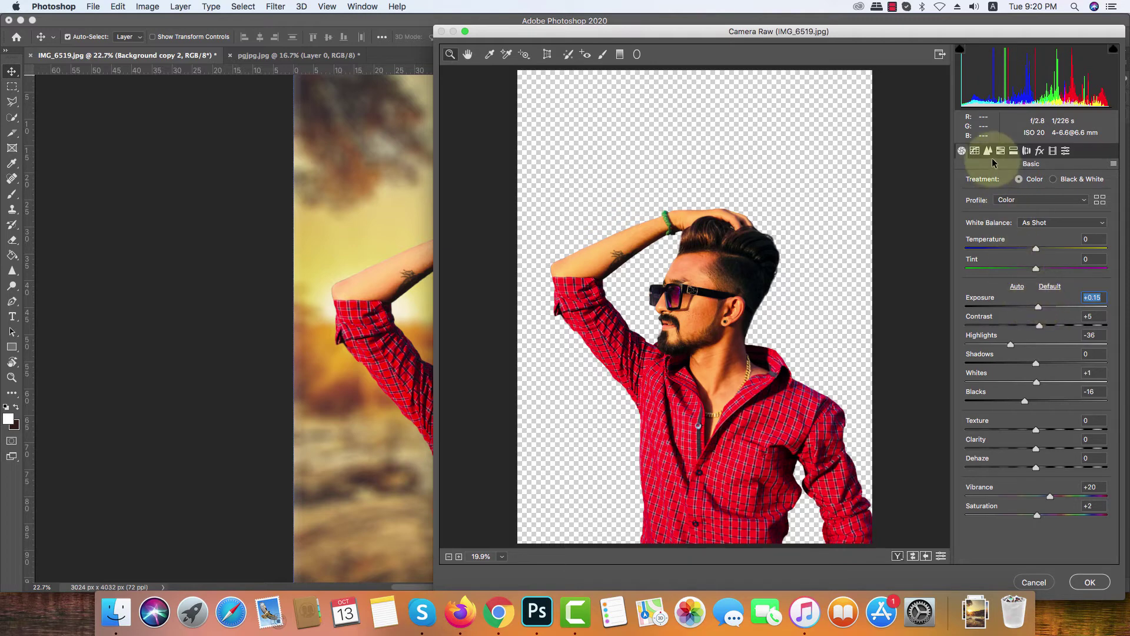
In Camera Raw's HSL adjustments, set the Yellows saturation to -39 and raise the luminance of the orange and yellow tones
click(1001, 151)
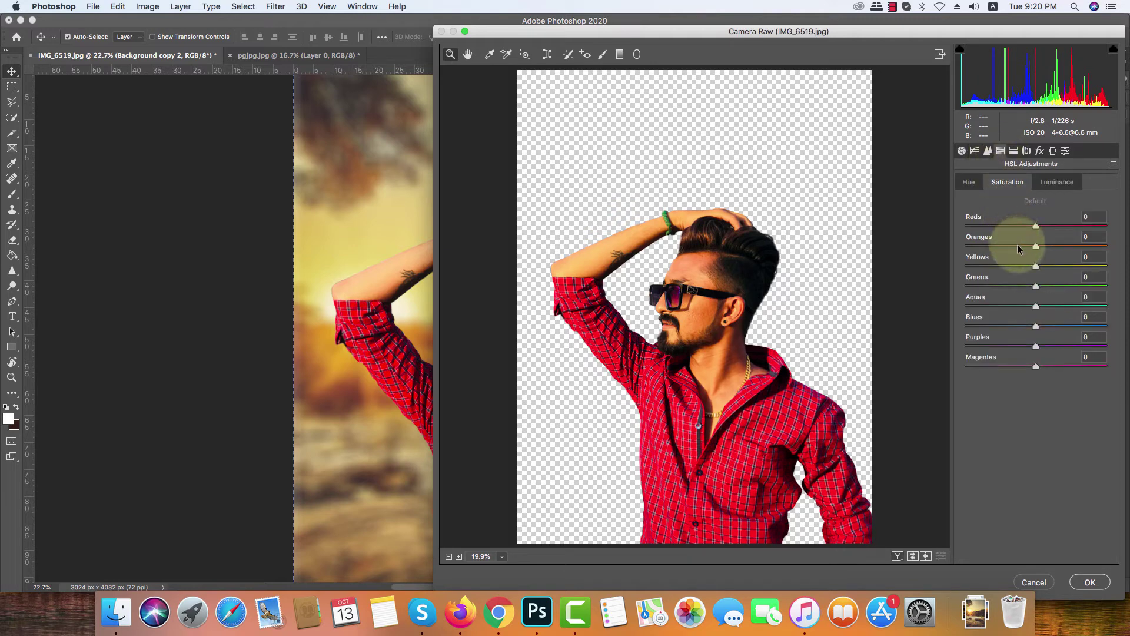
drag(1037, 266, 1009, 267)
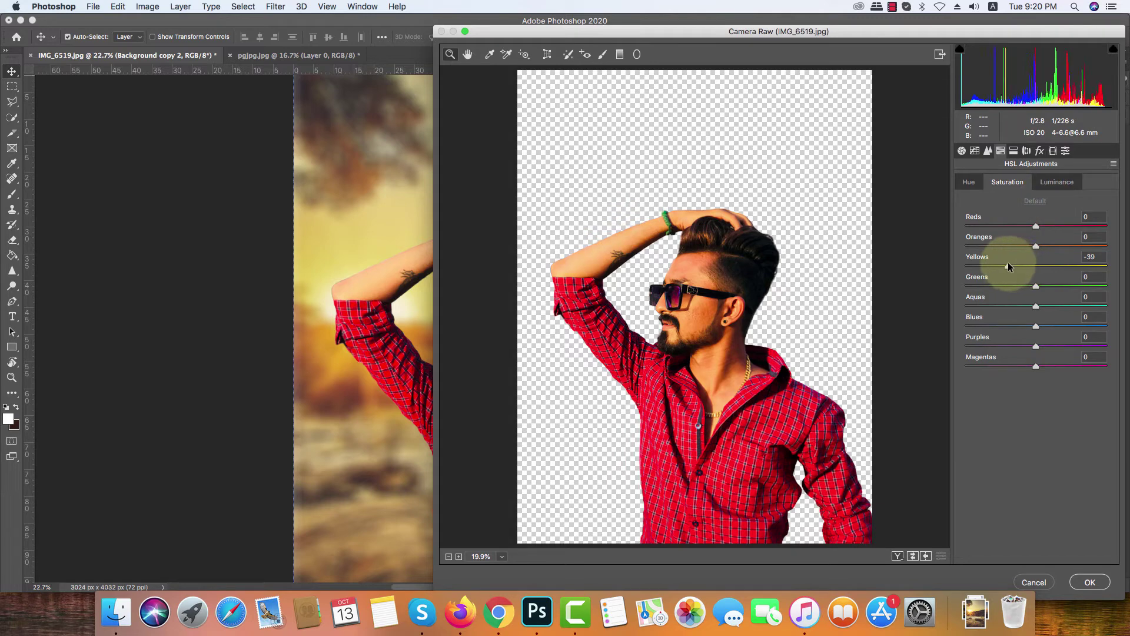
click(1054, 183)
drag(1043, 243, 1058, 265)
Set the HSL saturation of Reds to -4 and Oranges to -11
click(1006, 182)
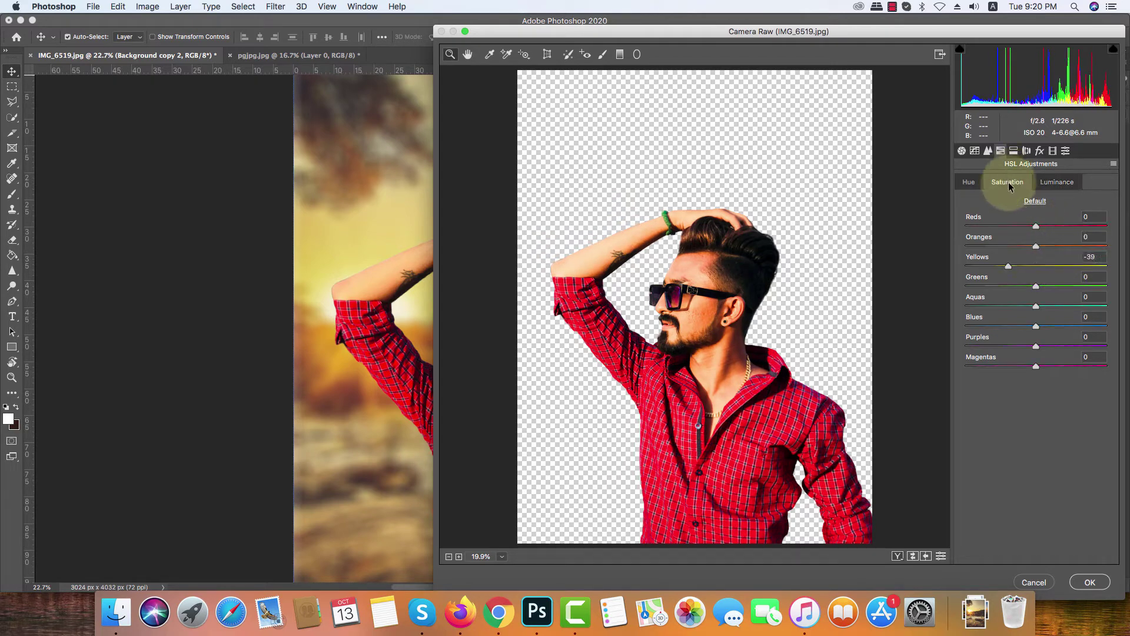
click(1024, 246)
click(1023, 226)
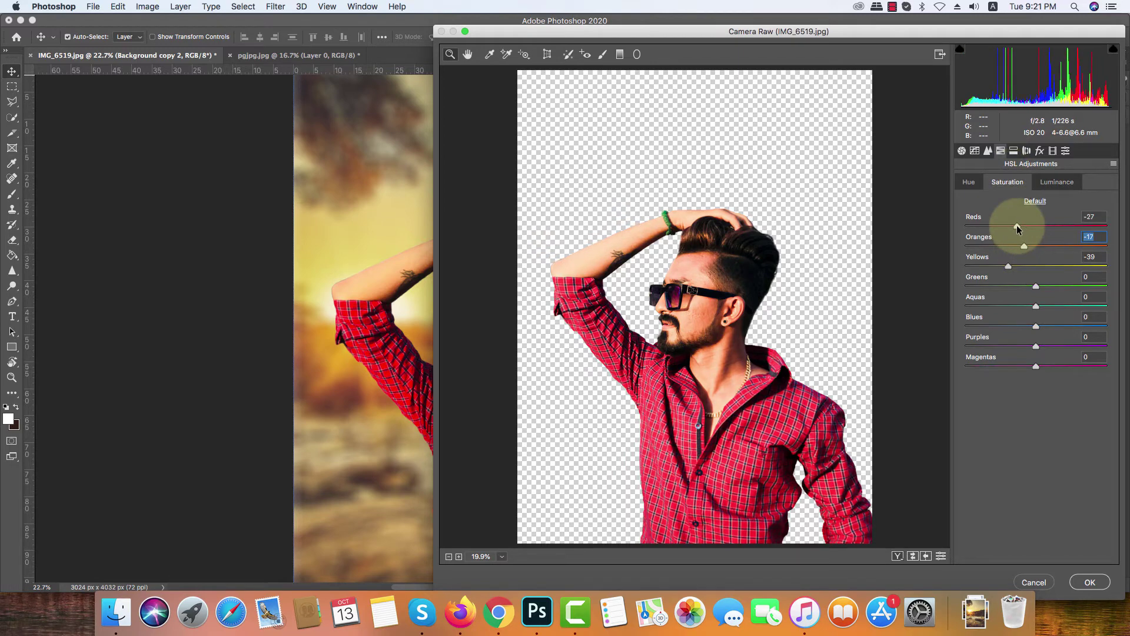
mouse_move(1023, 225)
mouse_down()
mouse_move(1033, 224)
mouse_move(1030, 245)
mouse_up()
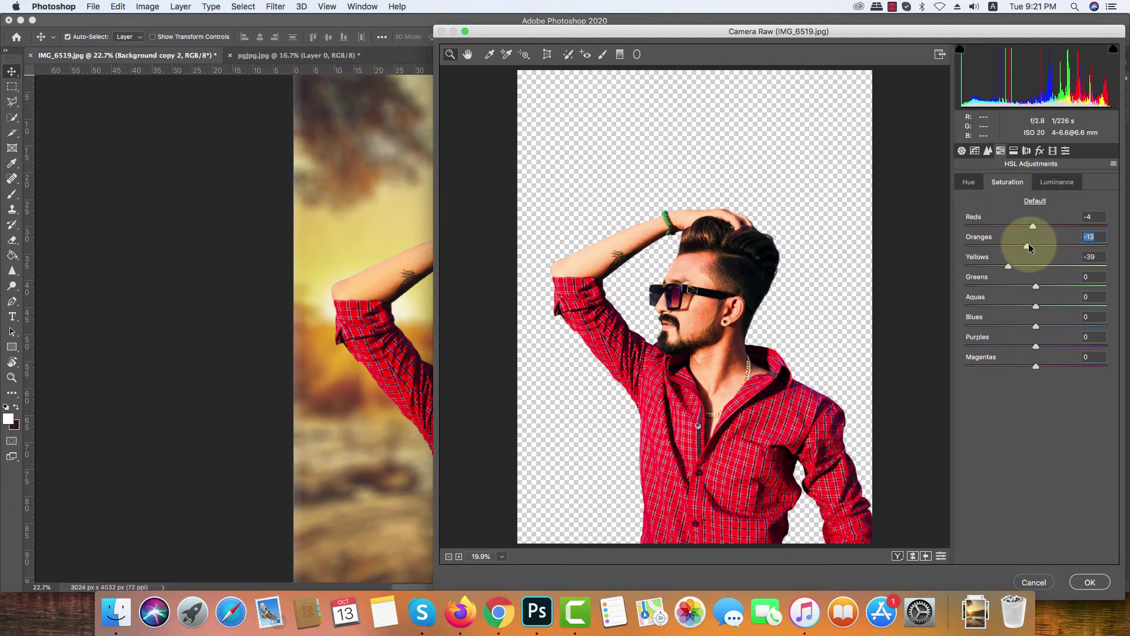
drag(1029, 245, 1030, 245)
Shift the HSL hue of Oranges to +4 and apply the Camera Raw filter to the man
click(1039, 151)
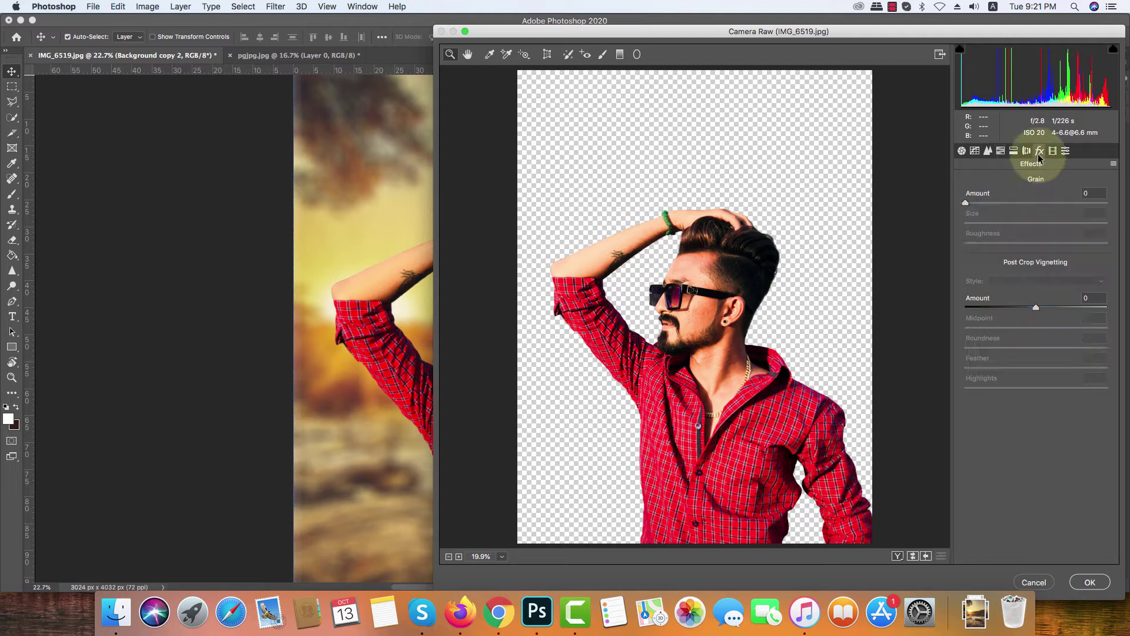
click(975, 151)
click(989, 151)
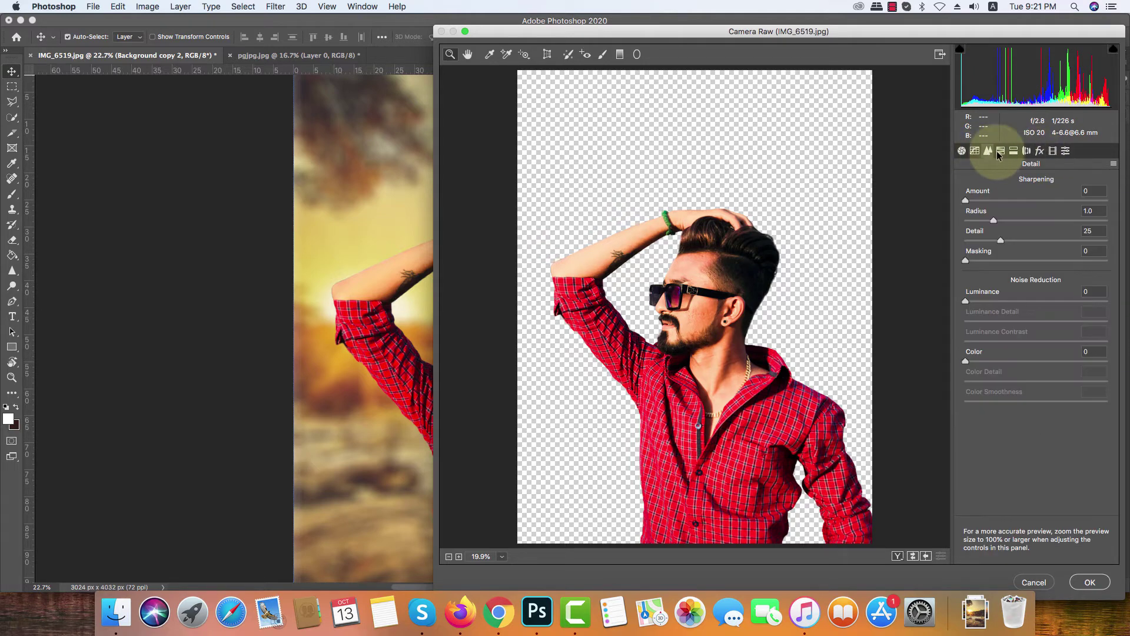
click(1001, 152)
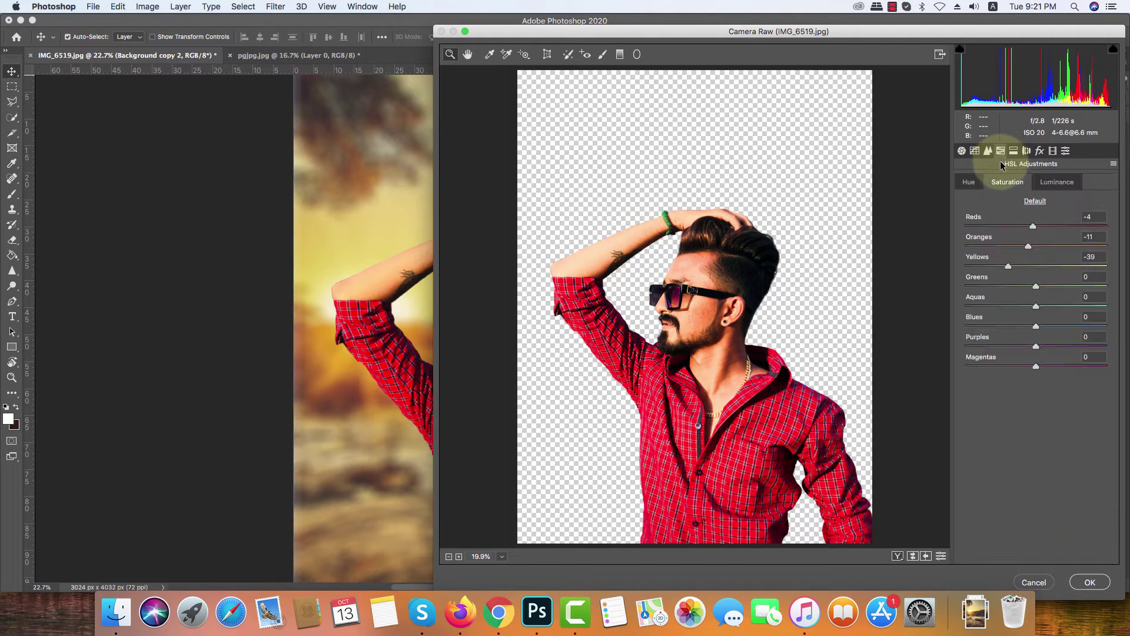
click(970, 182)
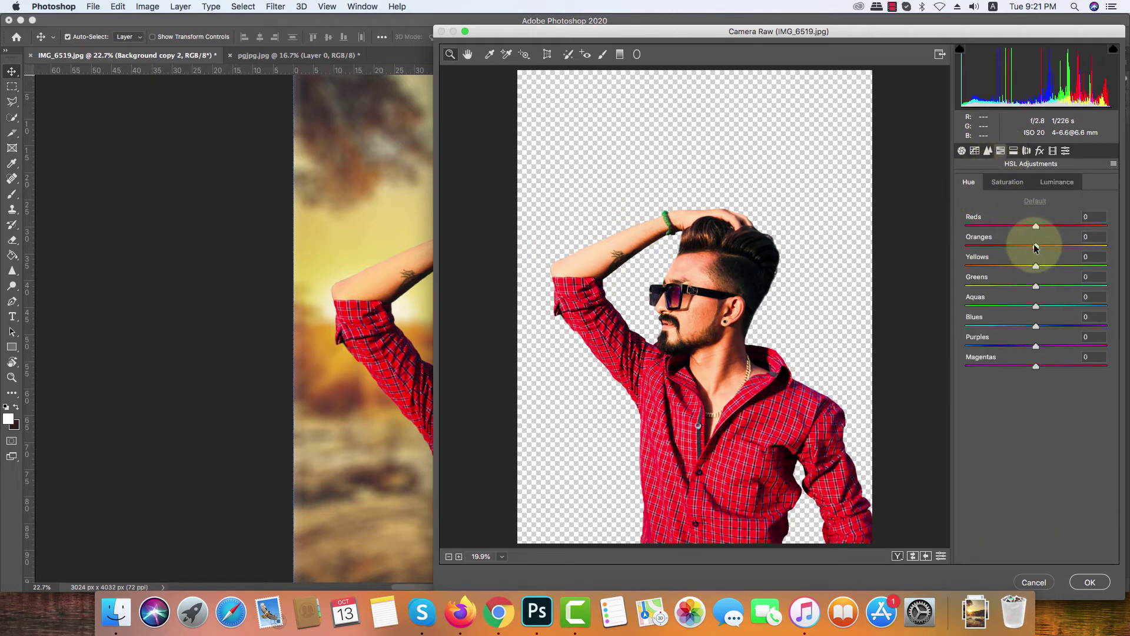
drag(1036, 248, 1042, 247)
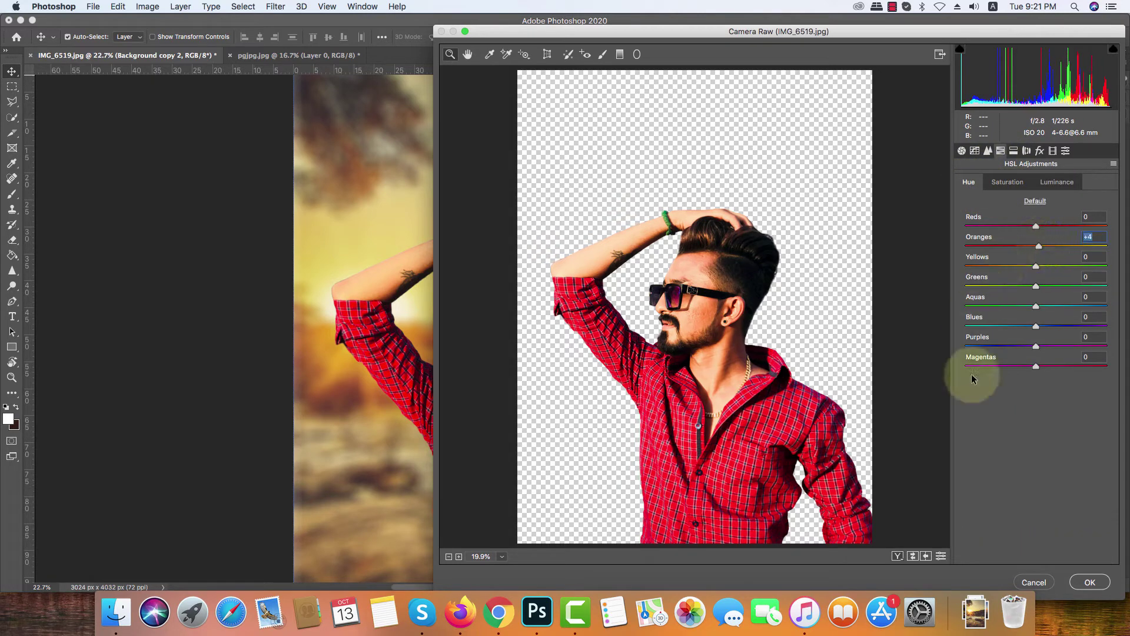
click(1091, 582)
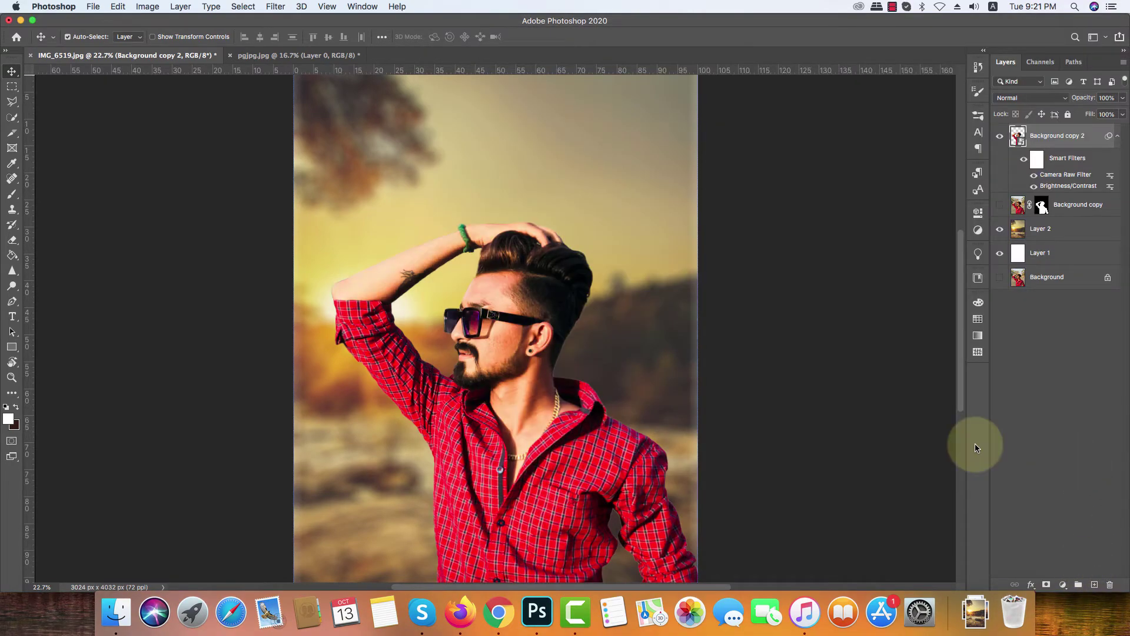
Draw a dark-to-transparent linear gradient upward from the photo's lower edge on a new top layer, blended with Multiply
scroll(626, 373, down, 3)
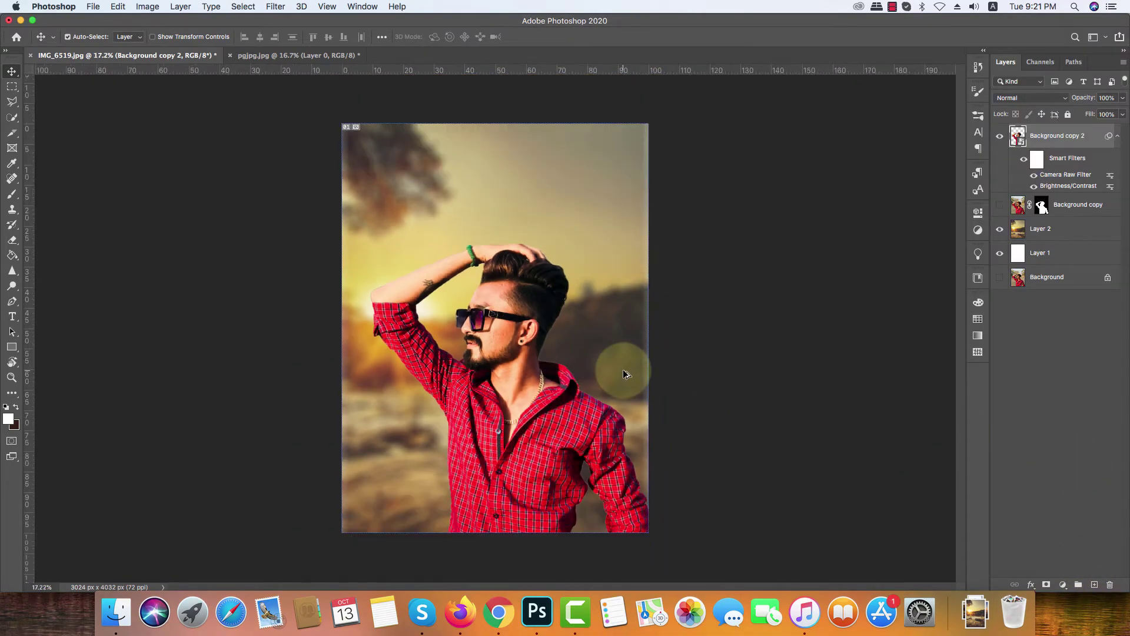
scroll(625, 374, up, 1)
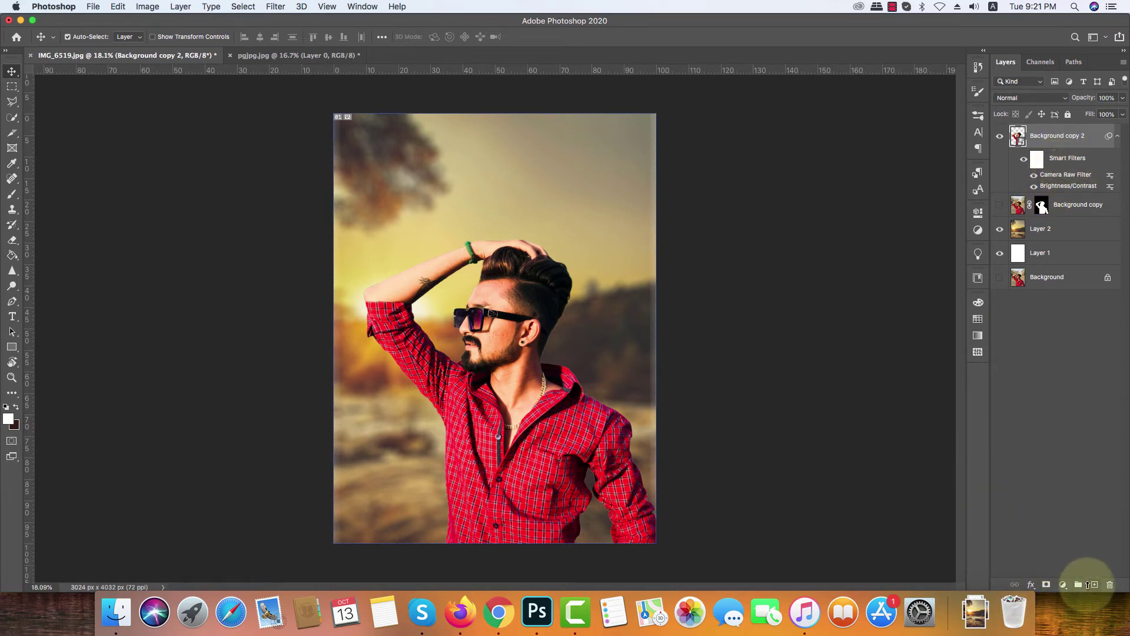
click(1094, 585)
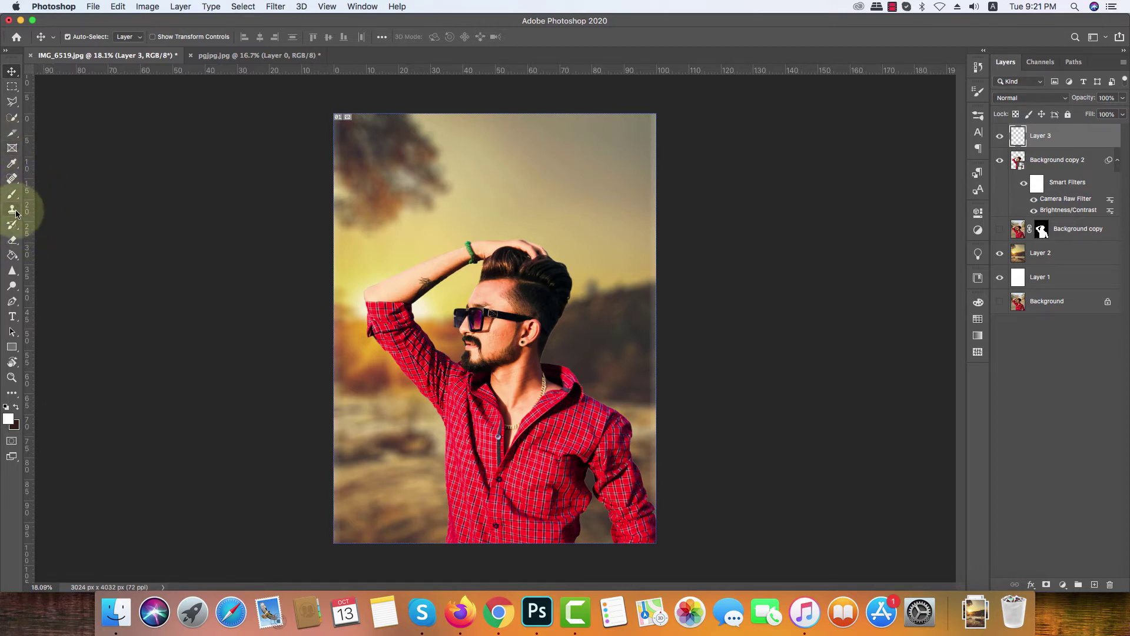
click(11, 255)
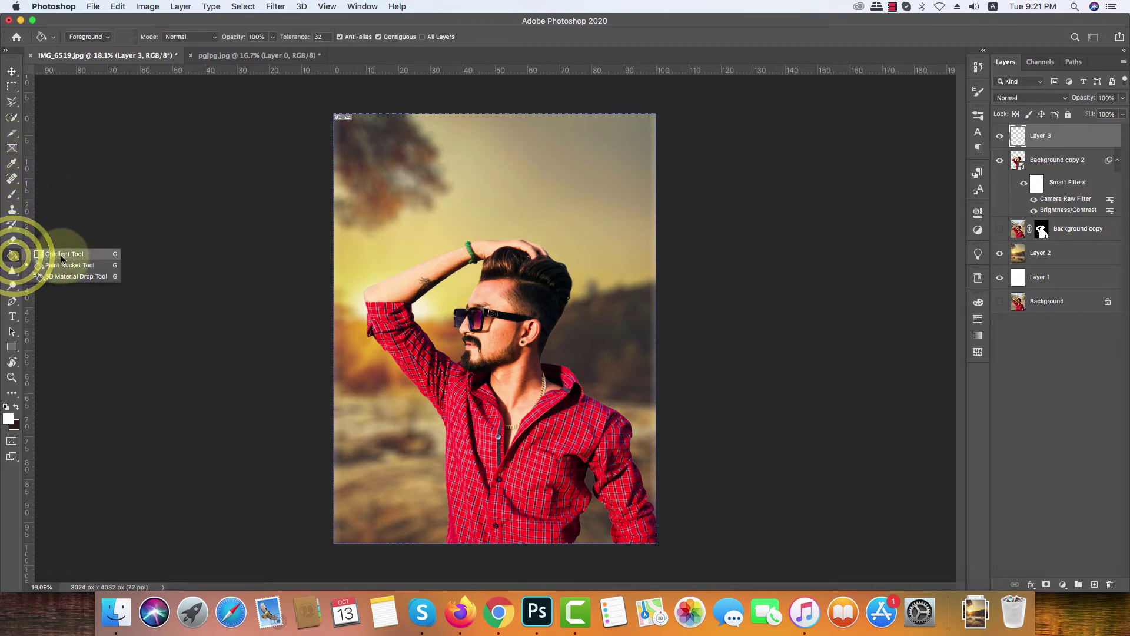
click(71, 257)
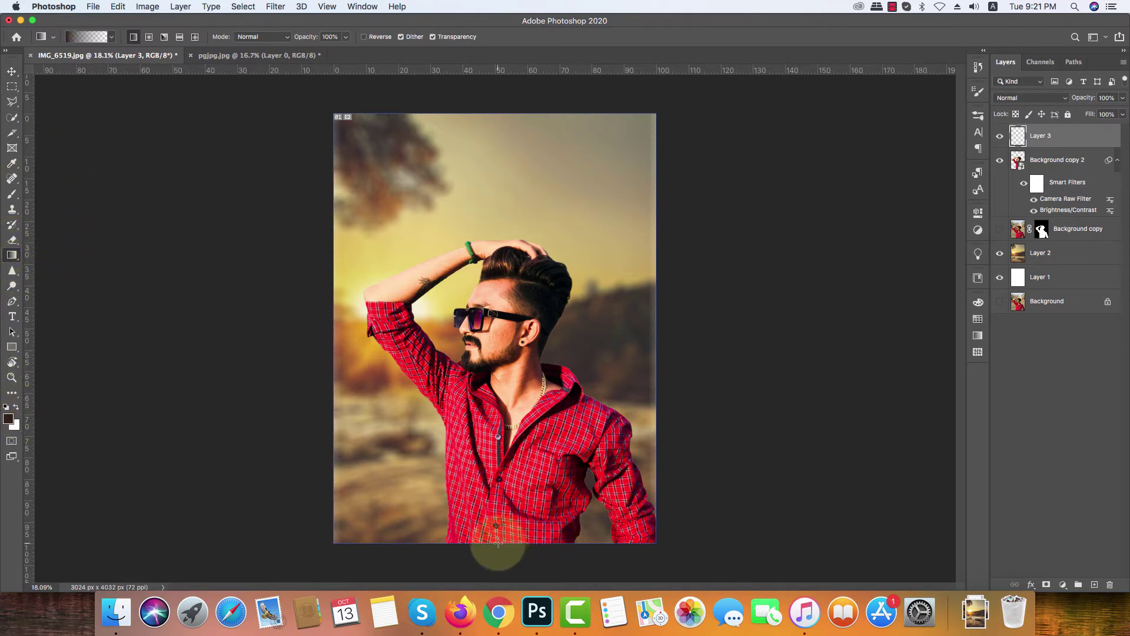
drag(498, 541, 499, 458)
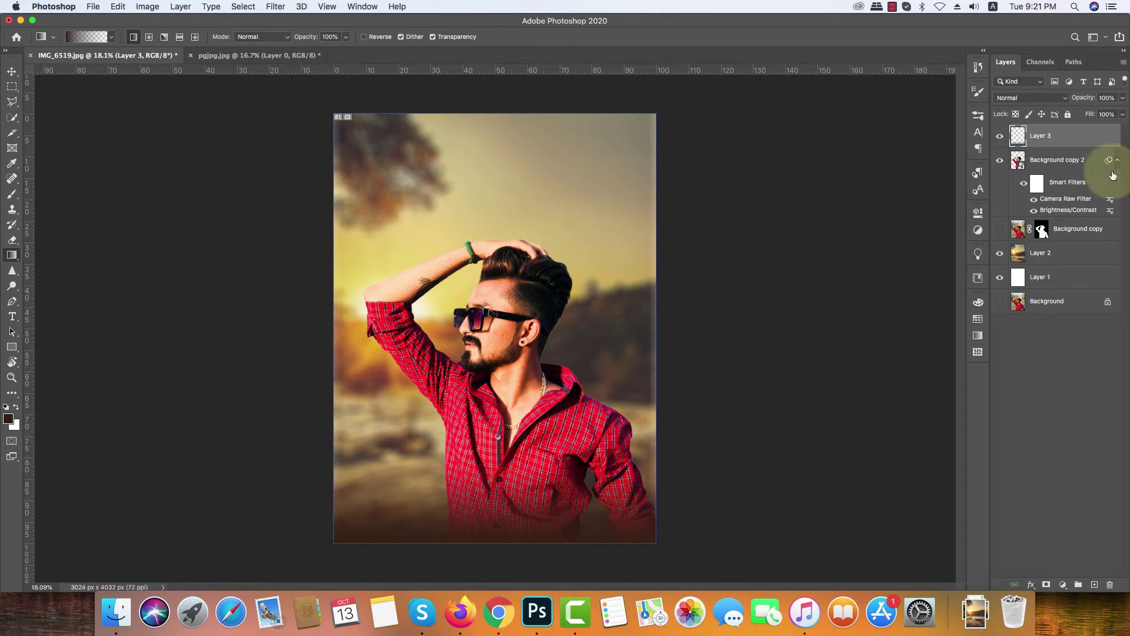
click(1053, 100)
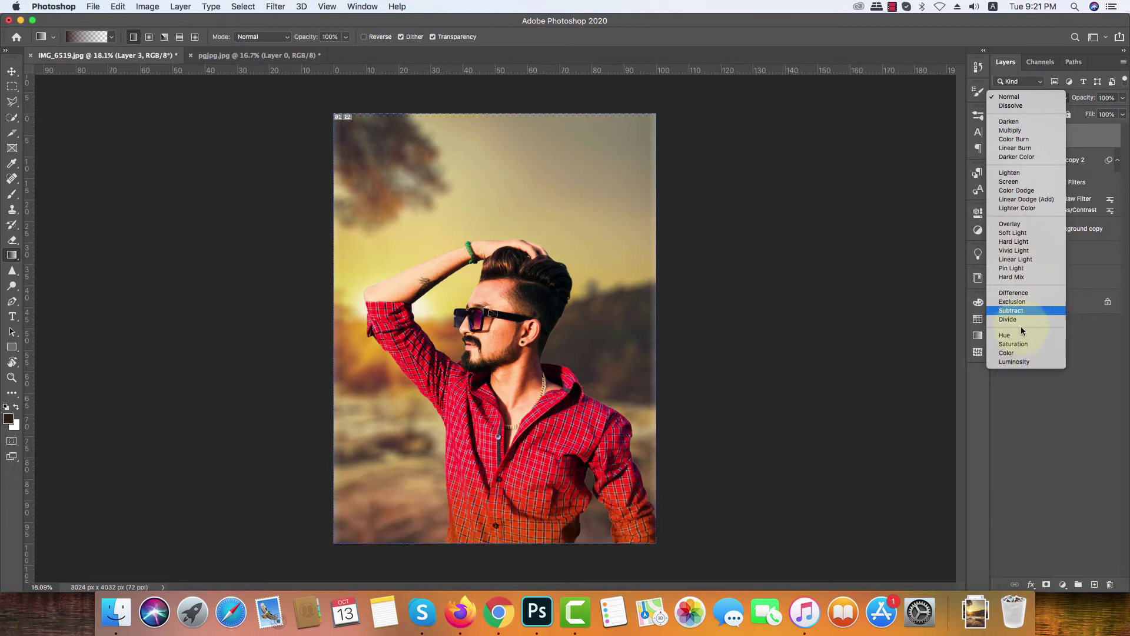
click(1011, 131)
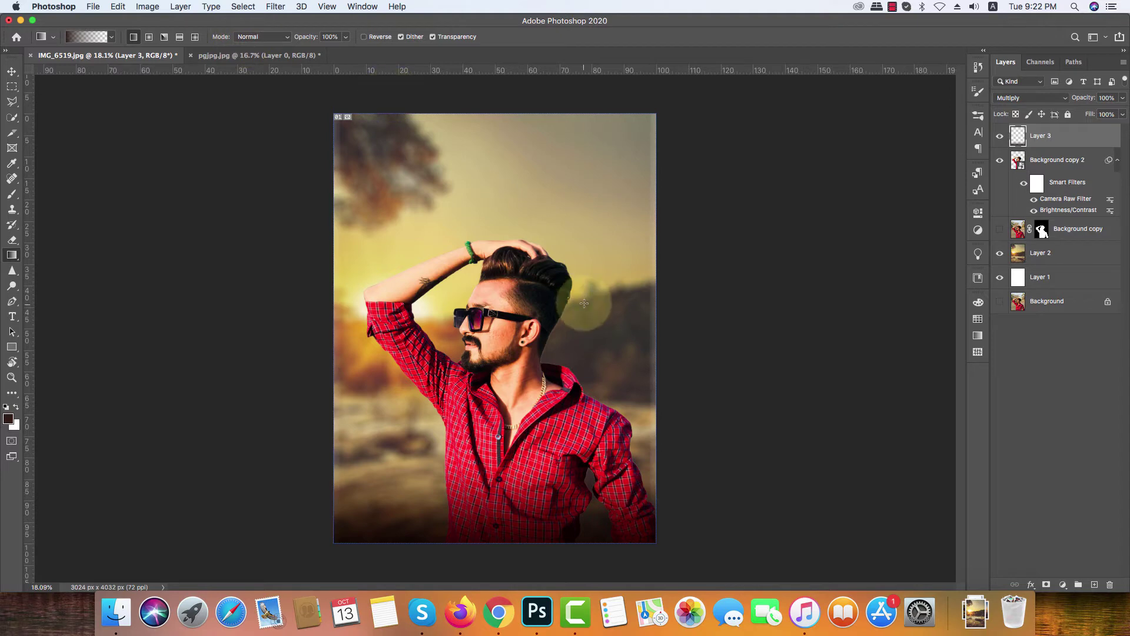
For spot healing, duplicate the man's Background copy 2 Smart Object, rasterize the duplicate, and hide the original
scroll(494, 306, up, 1)
scroll(496, 302, up, 10)
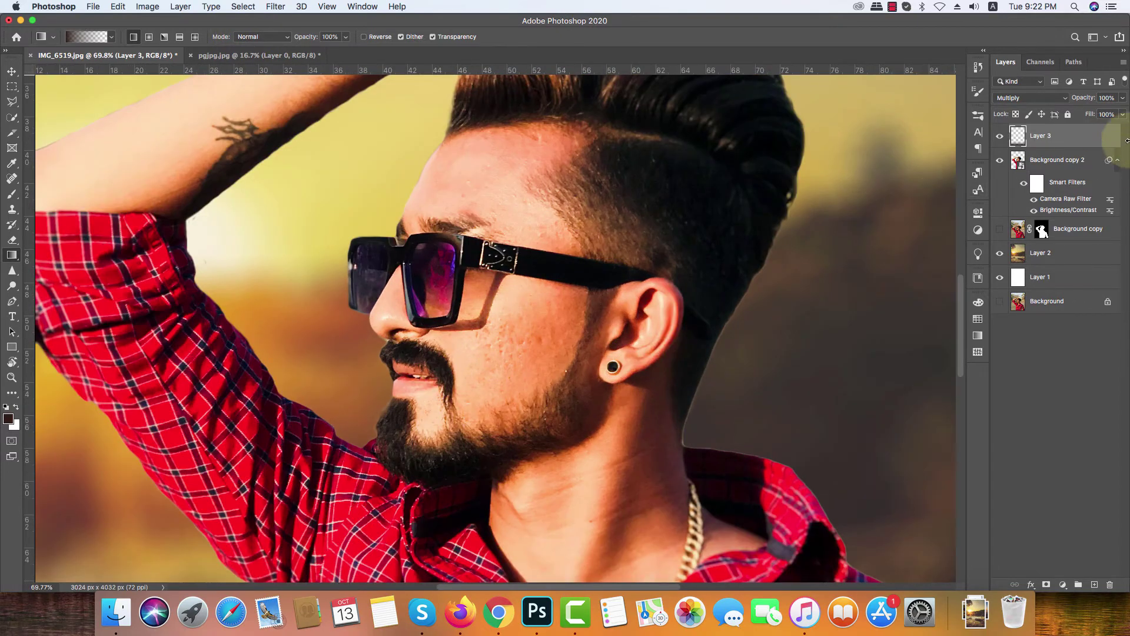
click(1041, 163)
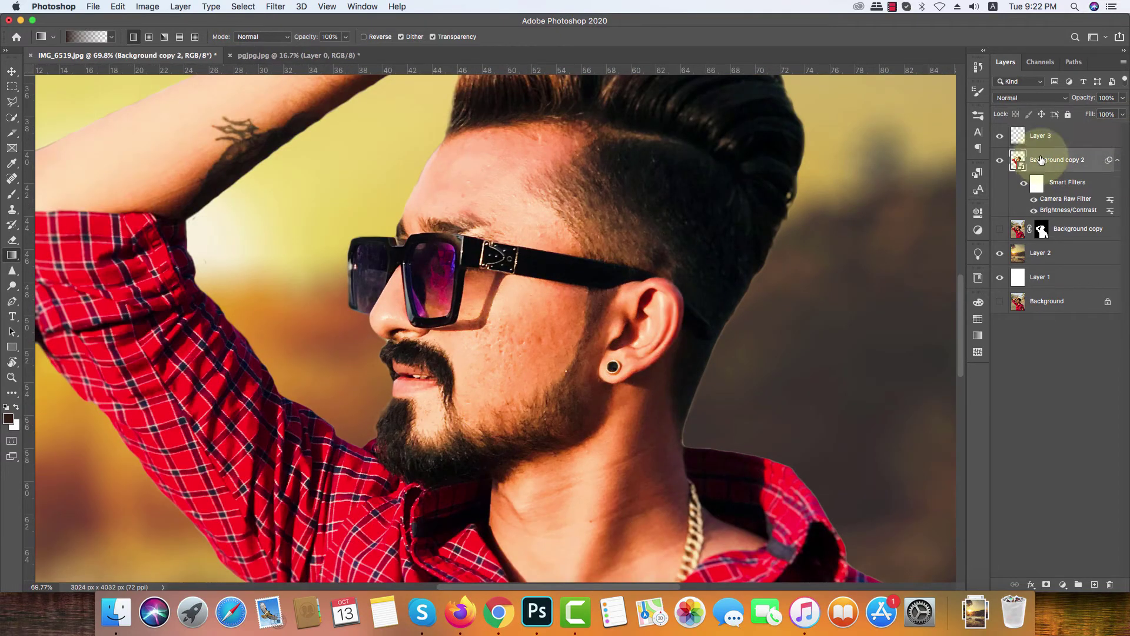
click(11, 178)
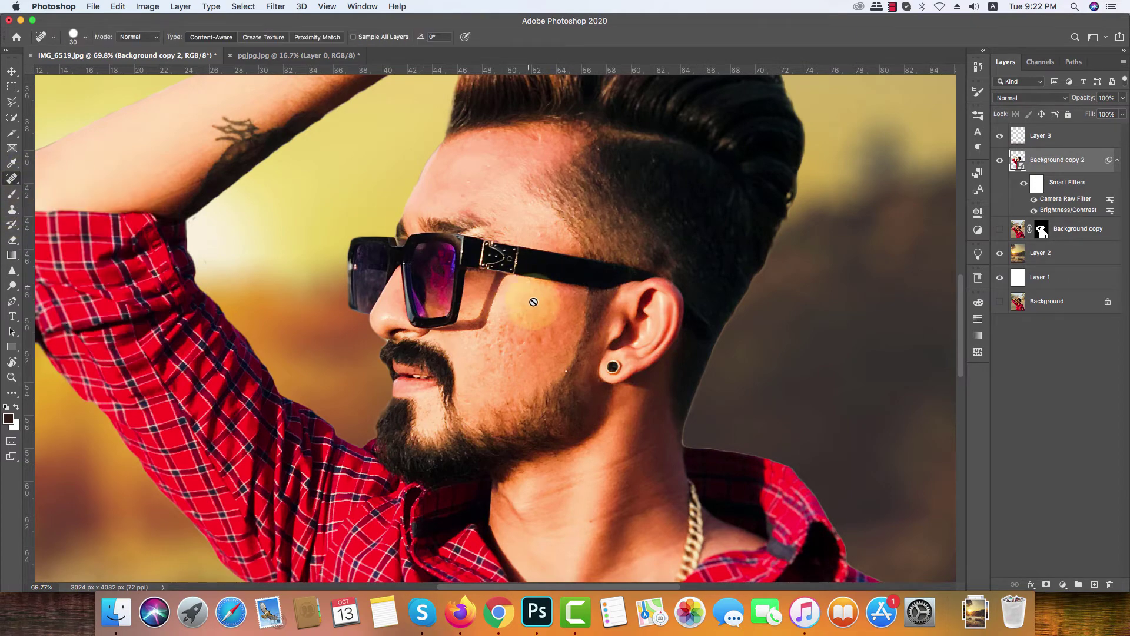
right_click(1051, 160)
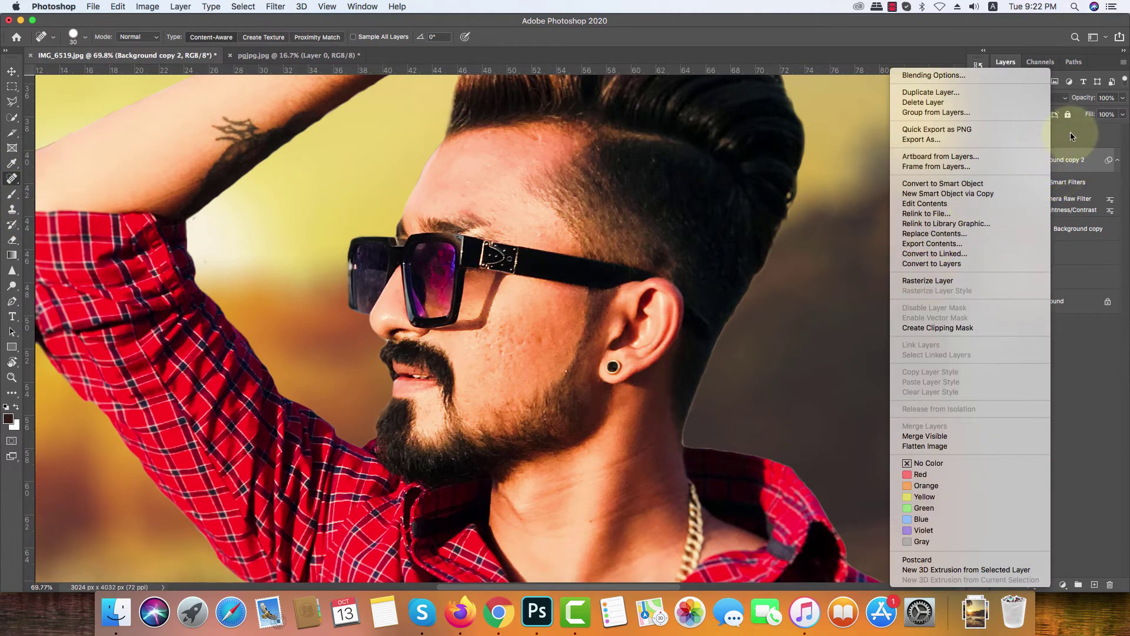
click(1076, 154)
key(super+j)
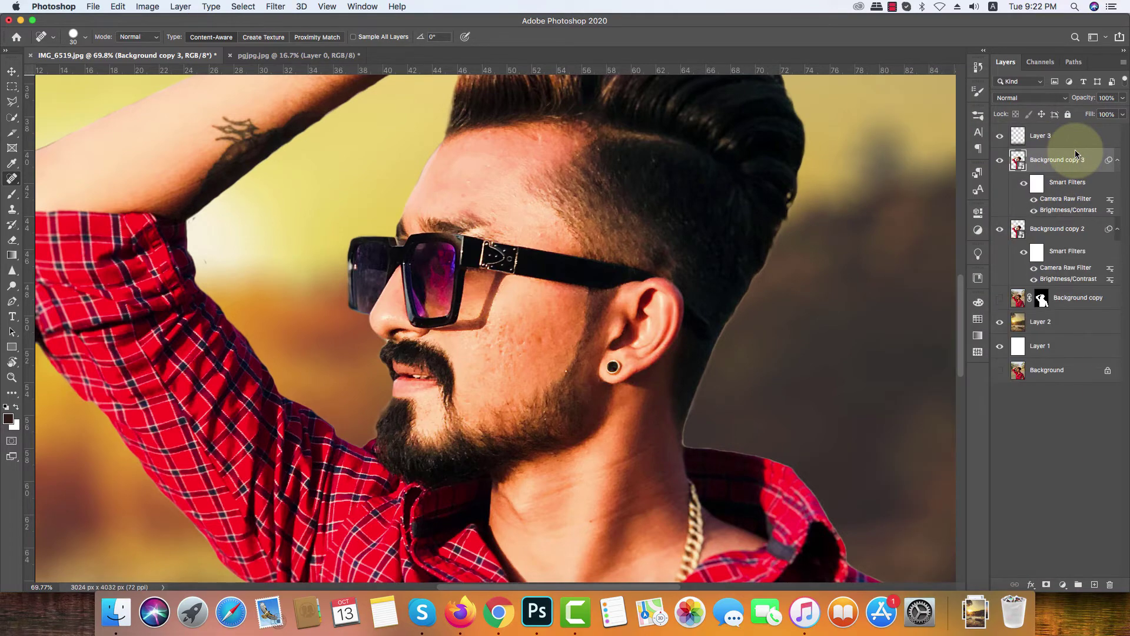
right_click(1075, 155)
click(948, 281)
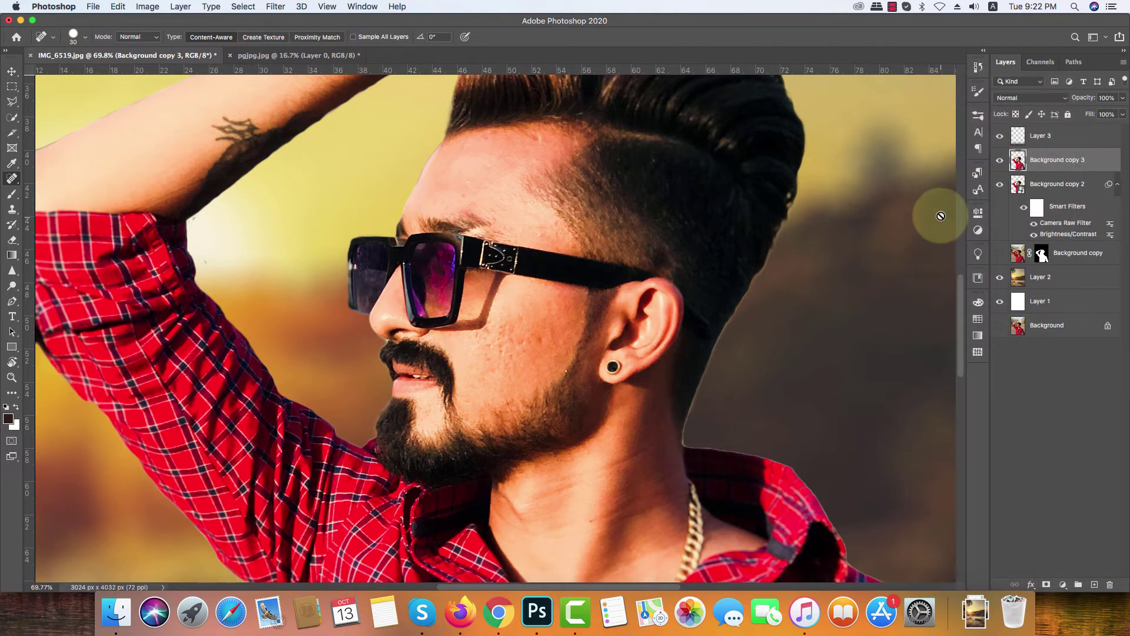
click(1000, 186)
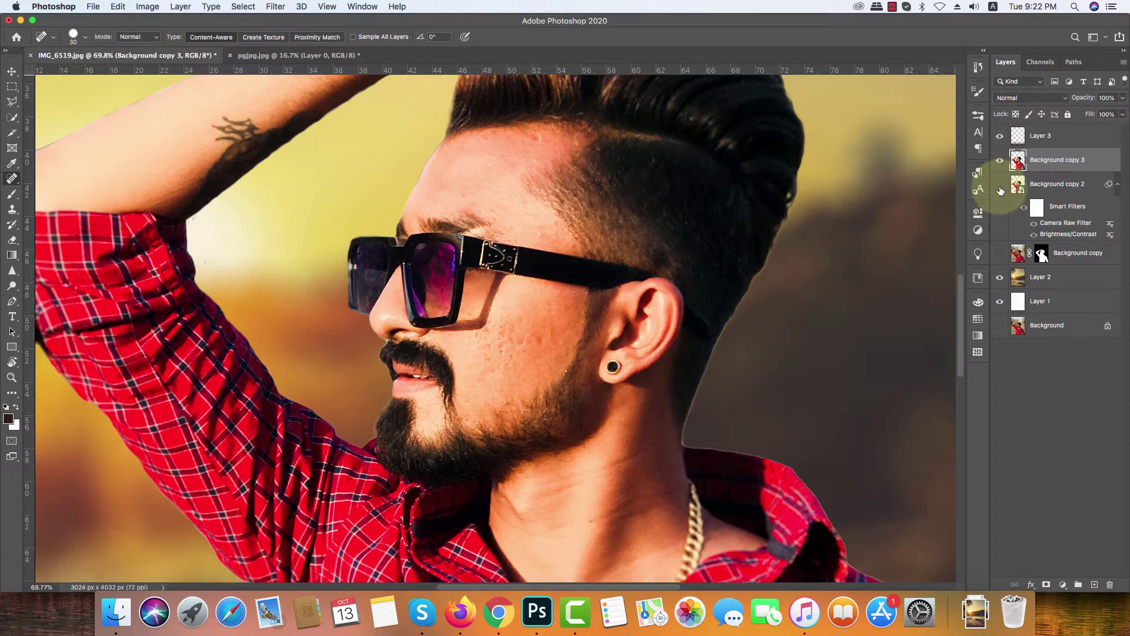
Heal the blemishes on the man's upper and middle cheek with the Spot Healing Brush on Background copy 3
scroll(554, 277, down, 1)
scroll(457, 276, up, 5)
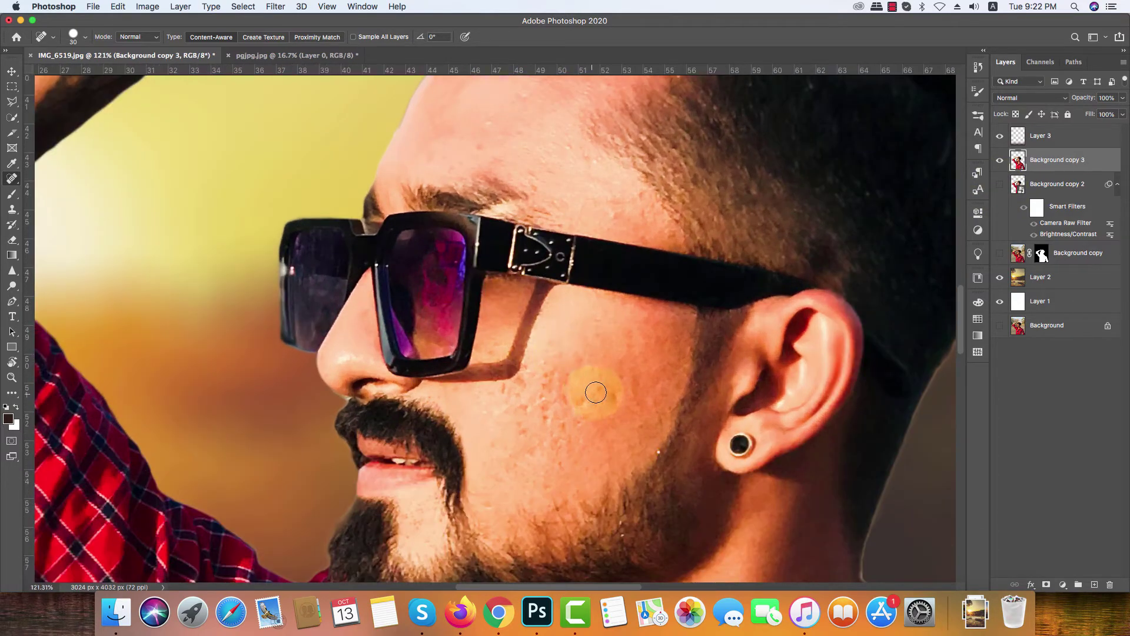
click(585, 405)
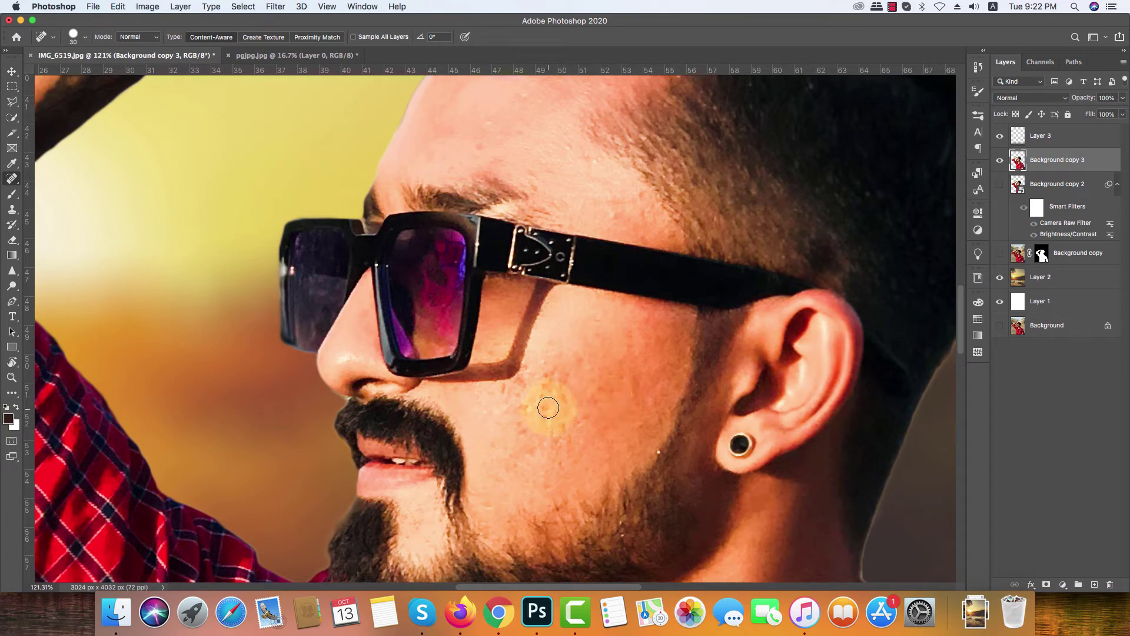
click(551, 378)
click(545, 399)
mouse_move(561, 398)
mouse_down()
mouse_move(570, 415)
mouse_move(560, 425)
mouse_up()
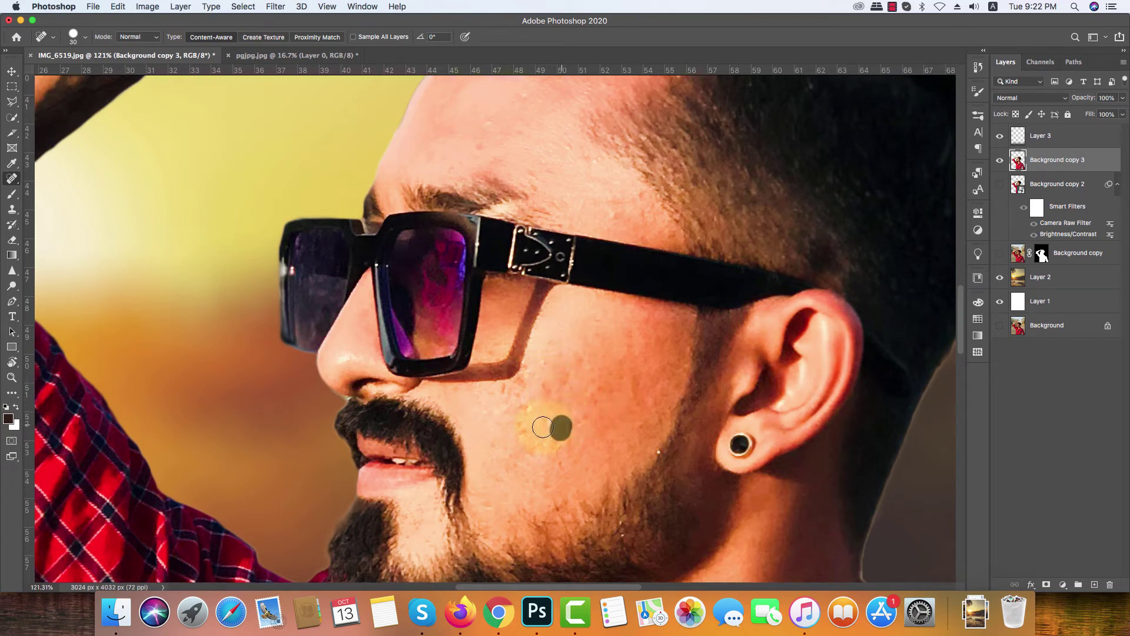
click(526, 413)
click(542, 385)
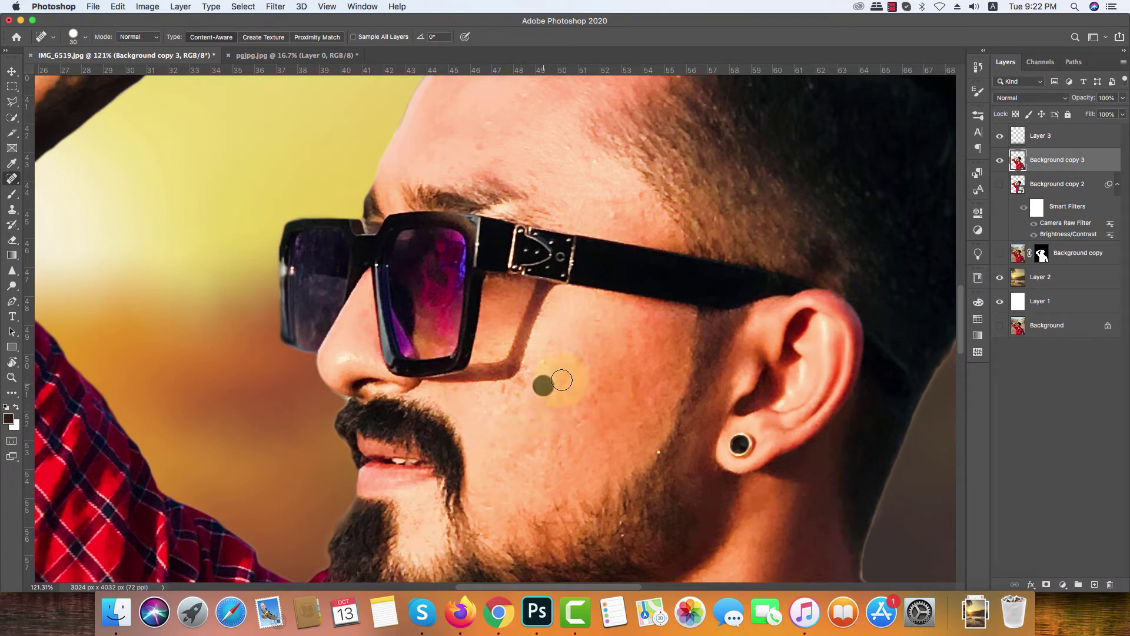
click(579, 361)
click(606, 384)
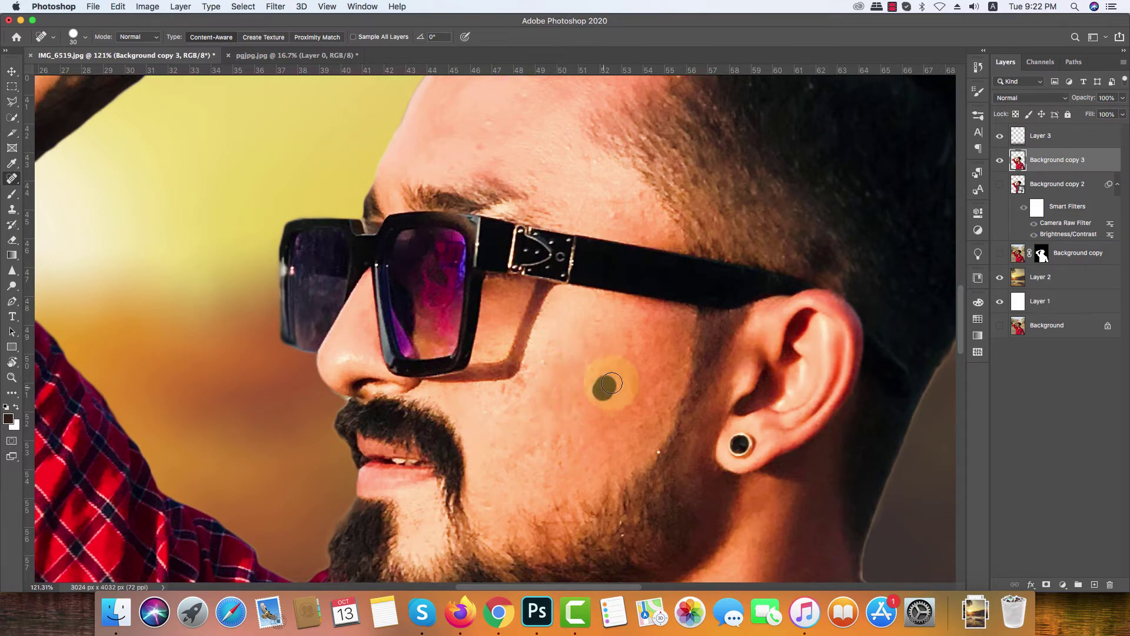
Spot-heal the marks on the lower cheek between the moustache and the beard line
scroll(525, 404, down, 2)
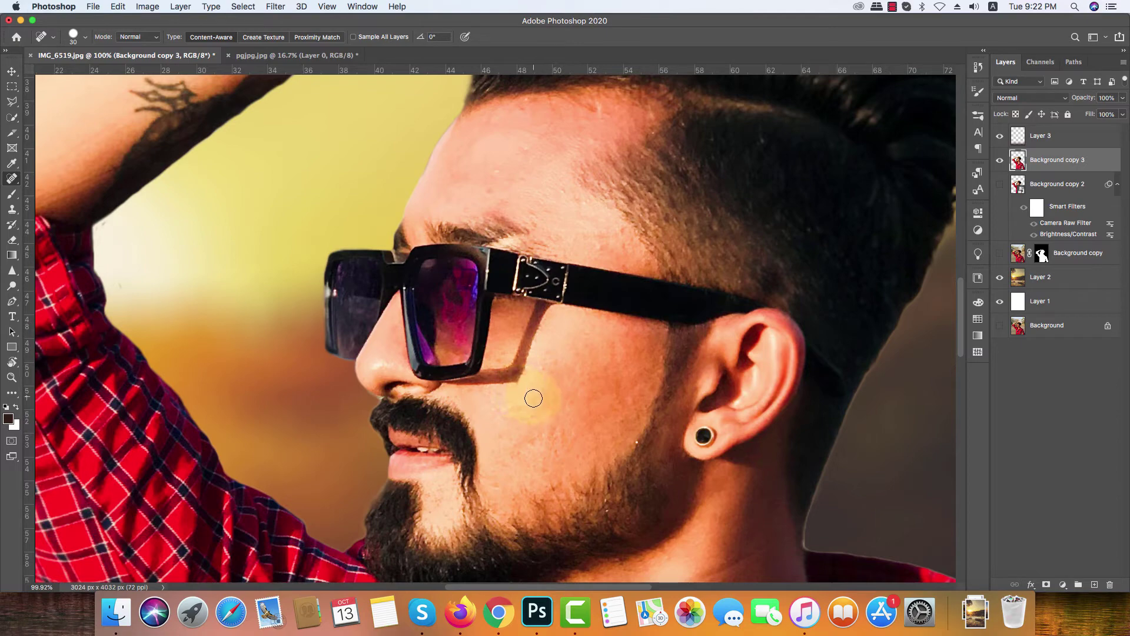
click(552, 433)
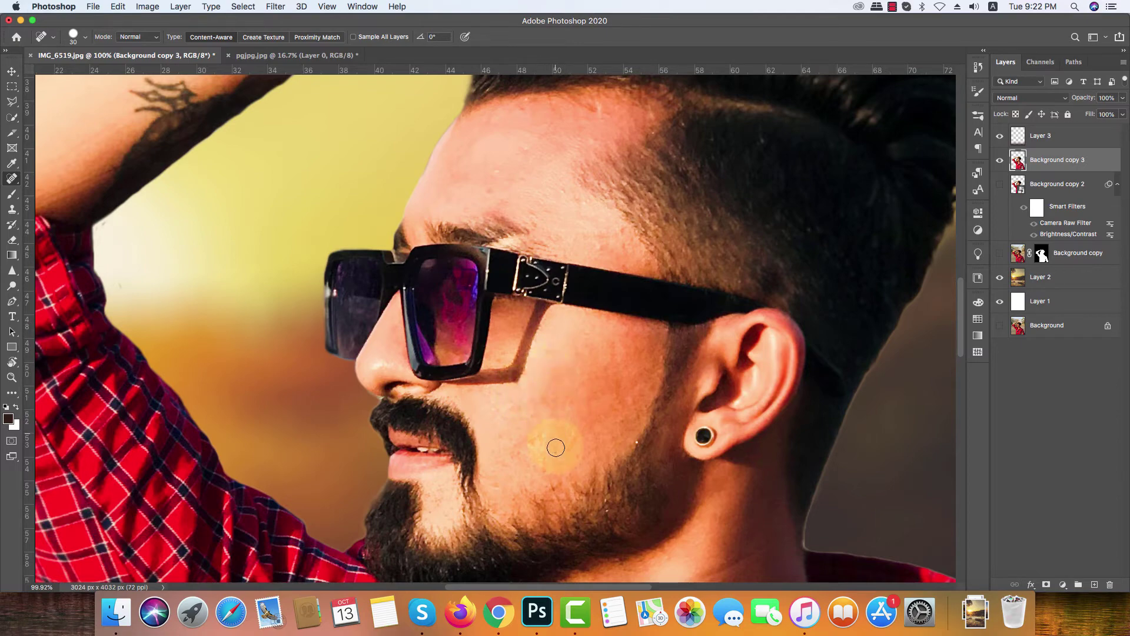
click(524, 442)
click(510, 418)
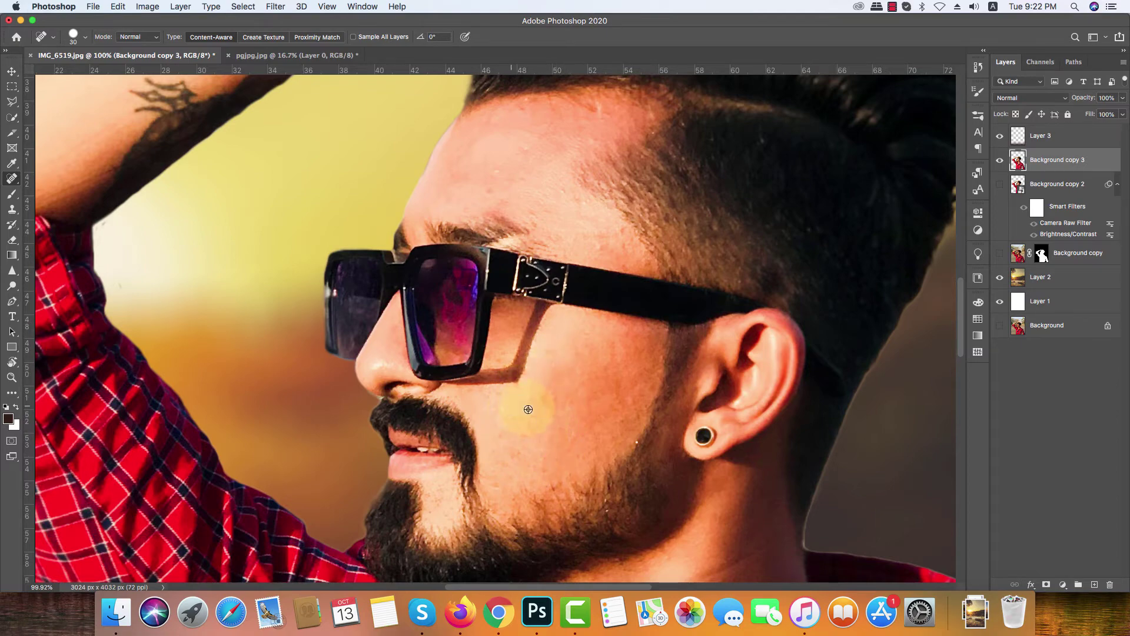
scroll(528, 409, down, 3)
click(491, 429)
Spot-heal the small blemishes around the sunglasses, brow and forehead up to the hairline
click(481, 339)
click(427, 304)
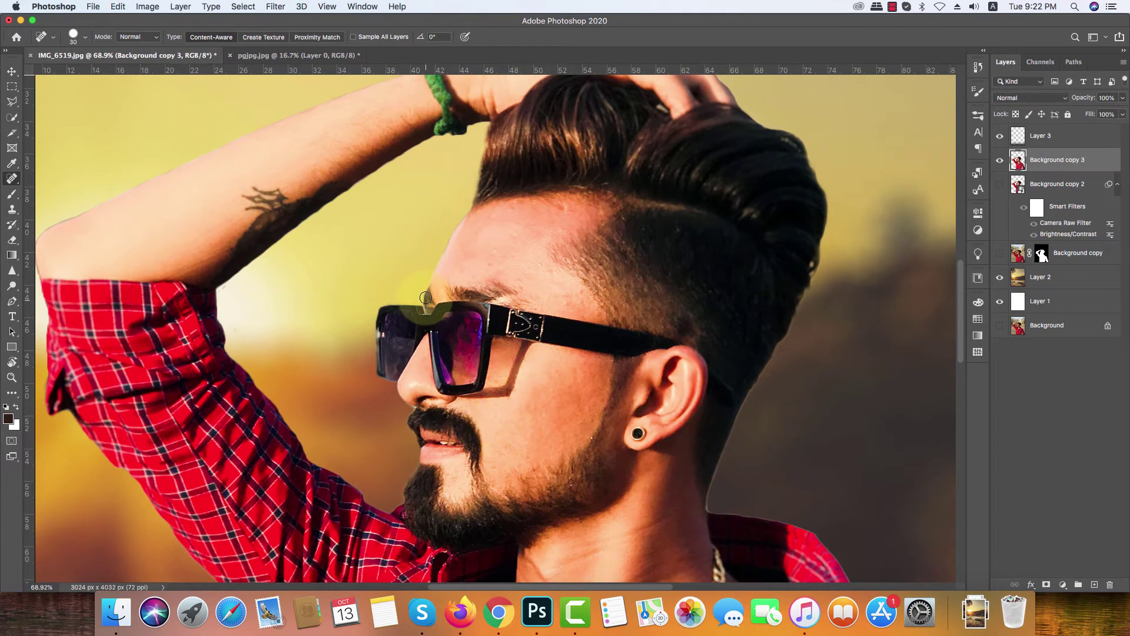
click(435, 259)
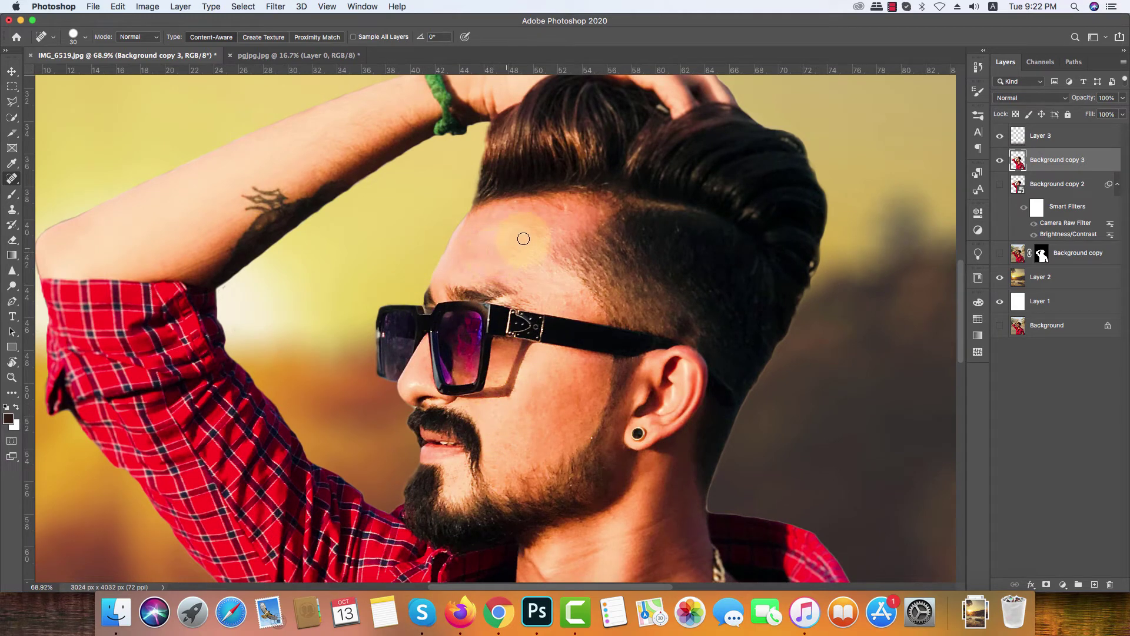
click(565, 212)
click(508, 351)
Spot-heal the uneven patches on the cheek beside the sideburn and just above the beard
click(526, 428)
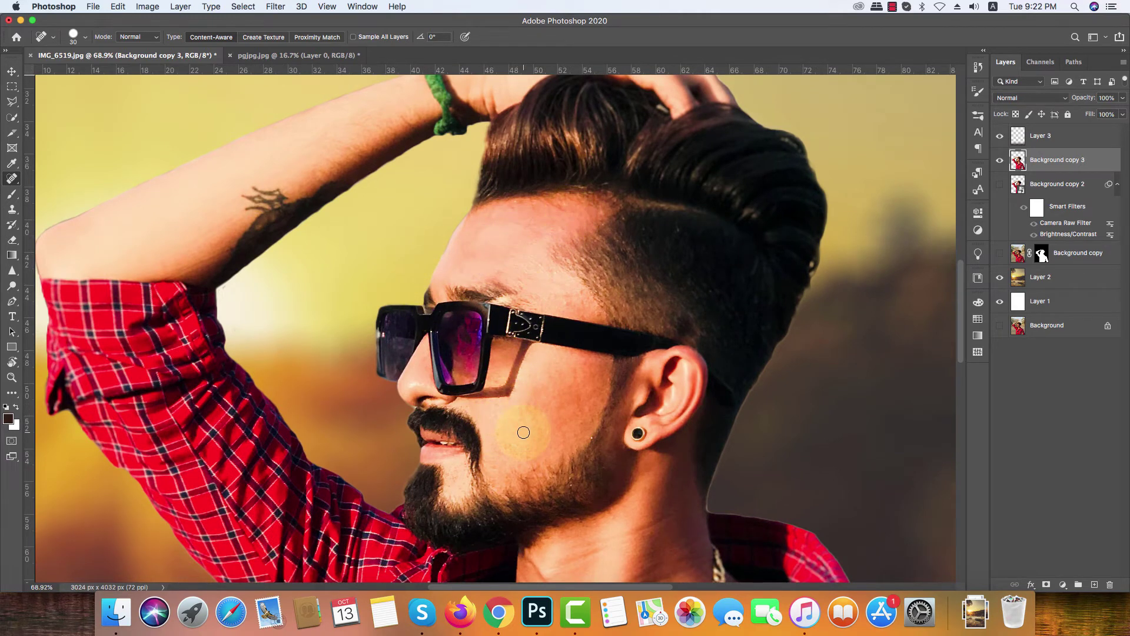
click(541, 423)
click(571, 389)
click(574, 413)
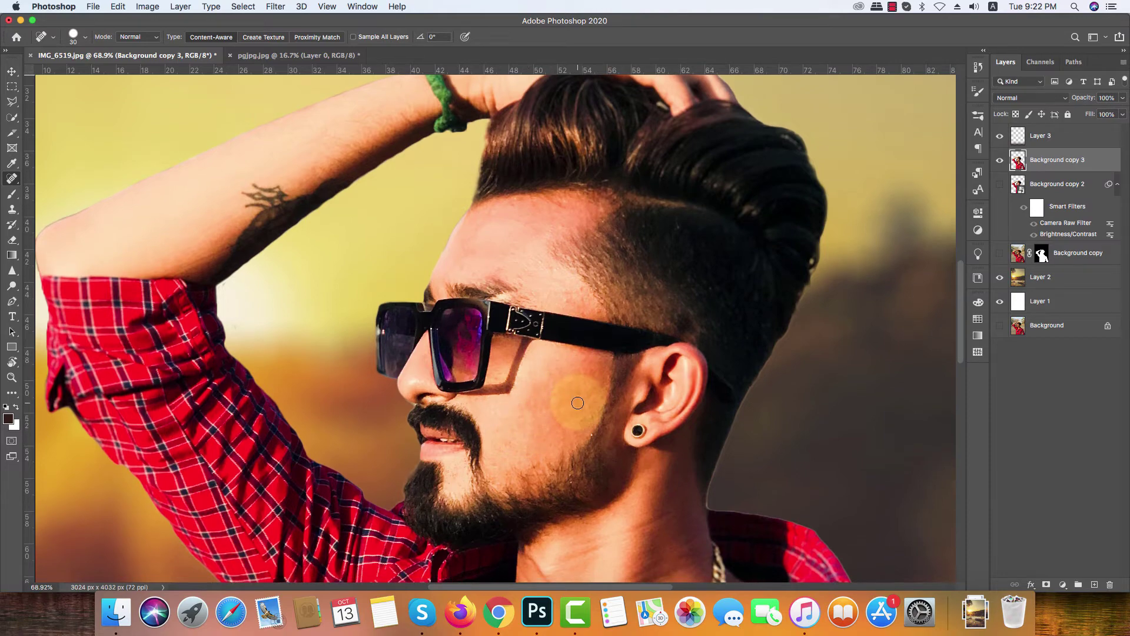
click(577, 430)
click(527, 450)
scroll(501, 449, up, 2)
click(501, 448)
scroll(501, 449, down, 3)
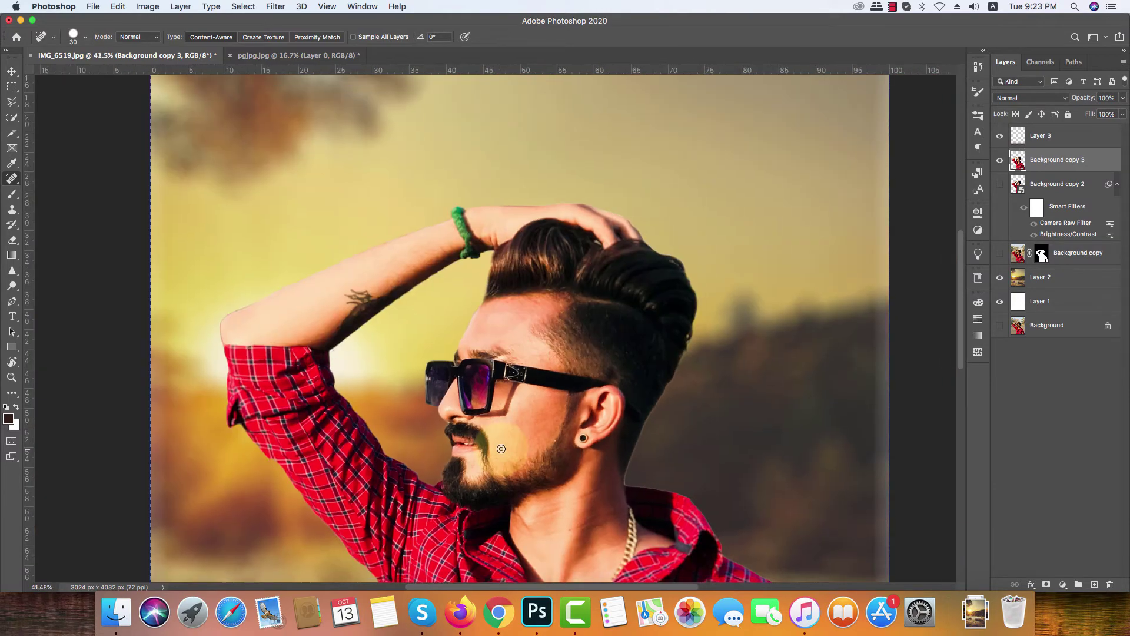
Touch up the last spots on the cheek below the sunglasses' shadow and check the skin up close
scroll(499, 448, up, 4)
click(534, 392)
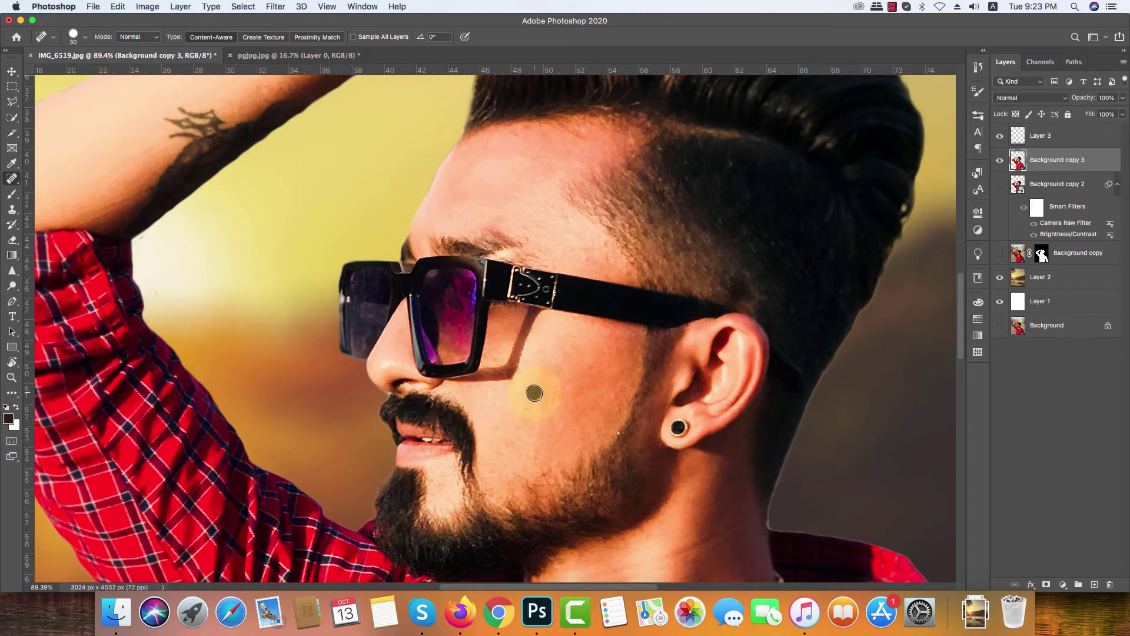
click(562, 394)
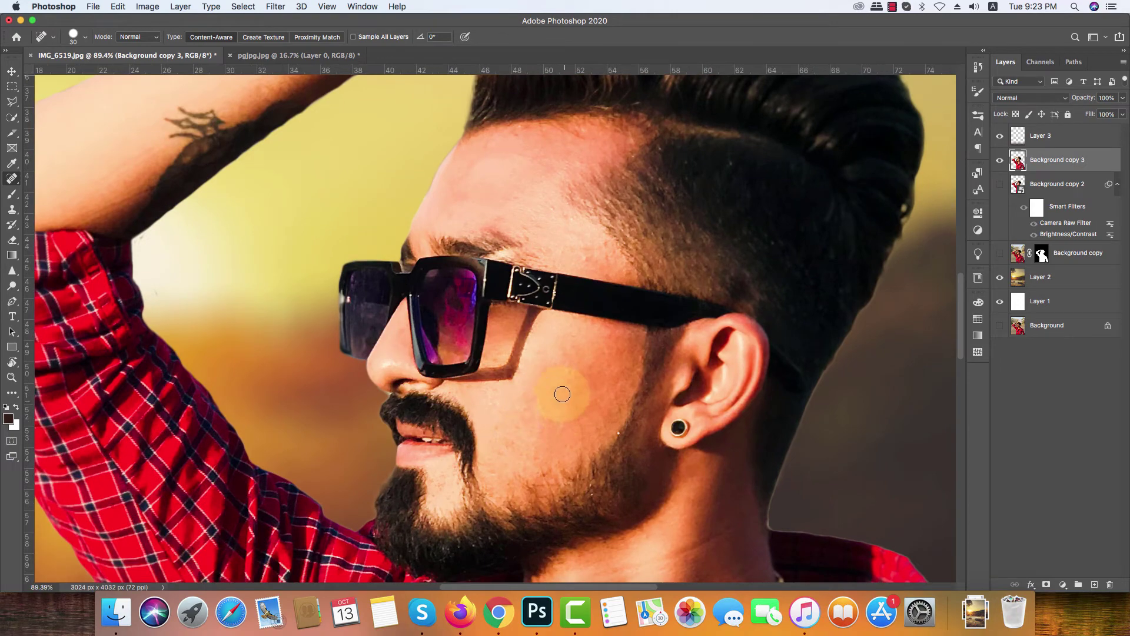
click(545, 469)
scroll(521, 401, up, 9)
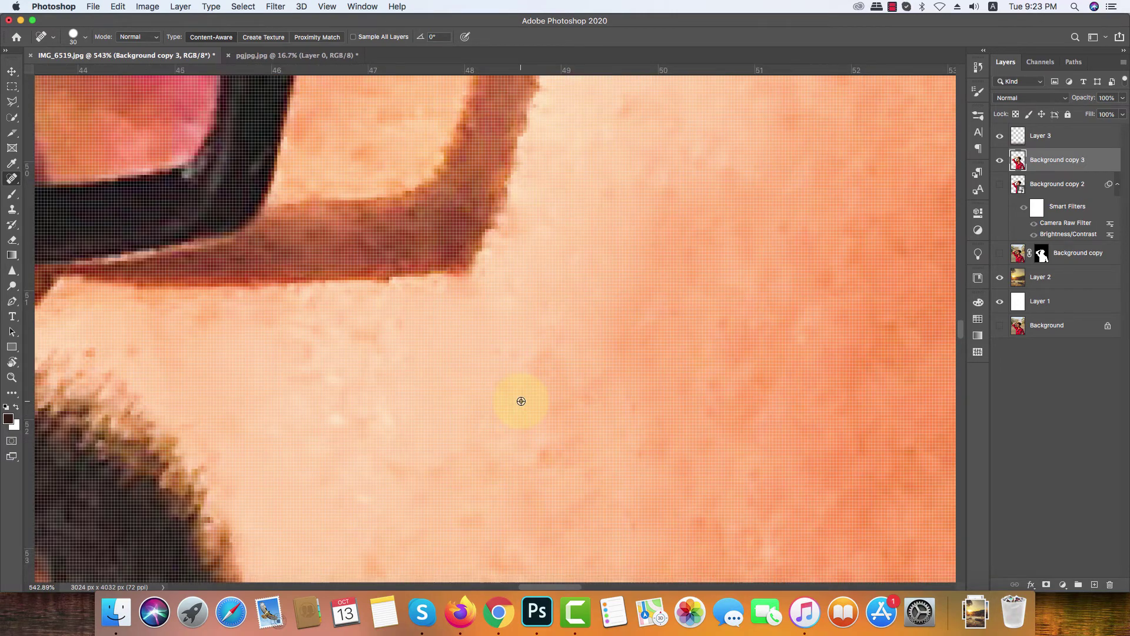
scroll(521, 401, down, 3)
scroll(391, 464, down, 5)
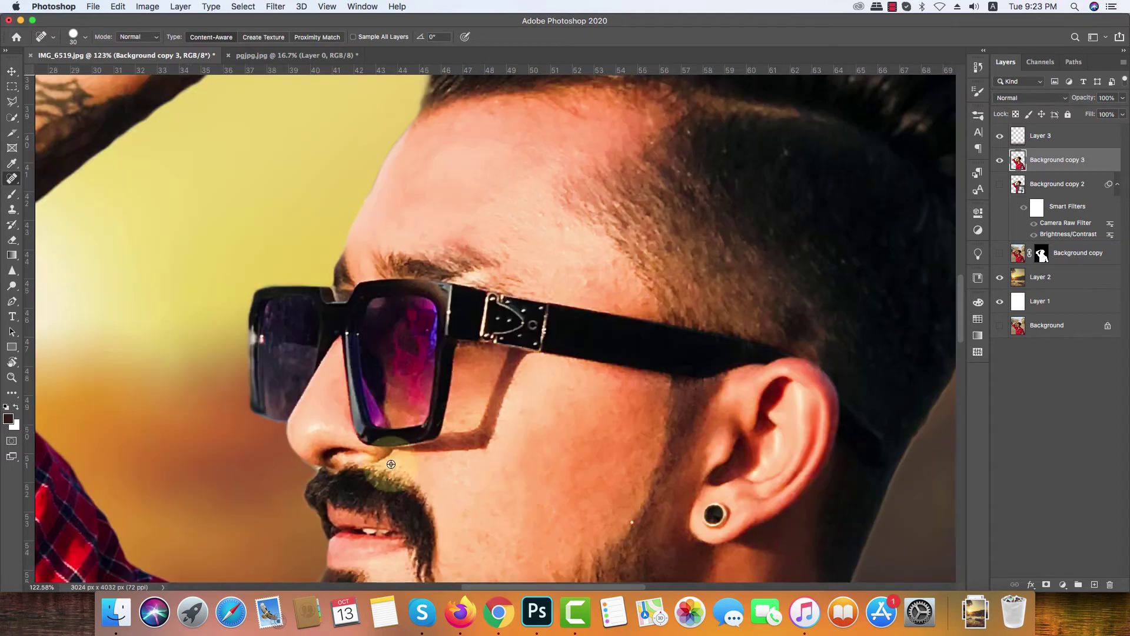
click(473, 495)
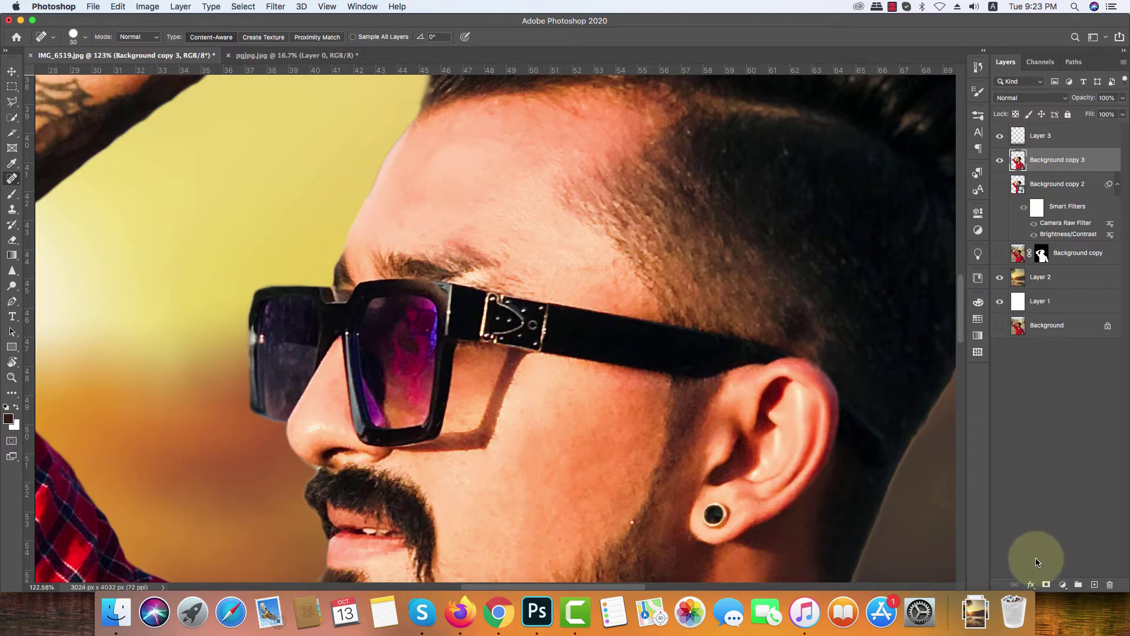
Add a layer mask to Background copy 3 and get the Brush tool ready with black as the foreground colour
click(1046, 585)
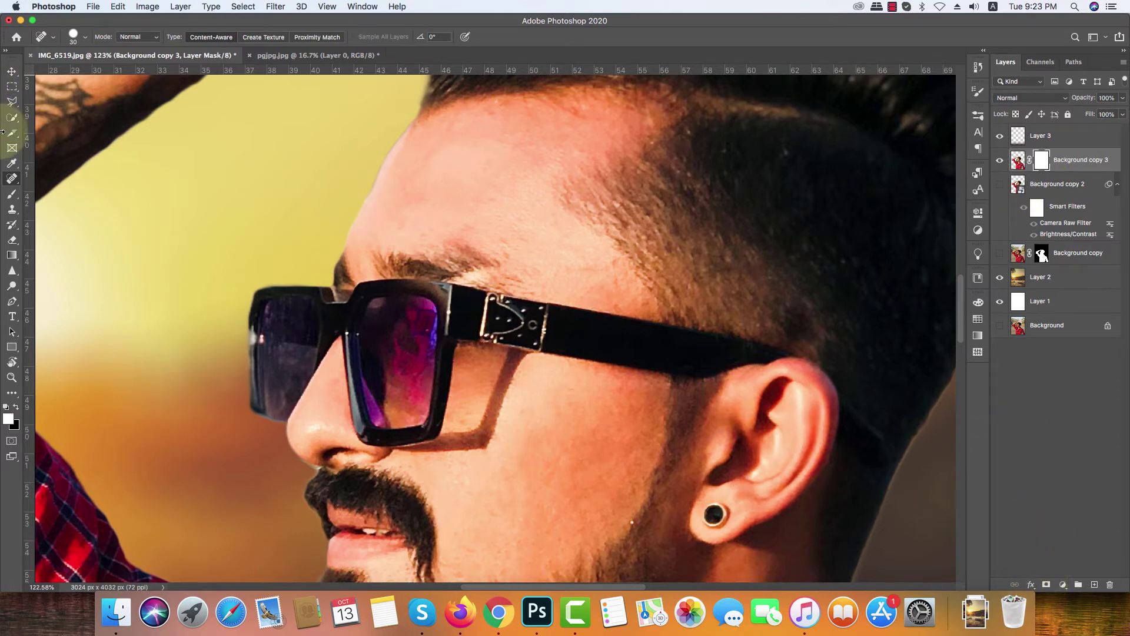
click(11, 196)
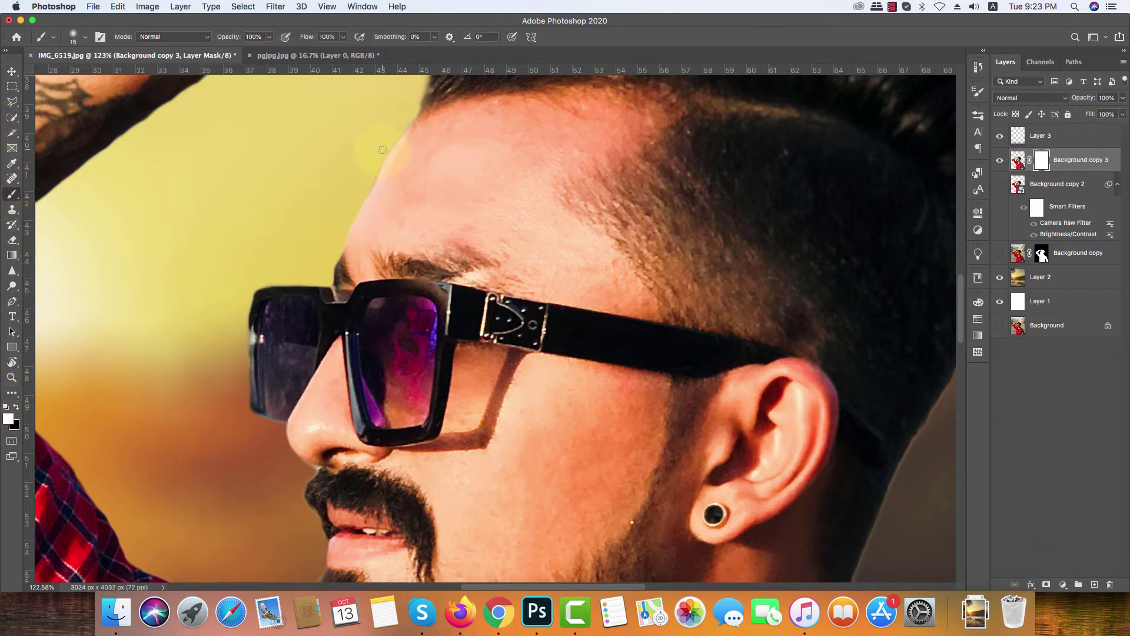
scroll(409, 116, up, 3)
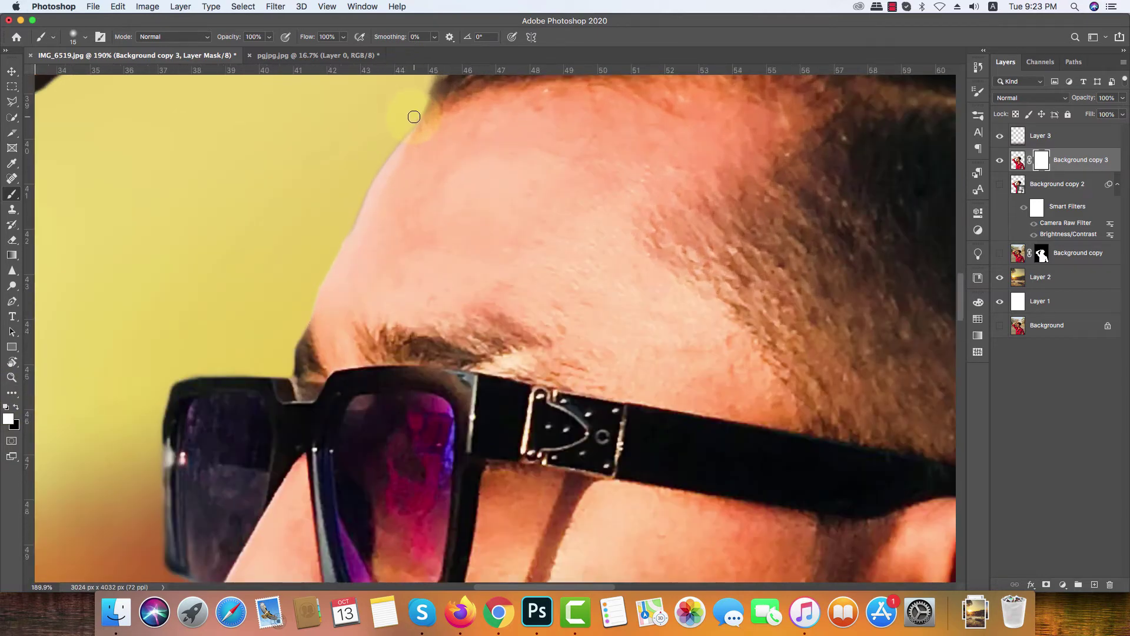
click(16, 407)
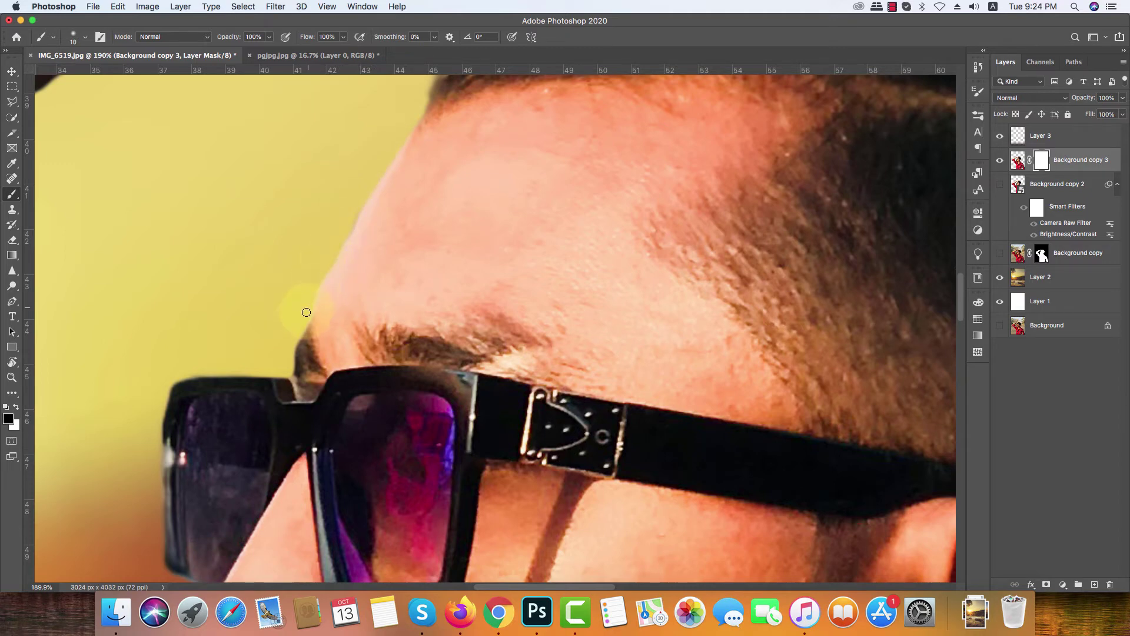
Paint black on the mask with a 15 px brush along the outer edge of the sunglasses, nose and mouth
key(bracketright)
scroll(407, 117, down, 5)
scroll(407, 117, left, 7)
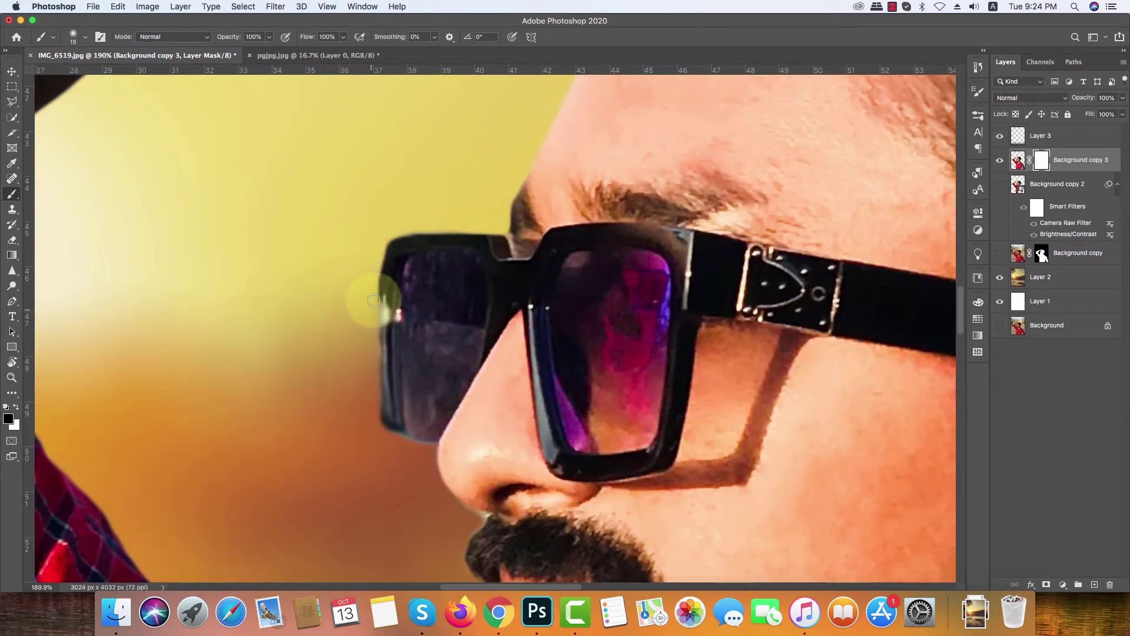
mouse_move(366, 364)
mouse_down()
mouse_move(365, 410)
mouse_move(421, 449)
mouse_up()
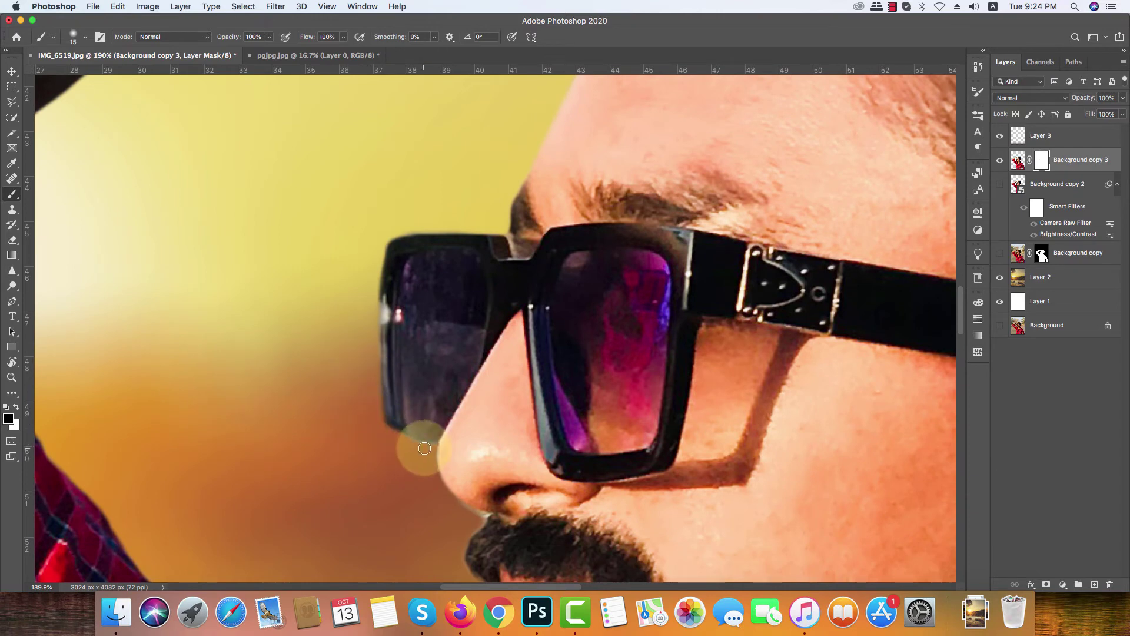
scroll(366, 260, down, 5)
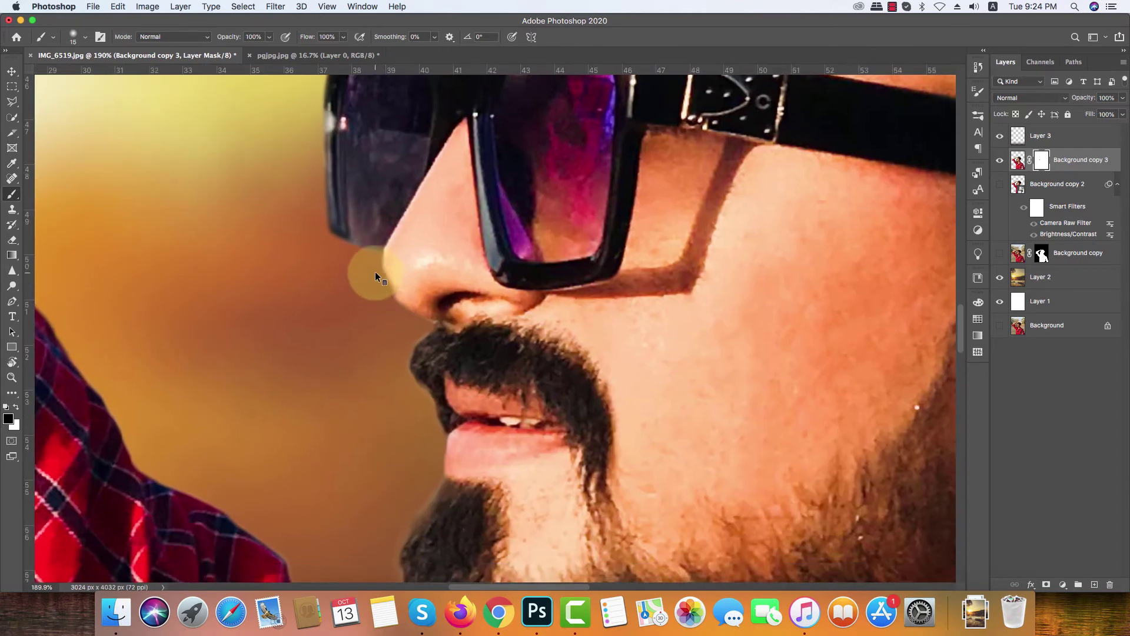
mouse_move(376, 259)
mouse_down()
mouse_move(389, 303)
mouse_move(423, 331)
mouse_move(435, 435)
mouse_up()
mouse_move(436, 421)
mouse_down()
mouse_move(414, 311)
mouse_move(375, 447)
mouse_up()
Mask out the fringe along the underside of the tattooed forearm down to the sleeve, using brush sizes 25 and 15
scroll(356, 430, down, 5)
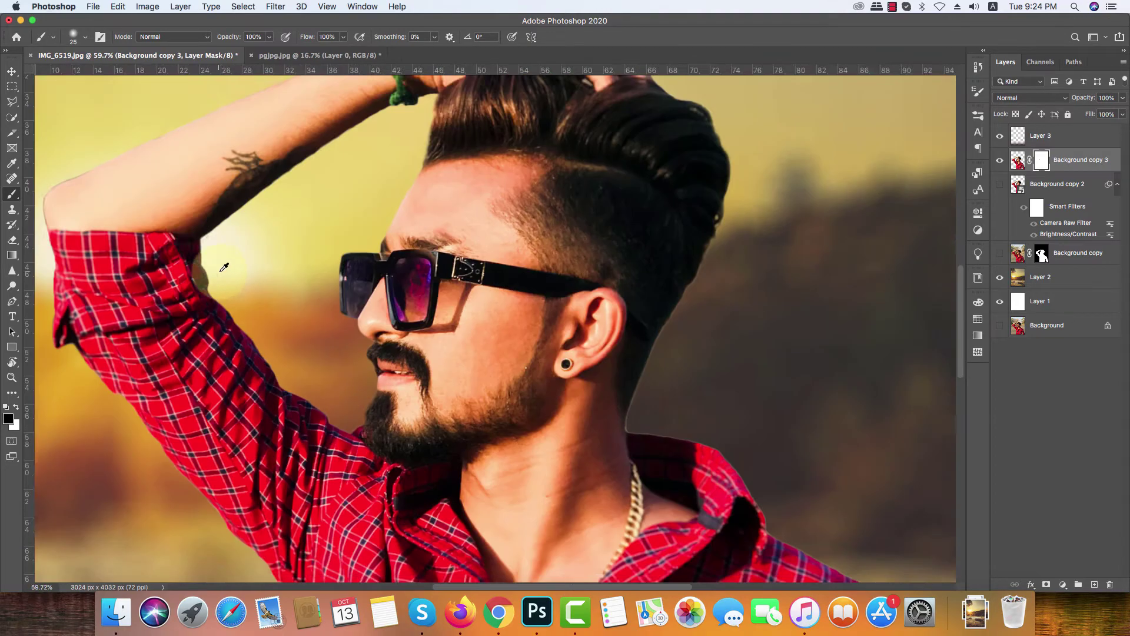
scroll(221, 266, up, 4)
key(bracketright)
key(bracketright)
drag(264, 239, 194, 338)
key(bracketleft)
key(bracketleft)
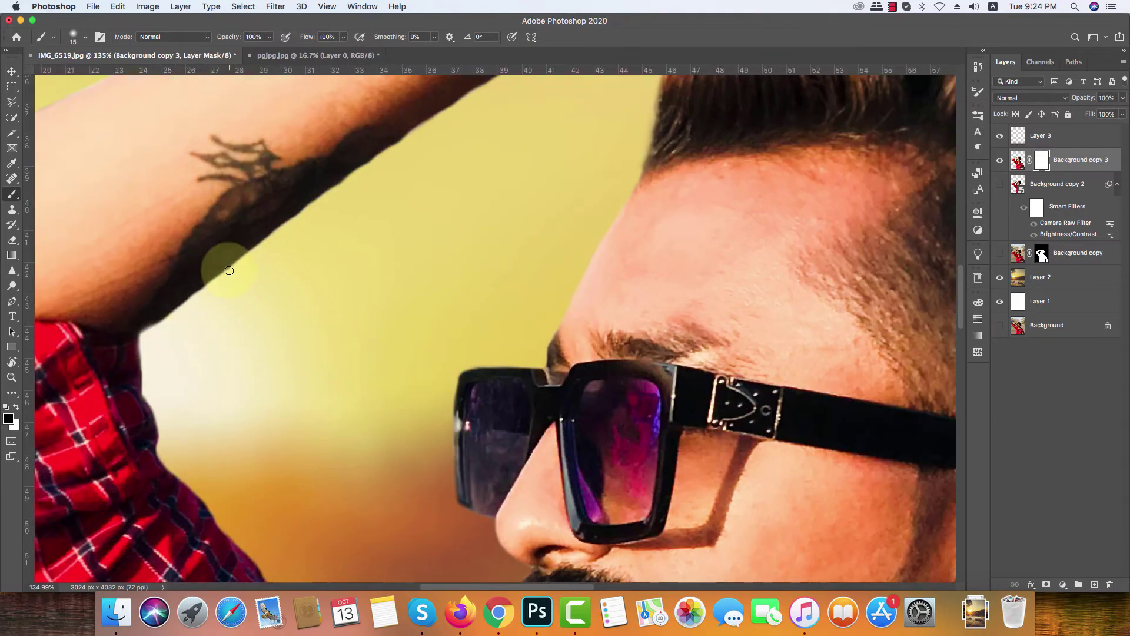
mouse_move(322, 196)
mouse_down()
mouse_move(198, 303)
mouse_move(427, 152)
mouse_move(335, 373)
mouse_up()
Mask out the fringe along the upper edge of the hand and fingers resting on the hair
scroll(491, 177, up, 4)
mouse_move(381, 164)
mouse_down()
mouse_move(762, 150)
mouse_move(538, 195)
mouse_move(658, 210)
mouse_move(749, 243)
mouse_move(605, 202)
mouse_move(814, 264)
mouse_move(715, 237)
mouse_up()
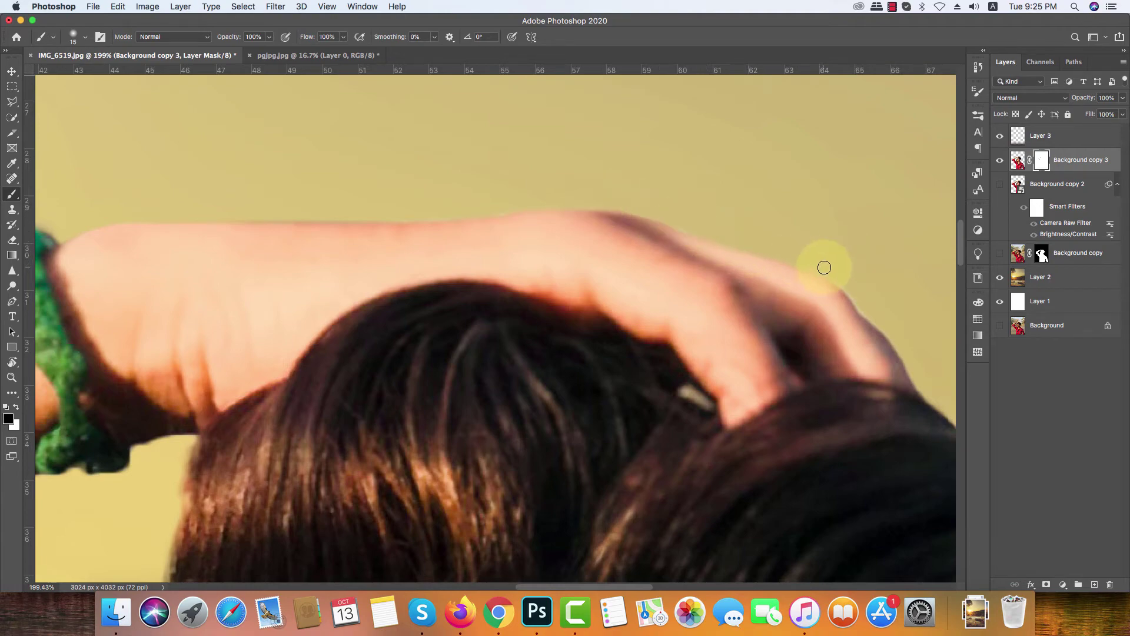
drag(846, 288, 605, 189)
drag(365, 226, 424, 262)
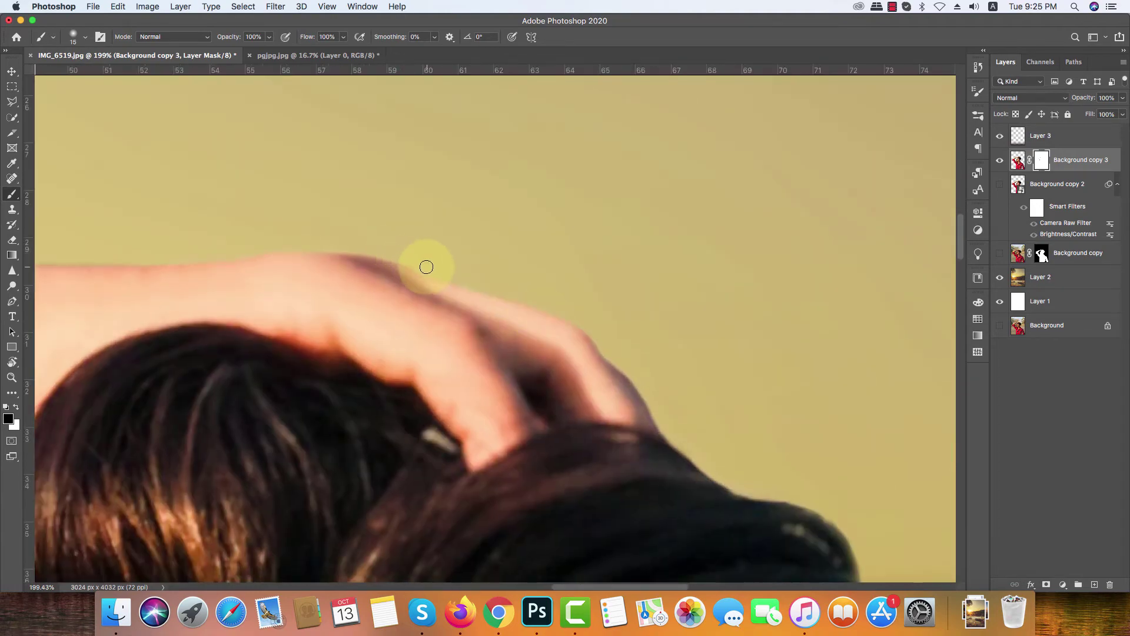
drag(361, 245, 704, 334)
Clean the mask along the forearm's upper edge, around the elbow and down the outer edge of the red sleeve
scroll(777, 341, left, 10)
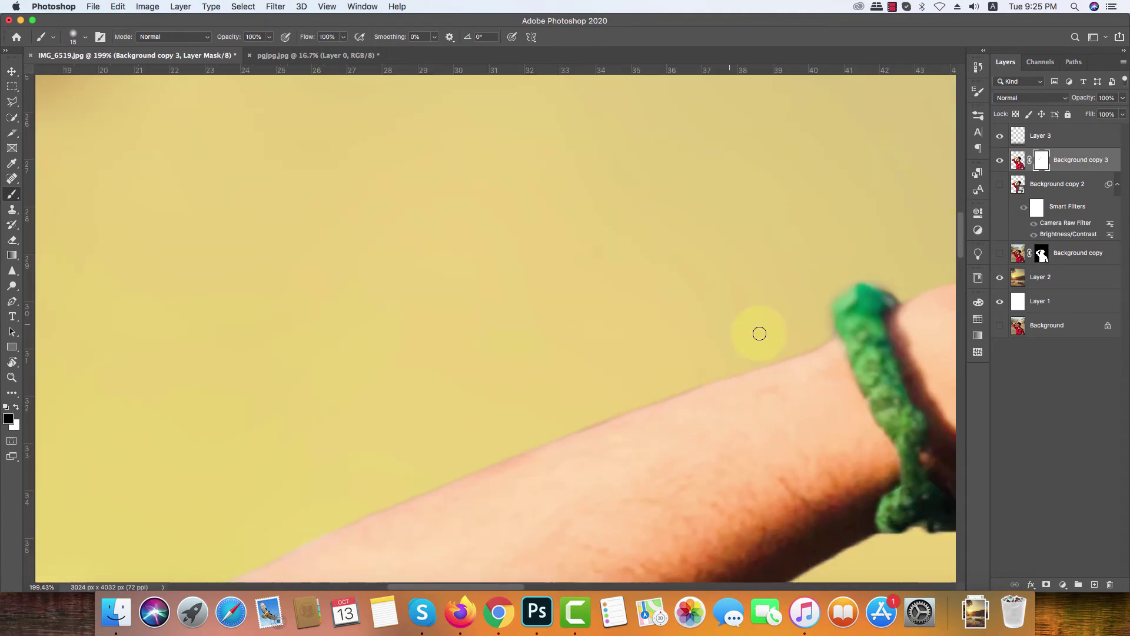
scroll(618, 390, left, 5)
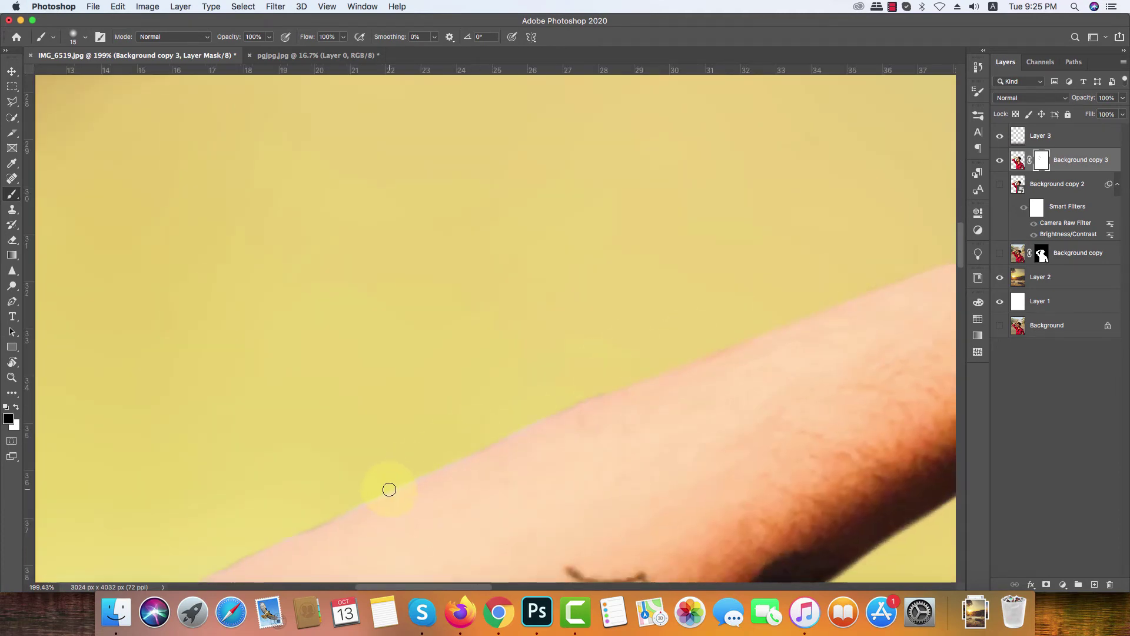
scroll(412, 418, left, 10)
scroll(412, 418, down, 8)
scroll(271, 346, down, 6)
scroll(270, 346, left, 3)
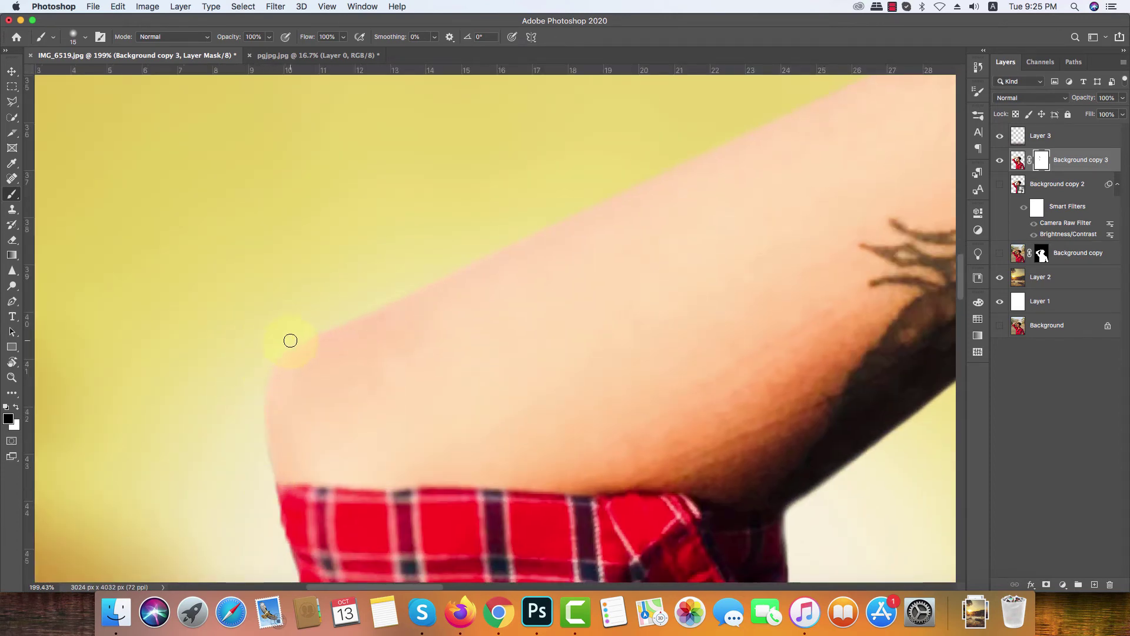
scroll(290, 340, down, 10)
scroll(285, 124, left, 1)
drag(398, 474, 297, 171)
Mask out the fringe along the hairline and nape behind the ear with a 20 px brush
scroll(302, 351, down, 6)
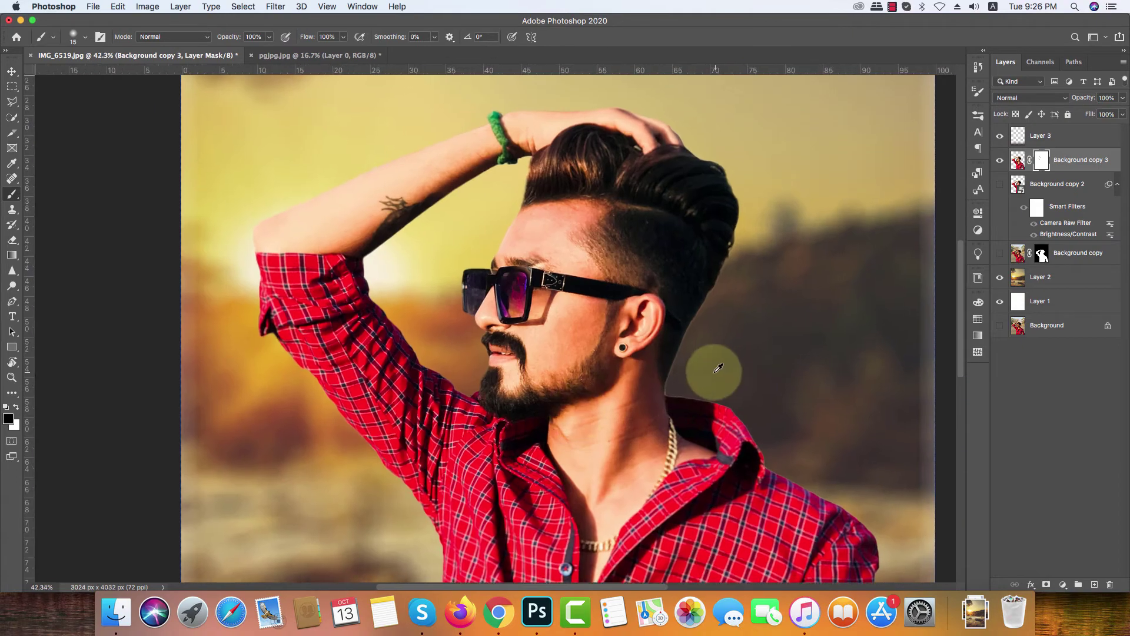
scroll(718, 371, up, 6)
key(])
scroll(318, 412, up, 6)
scroll(318, 413, right, 3)
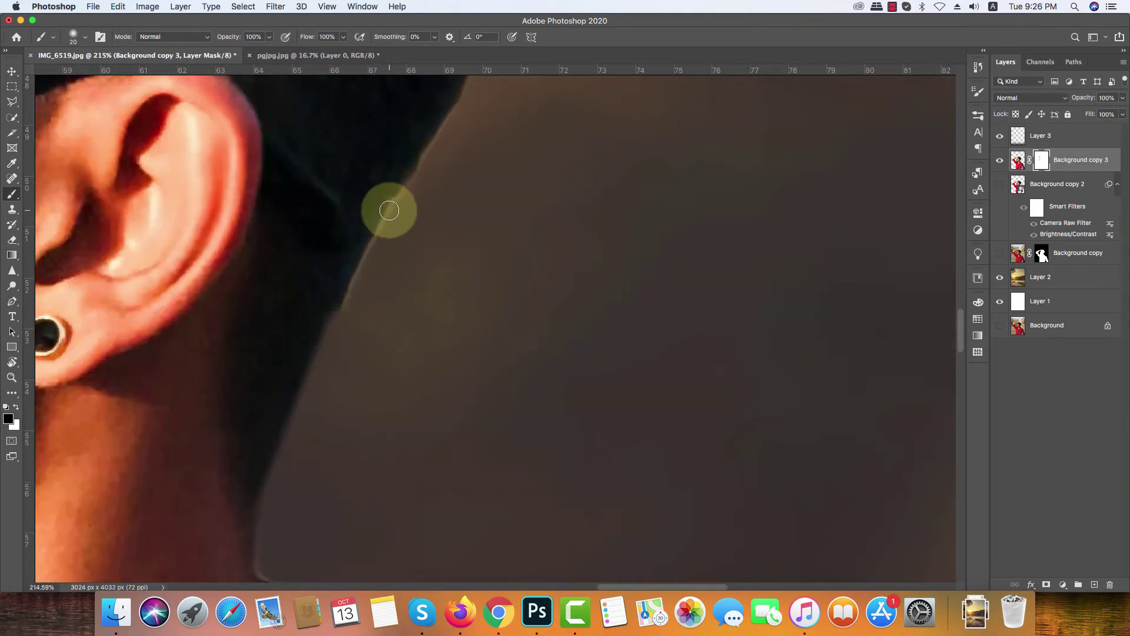
scroll(377, 247, up, 8)
scroll(376, 248, right, 5)
drag(352, 294, 285, 436)
Clean the mask along the back edge of the hair using a 35 px brush
key(])
key(])
key(])
key(])
key(])
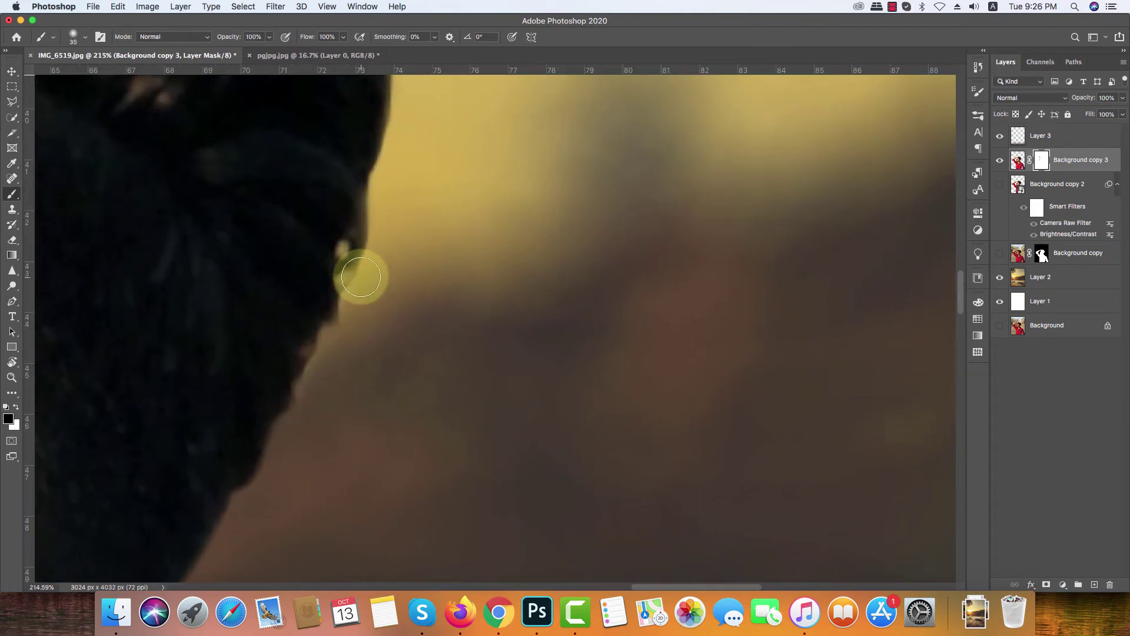
drag(361, 275, 334, 362)
scroll(311, 472, up, 4)
Mask out the fringe along the upper edge of the shirt collar from the neck outward with a 10 px brush
scroll(311, 472, down, 8)
scroll(235, 427, up, 6)
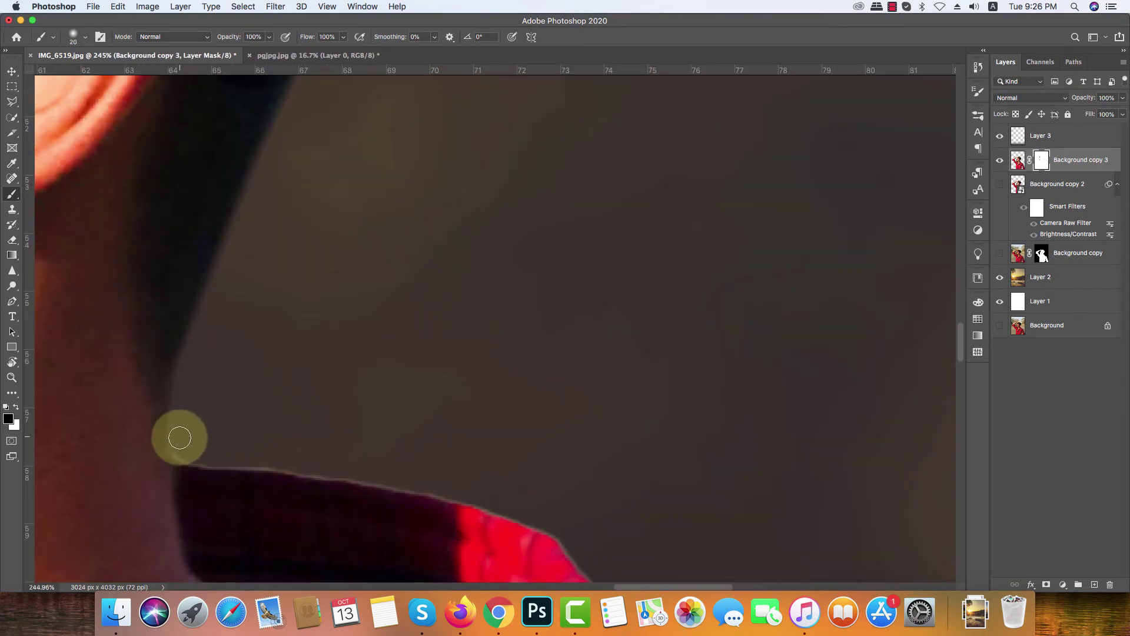
key([)
key([)
key([)
key([)
key([)
key([)
key([)
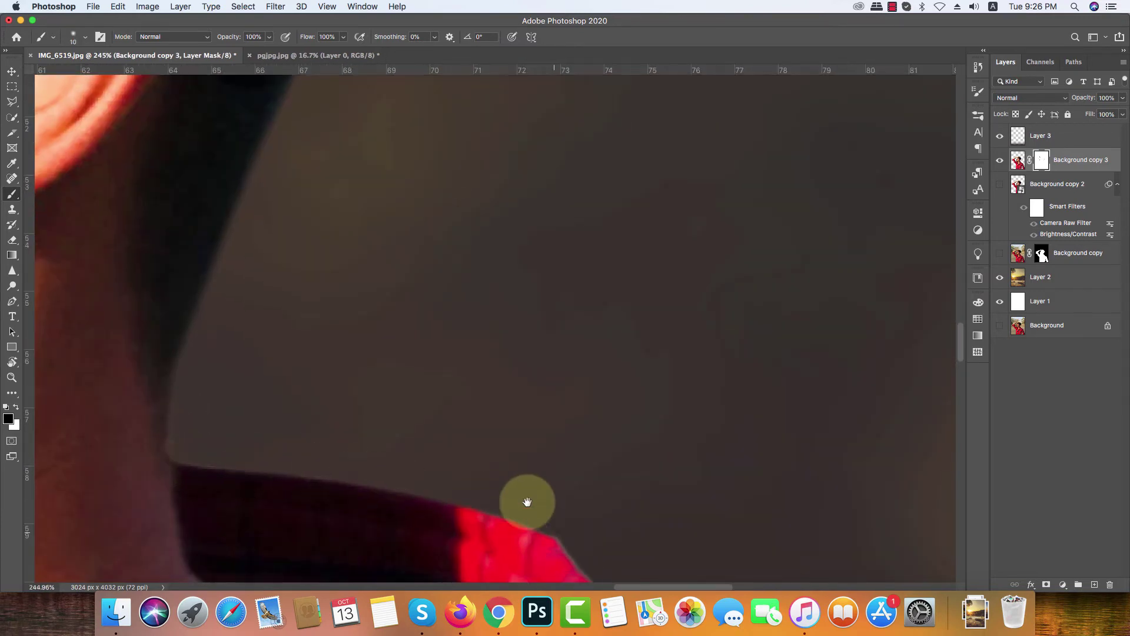
scroll(524, 505, down, 3)
scroll(524, 505, right, 3)
scroll(433, 428, down, 3)
scroll(433, 427, right, 3)
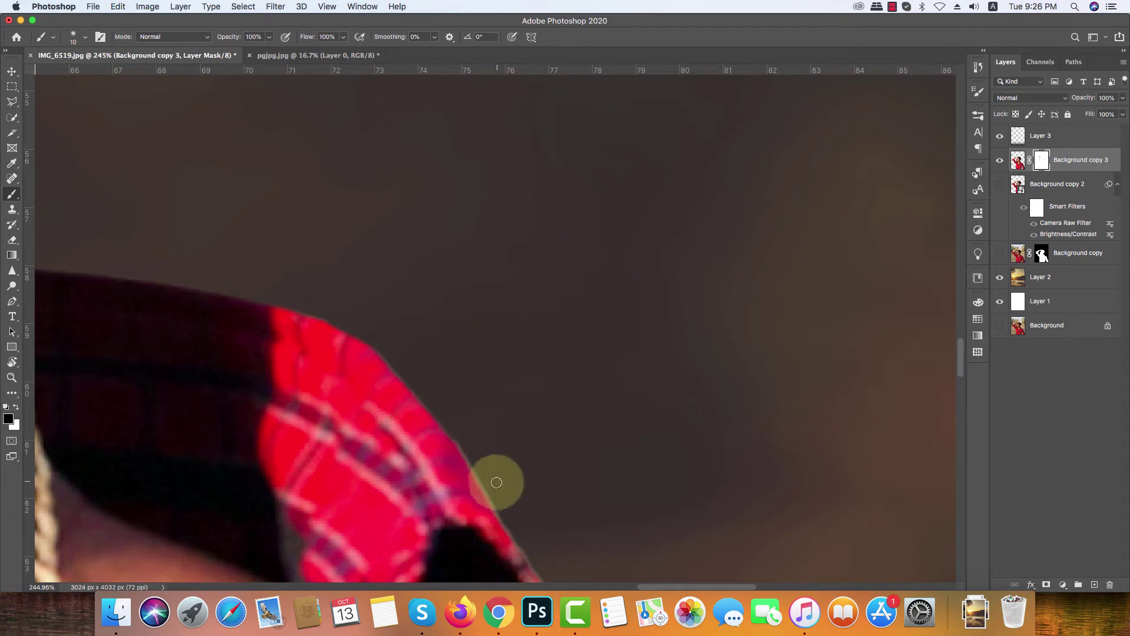
Clean the mask down the collar's outer fold and along the top of the shoulder with the 10 px brush
scroll(495, 480, down, 2)
scroll(495, 480, right, 3)
scroll(437, 487, down, 4)
scroll(436, 487, right, 3)
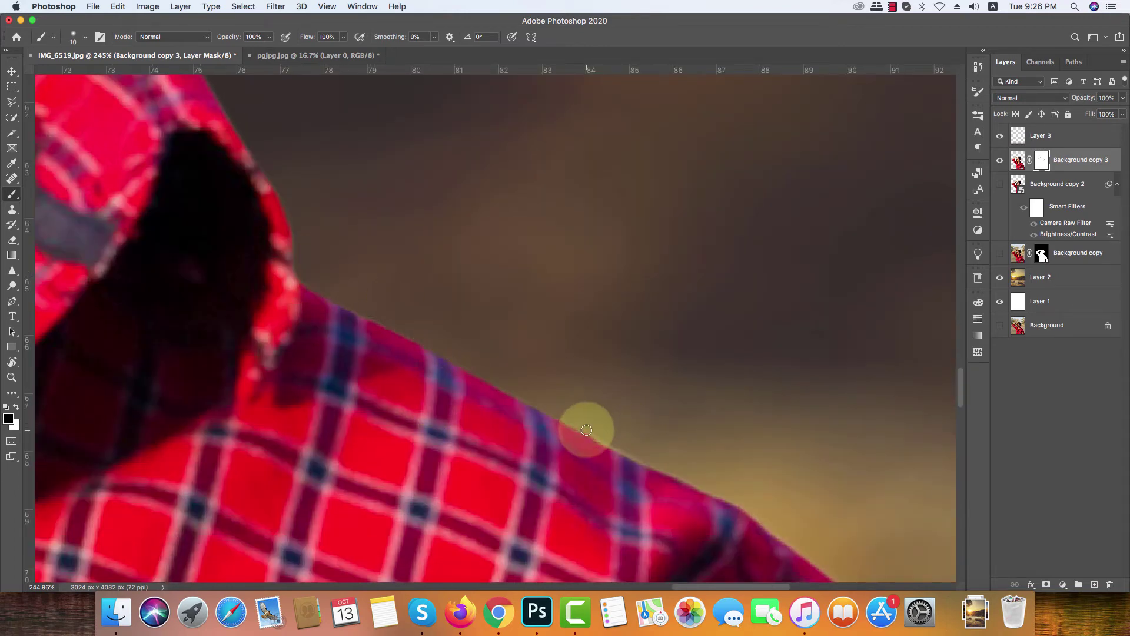
scroll(736, 489, down, 3)
scroll(736, 488, right, 7)
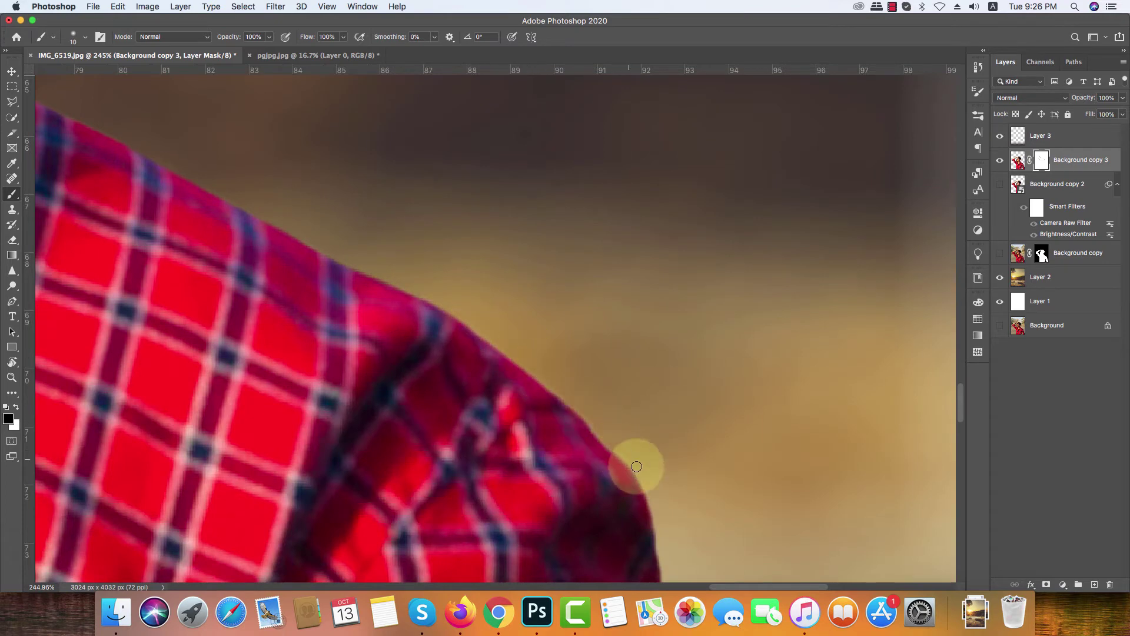
drag(636, 465, 487, 295)
Mask out the fringe down the outer edge of the lowered sleeve to the image's lower corner
scroll(501, 360, down, 4)
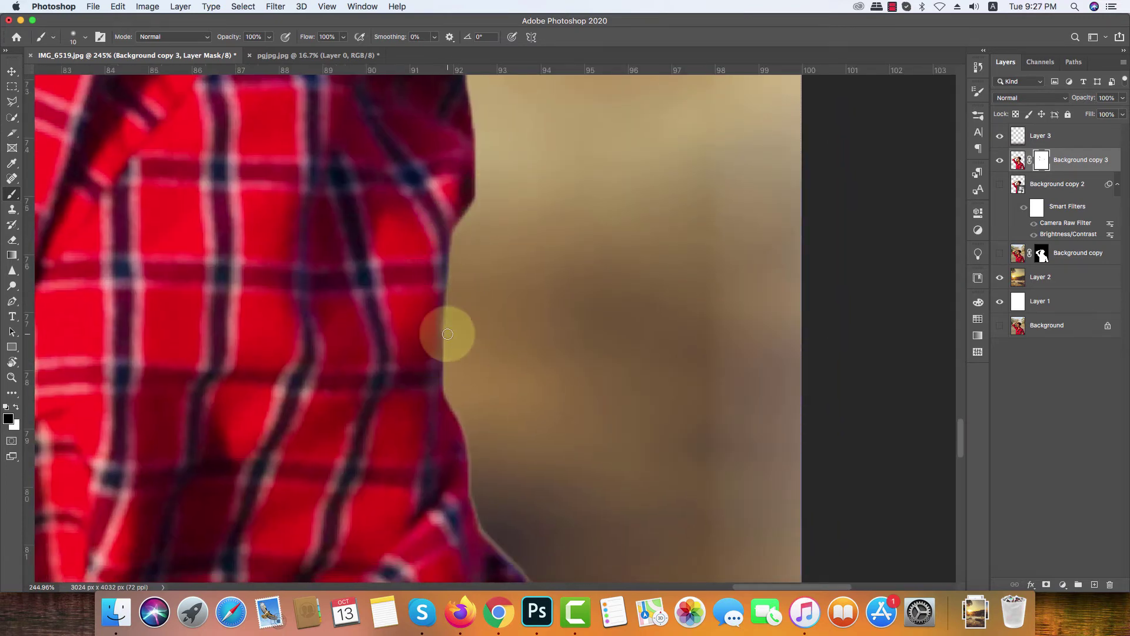
scroll(465, 489, down, 4)
scroll(465, 489, right, 2)
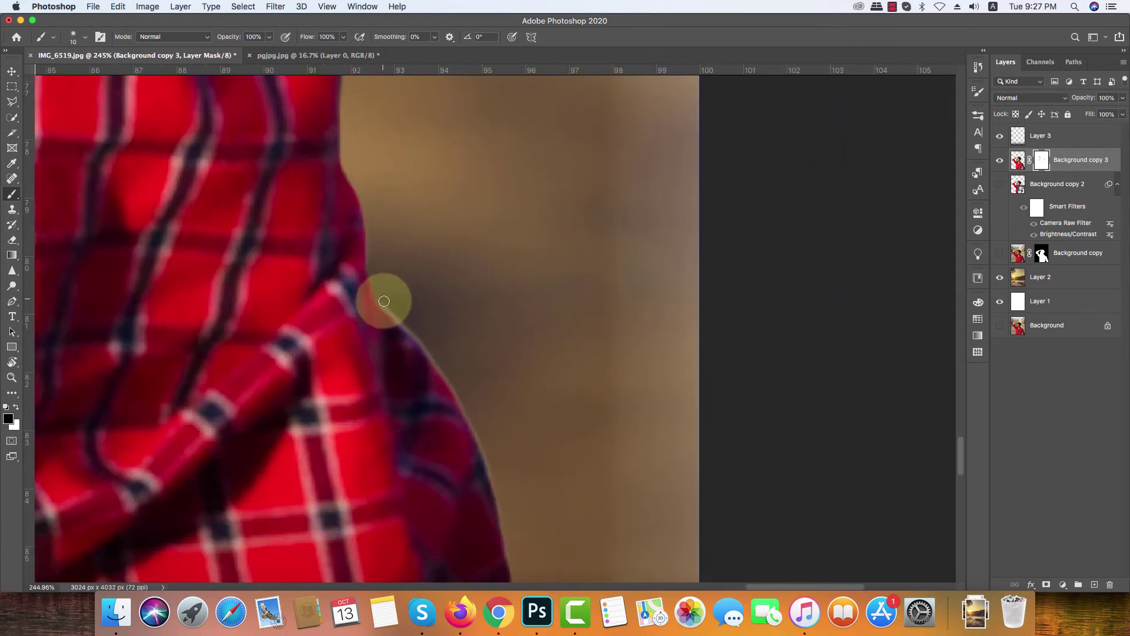
scroll(459, 330, down, 6)
scroll(459, 330, right, 2)
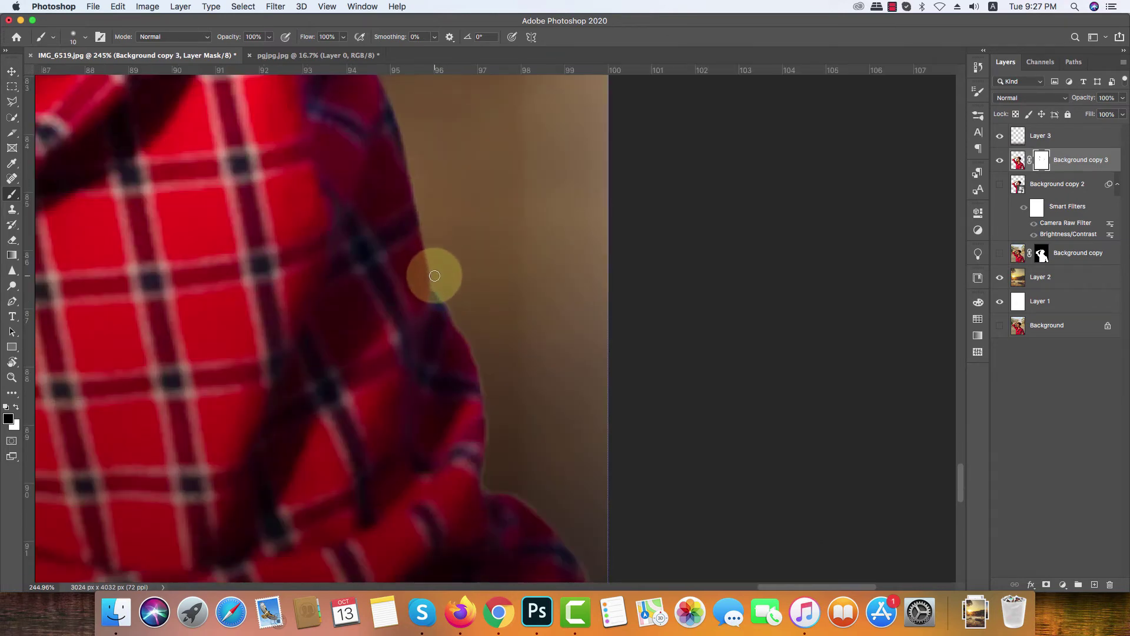
drag(530, 486, 421, 279)
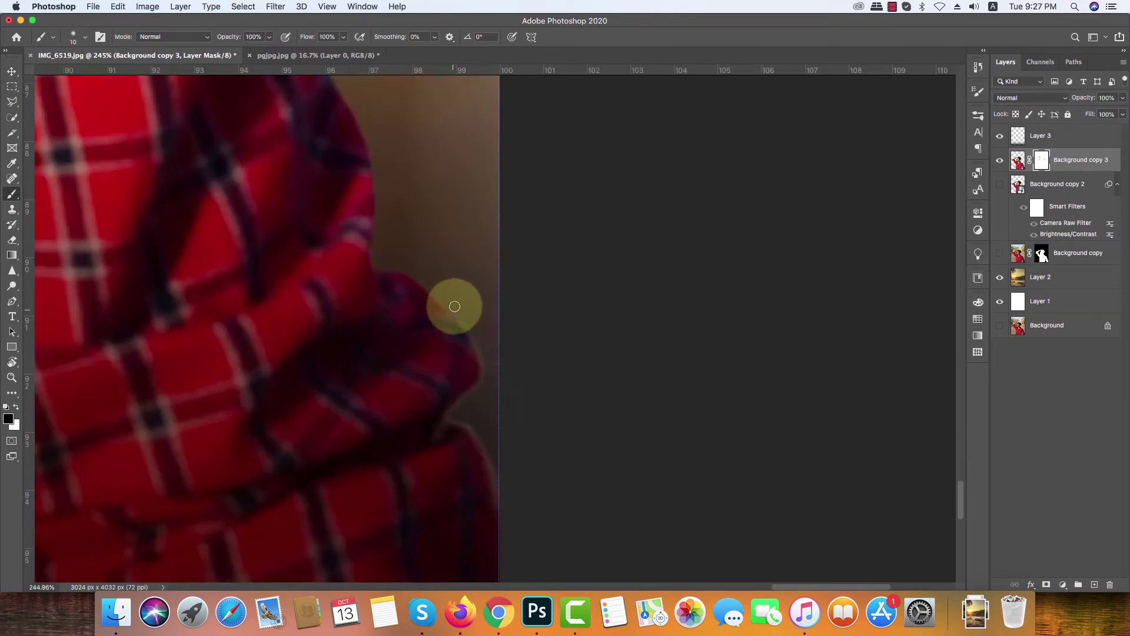
drag(459, 400, 430, 202)
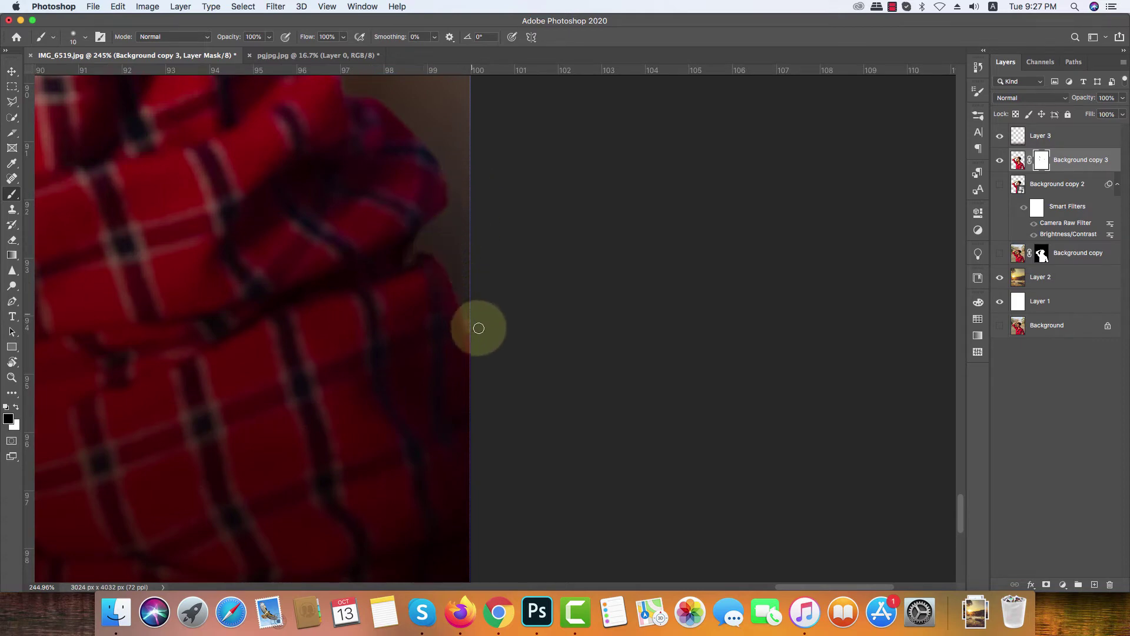
scroll(451, 250, down, 8)
scroll(452, 249, down, 8)
scroll(422, 329, up, 4)
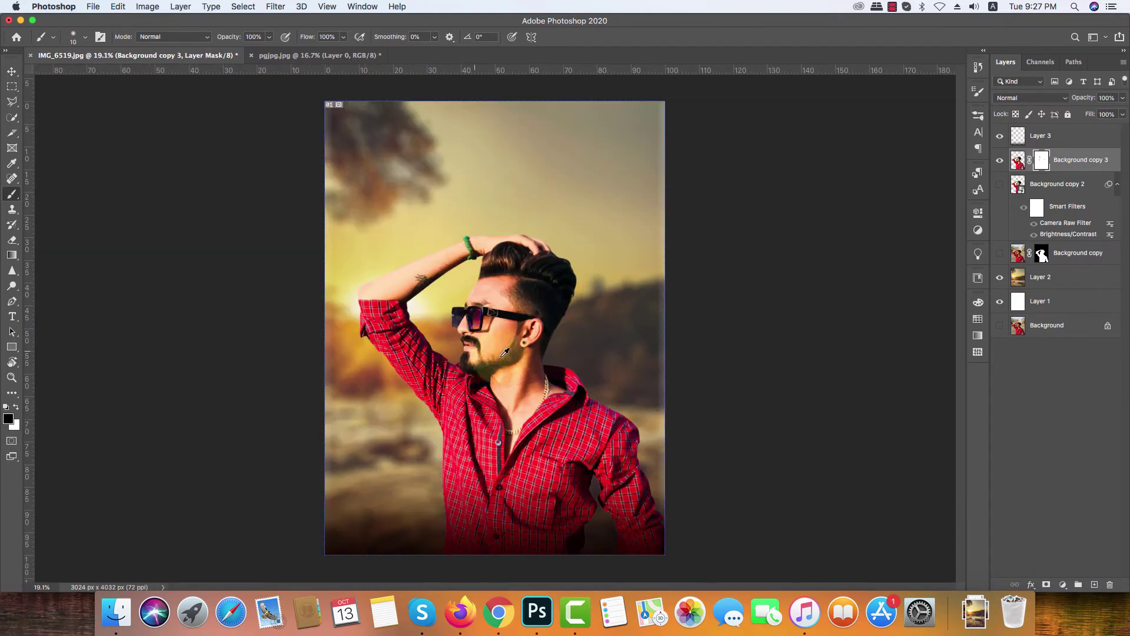
scroll(501, 357, down, 2)
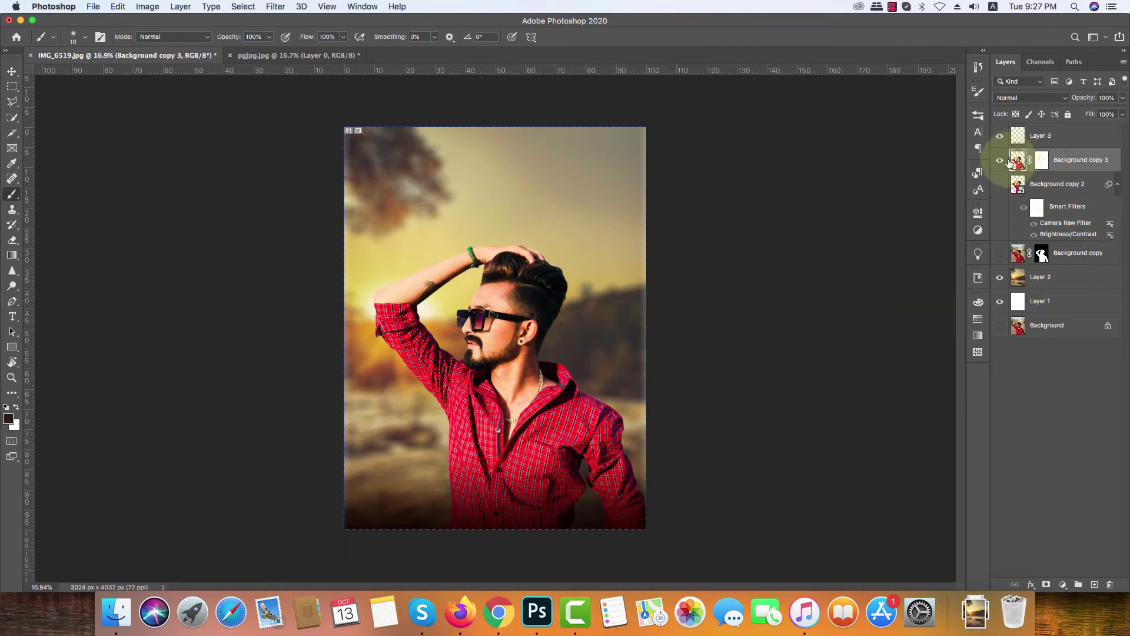
Duplicate the masked man layer, Background copy 3, and convert the duplicate to a smart object
key(super+j)
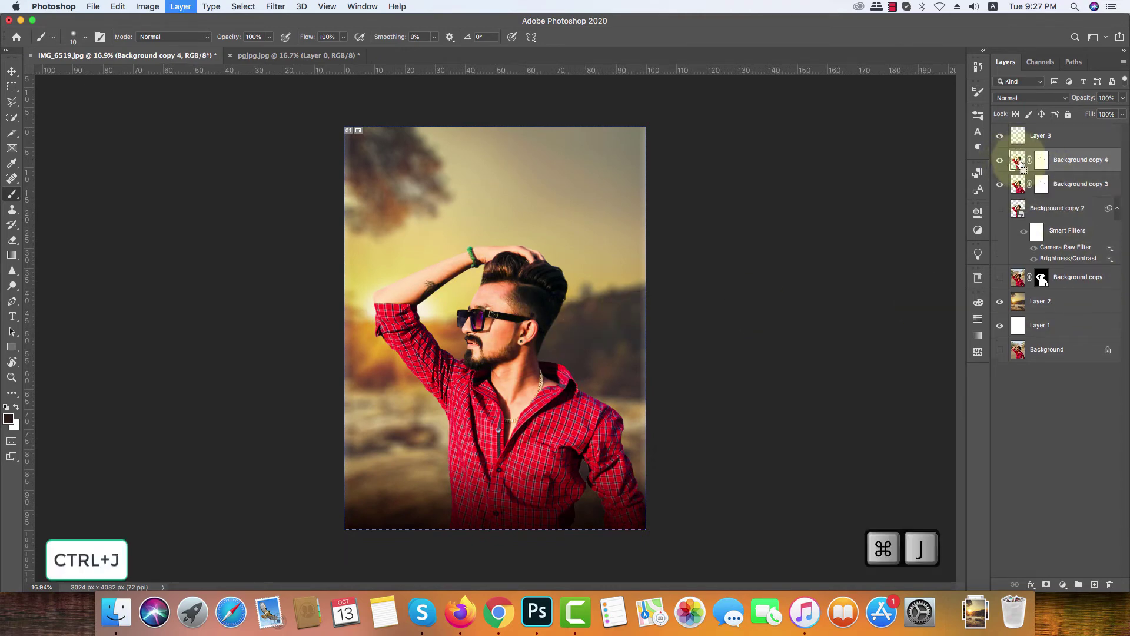
click(1021, 97)
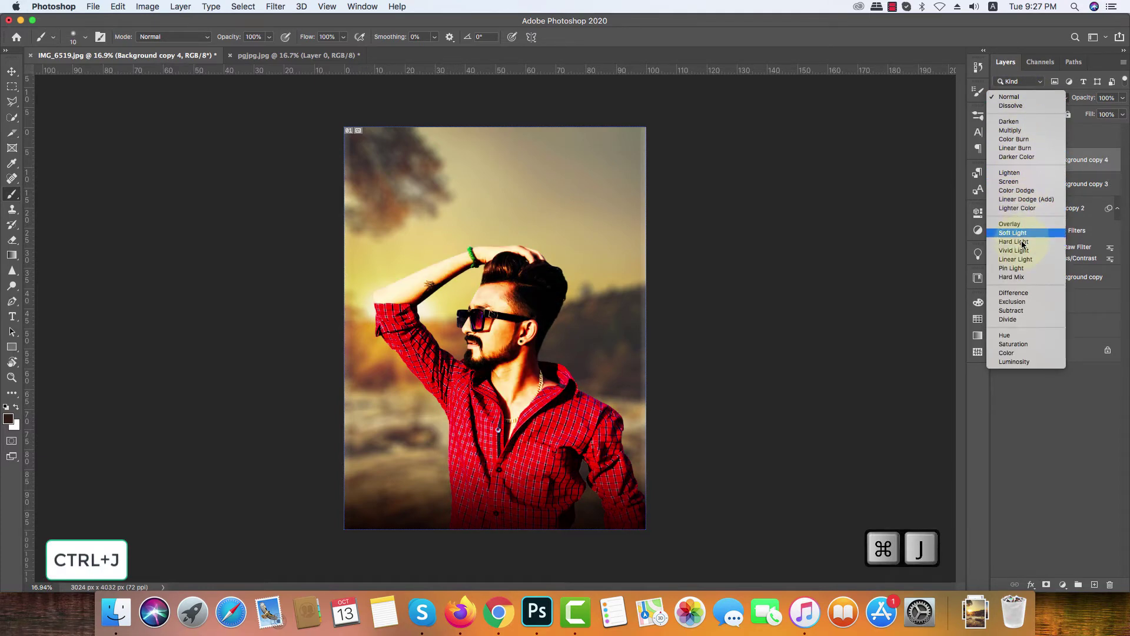
click(1117, 159)
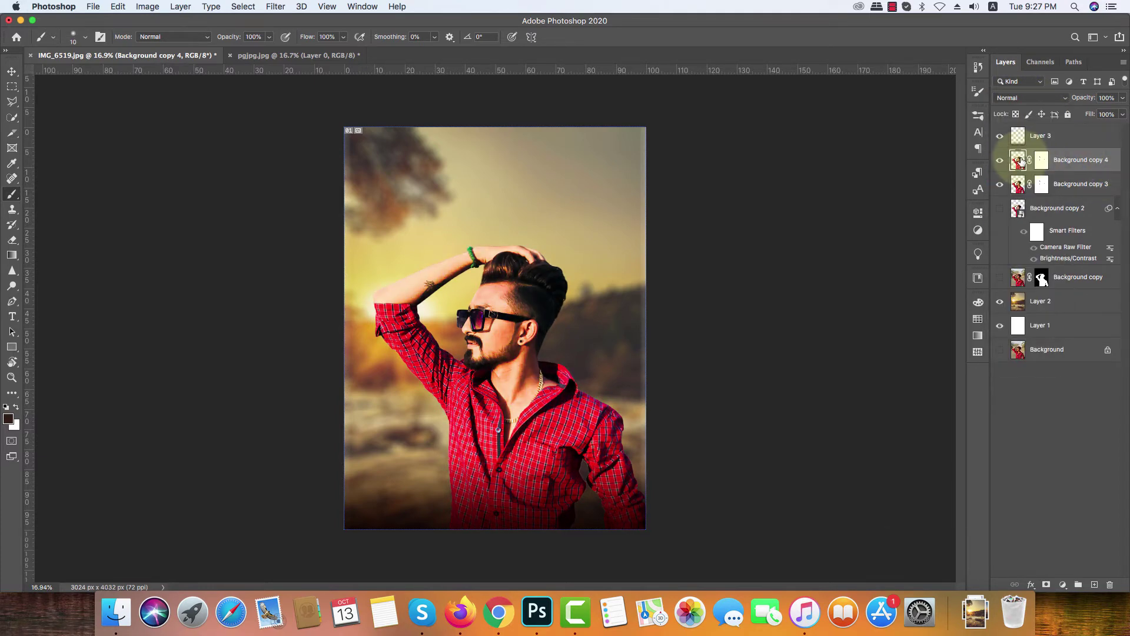
right_click(1060, 164)
click(1062, 163)
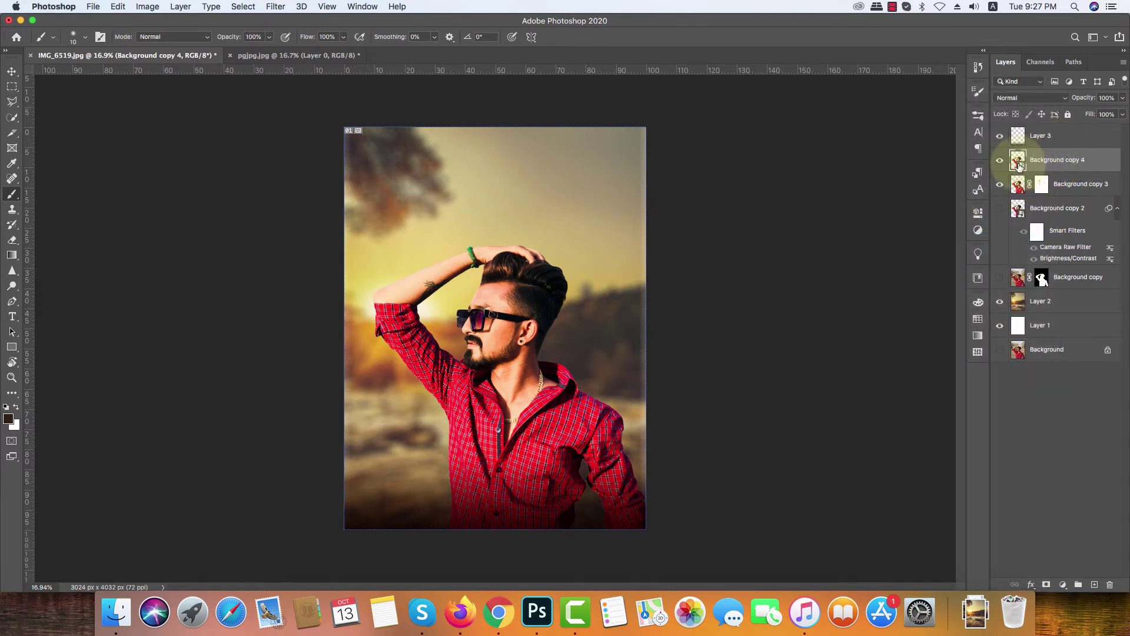
Invert the duplicated man layer and set its blend mode to Vivid Light
key(super+i)
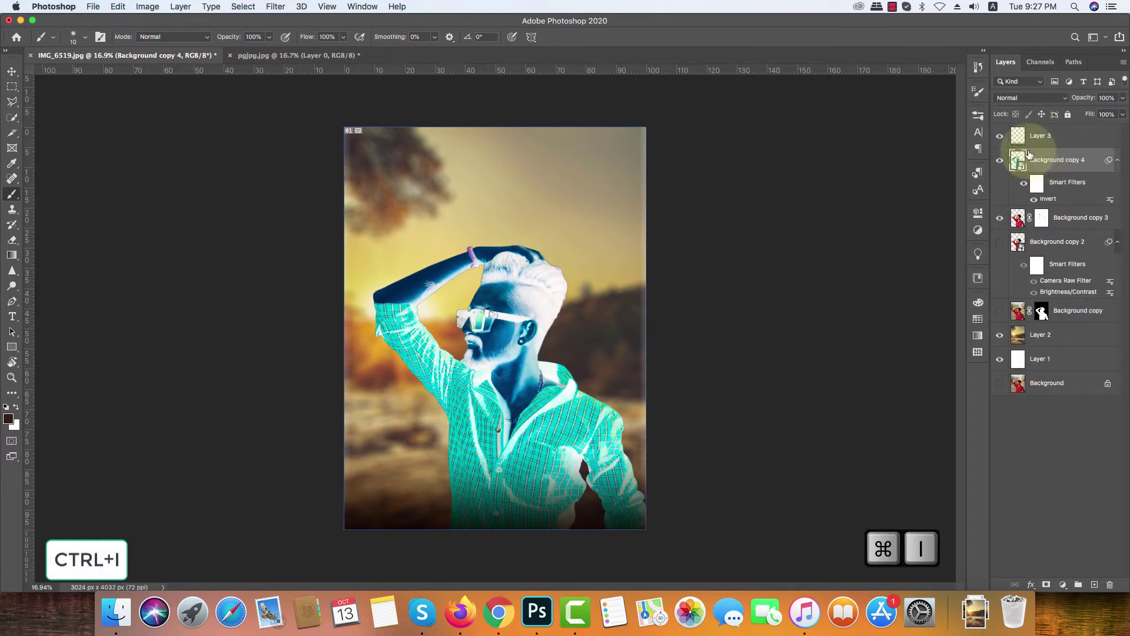
click(1027, 98)
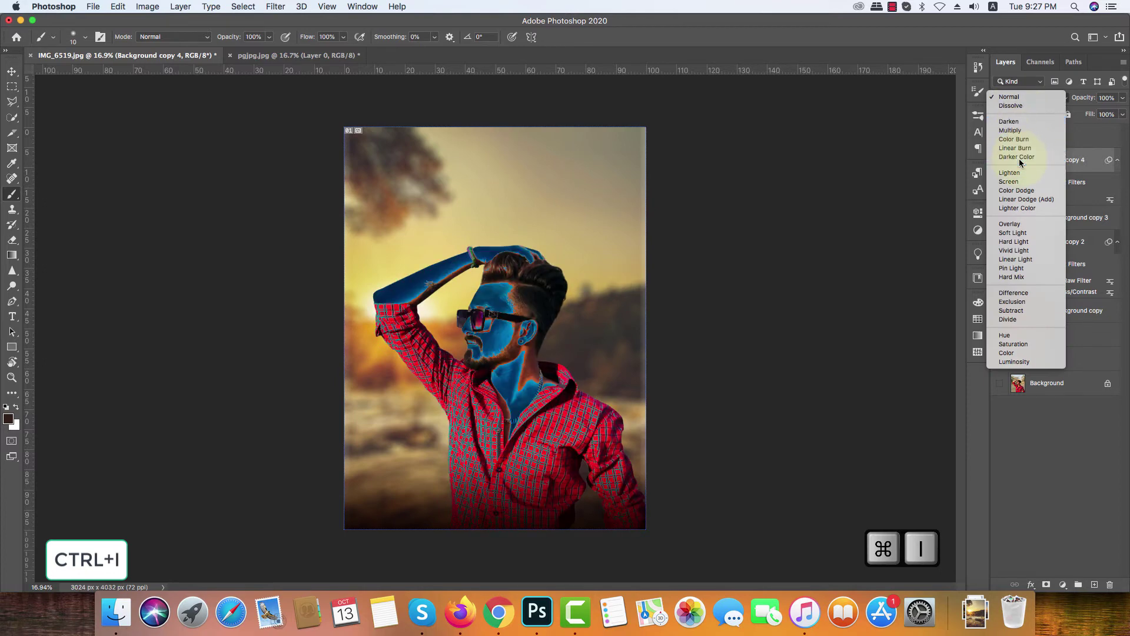
click(1010, 250)
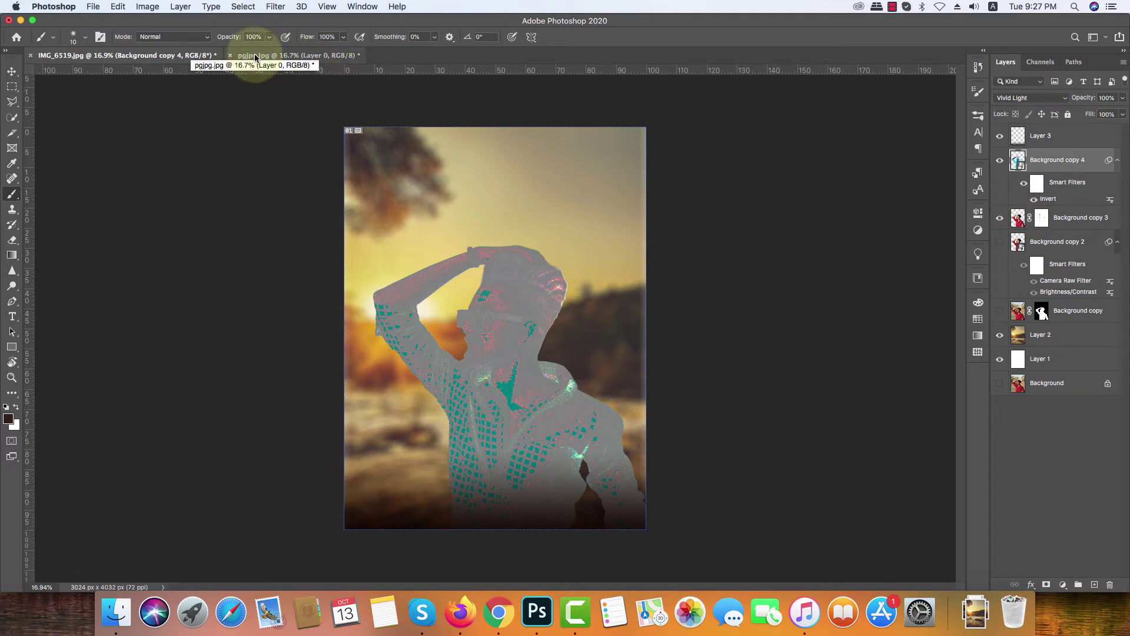
Apply a High Pass filter with a radius of 21.9 pixels to the inverted Vivid Light layer
click(275, 8)
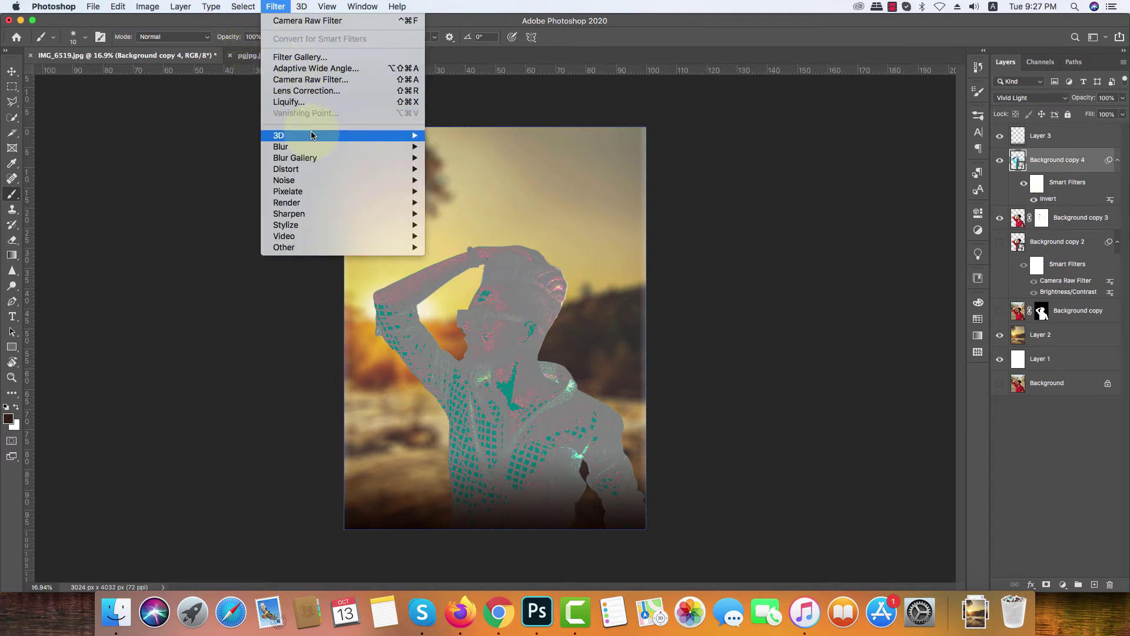
mouse_move(317, 252)
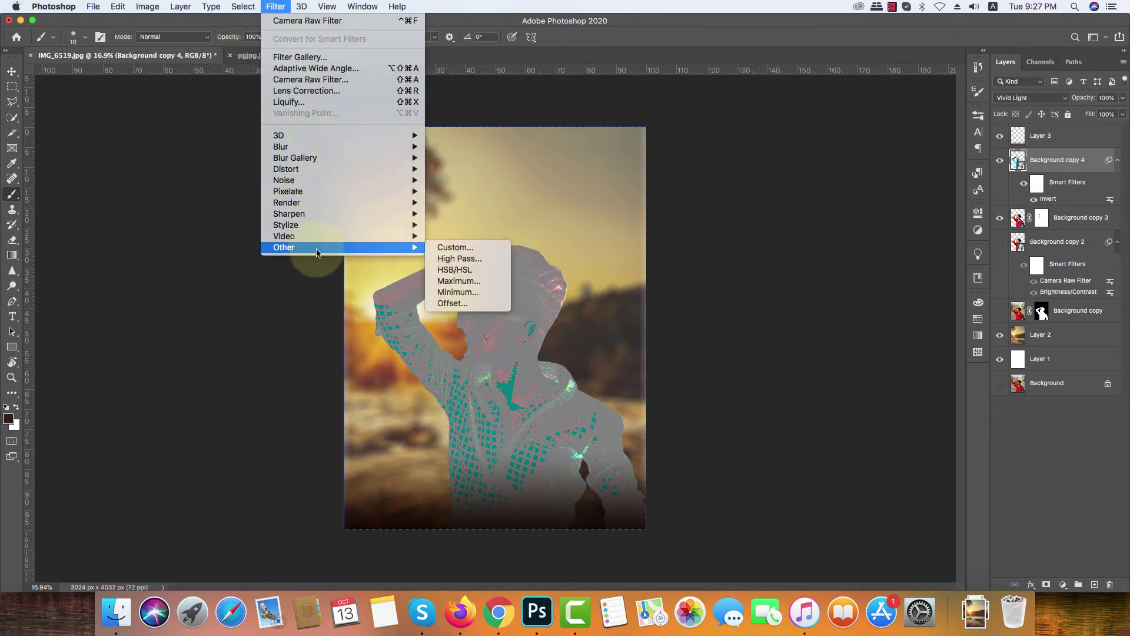
click(462, 259)
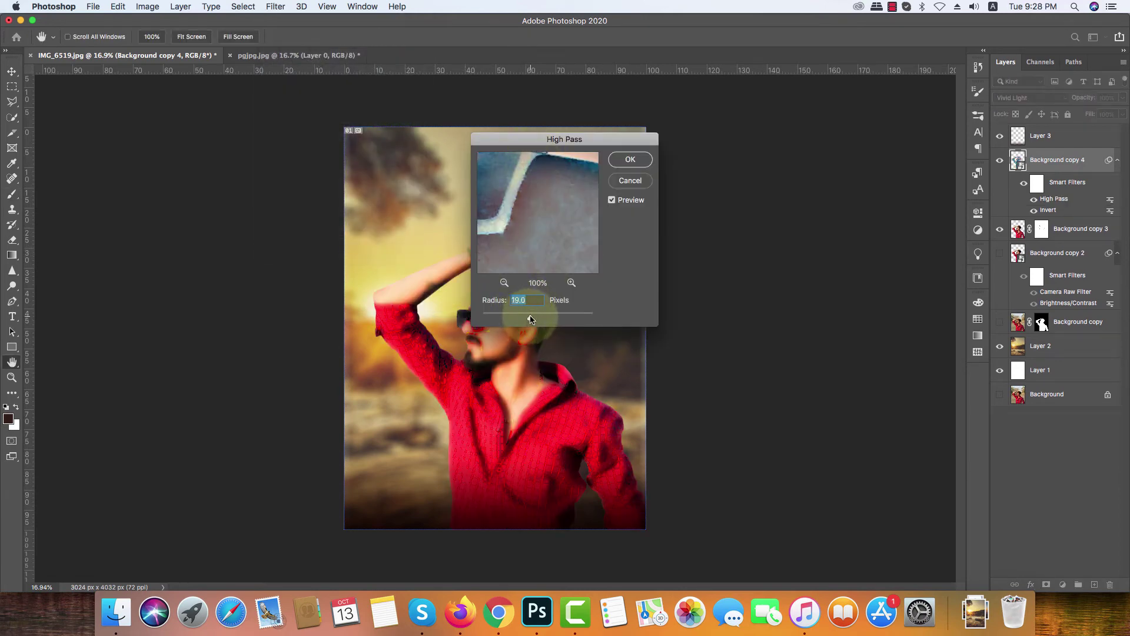
drag(530, 319, 527, 317)
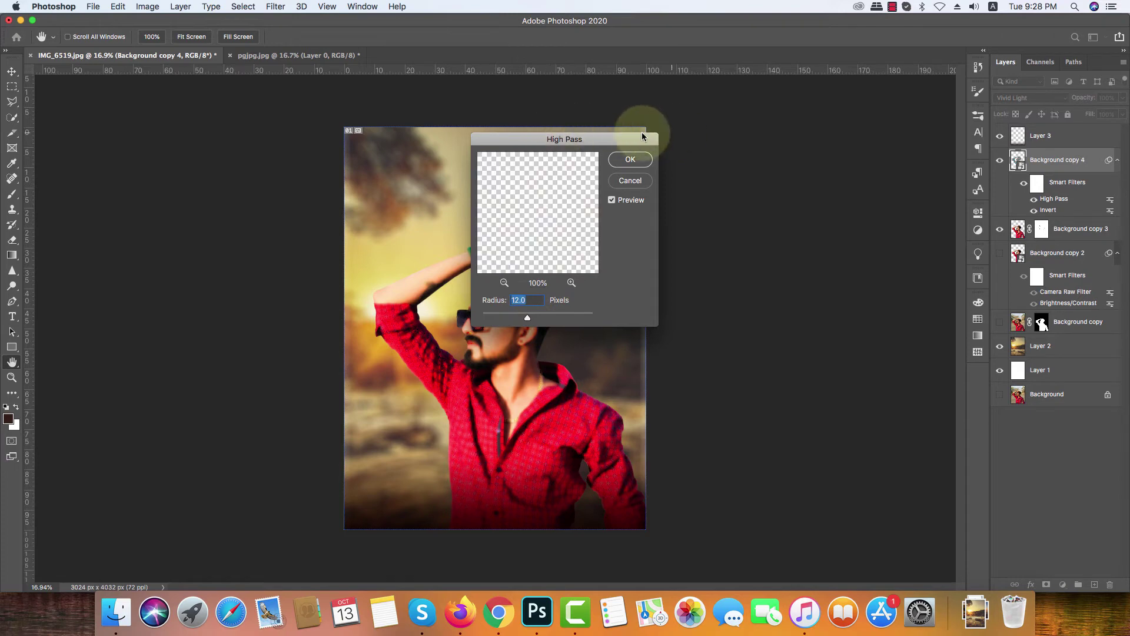
drag(575, 146, 760, 170)
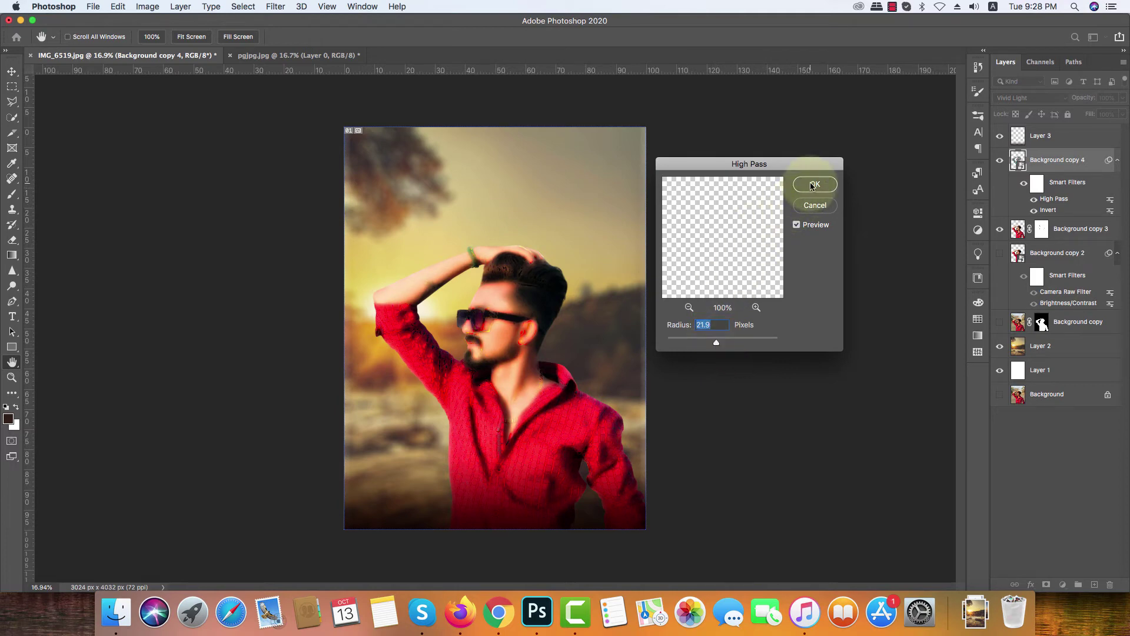
key(Return)
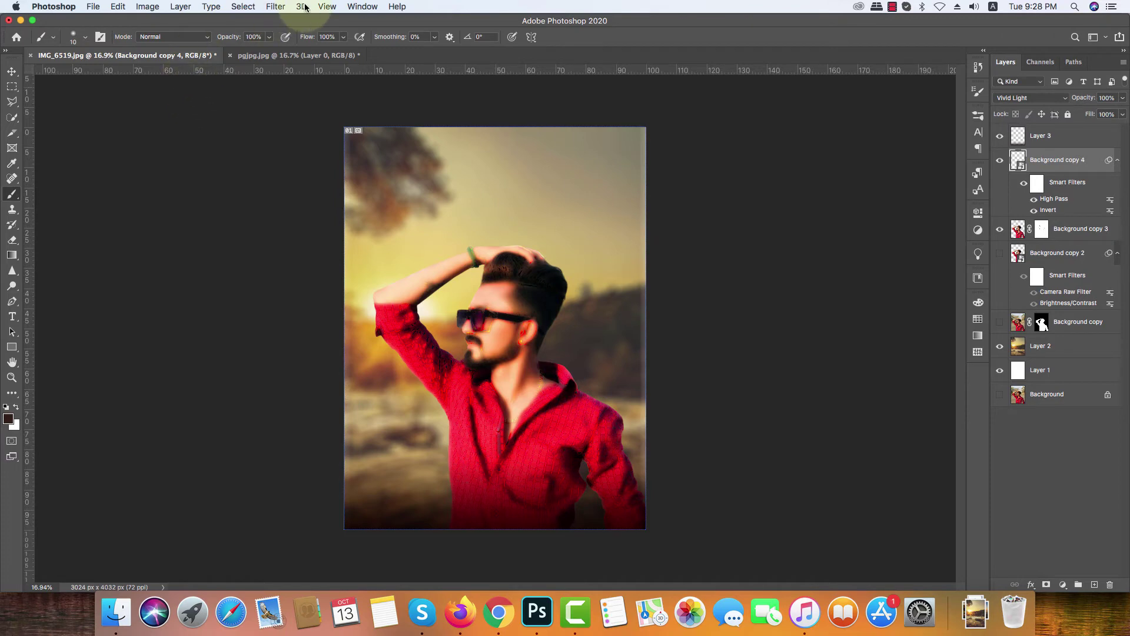
Apply a Gaussian Blur with a radius of about 4 pixels to the same Vivid Light layer
click(273, 6)
mouse_move(295, 148)
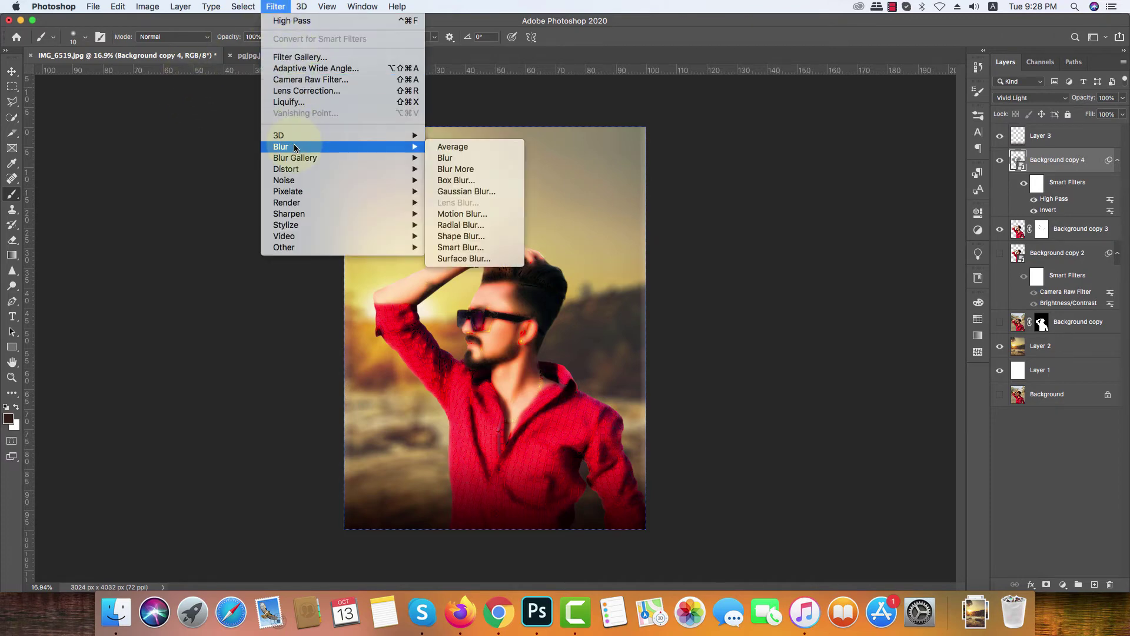
click(487, 191)
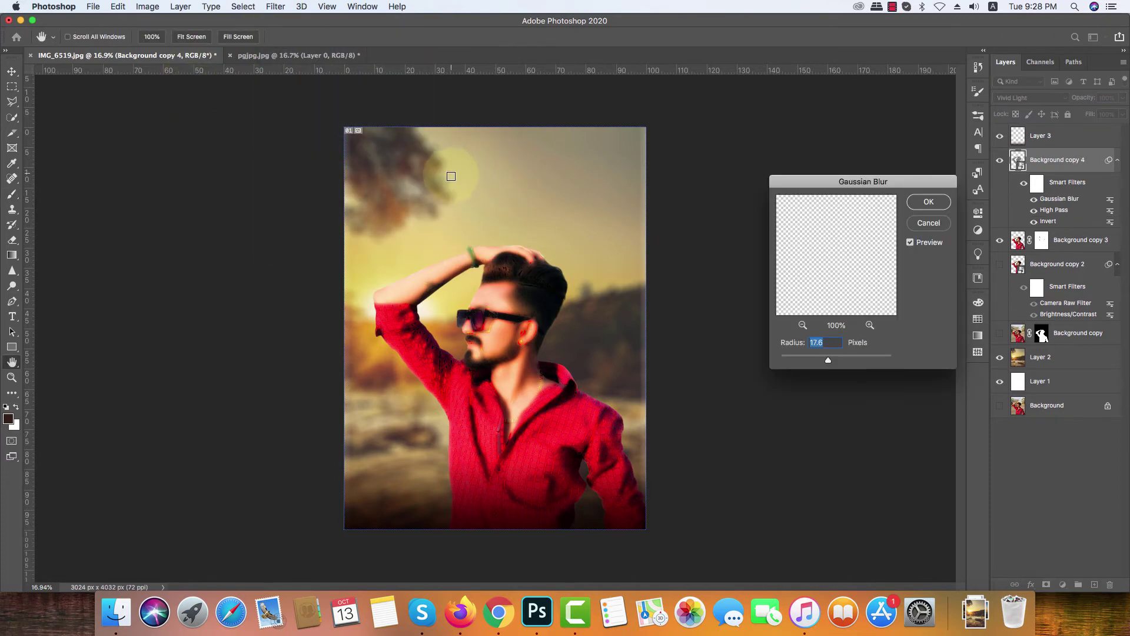
drag(809, 361, 807, 360)
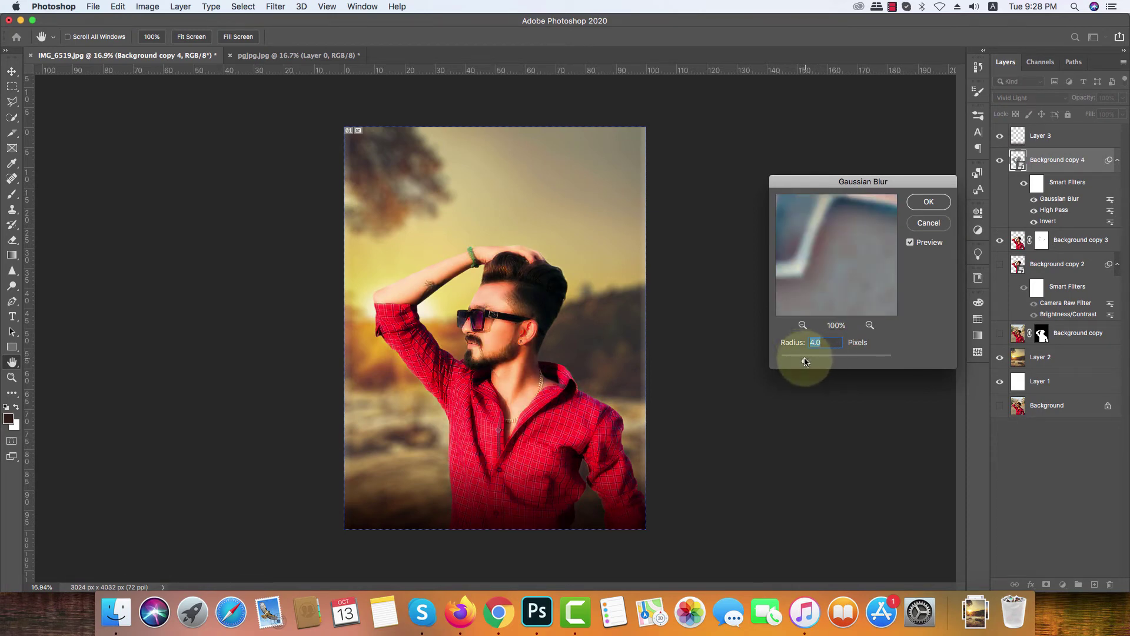
click(928, 202)
Add a layer mask to the skin-smoothing layer, invert it to black, and ready the Brush tool with white as foreground colour
key(b)
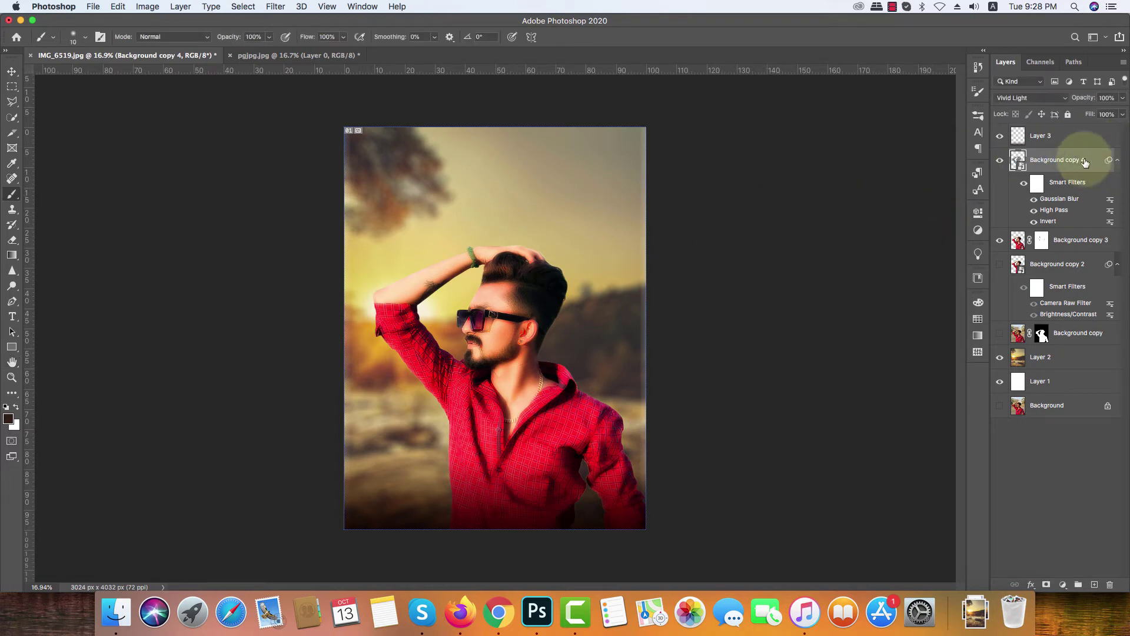
click(1046, 584)
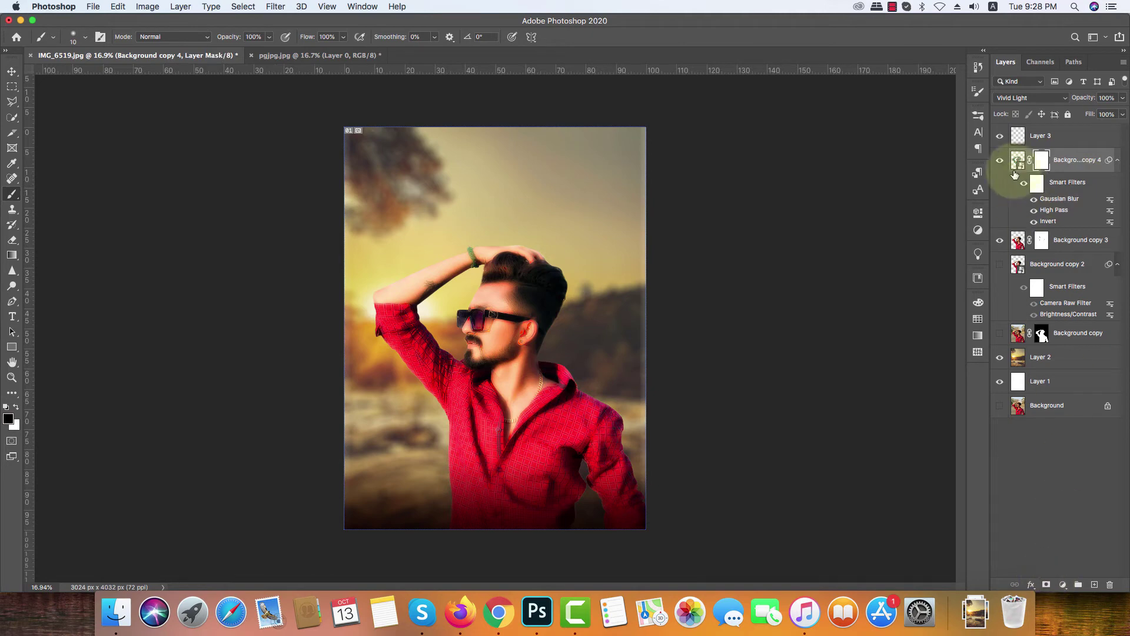
key(super+i)
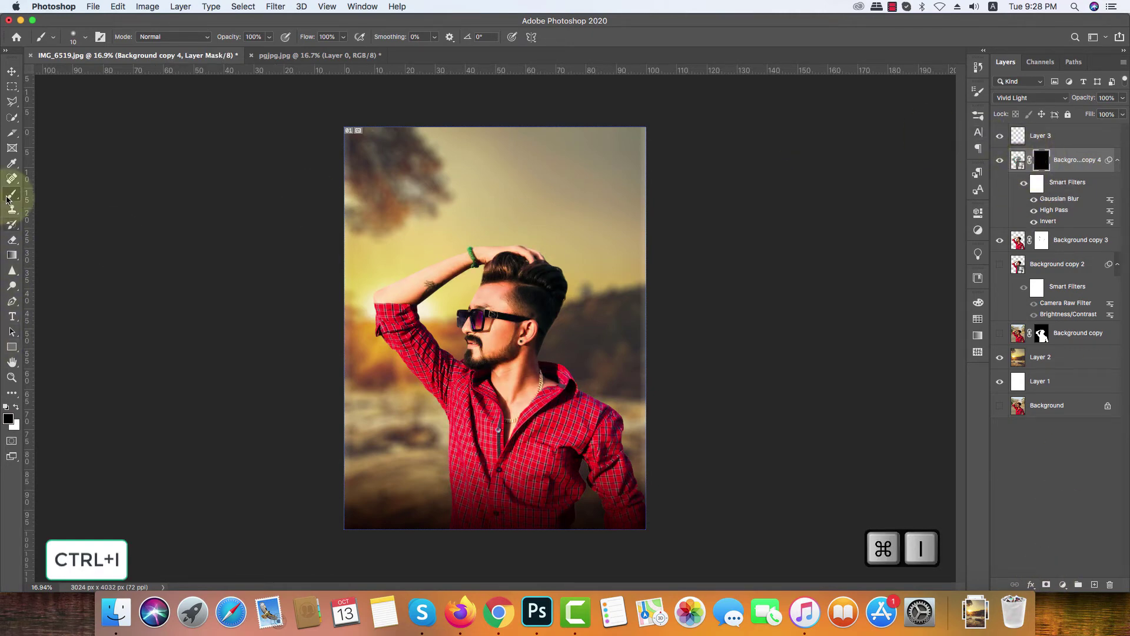
click(16, 410)
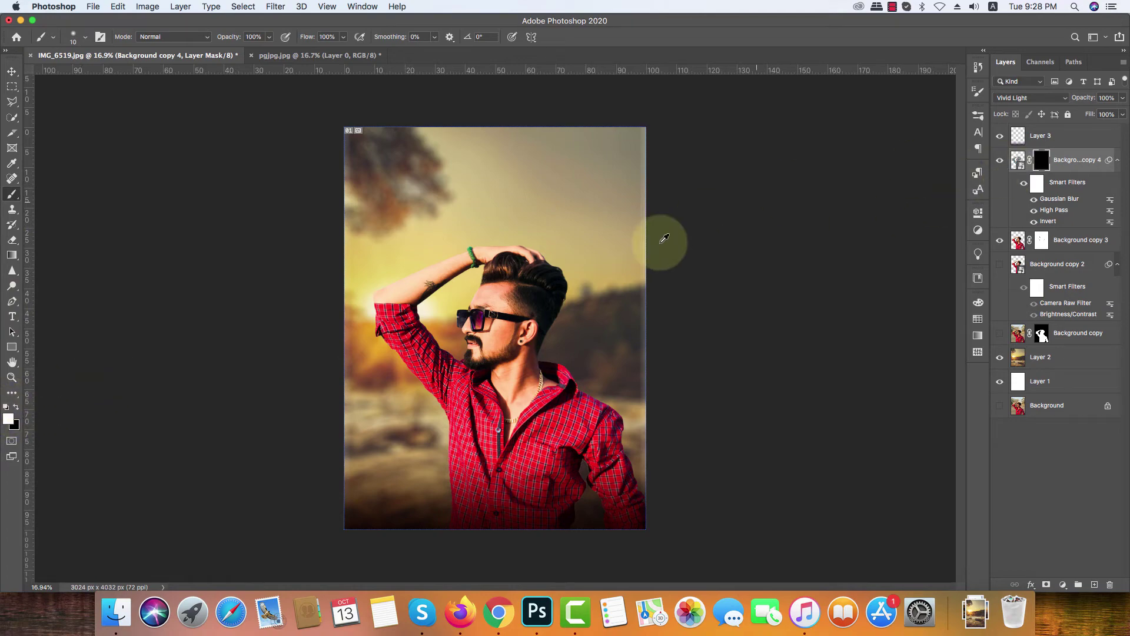
Enlarge the brush to 60 pixels and paint white on the smoothing layer's mask over the cheek, from the sunglasses to the beard
scroll(494, 341, up, 3)
scroll(494, 341, up, 5)
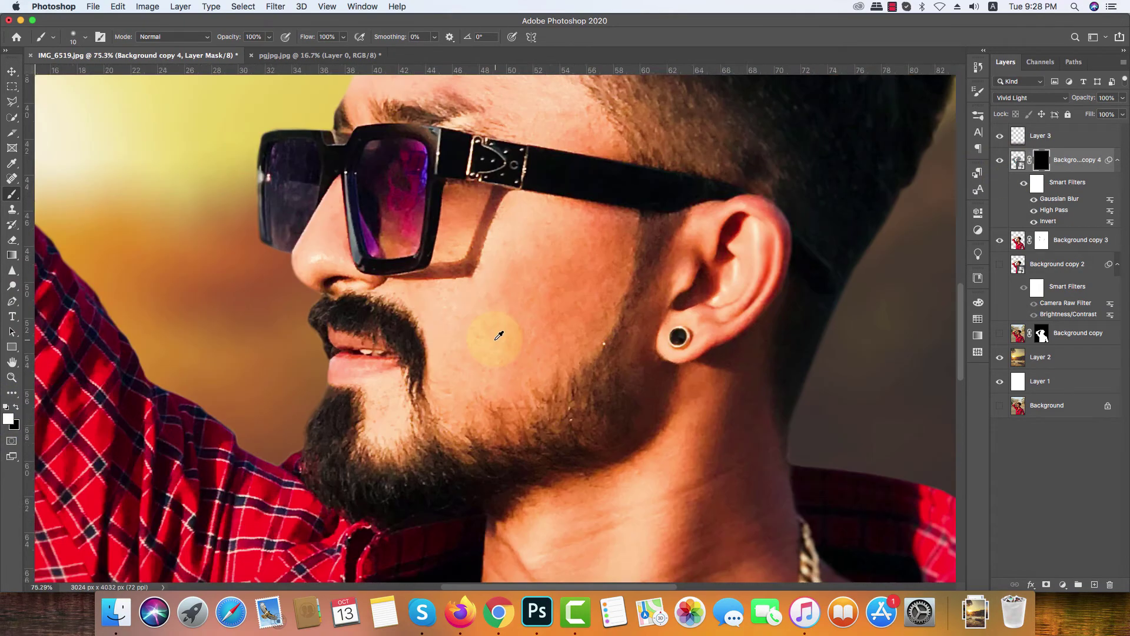
key(bracketright)
key(bracketright)
key(bracketright)
key(bracketright)
key(bracketright)
key(bracketright)
key(bracketright)
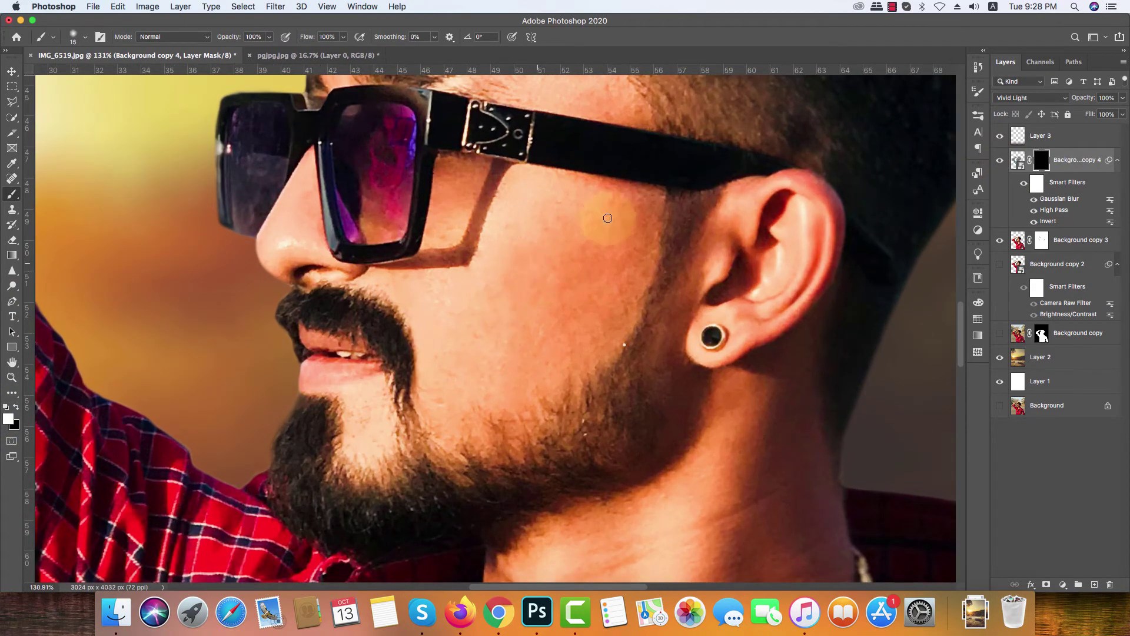
mouse_move(641, 206)
mouse_down()
mouse_move(615, 303)
mouse_move(582, 341)
mouse_move(524, 366)
mouse_move(496, 397)
mouse_up()
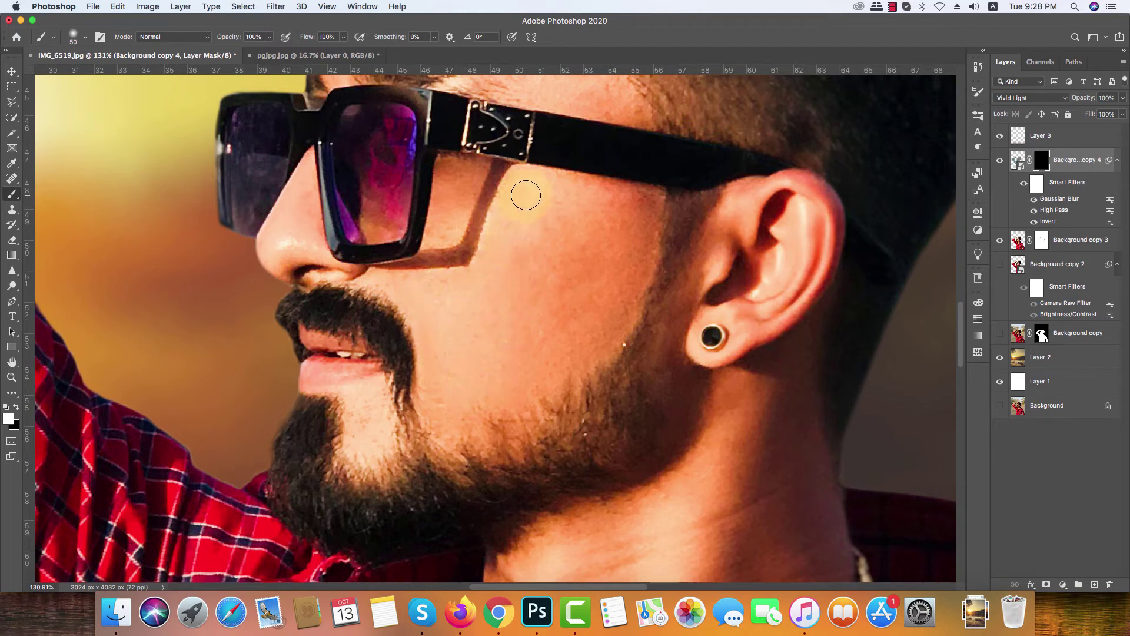
mouse_move(526, 195)
mouse_down()
mouse_move(613, 212)
mouse_move(590, 227)
mouse_move(567, 222)
mouse_up()
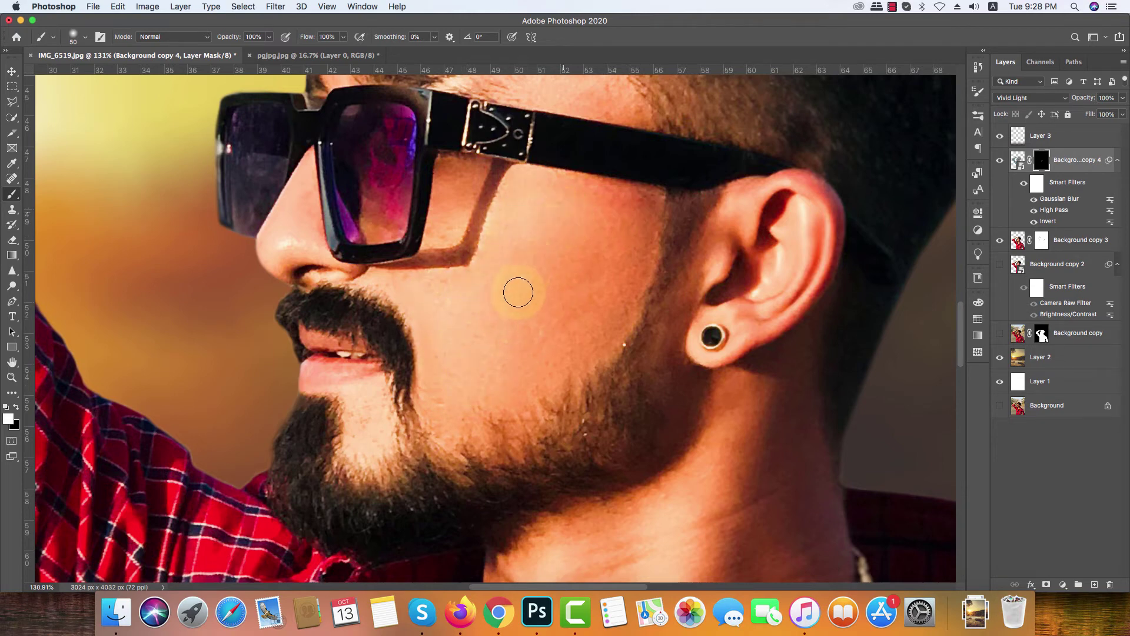
mouse_move(519, 299)
mouse_down()
mouse_move(595, 260)
mouse_move(550, 306)
mouse_move(538, 346)
mouse_move(458, 383)
mouse_up()
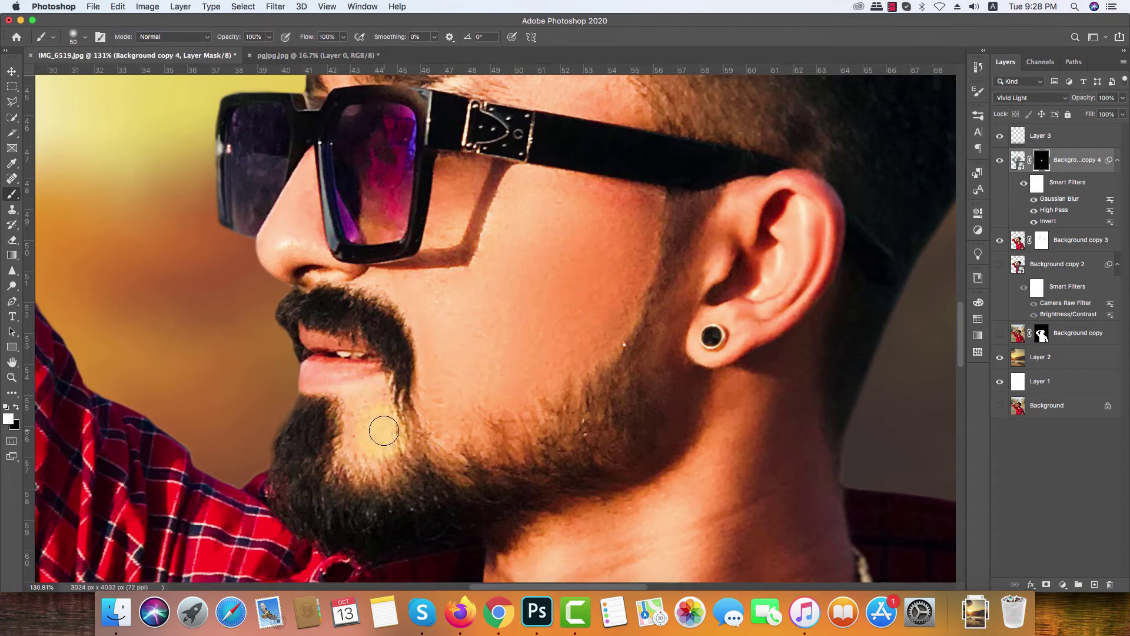
Paint the smoothing in over the chin, lower lip and nose, using a 45-pixel brush for the finer areas, and compare with the layer hidden
mouse_move(384, 431)
mouse_down()
mouse_move(191, 368)
mouse_move(221, 359)
mouse_move(220, 345)
mouse_move(293, 357)
mouse_up()
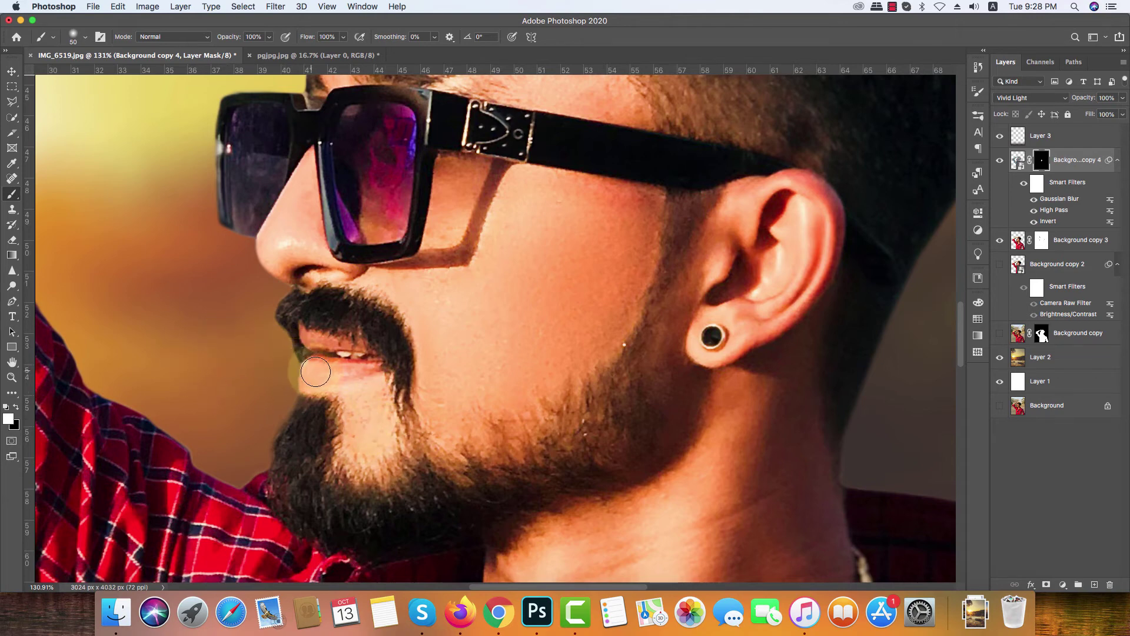
mouse_move(359, 370)
mouse_down()
mouse_move(307, 348)
mouse_move(367, 356)
mouse_up()
key(bracketleft)
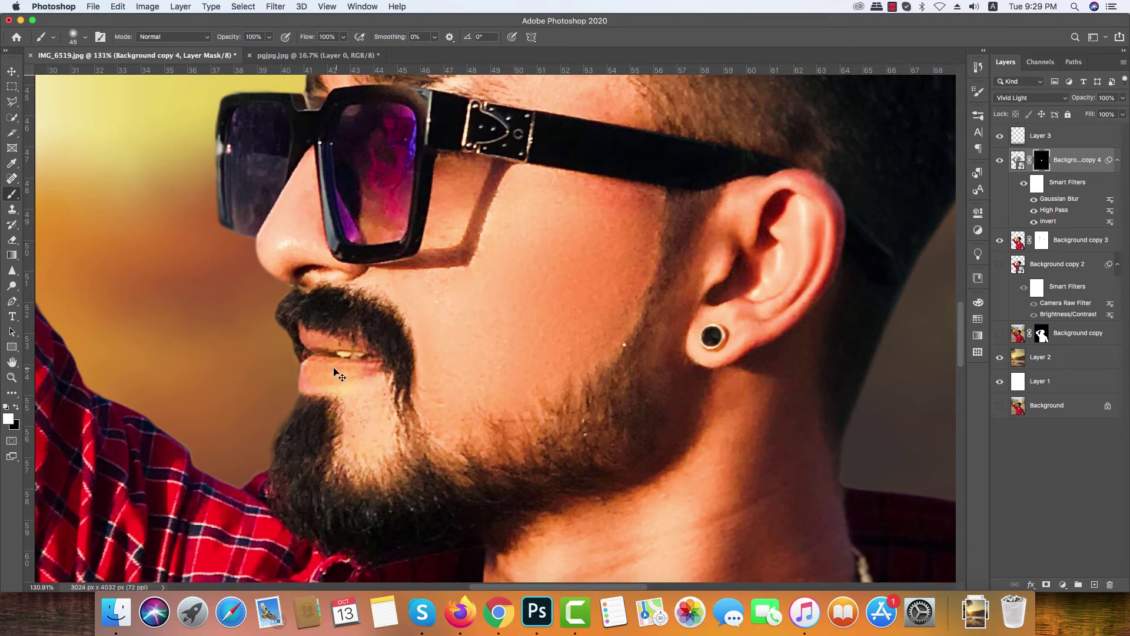
mouse_move(312, 379)
mouse_down()
mouse_move(365, 375)
mouse_move(323, 357)
mouse_move(261, 494)
mouse_up()
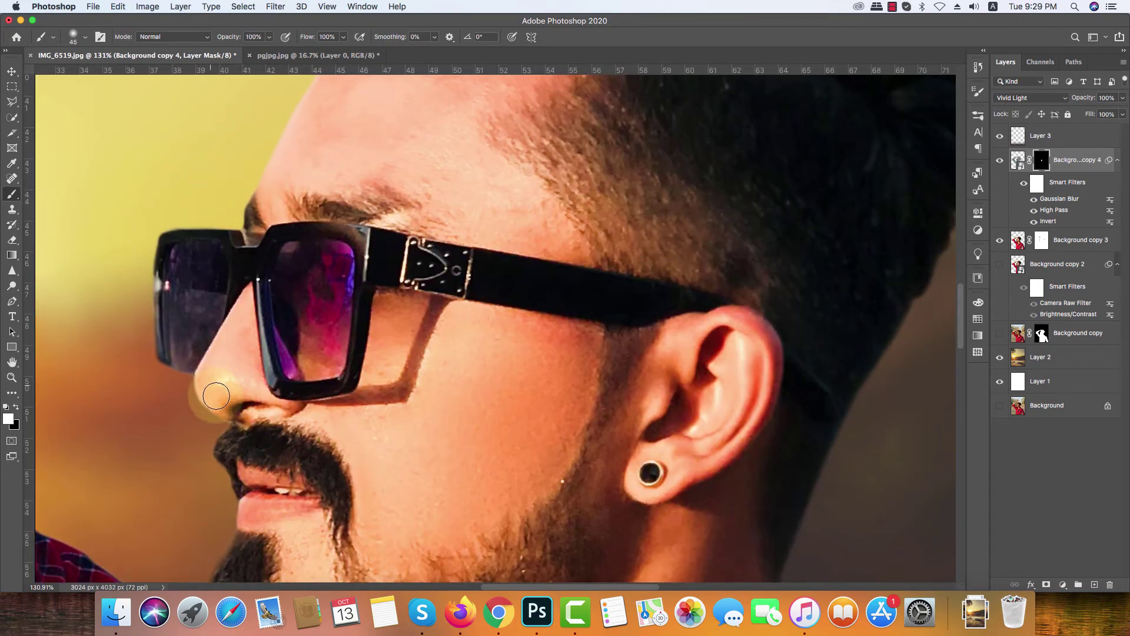
mouse_move(224, 358)
mouse_down()
mouse_move(250, 297)
mouse_move(240, 332)
mouse_up()
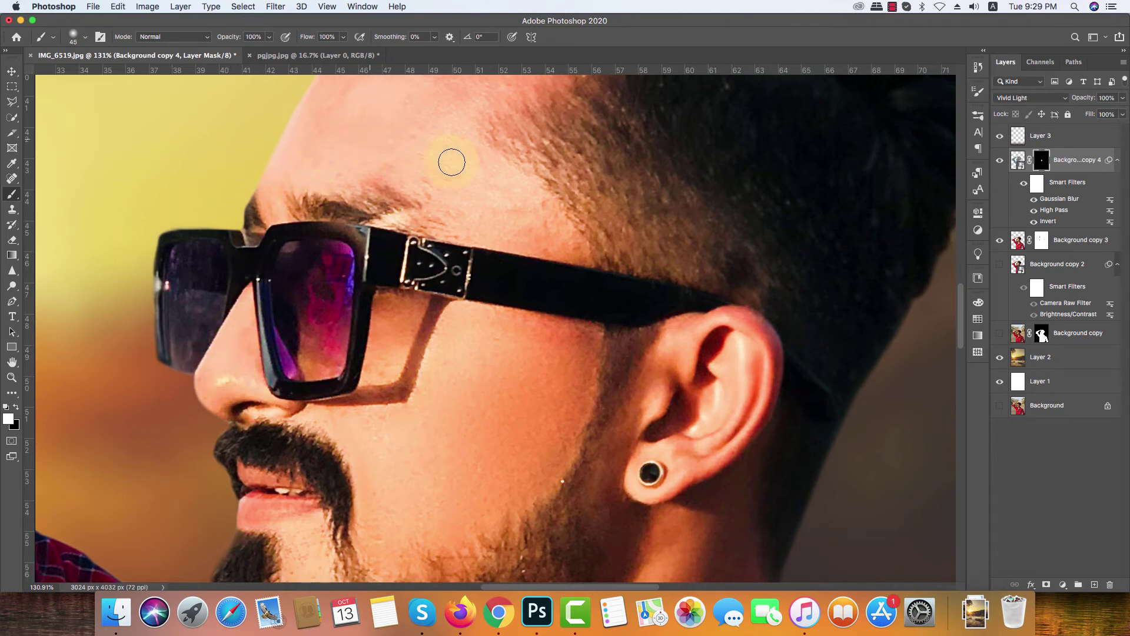
scroll(468, 192, down, 5)
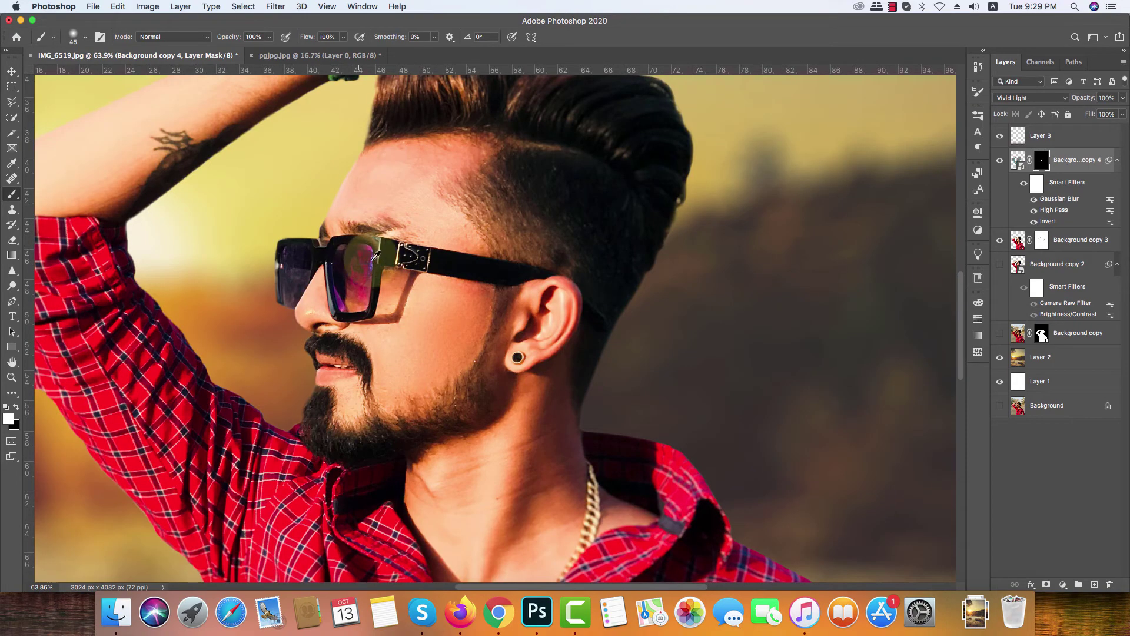
click(1001, 162)
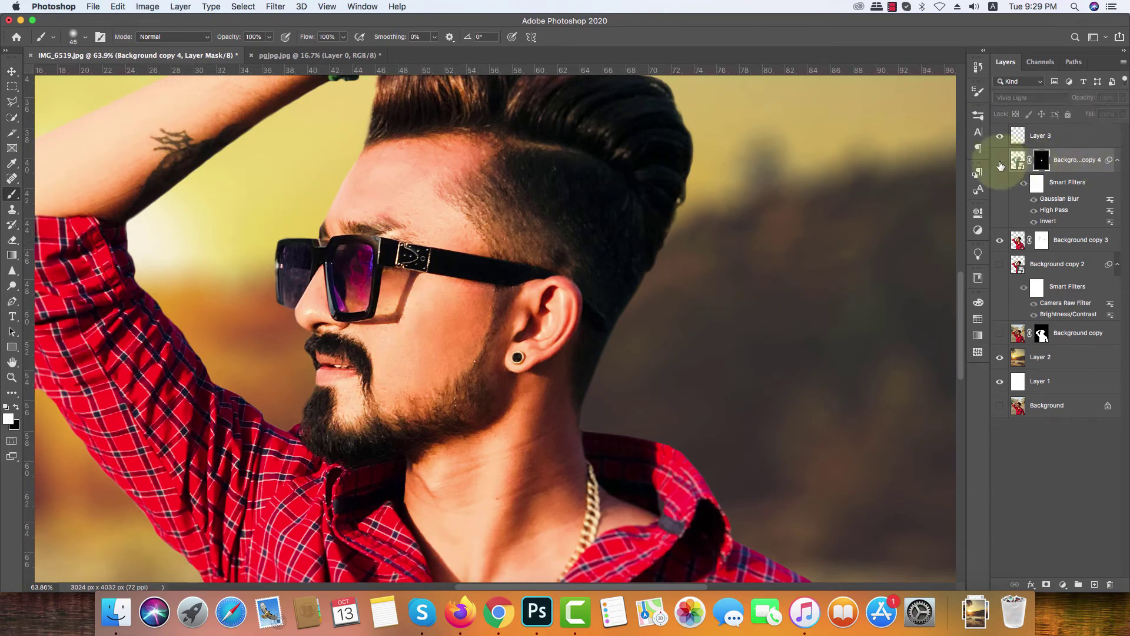
click(1001, 162)
Paint white on the smoothing layer's mask over the forehead and temple, with a brush of about 60 to 70 pixels
scroll(365, 171, up, 3)
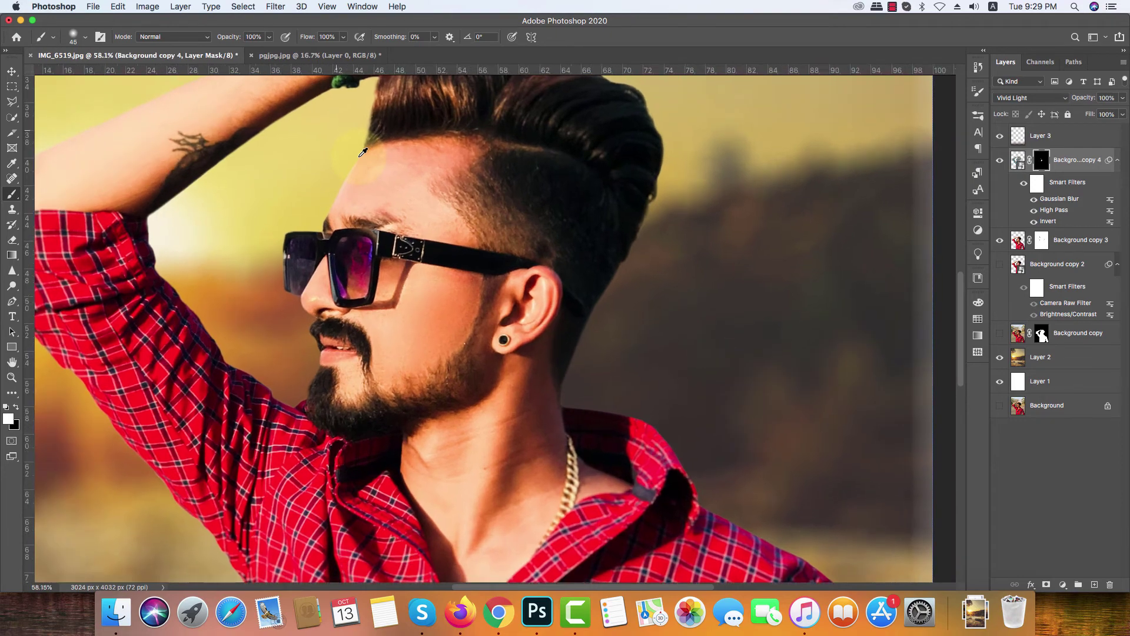
scroll(369, 179, up, 4)
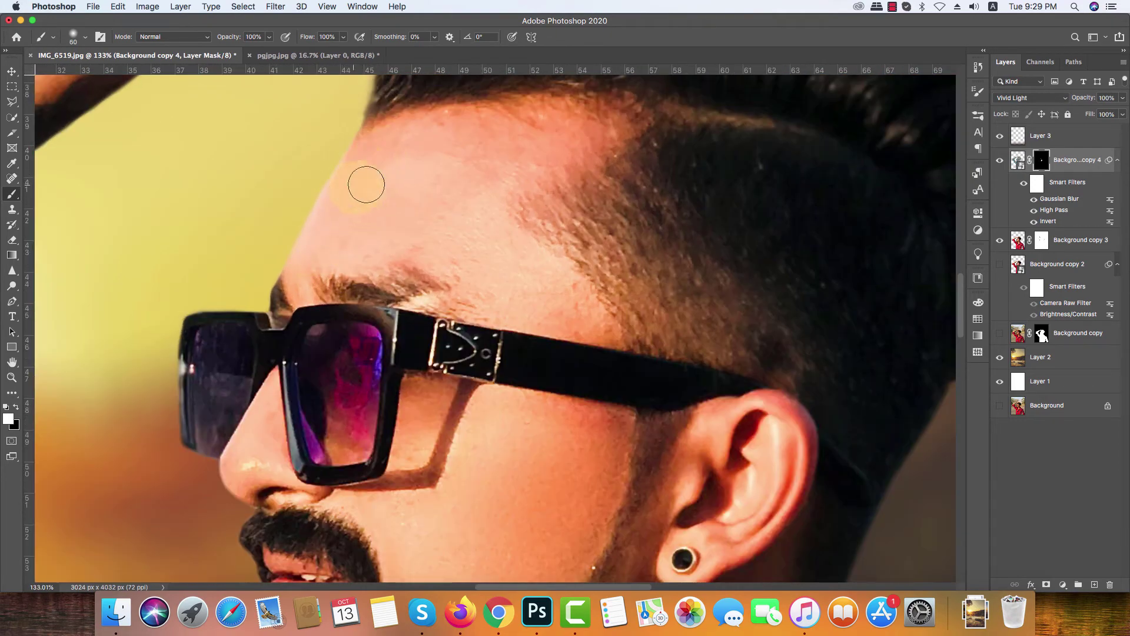
mouse_move(404, 150)
mouse_down()
mouse_move(500, 138)
mouse_move(572, 144)
mouse_move(440, 186)
mouse_up()
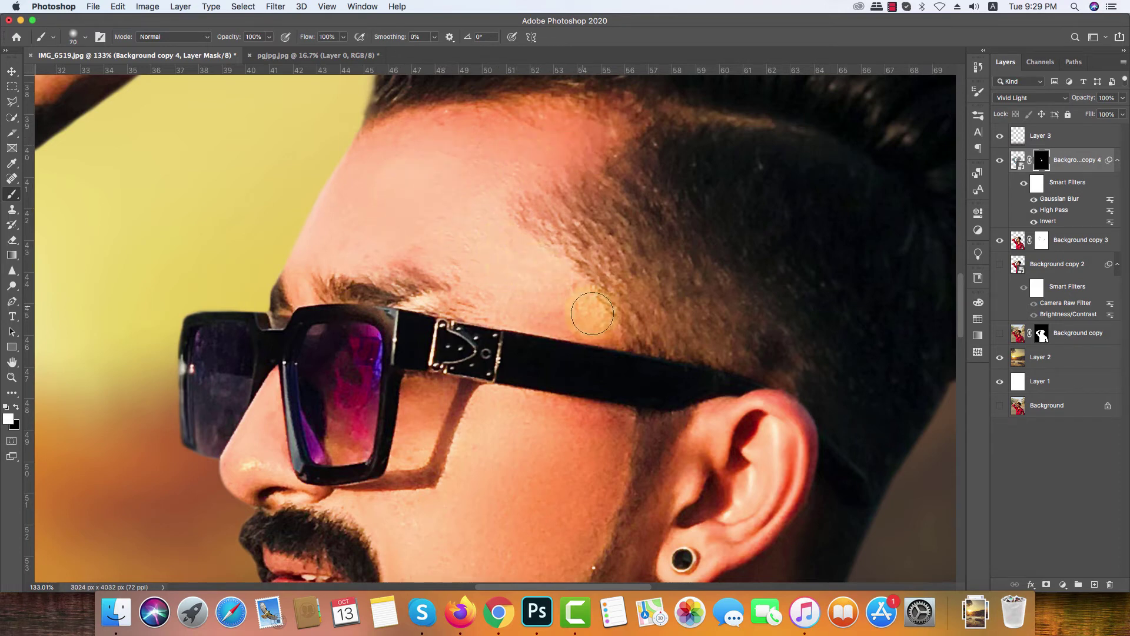
drag(449, 270, 407, 132)
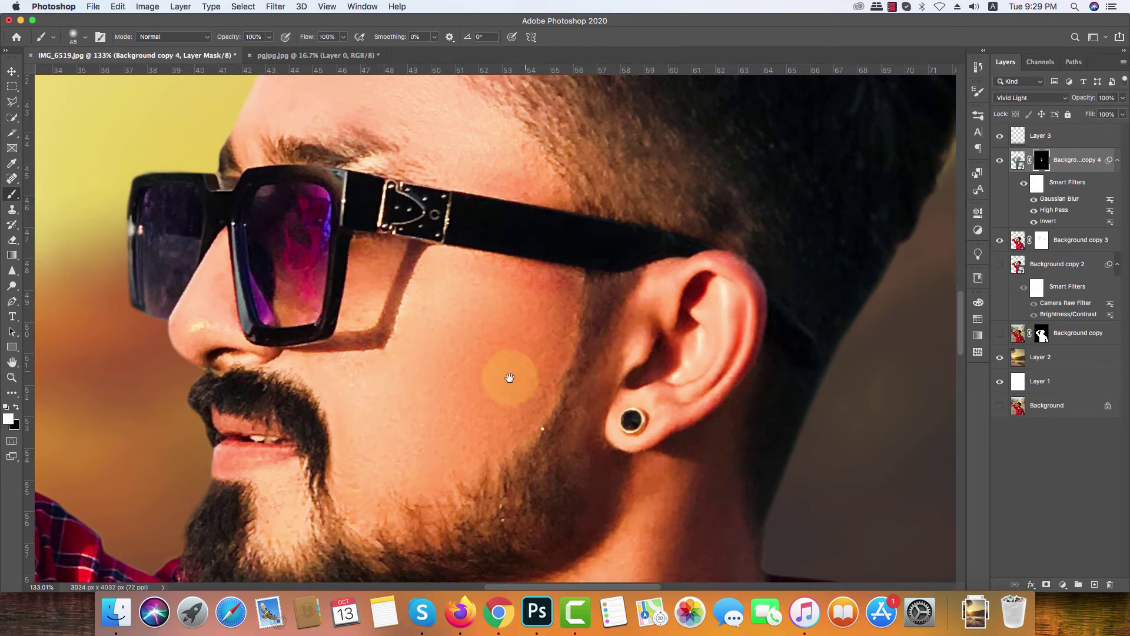
Enlarge the brush to 100 pixels and paint the smoothing in over the neck and upper chest, inside the shirt collar
drag(507, 378, 484, 187)
drag(508, 282, 510, 196)
drag(515, 478, 515, 389)
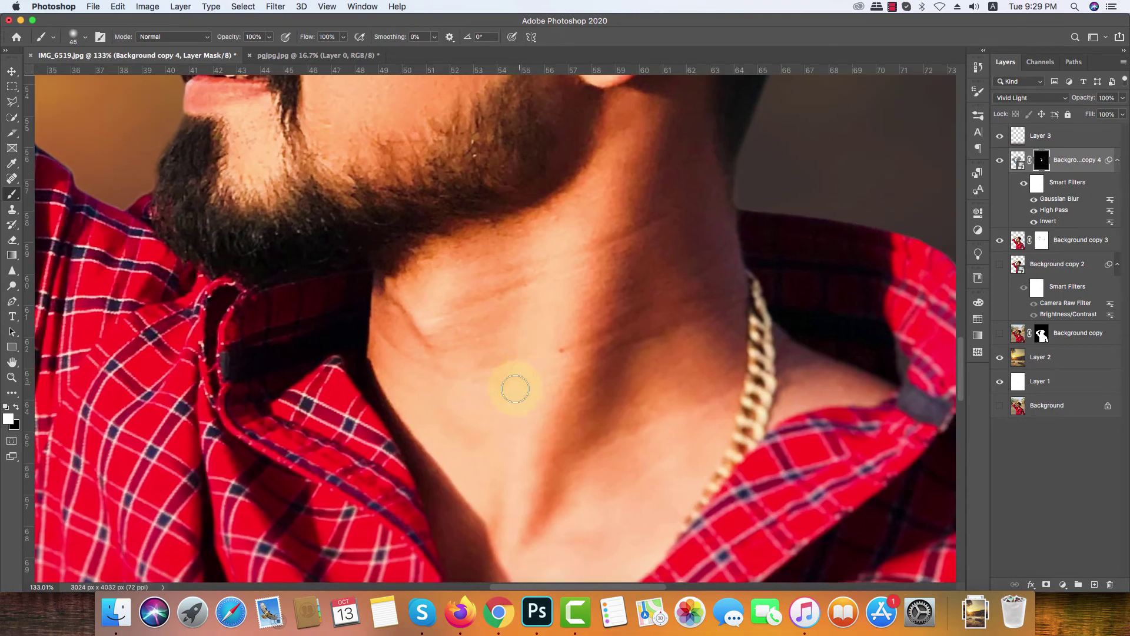
key(bracketright)
key(bracketright)
key(bracketright)
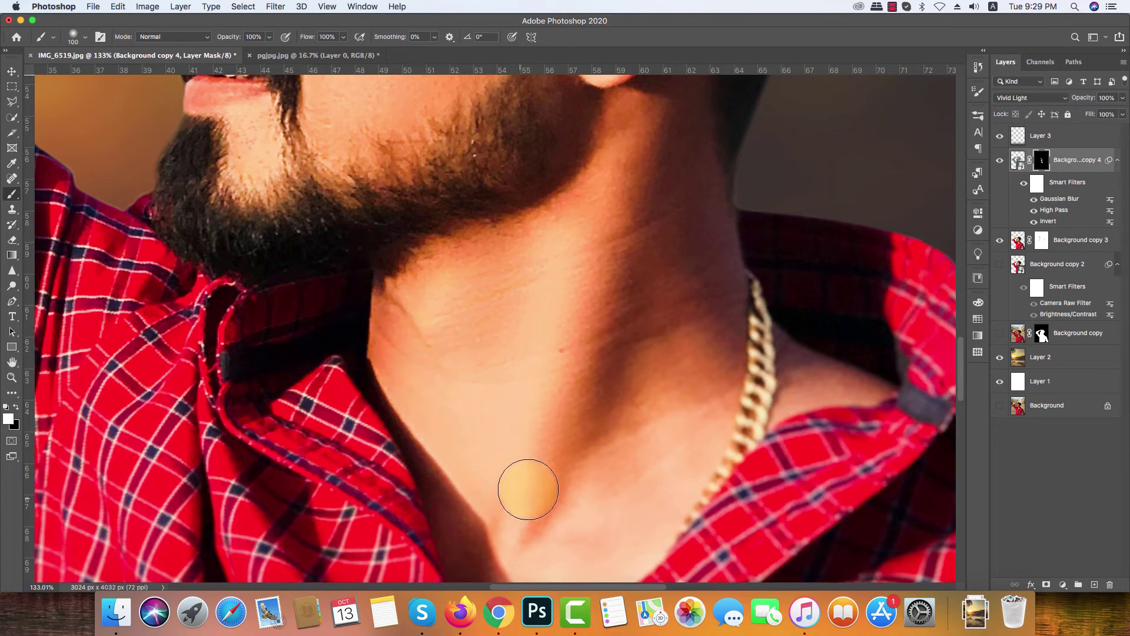
scroll(454, 263, down, 10)
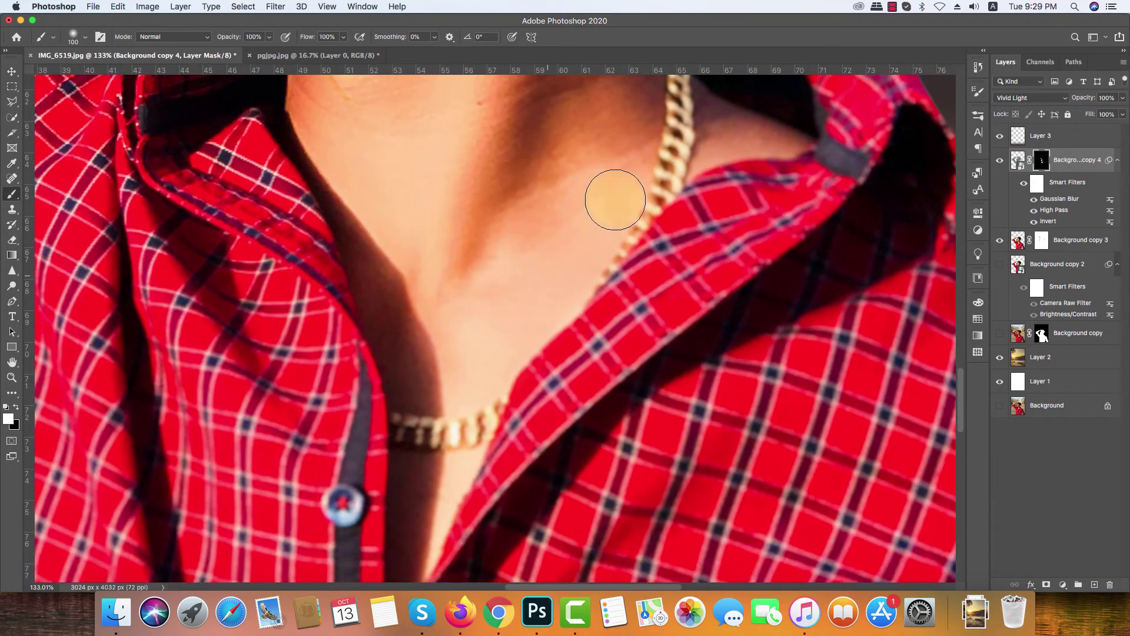
scroll(475, 315, down, 3)
scroll(424, 235, up, 8)
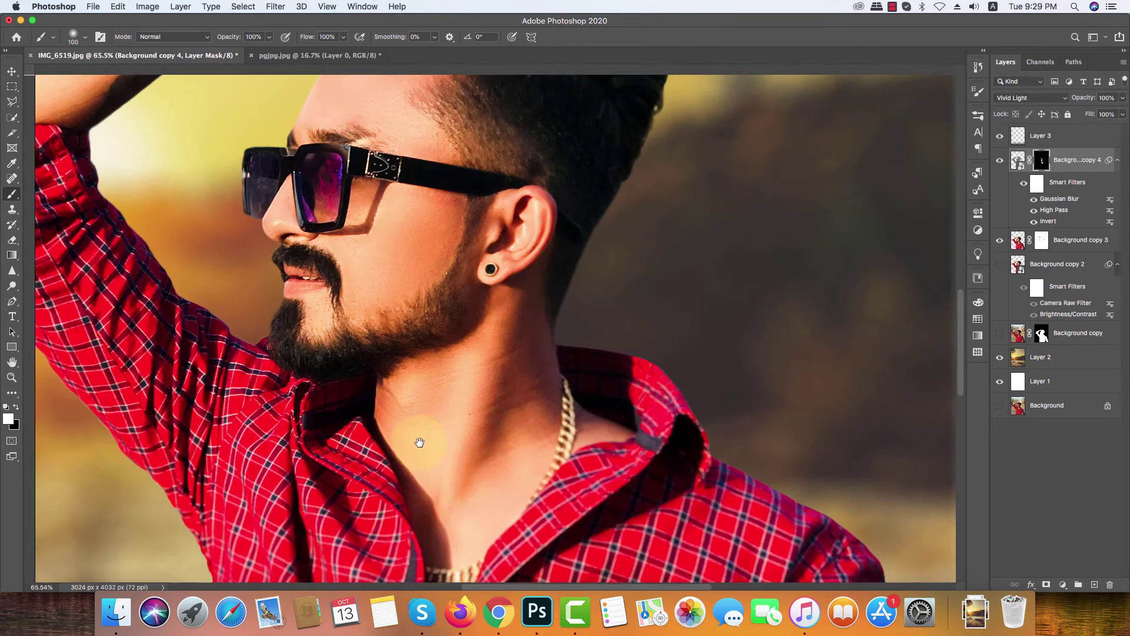
Lower the brush opacity to 37% and paint a lighter smoothing over the ear
click(271, 37)
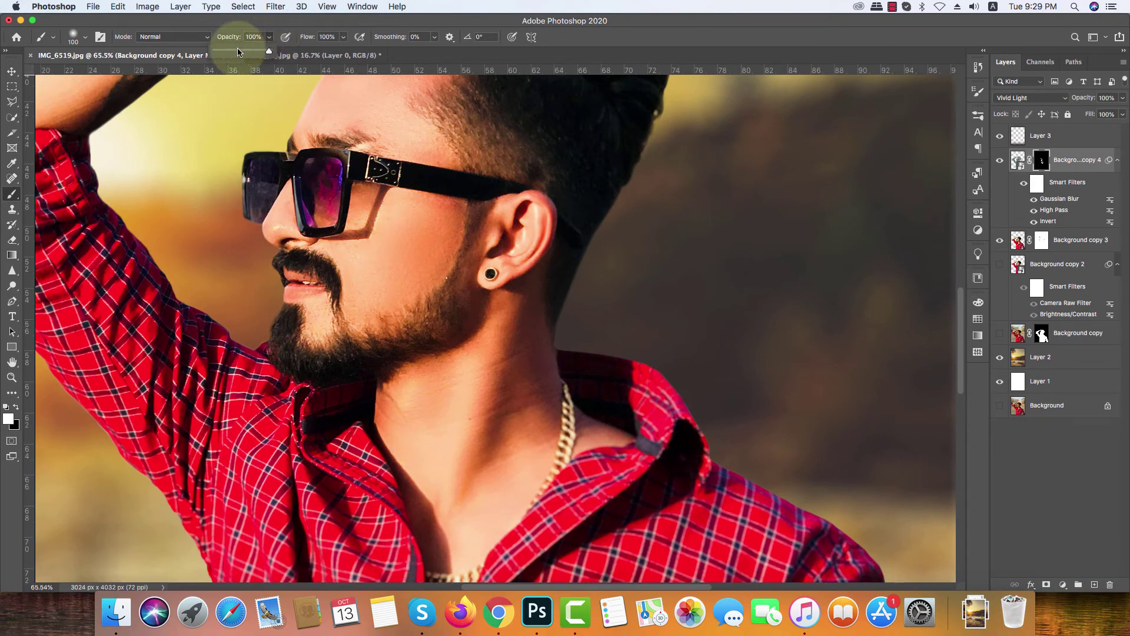
scroll(509, 230, up, 5)
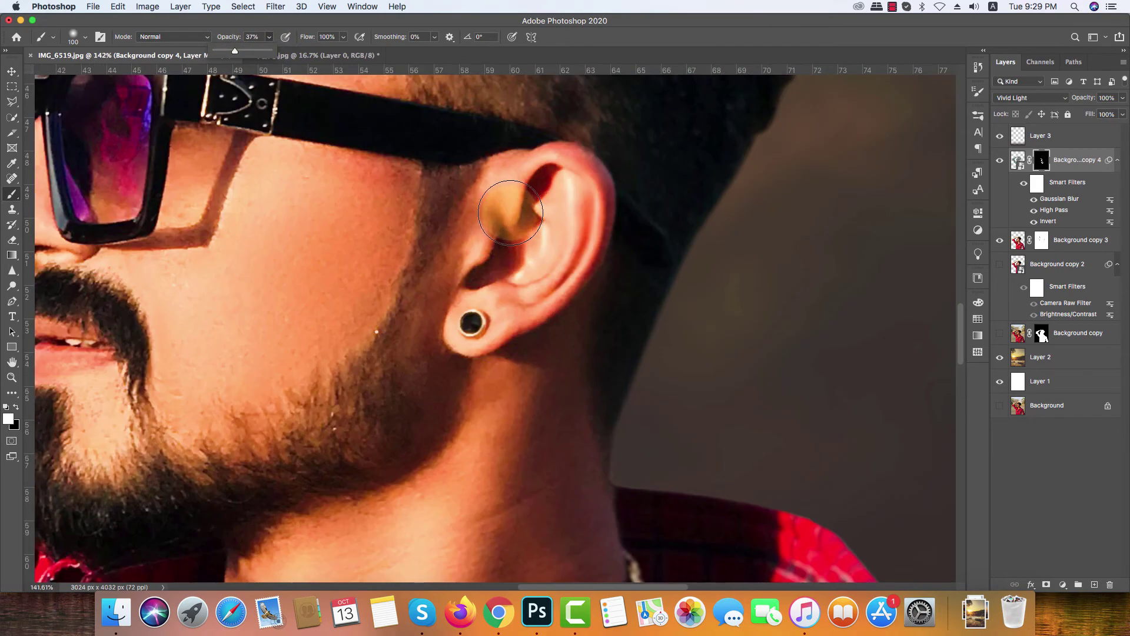
click(514, 191)
mouse_move(539, 178)
mouse_down()
mouse_move(571, 242)
mouse_move(524, 295)
mouse_move(471, 320)
mouse_move(493, 259)
mouse_up()
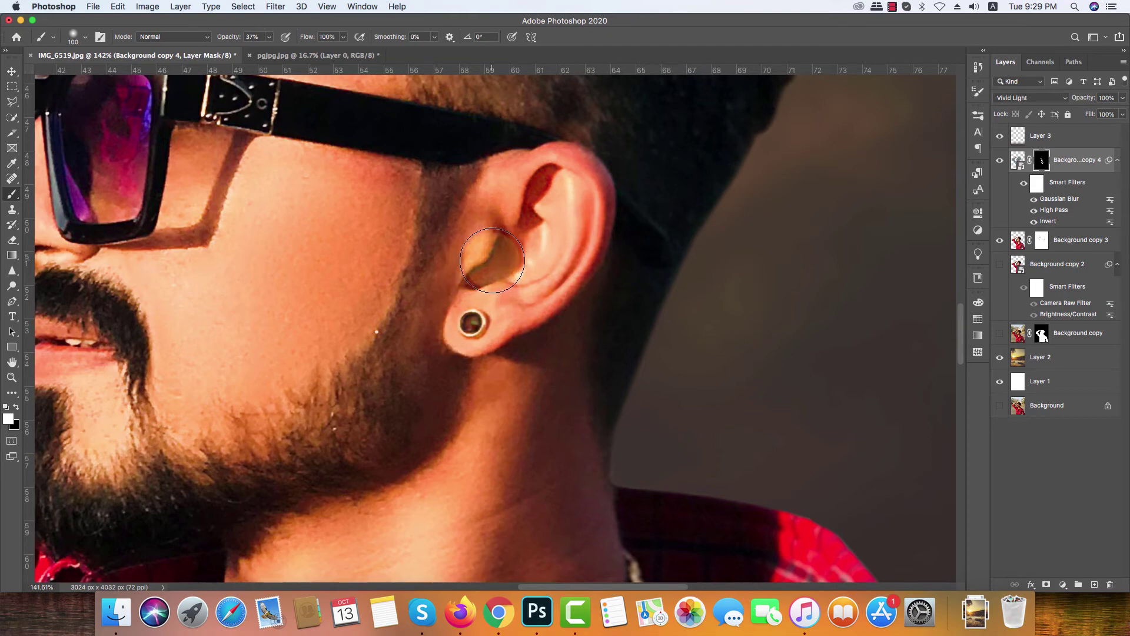
scroll(440, 290, up, 3)
scroll(445, 286, down, 5)
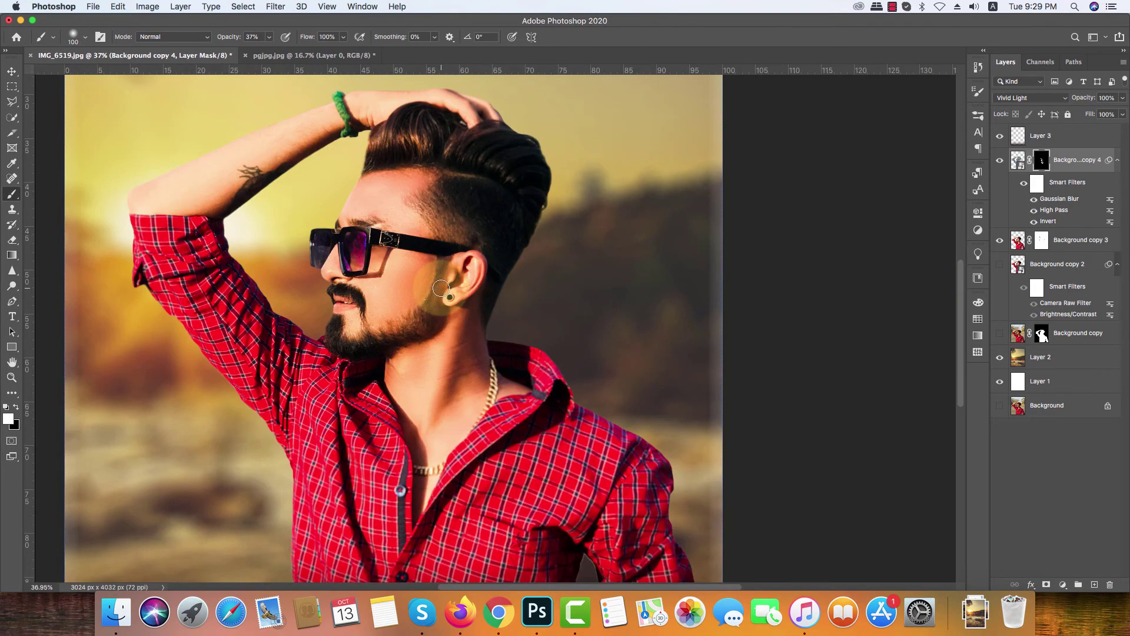
Touch up the remaining neck and chest skin on the mask at 37% opacity, and compare with the smoothing layer hidden
scroll(441, 289, up, 3)
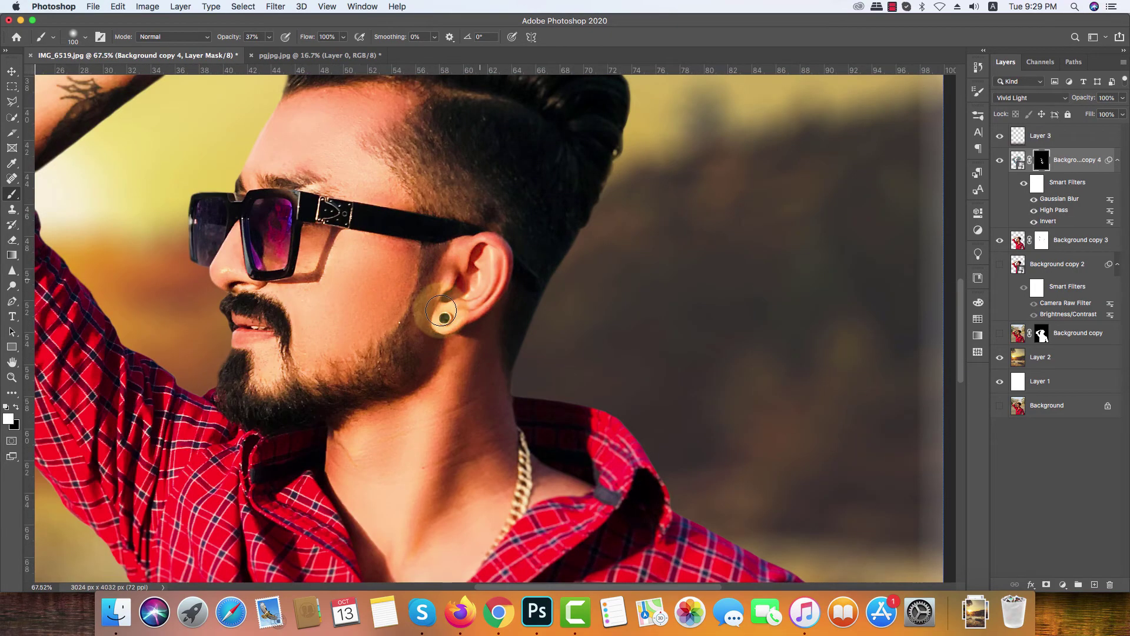
mouse_move(274, 241)
mouse_down()
mouse_move(331, 370)
mouse_move(394, 282)
mouse_move(403, 197)
mouse_up()
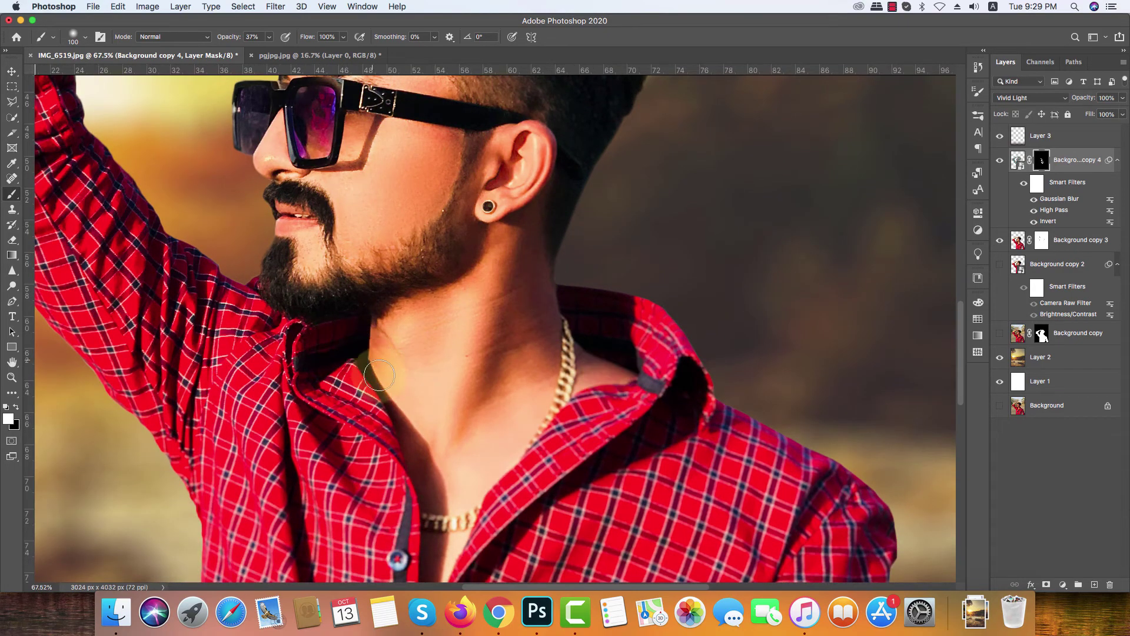
scroll(416, 412, down, 5)
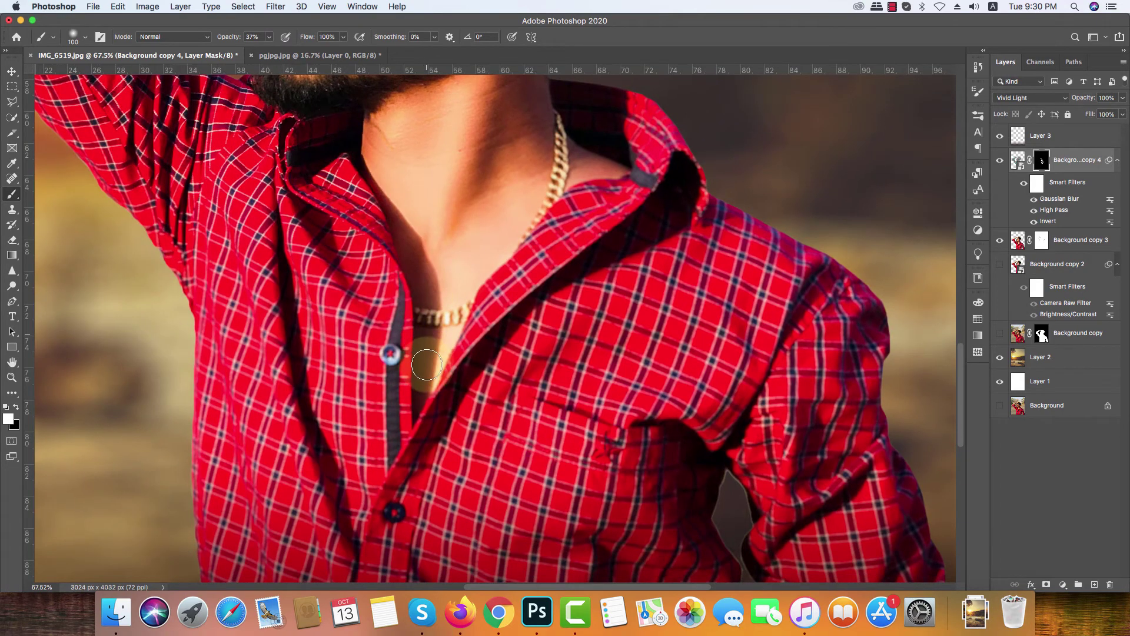
scroll(419, 346, down, 10)
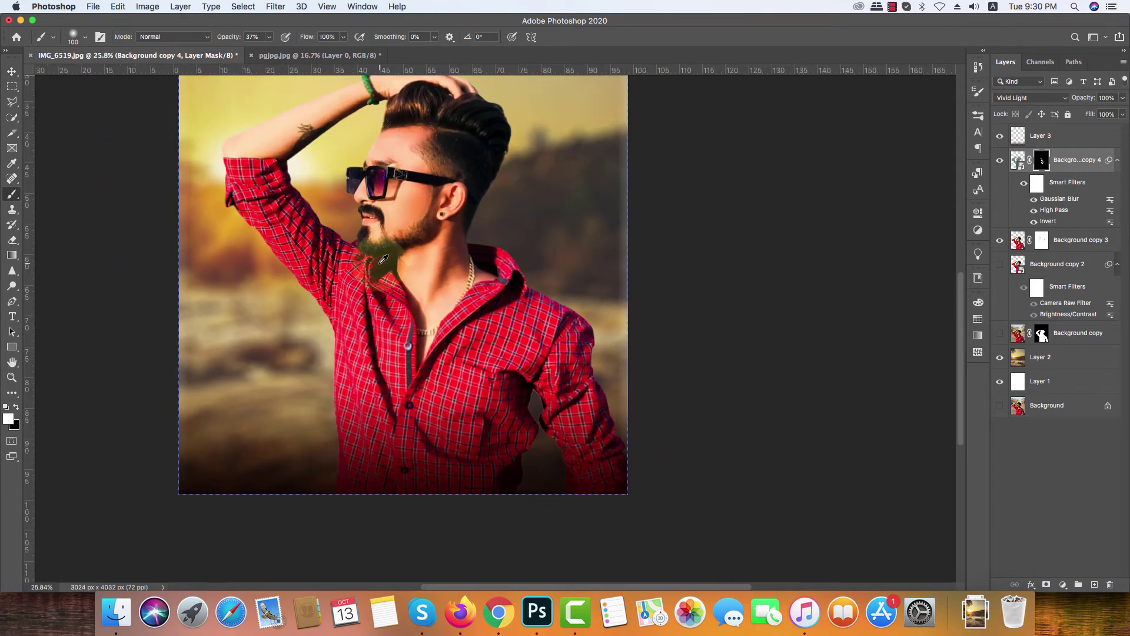
scroll(411, 232, up, 10)
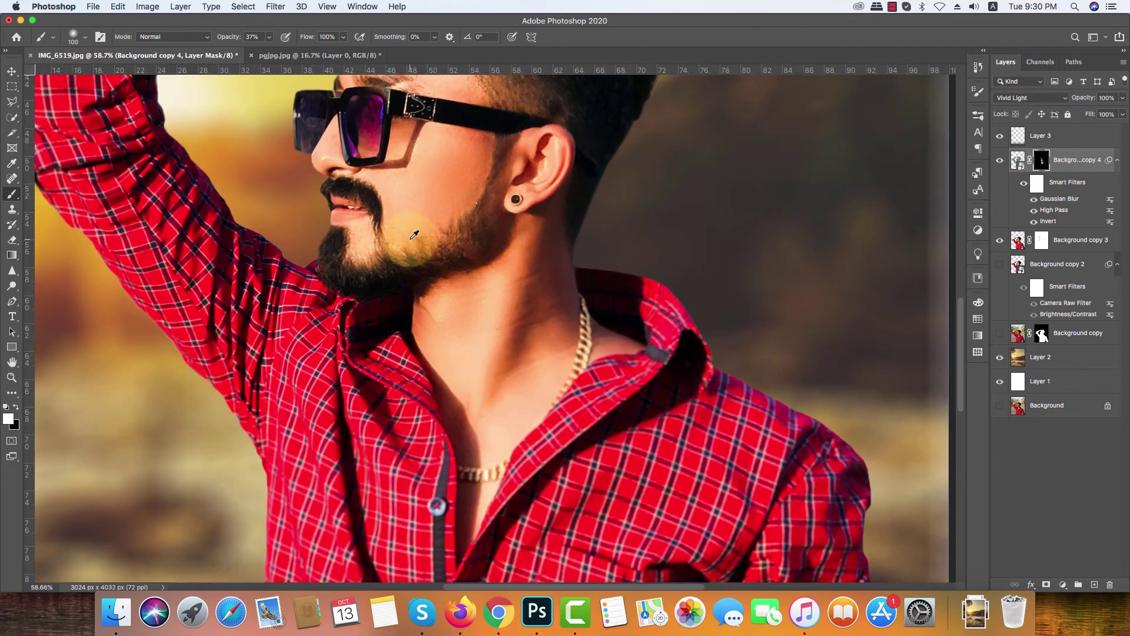
scroll(403, 231, down, 5)
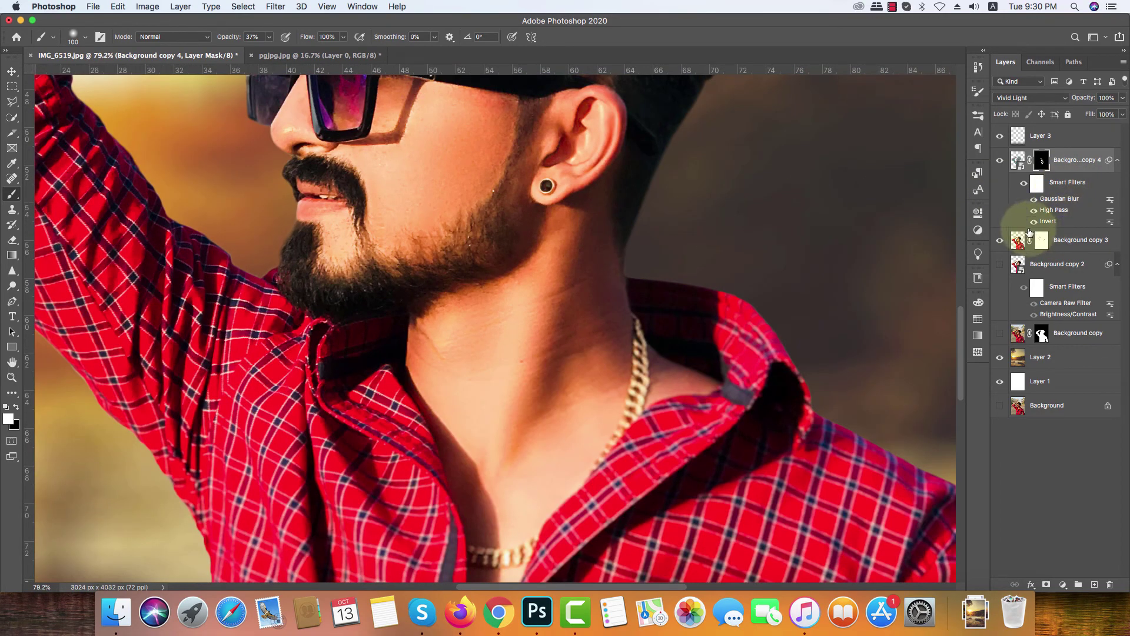
click(999, 160)
click(1000, 160)
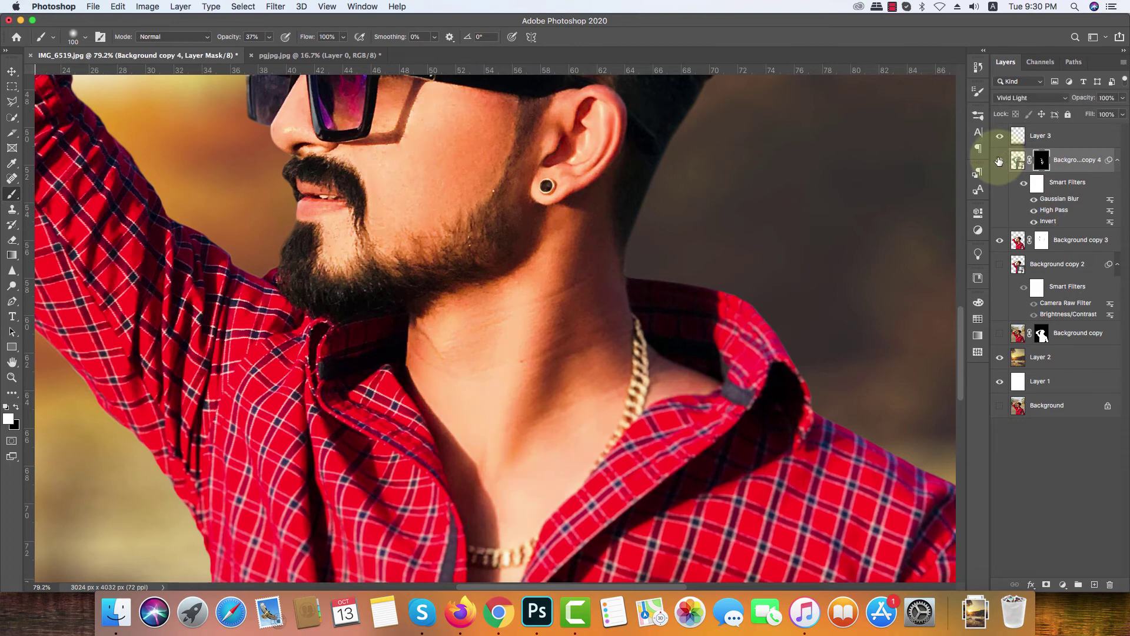
Duplicate the Background copy 3 layer and switch to the Mixer Brush tool
click(1077, 249)
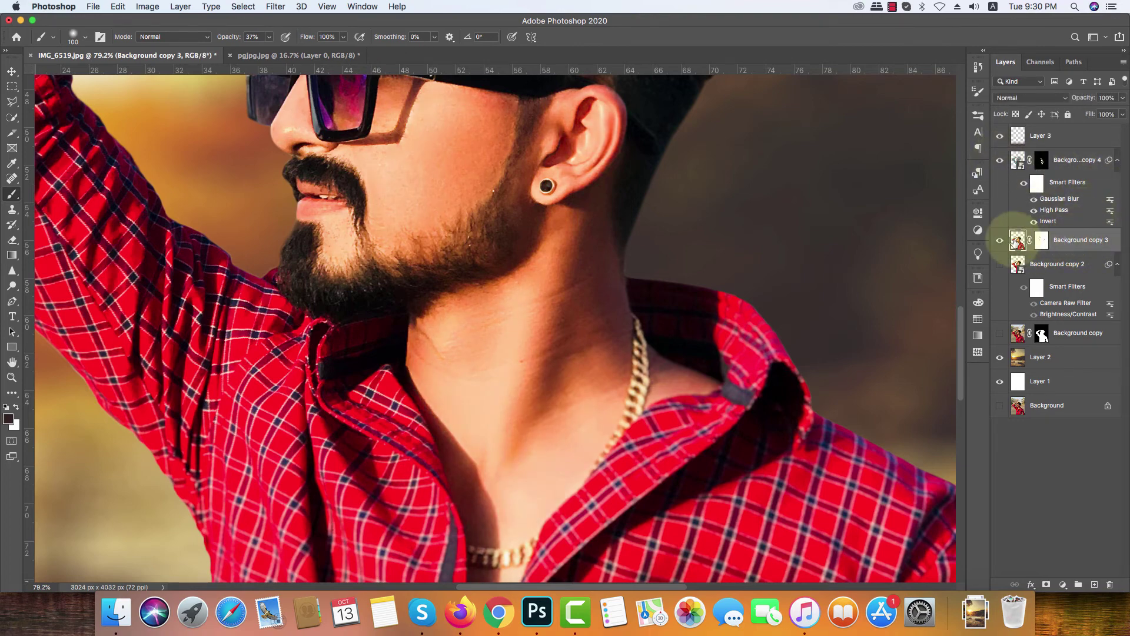
key(super+j)
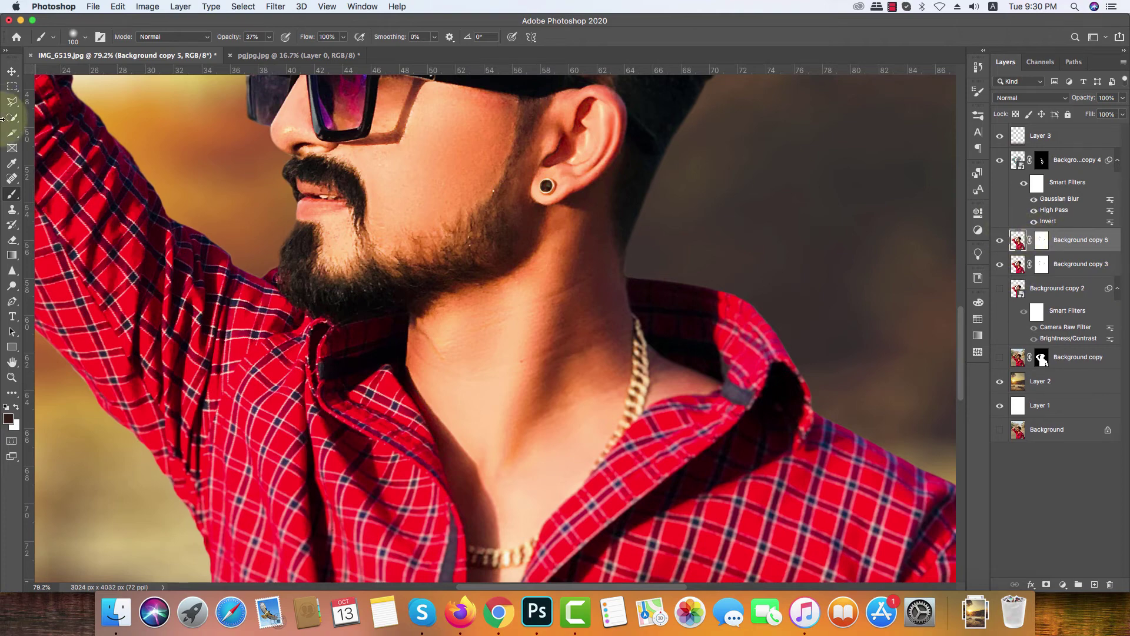
click(12, 194)
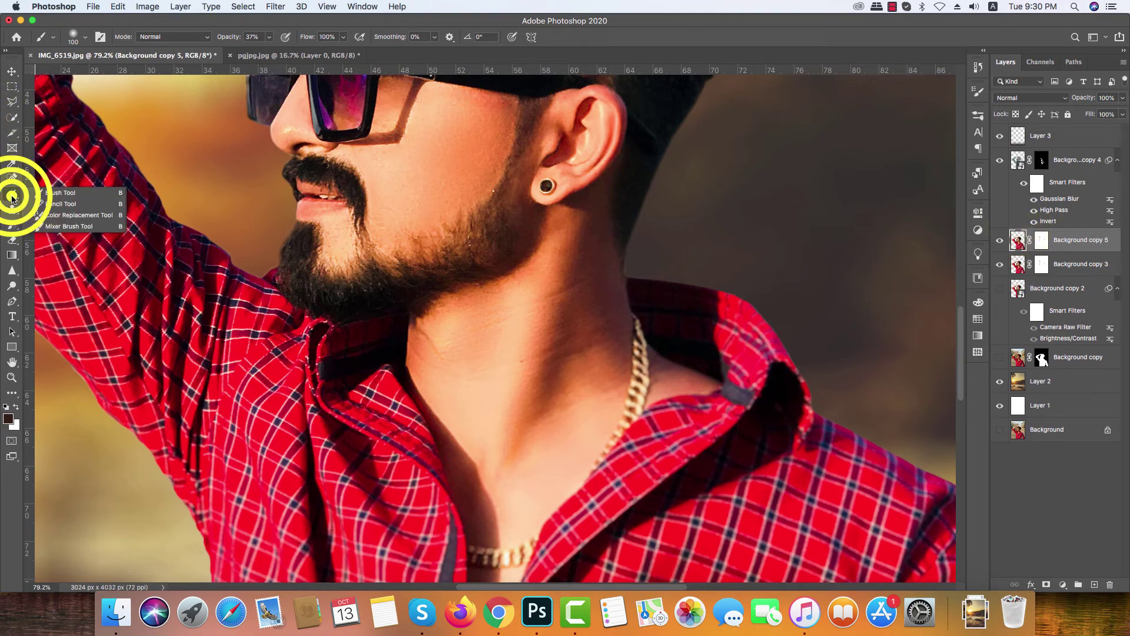
click(58, 226)
Blend the skin on the chin and cheek with the Mixer Brush, enlarging the brush to 60 pixels for the cheek
scroll(377, 199, up, 6)
scroll(382, 198, up, 1)
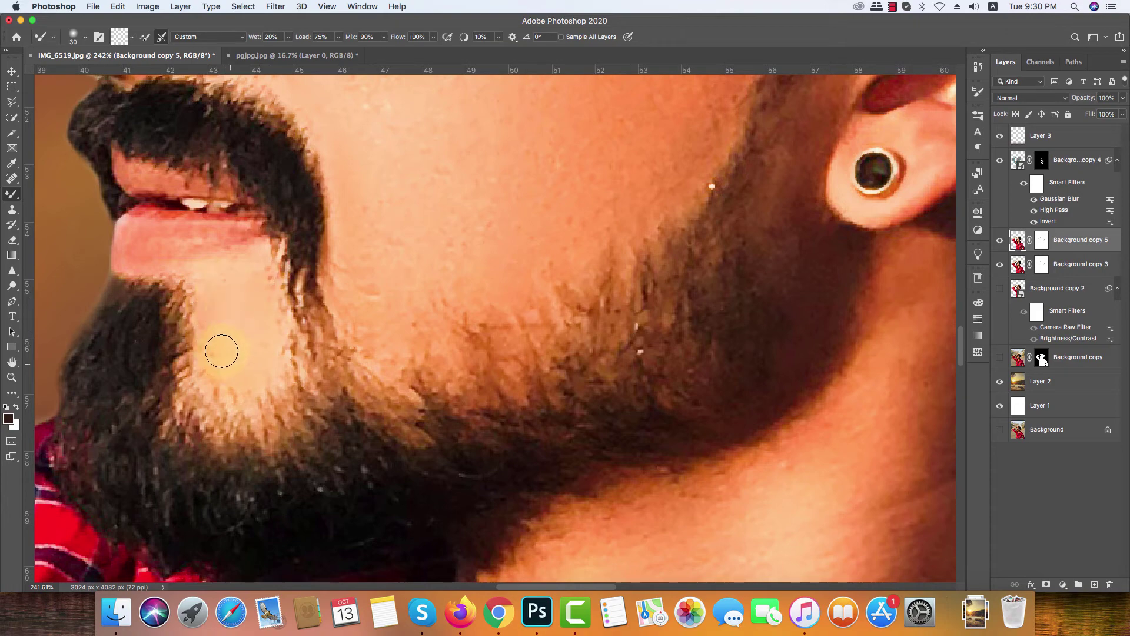
key(bracketright)
scroll(373, 299, up, 3)
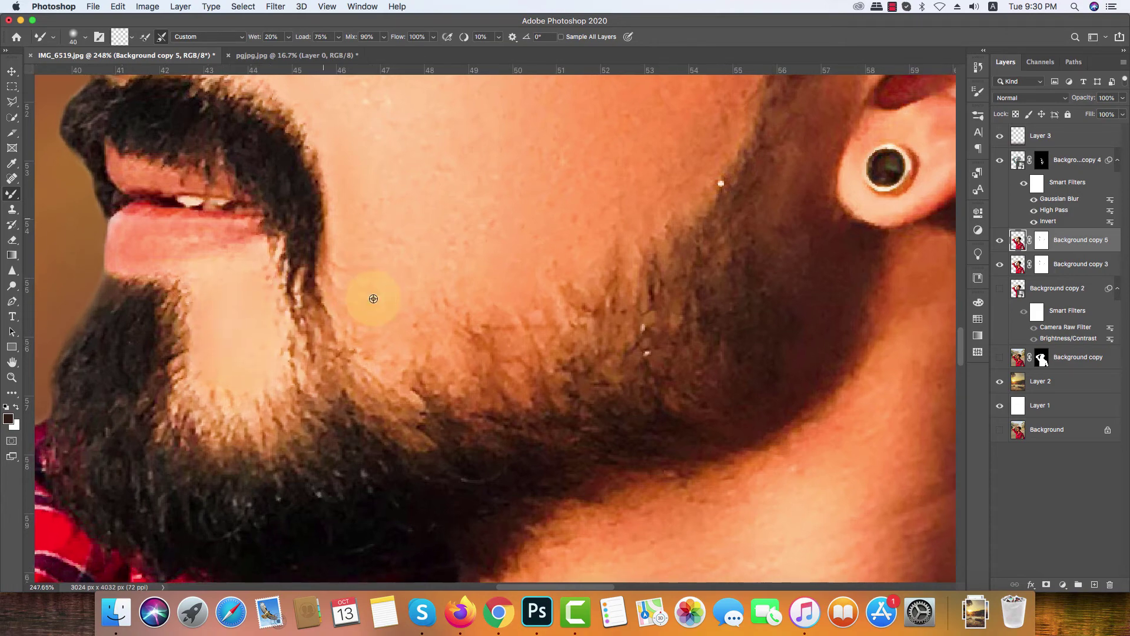
drag(378, 279, 334, 434)
scroll(339, 421, down, 1)
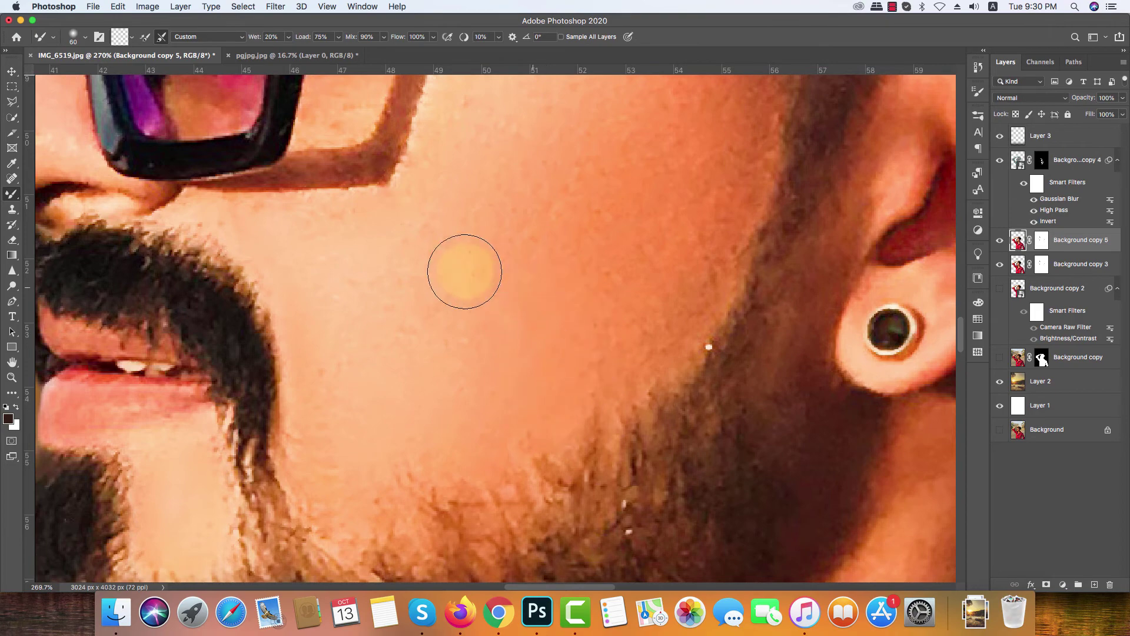
drag(460, 294, 366, 440)
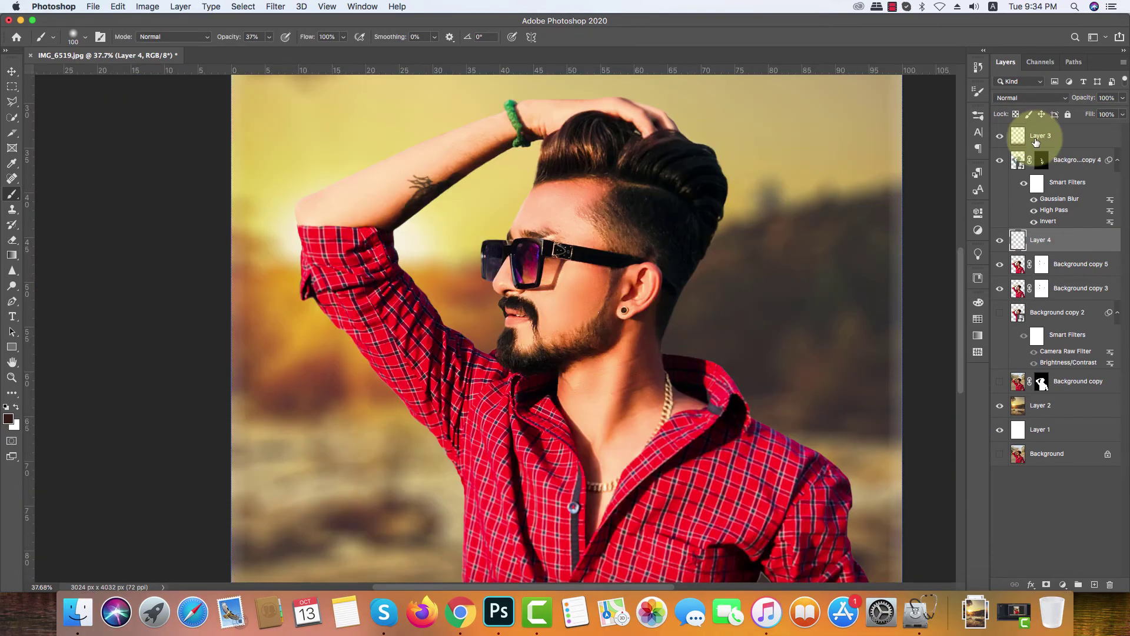
Delete the empty Layer 4 and add a new empty layer above Layer 3
key(Delete)
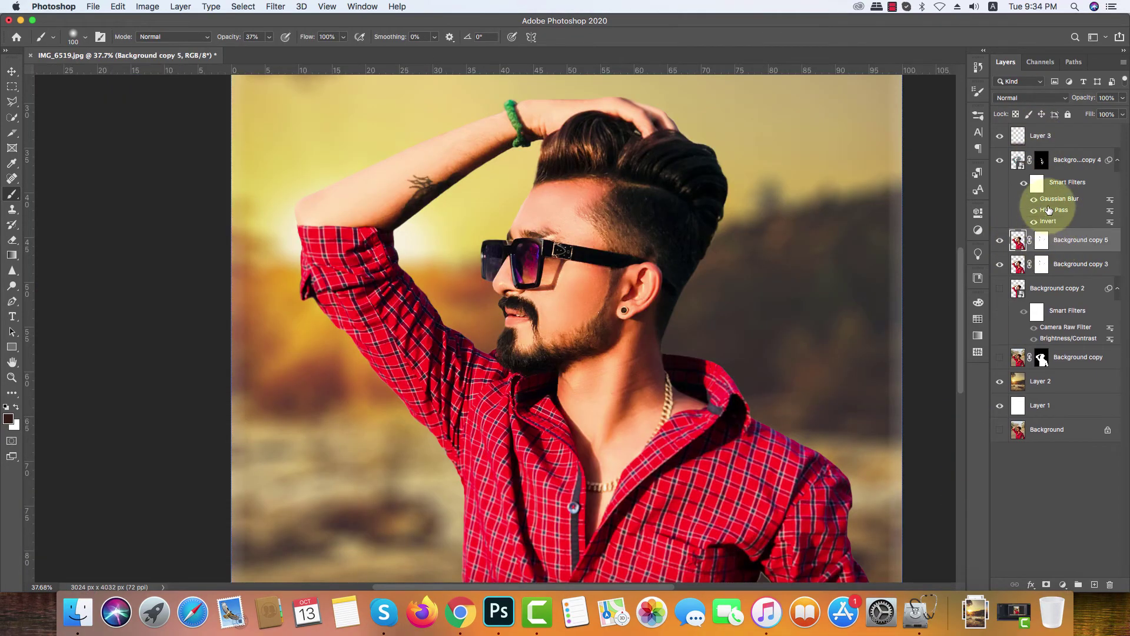
click(1065, 141)
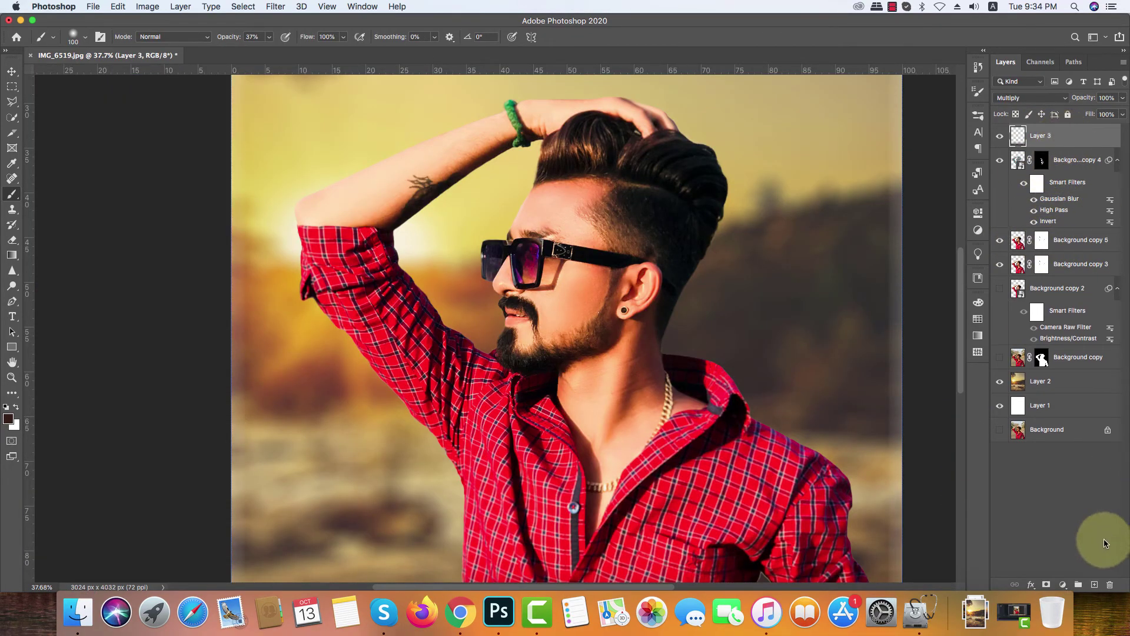
click(1095, 584)
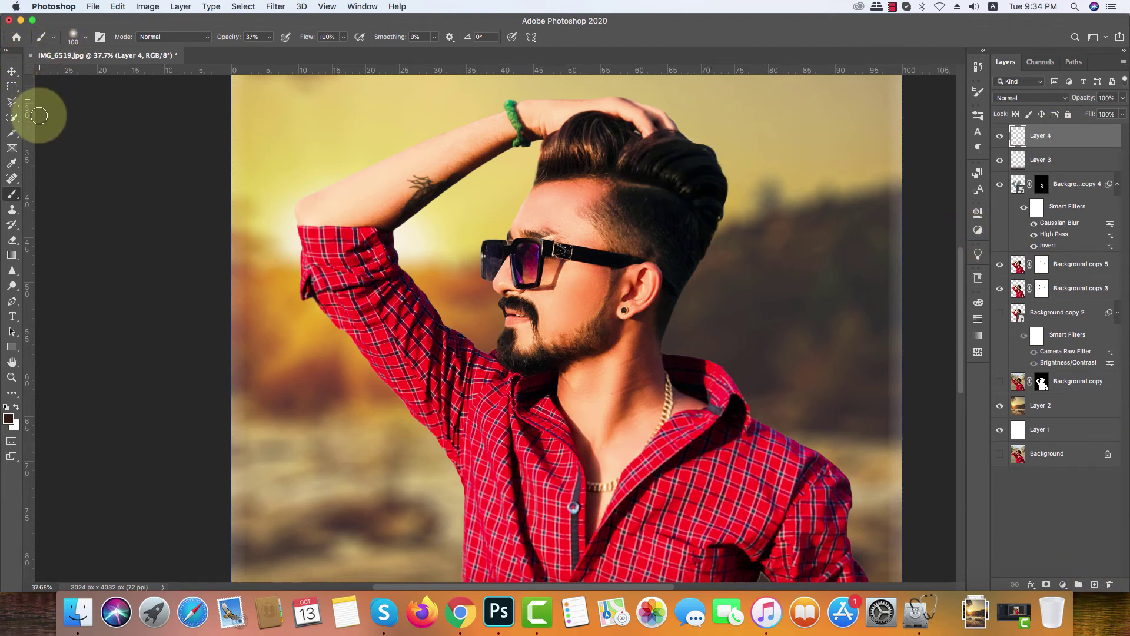
Sample a pale yellow from the sunset glow as the foreground colour and enlarge the brush to 500 pixels
click(8, 420)
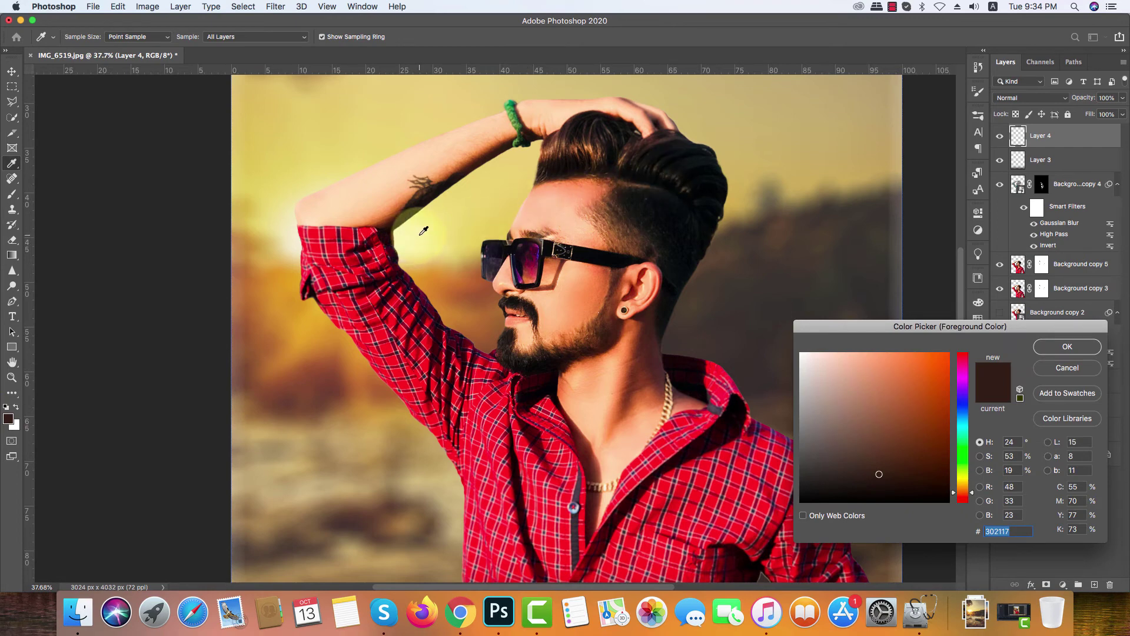
click(412, 261)
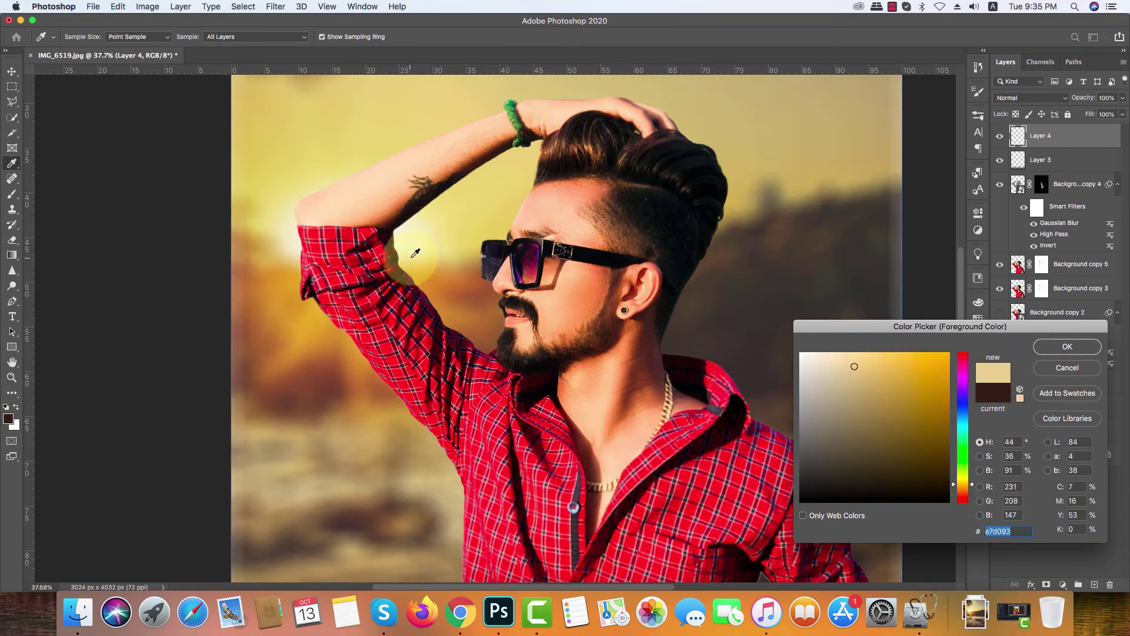
click(1067, 346)
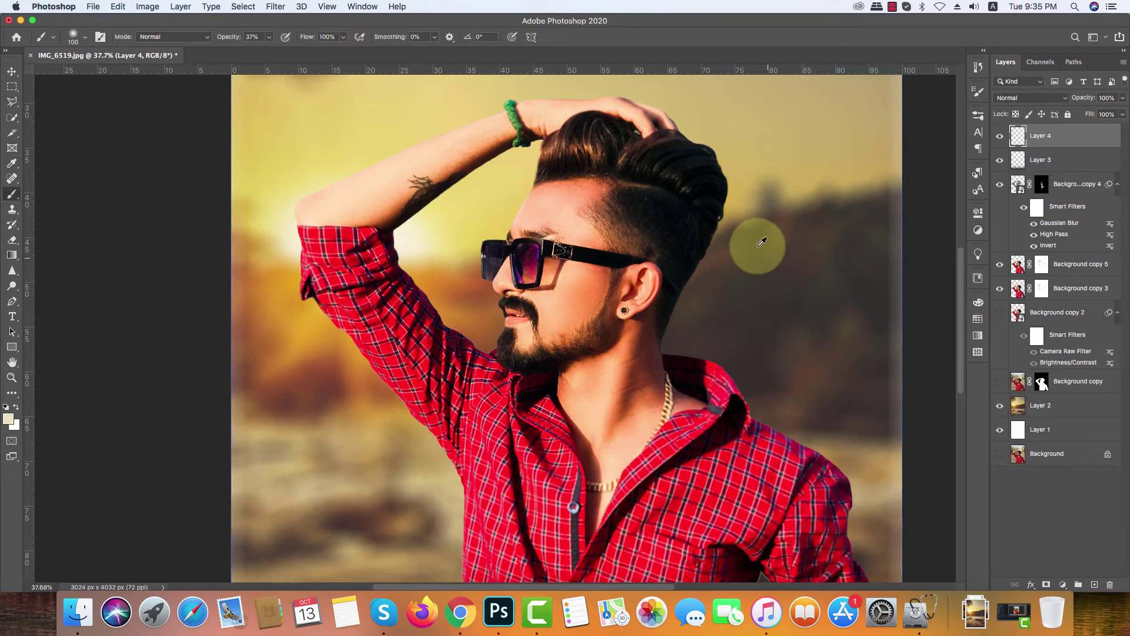
scroll(761, 241, down, 2)
scroll(758, 238, down, 2)
key(bracketright)
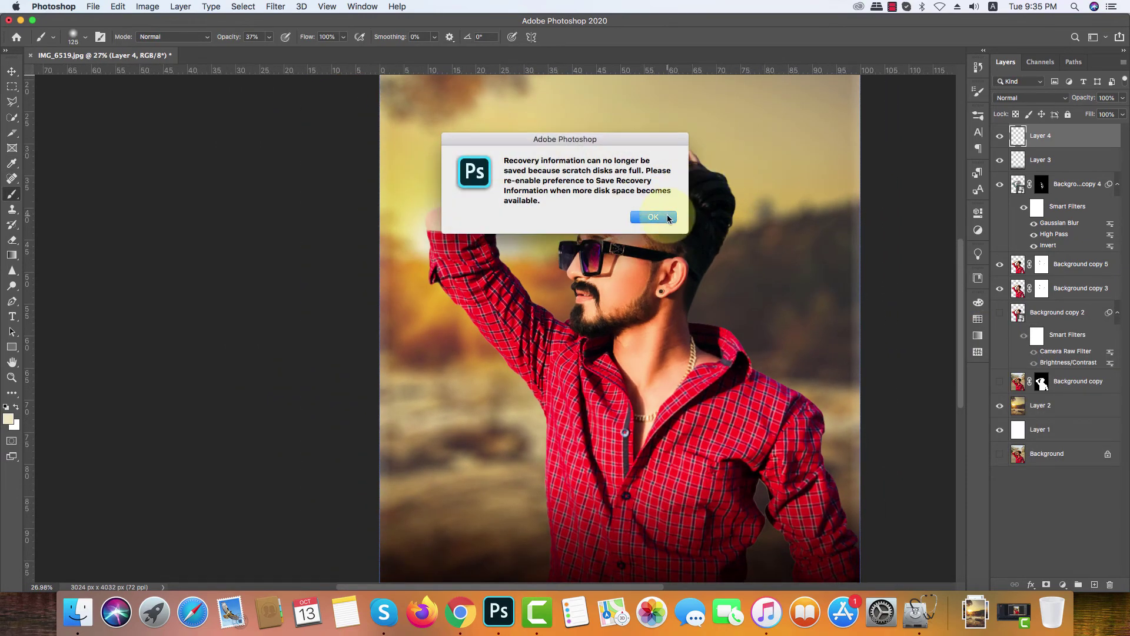
key(bracketright)
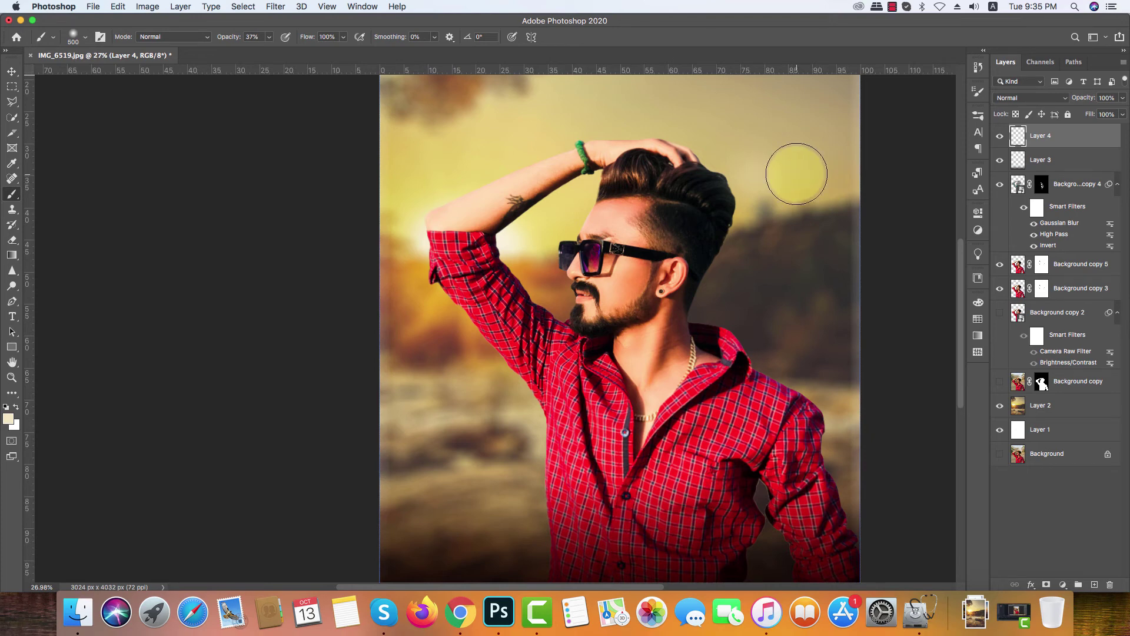
Try scaling the pale yellow dab up to about 231% over the sky and hair behind the man's head
key(super+t)
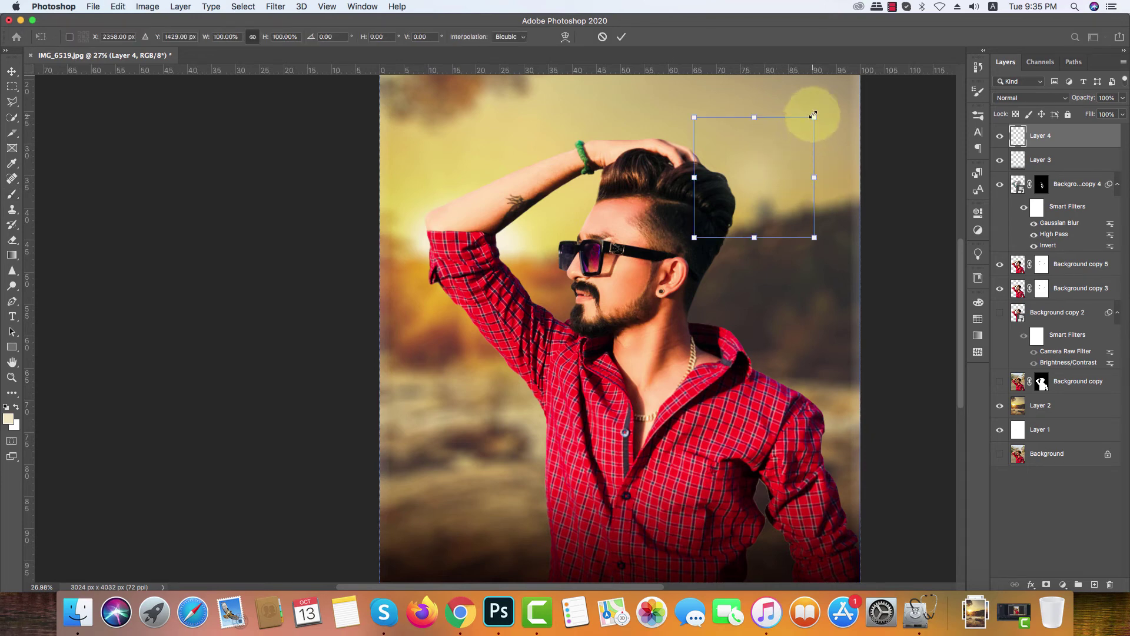
drag(814, 115, 918, 118)
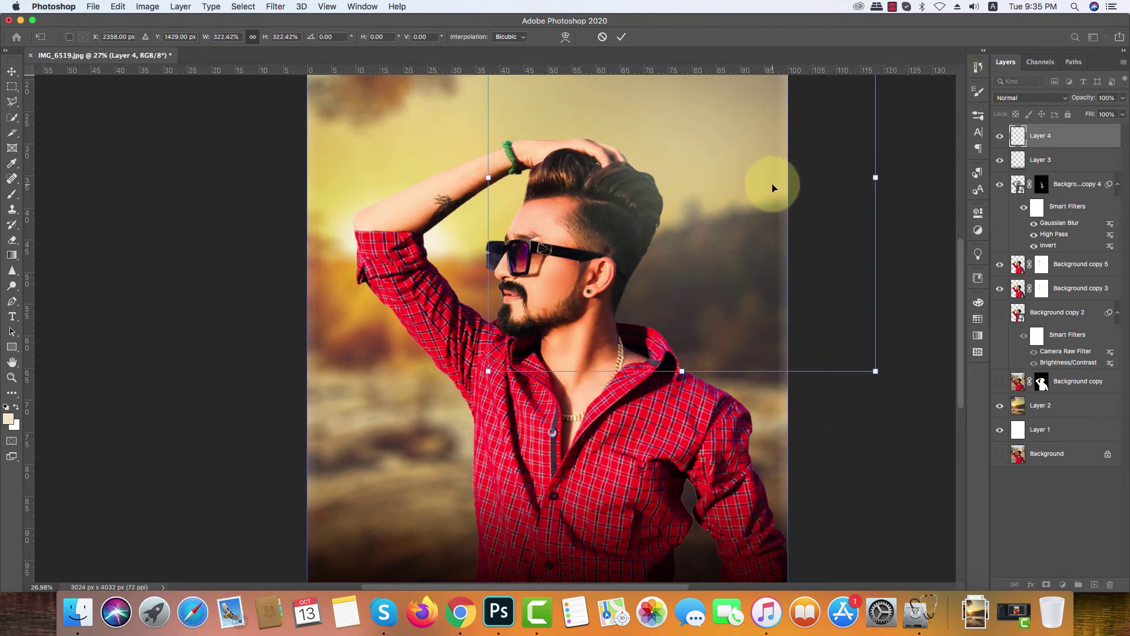
mouse_move(846, 274)
mouse_down()
mouse_move(815, 239)
mouse_move(836, 262)
mouse_up()
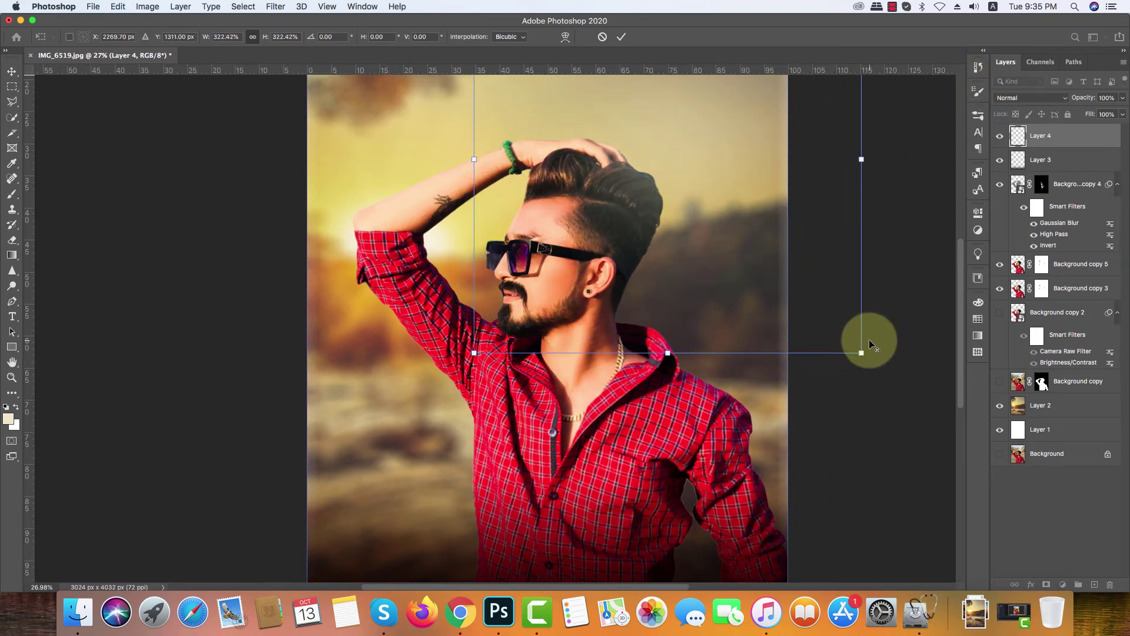
drag(862, 351, 782, 283)
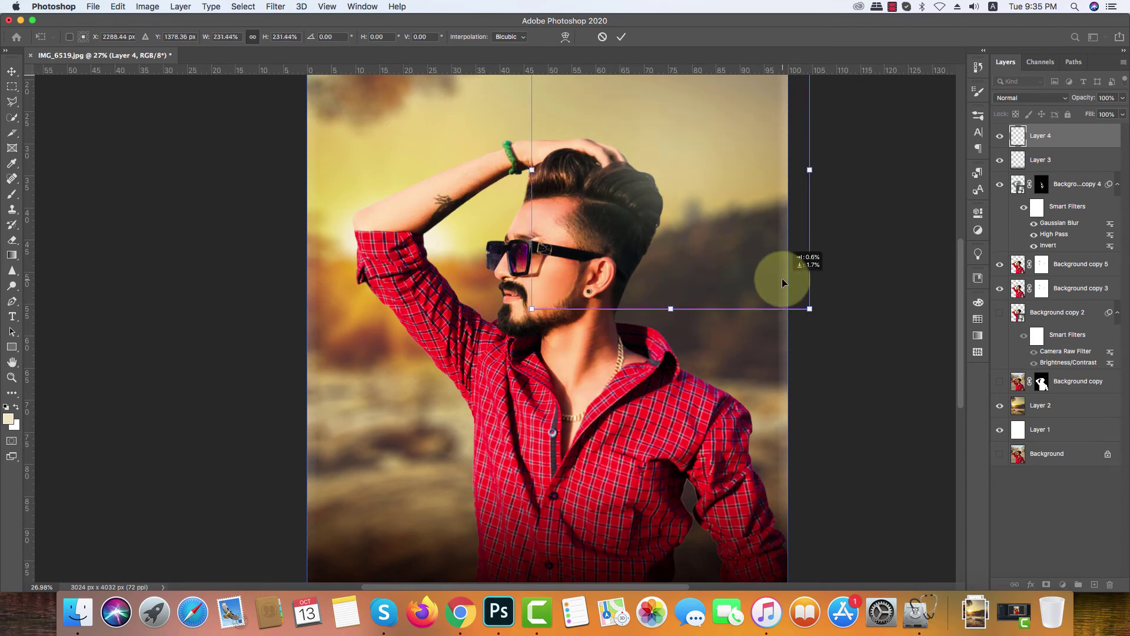
key(Return)
scroll(623, 222, up, 5)
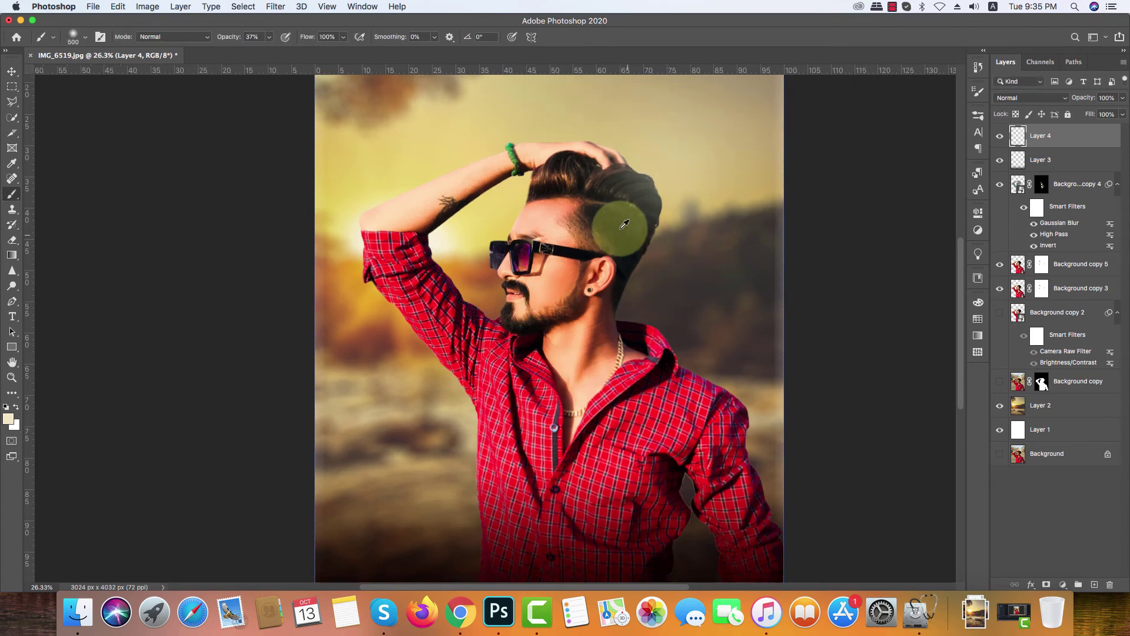
scroll(624, 224, down, 4)
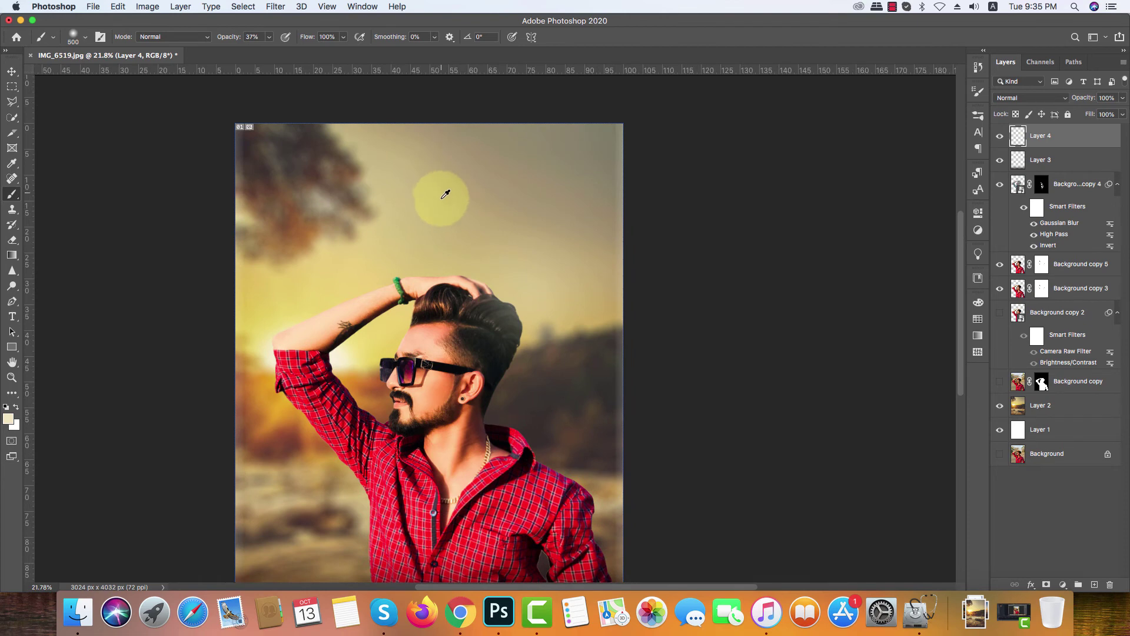
scroll(442, 202, up, 1)
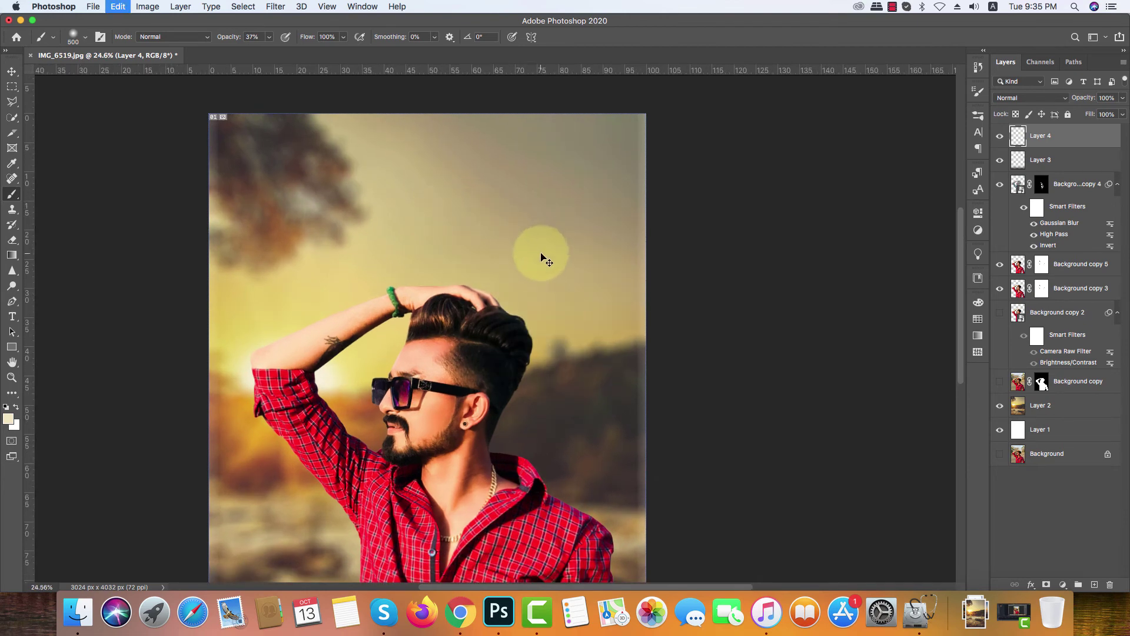
Sample the golden yellow #ccb15d from the sky beside the hair as the foreground colour and try a dab there
click(9, 419)
click(554, 324)
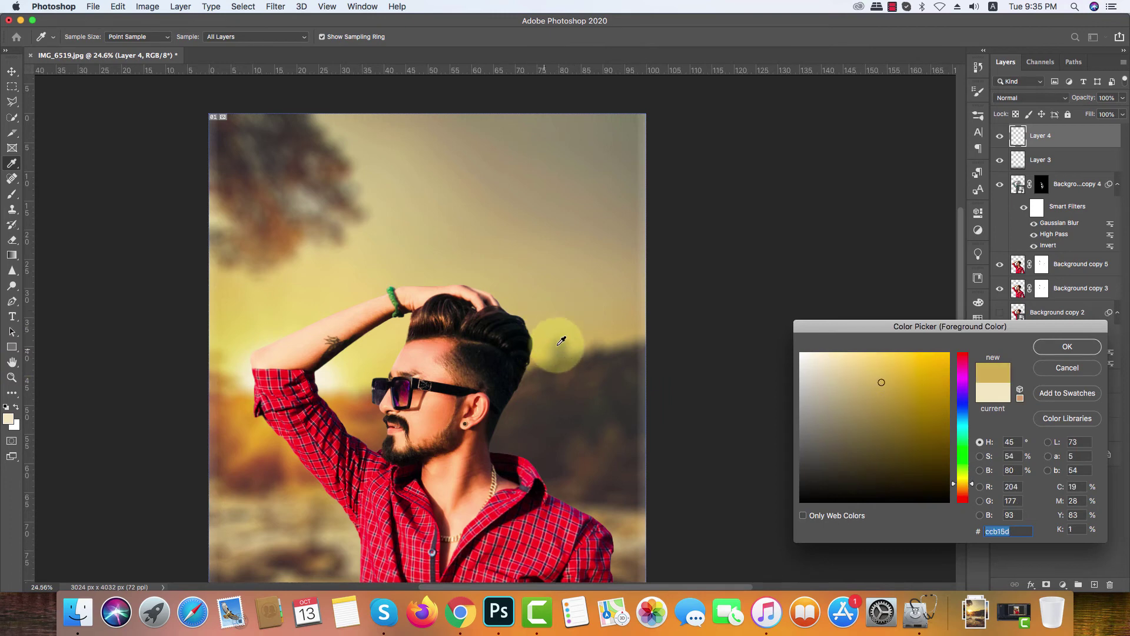
click(1061, 352)
drag(566, 298, 545, 318)
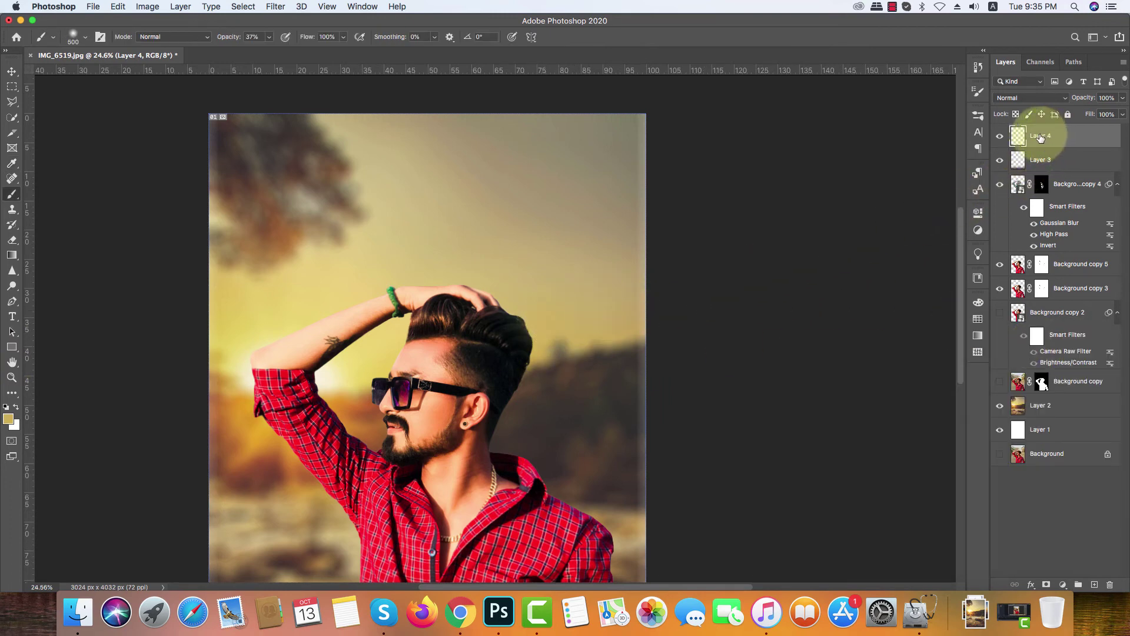
Raise the brush opacity to 100% and replace Layer 4 with a fresh empty layer above Layer 3
click(268, 38)
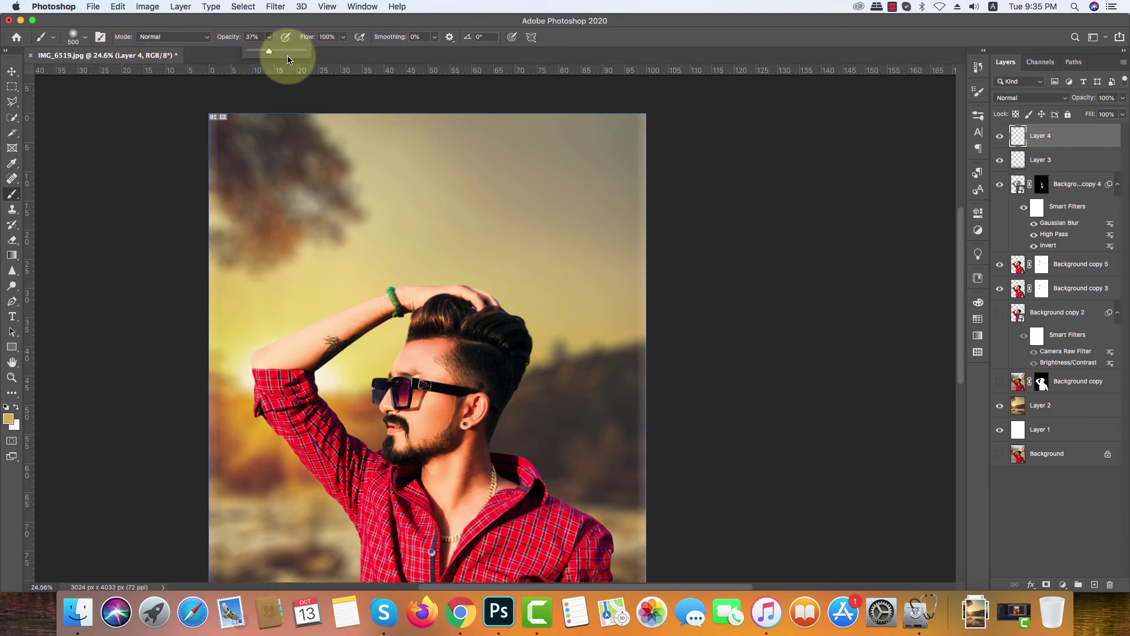
drag(289, 52, 362, 53)
click(1101, 136)
key(BackSpace)
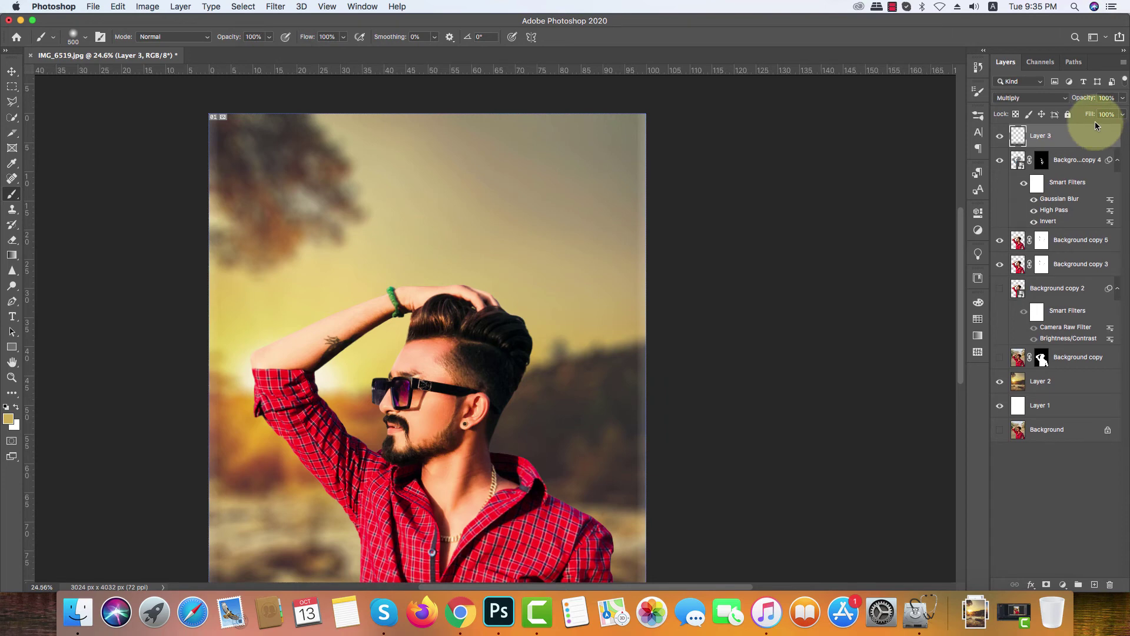
click(1095, 585)
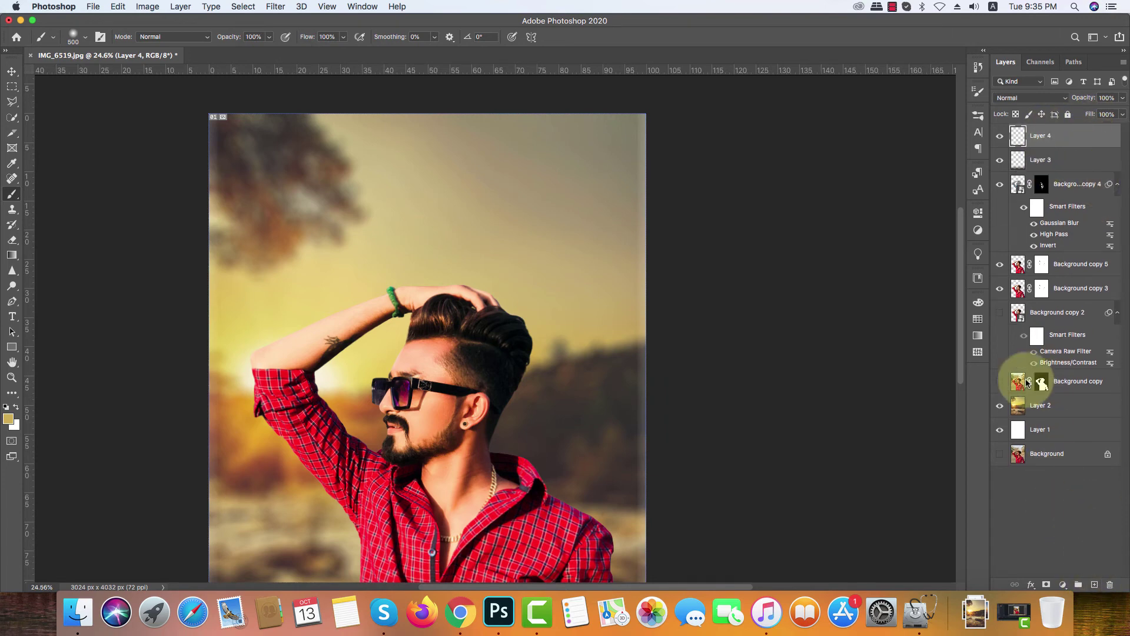
Paint a soft golden yellow dab beside the hair and scale it up to about 240% over the sky
click(9, 419)
drag(96, 400, 535, 344)
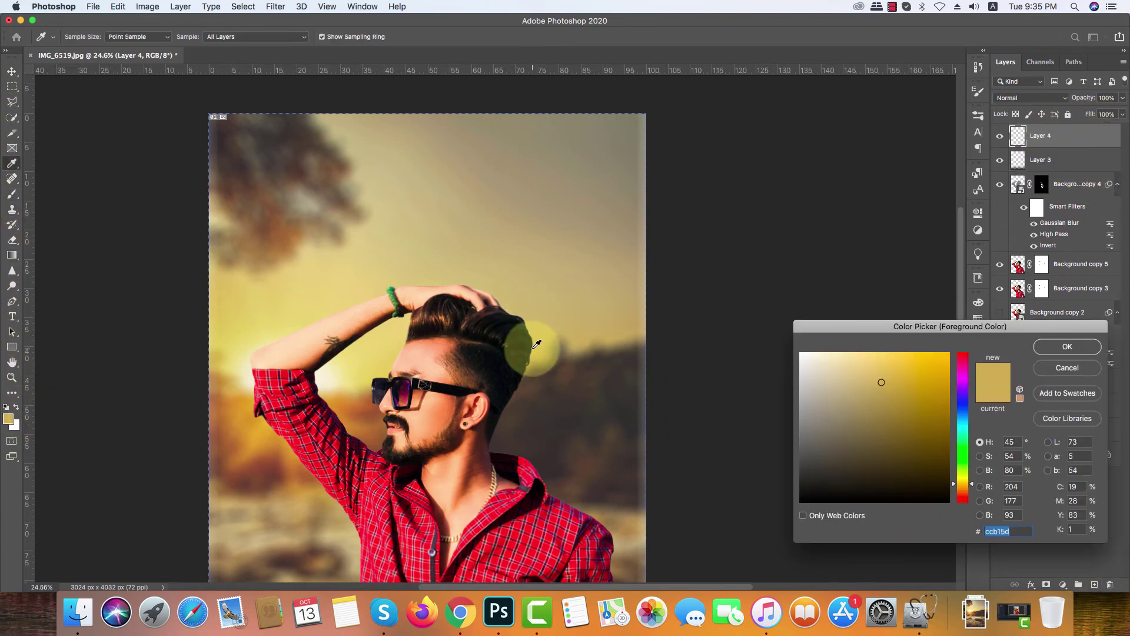
click(1070, 347)
key(b)
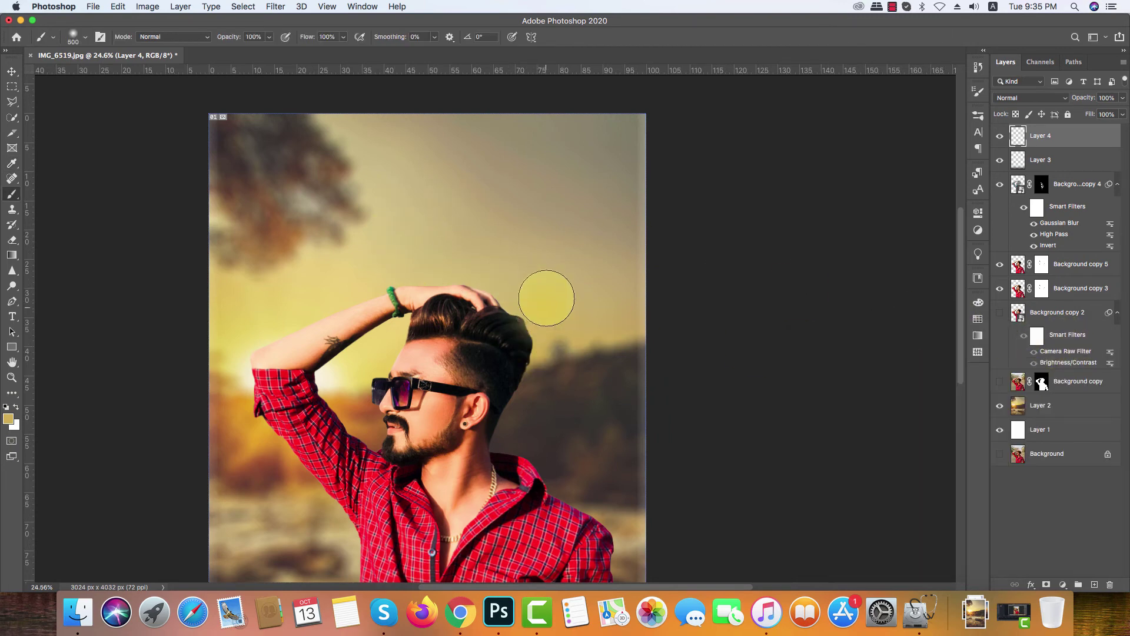
key(super+t)
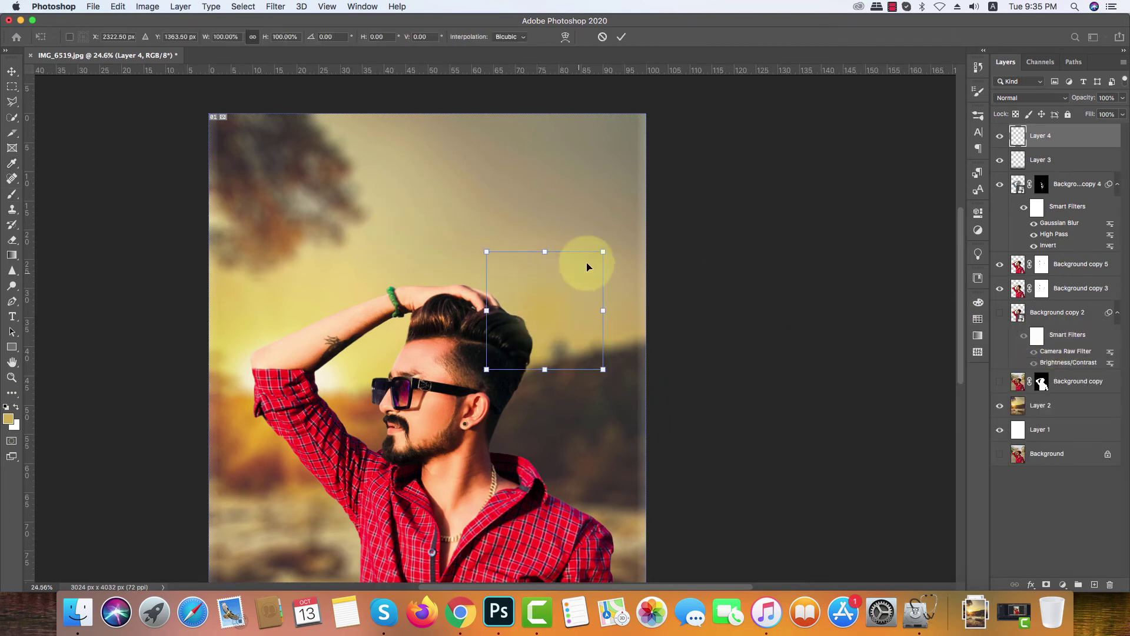
mouse_move(602, 246)
mouse_down()
mouse_move(723, 202)
mouse_move(601, 247)
mouse_move(610, 238)
mouse_up()
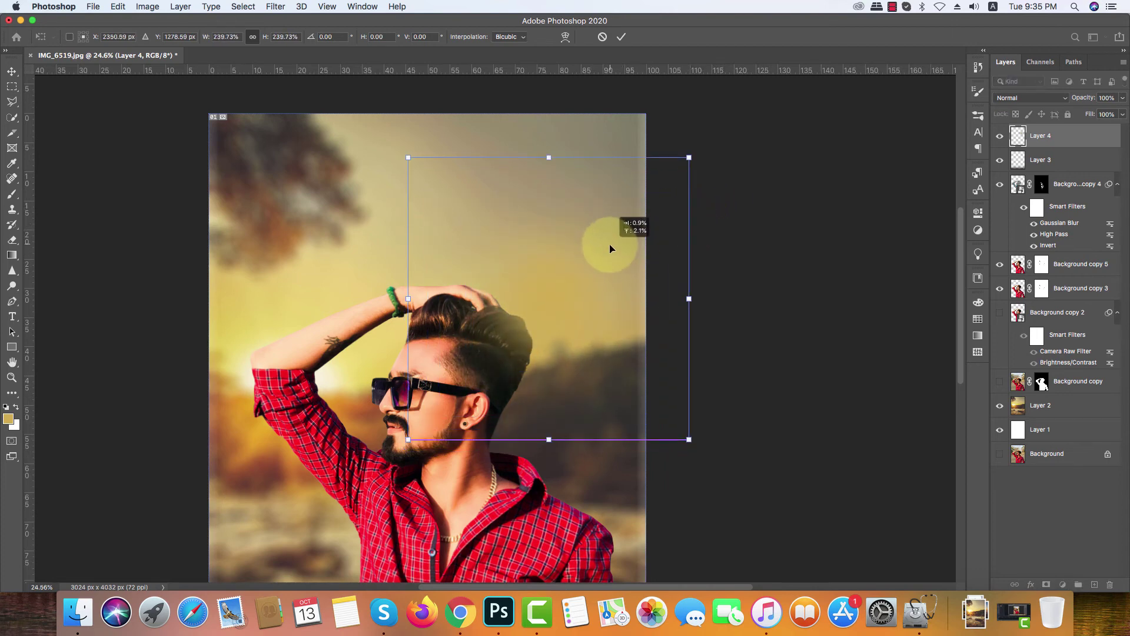
key(Return)
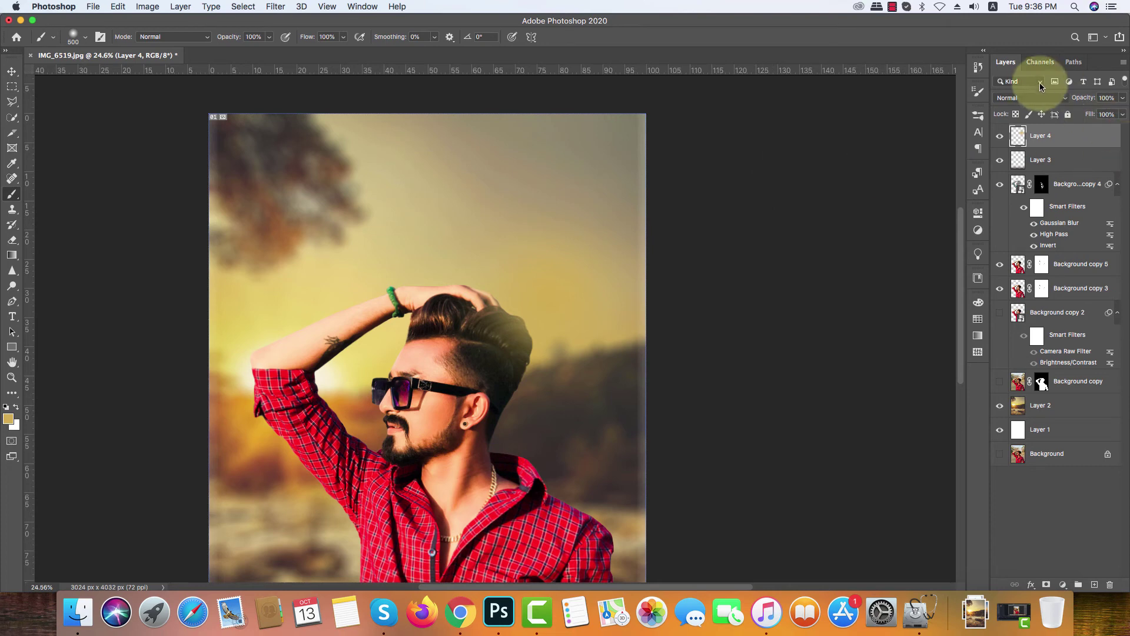
Set the glow layer to Screen blending, nudge it beside the hair, and lower its opacity to 63%
click(1021, 97)
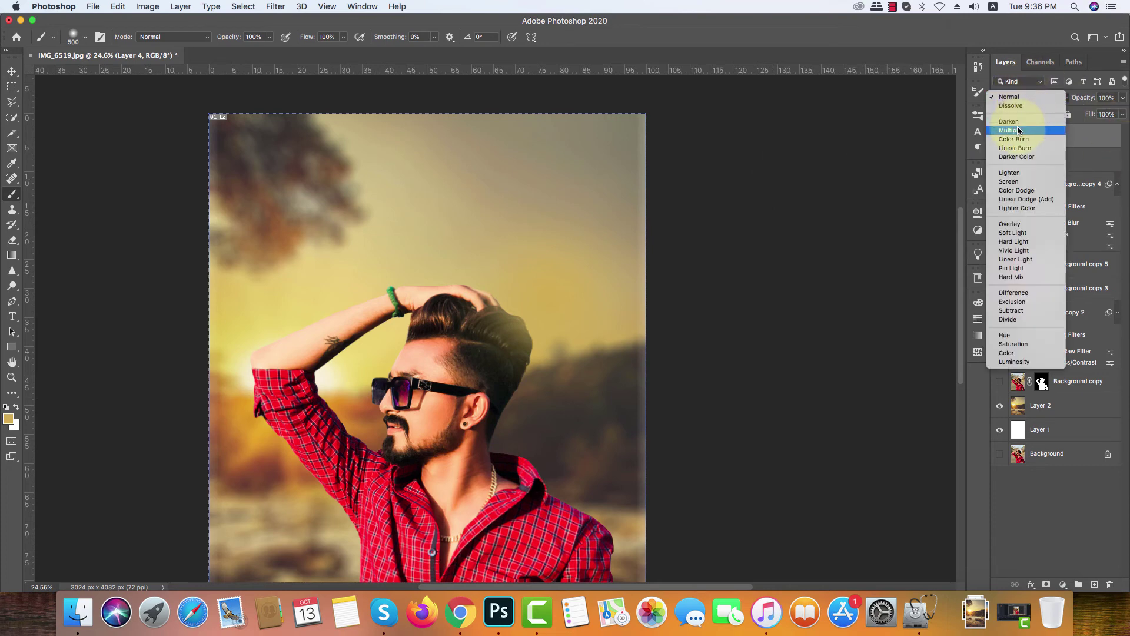
click(1014, 183)
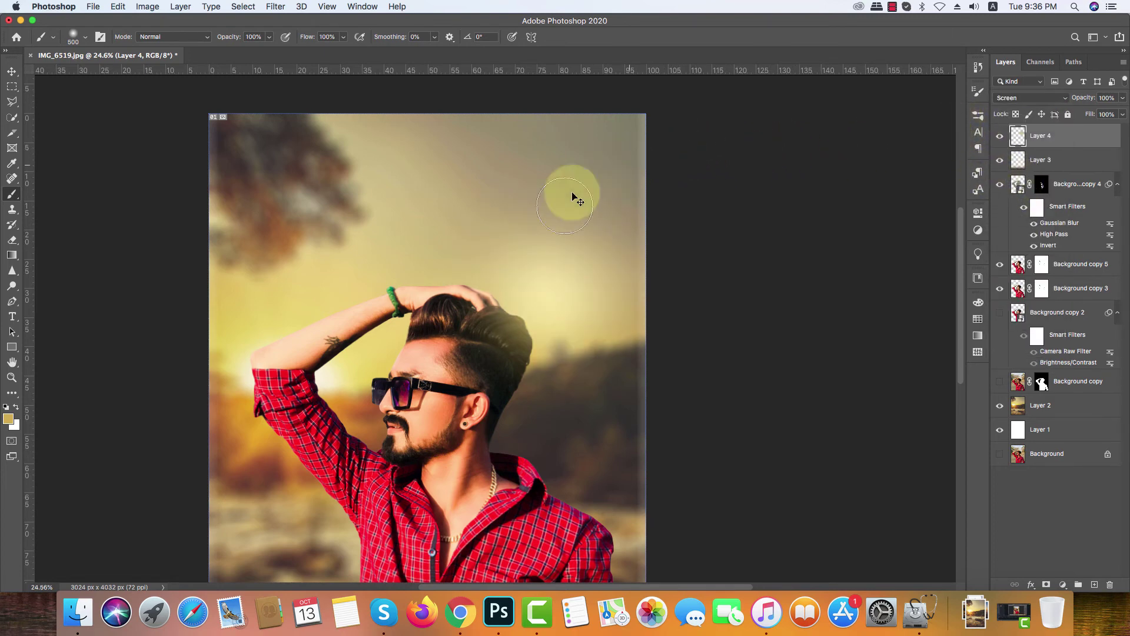
key(v)
drag(547, 310, 542, 324)
click(1123, 99)
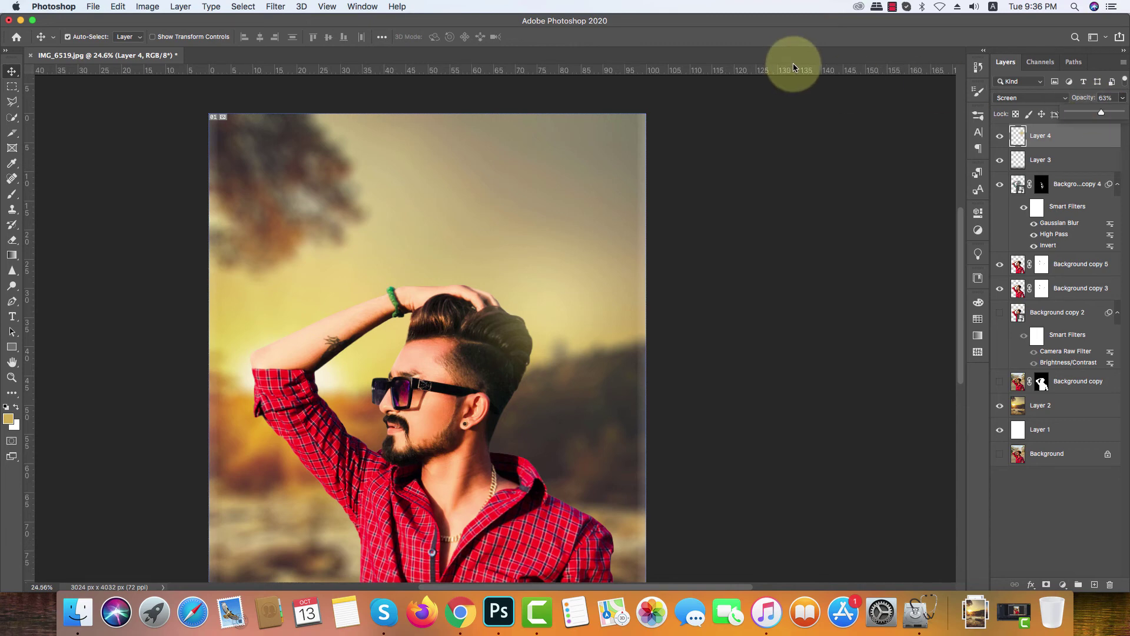
Add an empty layer on top and sample pale cream #f2ebc7 from the bright sun glow beneath the raised arm as the foreground colour
click(1095, 585)
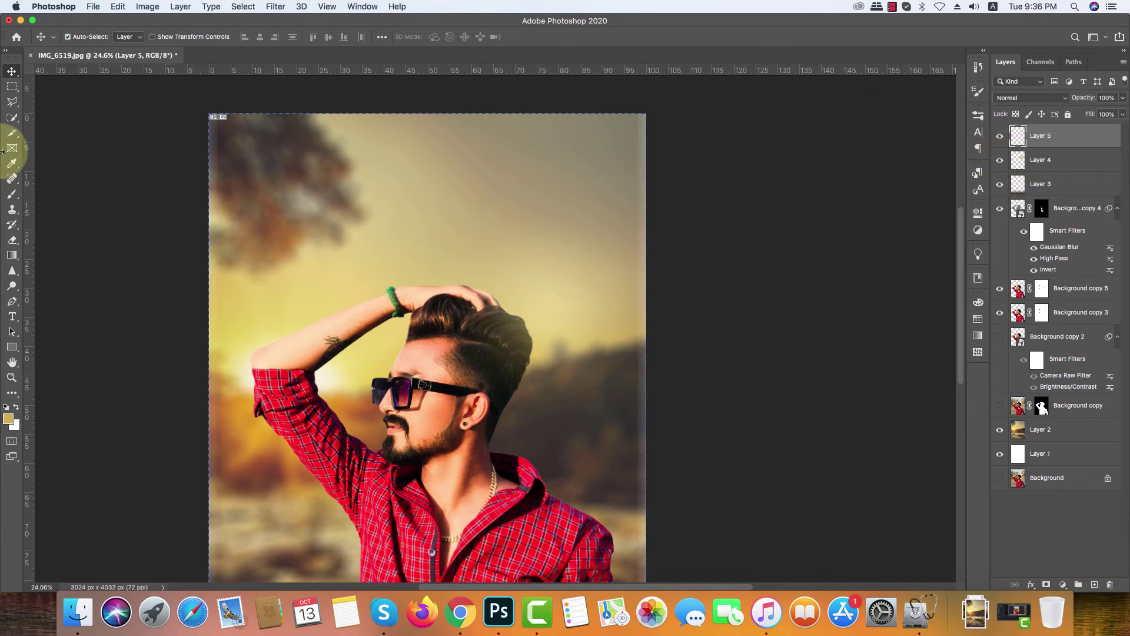
click(8, 420)
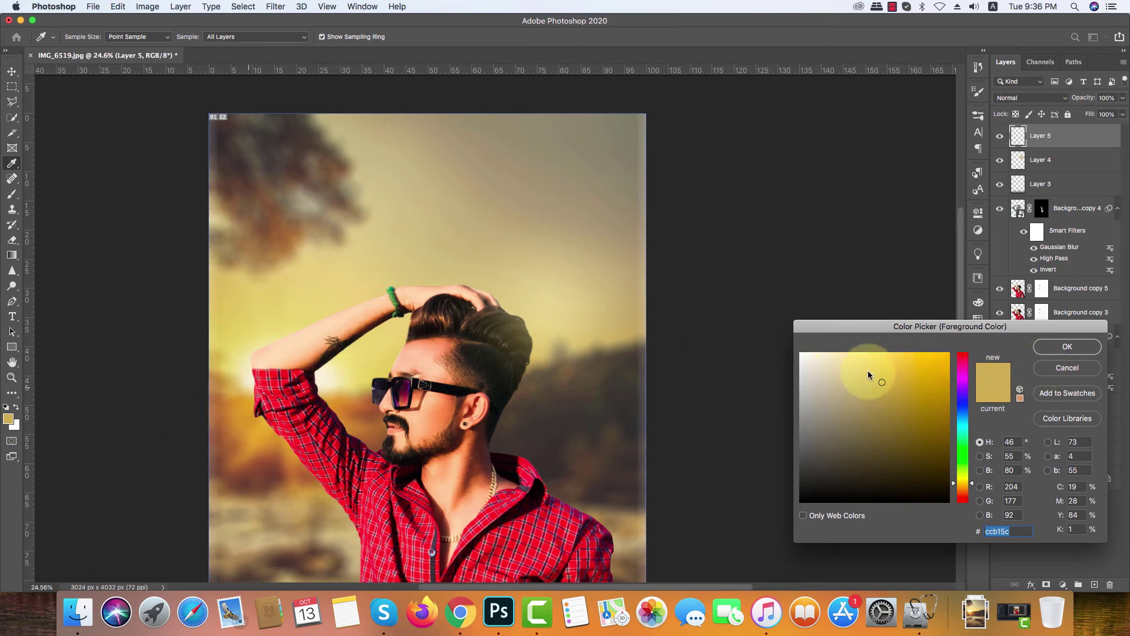
click(1067, 346)
mouse_move(370, 375)
mouse_down()
mouse_move(235, 383)
mouse_move(232, 347)
mouse_move(175, 385)
mouse_up()
key(b)
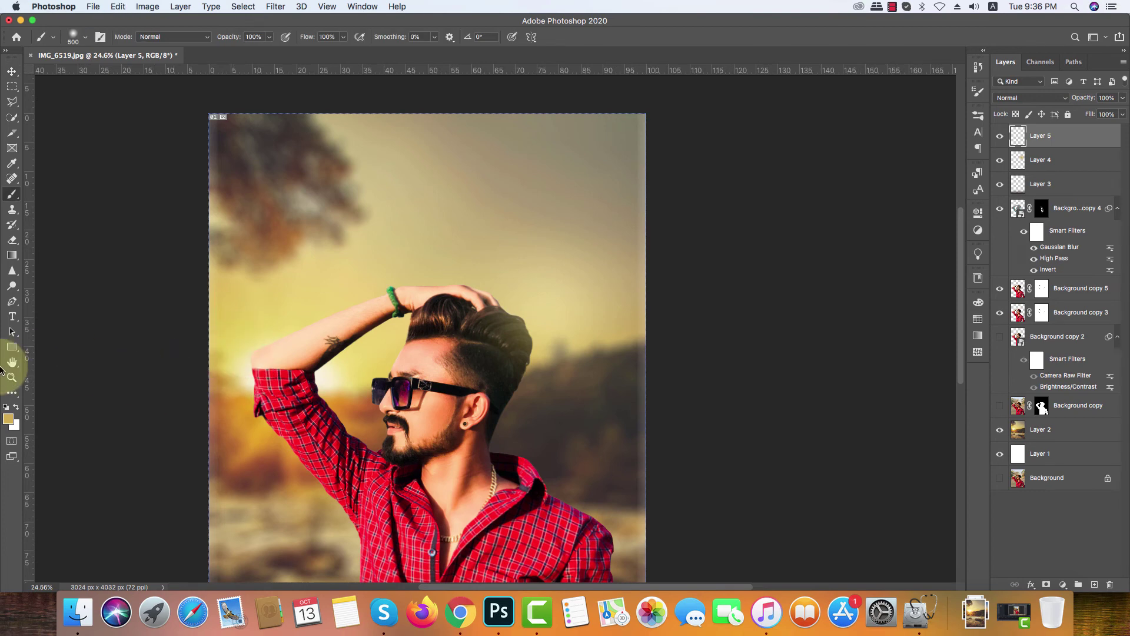
click(9, 418)
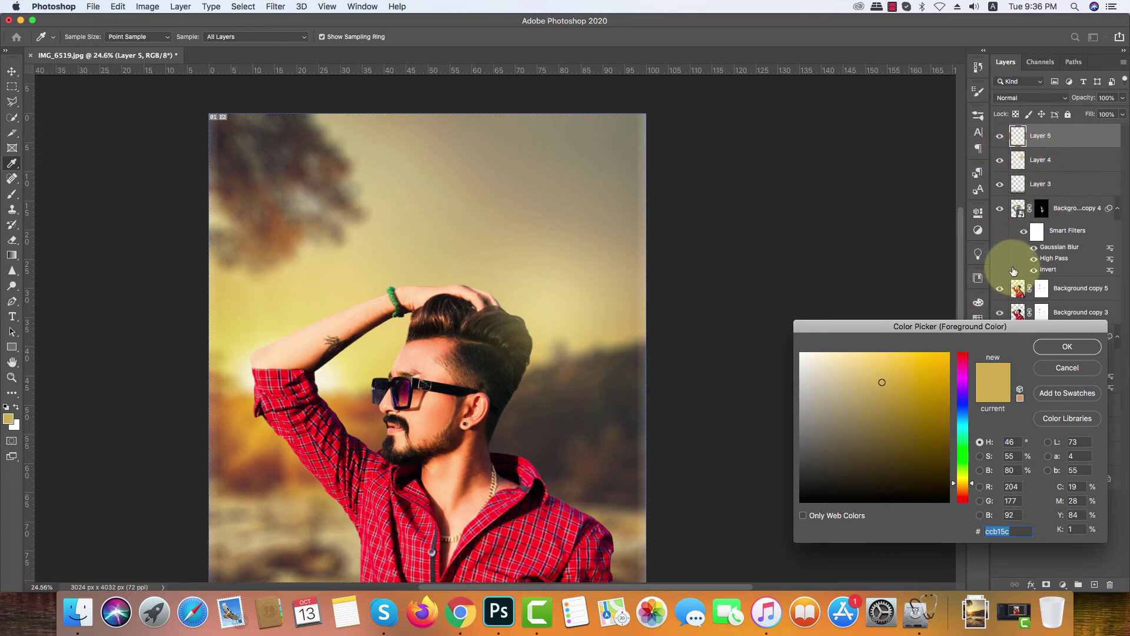
click(323, 369)
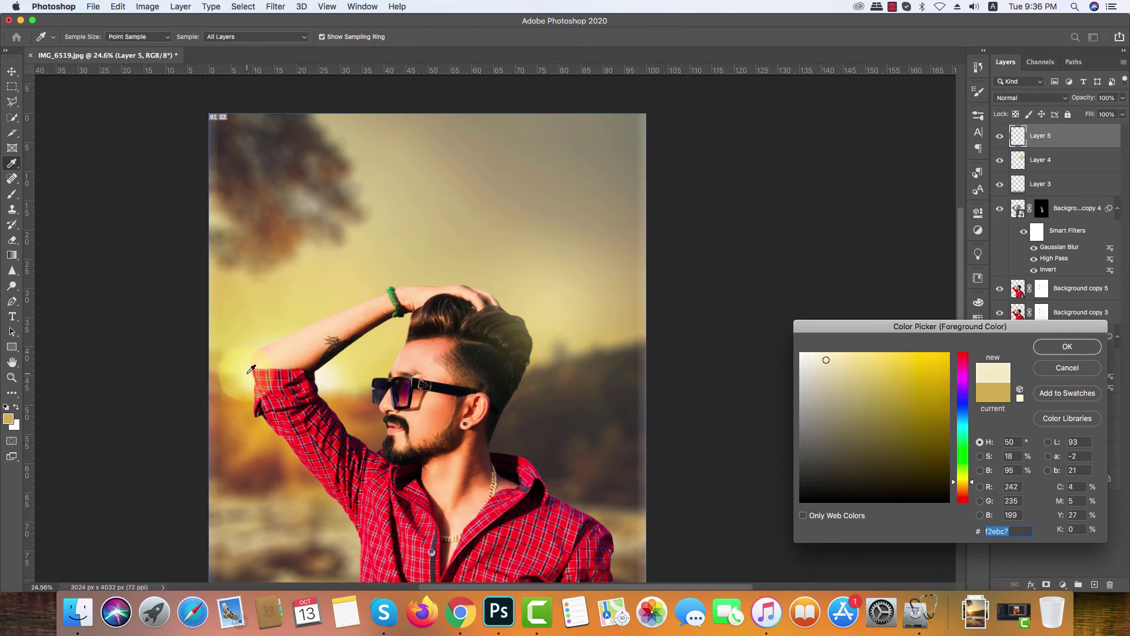
click(1067, 347)
key(b)
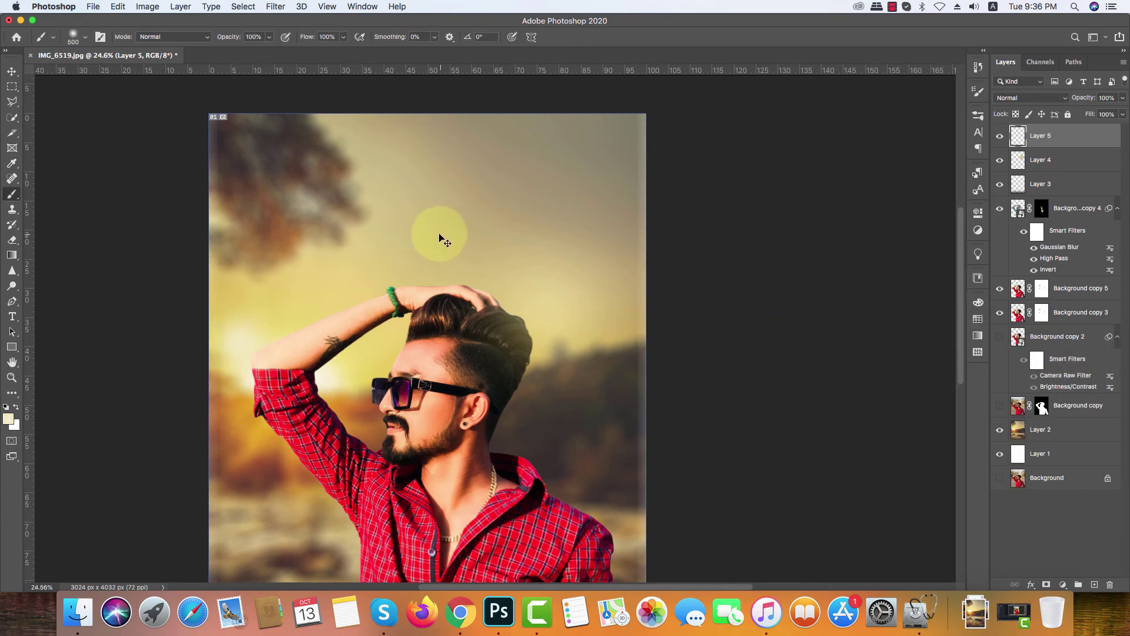
Scale the cream glow dab beside the elbow to about 190% and move it between the raised arm and the face
key(super+t)
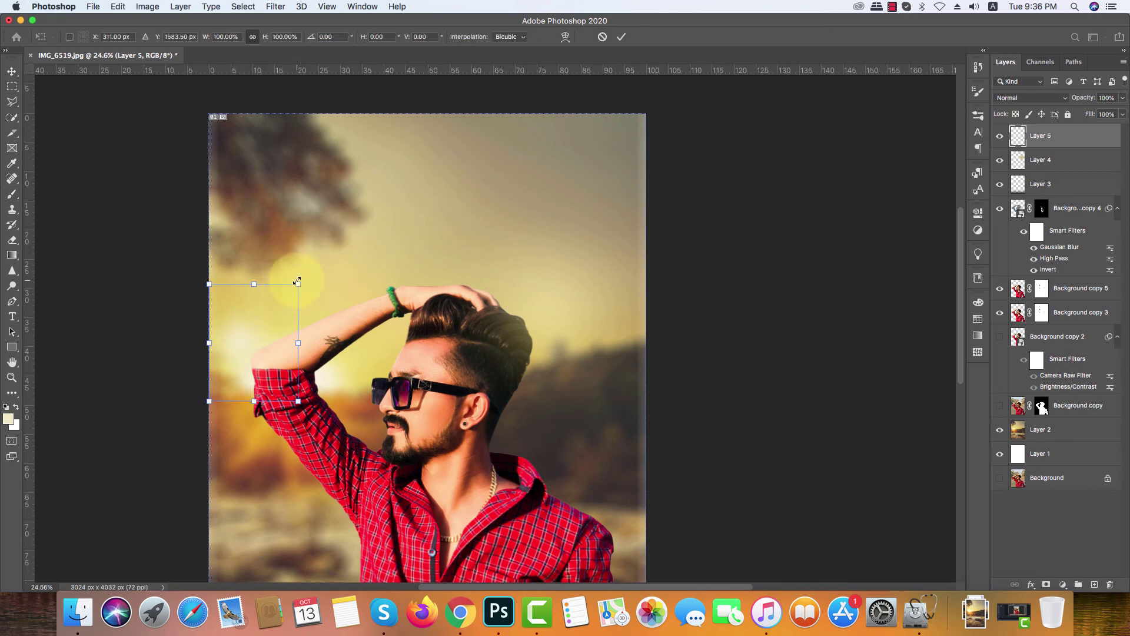
drag(297, 282, 358, 271)
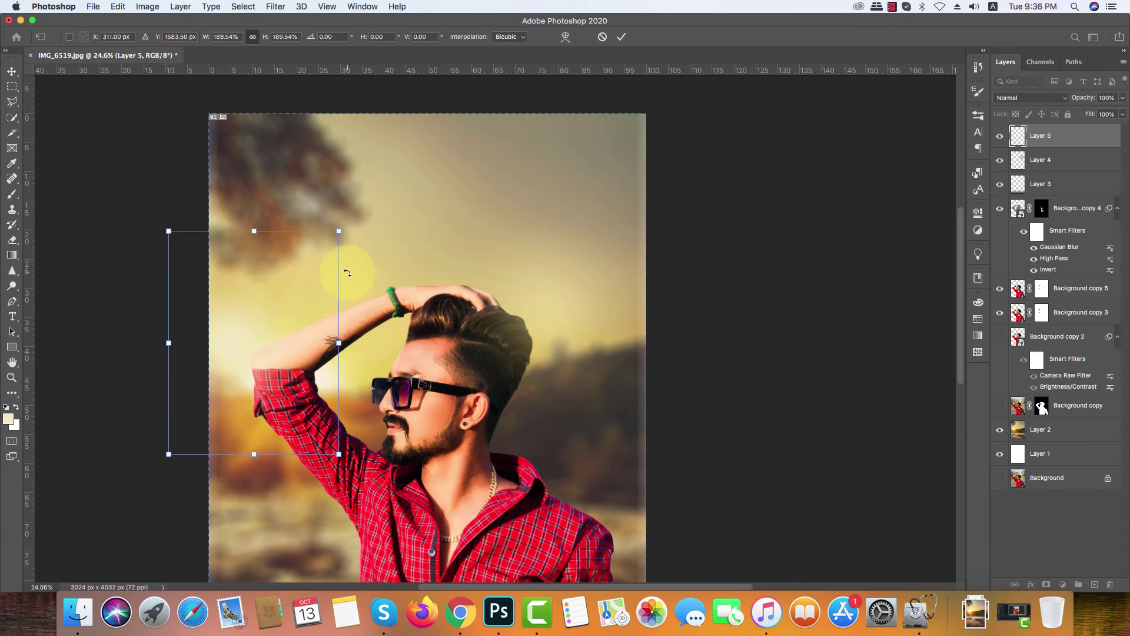
drag(265, 265, 372, 301)
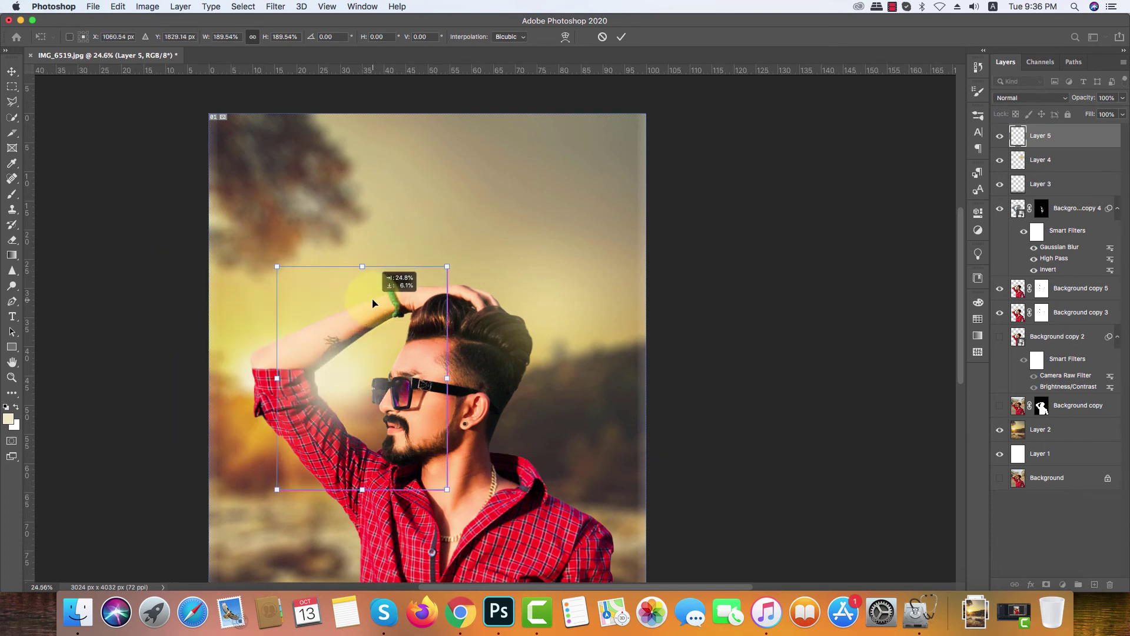
drag(374, 303, 371, 302)
key(Return)
key(b)
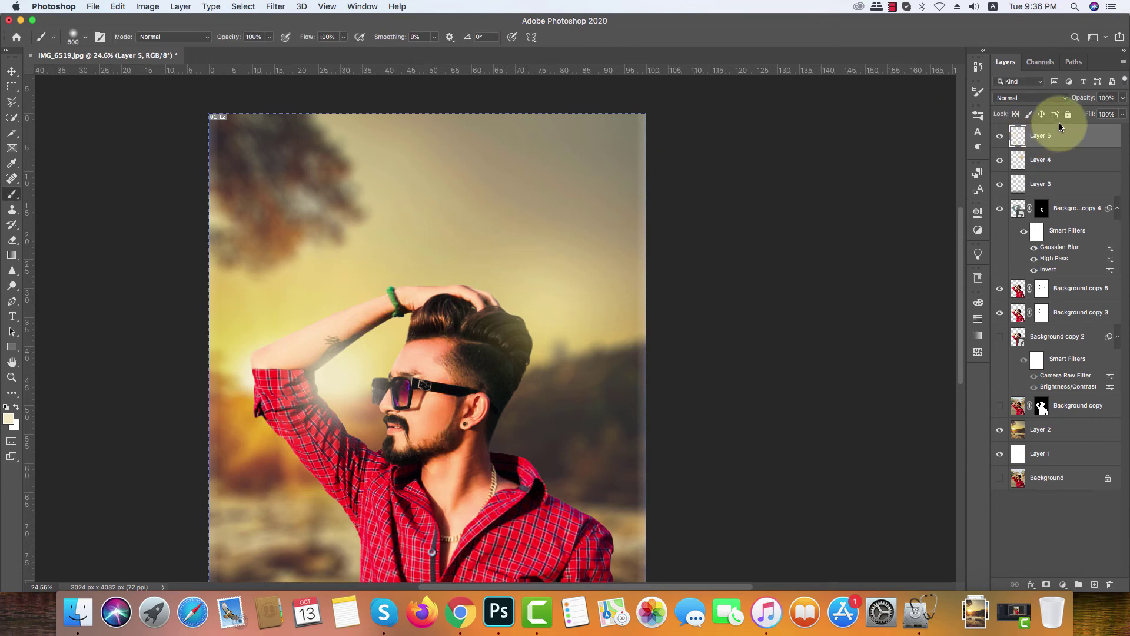
Set the cream glow layer to Screen blending and lower its opacity to 52%
click(1030, 98)
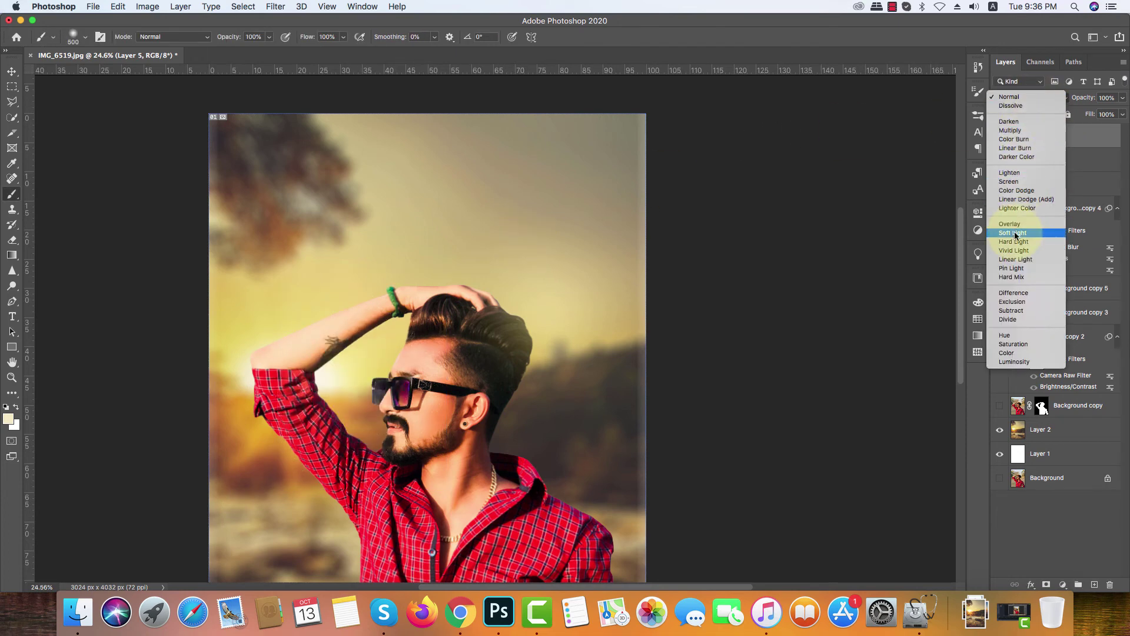
click(1020, 183)
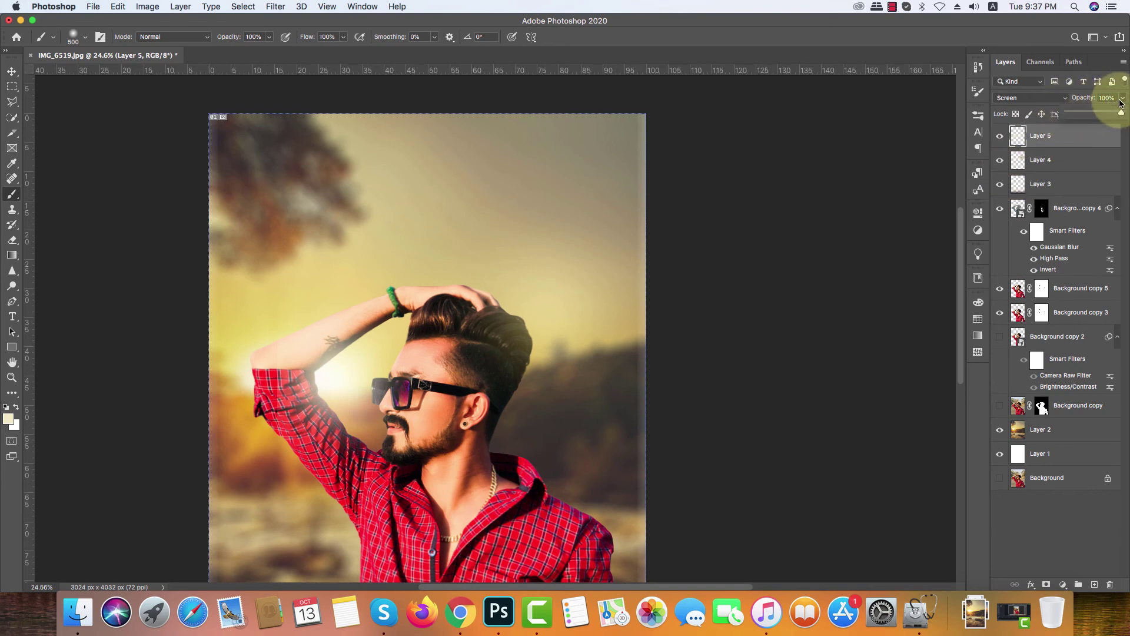
drag(1122, 103, 1099, 109)
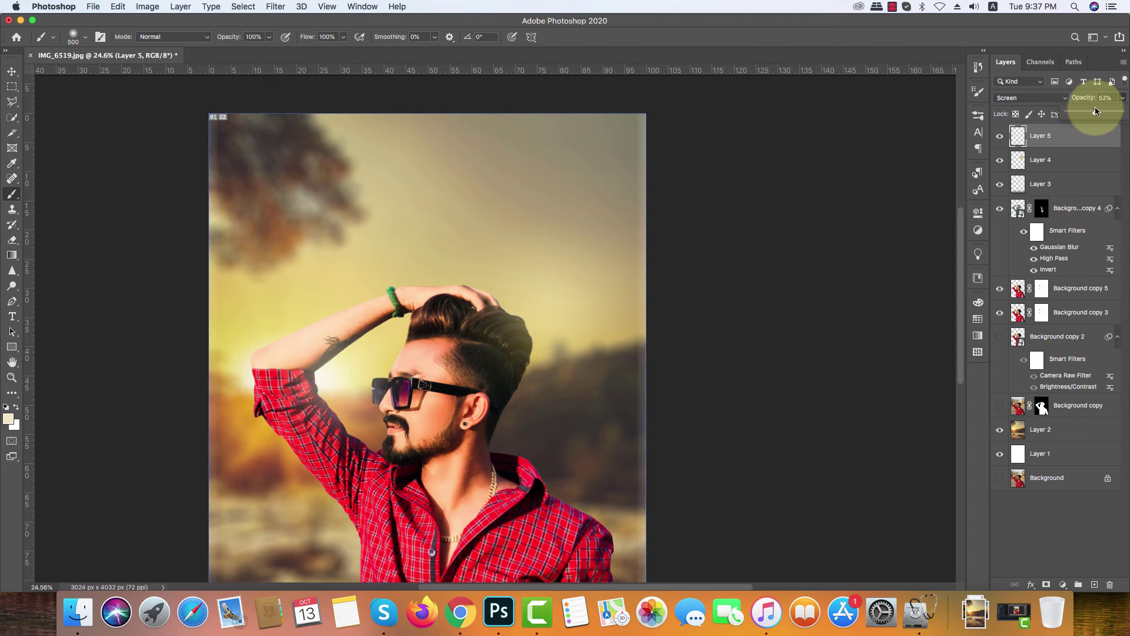
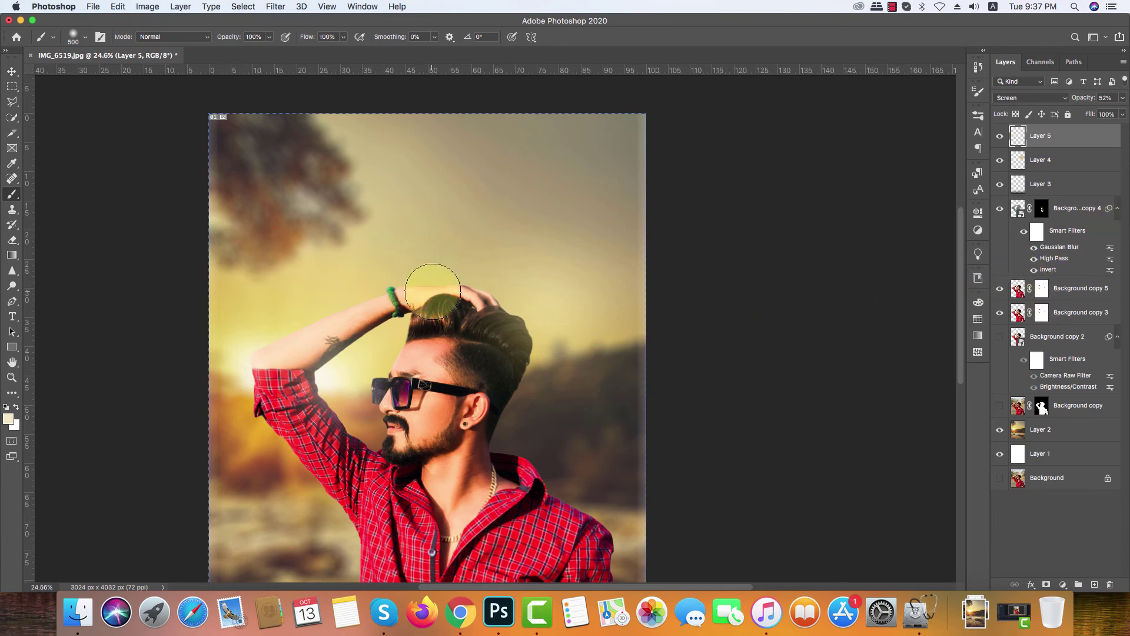
Add an empty layer above Layer 4, sample yellow from the sky above the wrist, and paint a soft dab there
click(1060, 161)
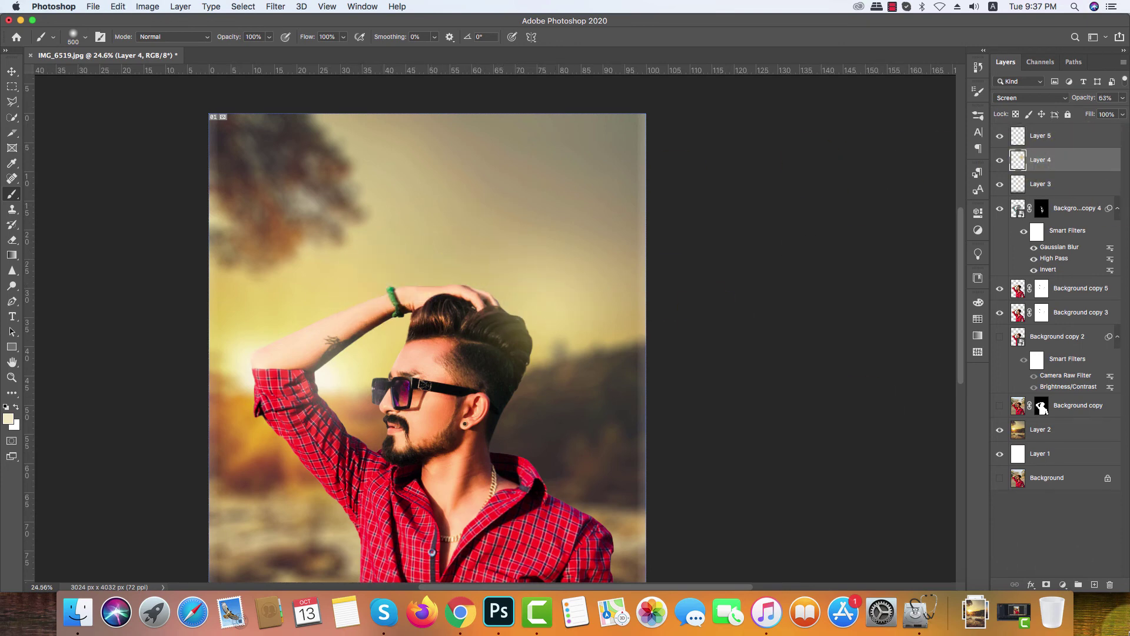
click(1094, 585)
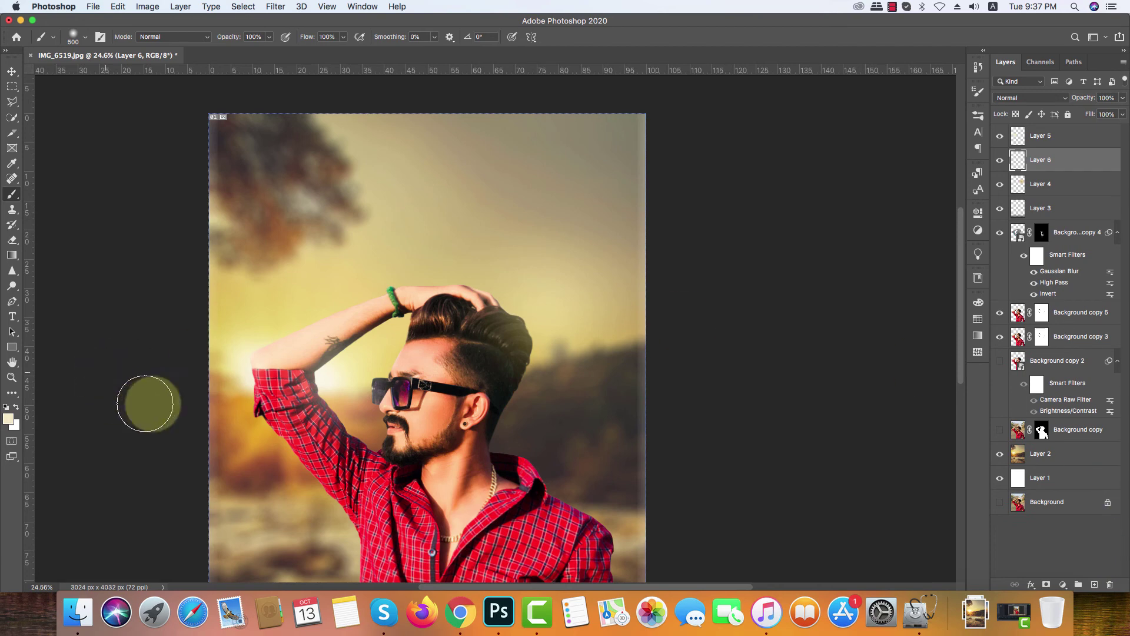
click(9, 419)
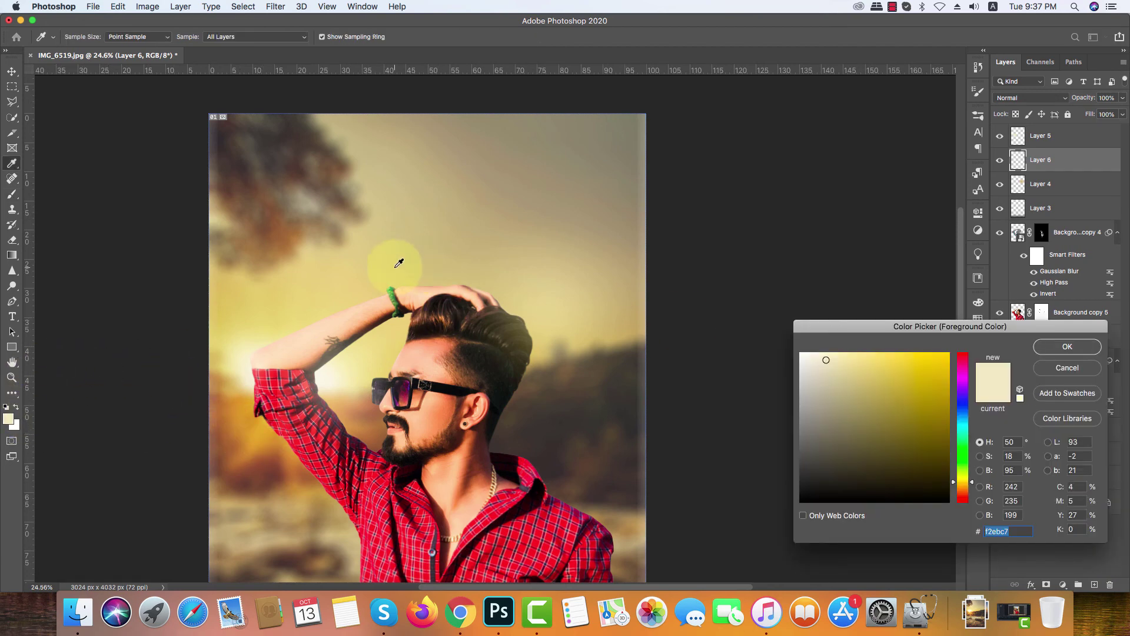
click(1068, 347)
key(b)
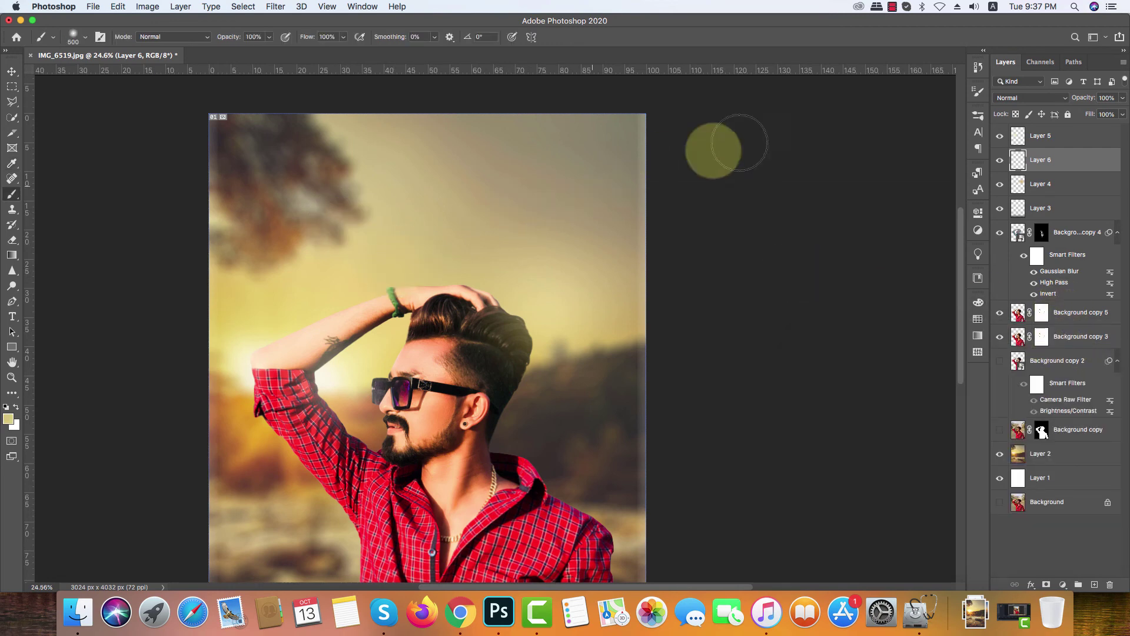
Set the new yellow glow layer to Screen blending with 54% opacity
click(1030, 98)
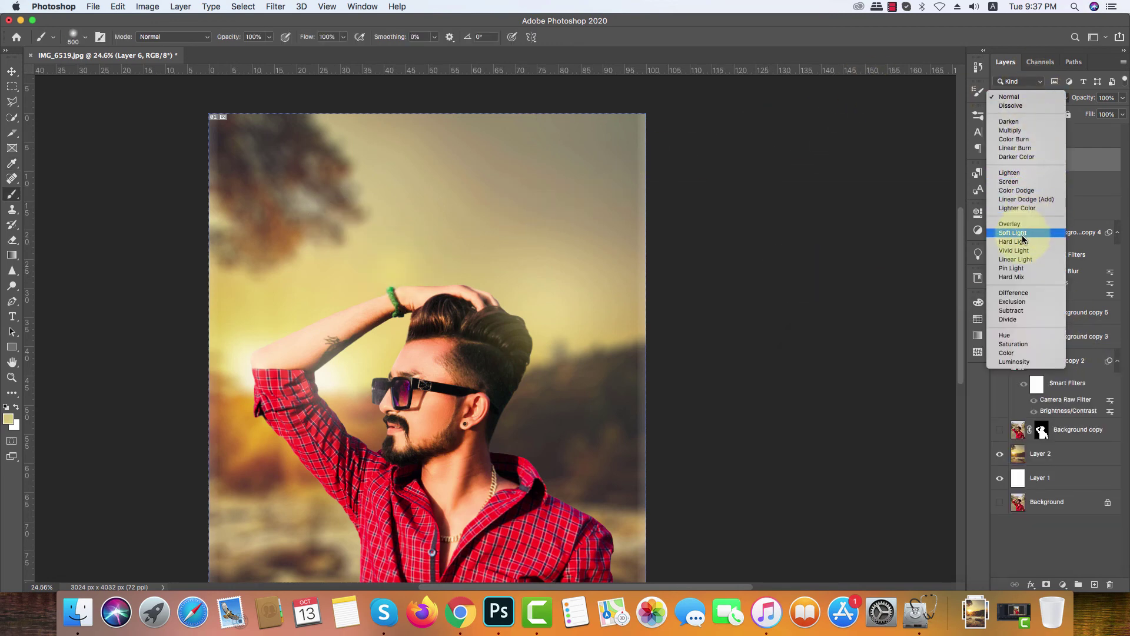
click(1015, 182)
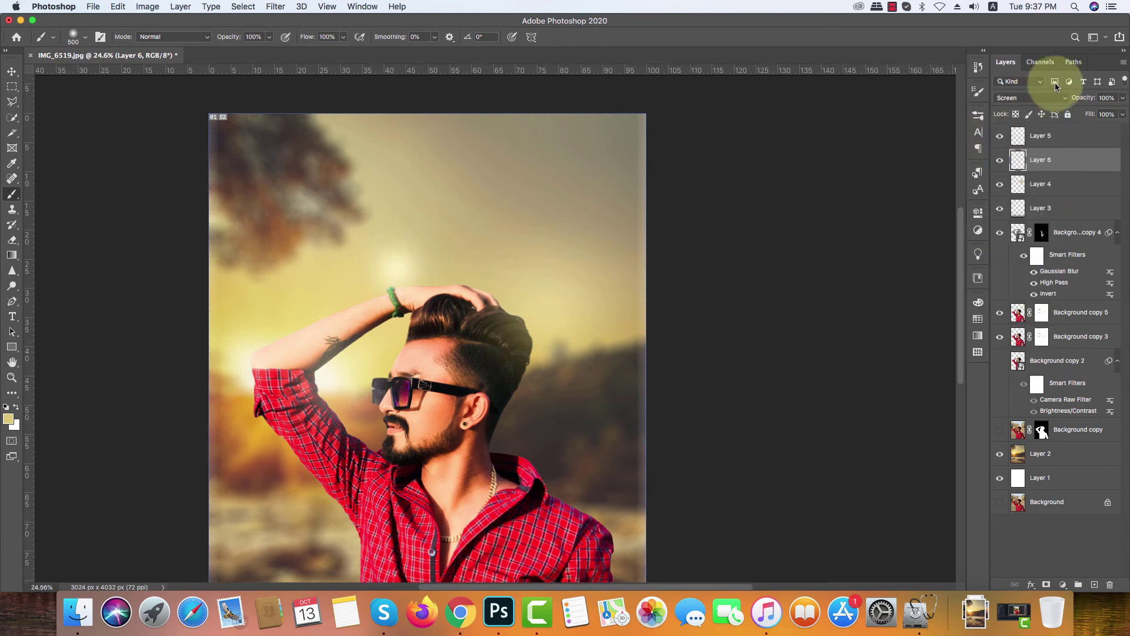
drag(1122, 112, 1095, 111)
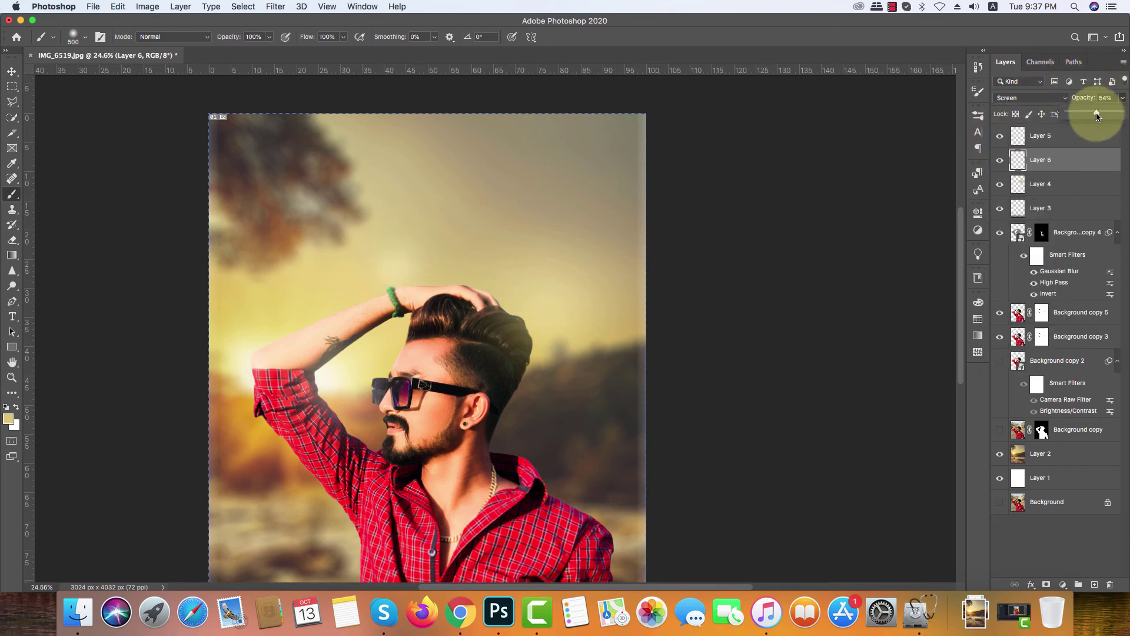
Scale the yellow glow above the wrist to about 240% and shift it slightly toward the tree
key(super+t)
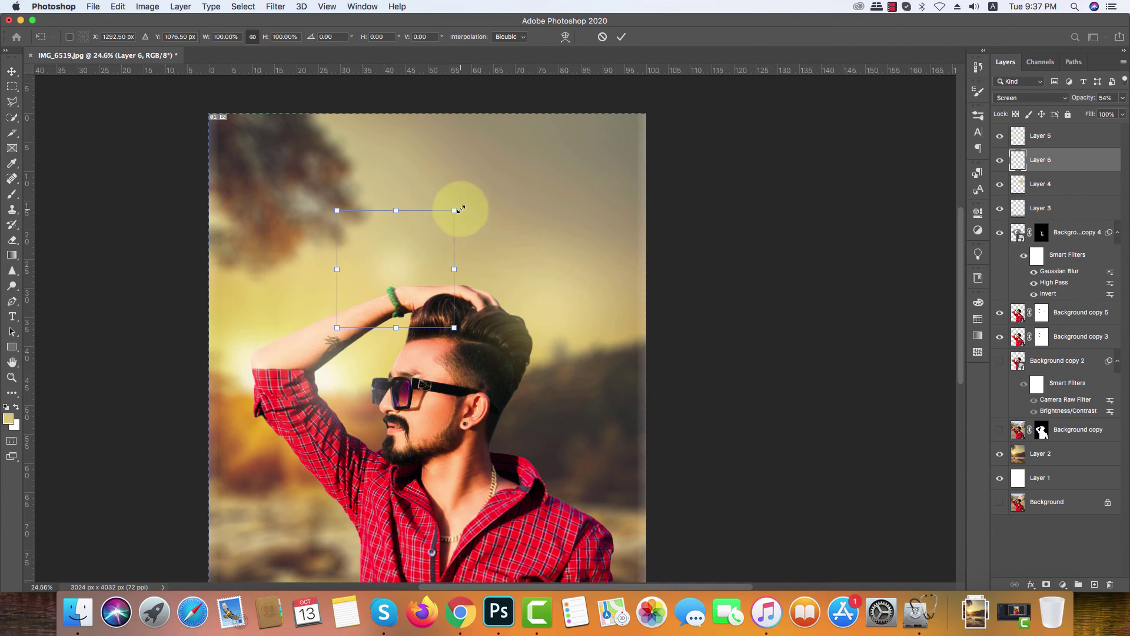
drag(454, 210, 585, 167)
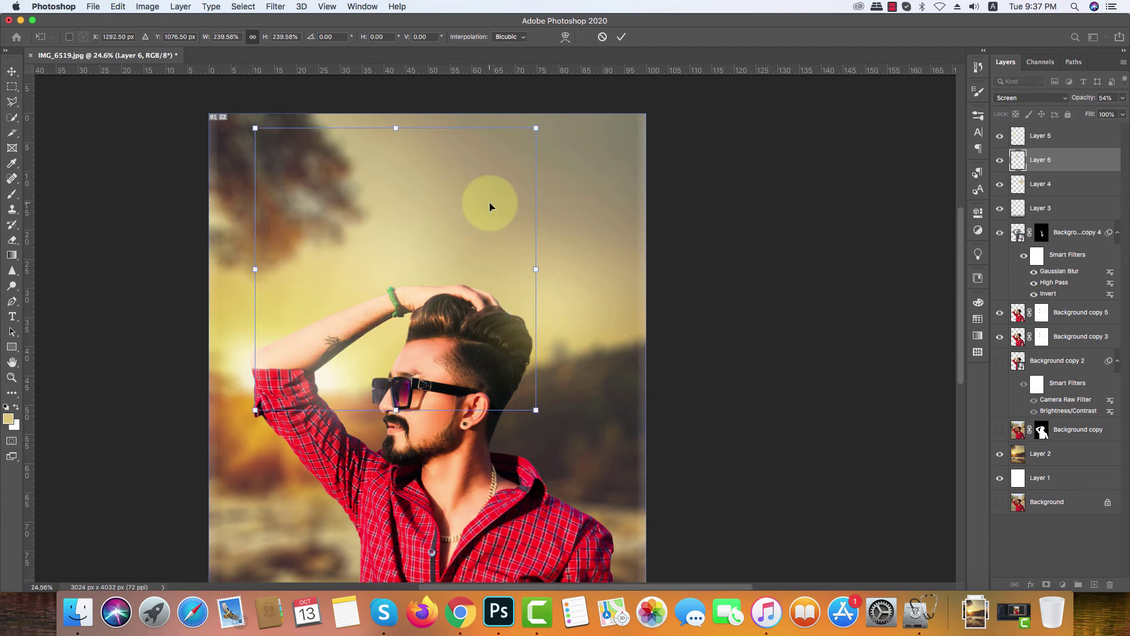
mouse_move(489, 203)
mouse_down()
mouse_move(467, 199)
mouse_move(478, 203)
mouse_up()
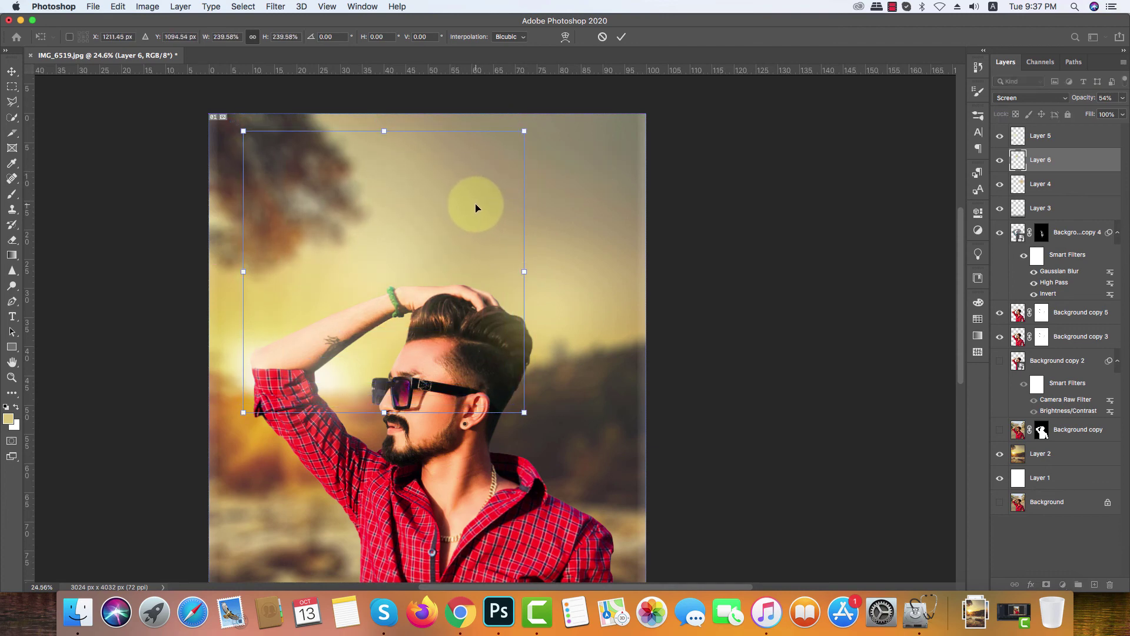
key(Return)
Inspect the glow up close and across the whole image, then hide Background copy 3 and select Background copy 5
scroll(443, 189, down, 5)
scroll(445, 183, down, 2)
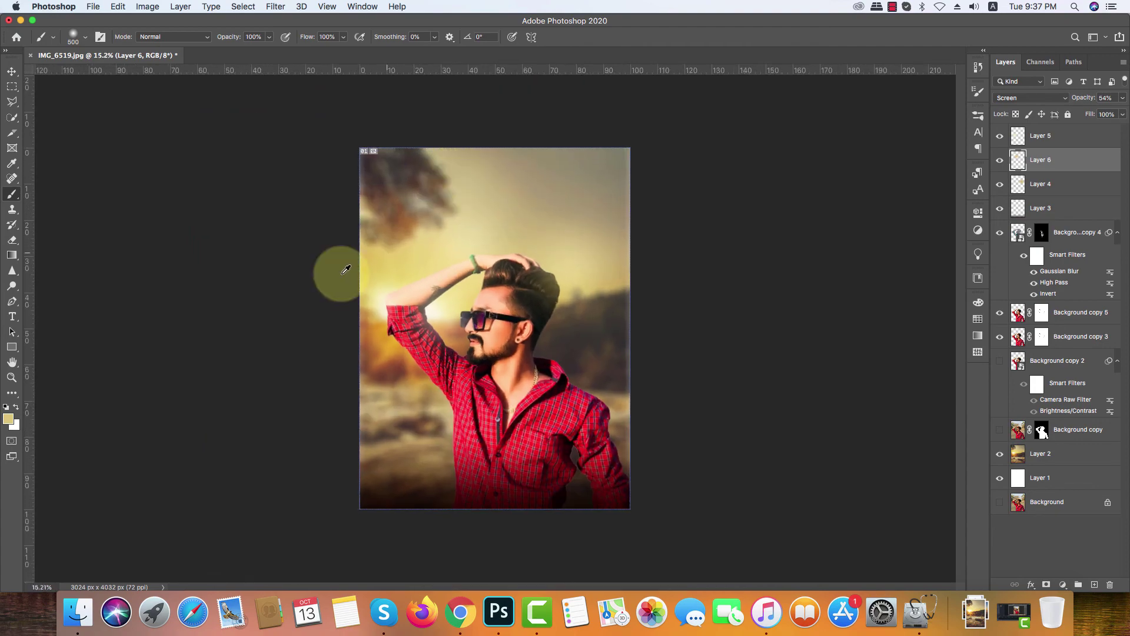
scroll(412, 295, up, 8)
scroll(398, 314, down, 3)
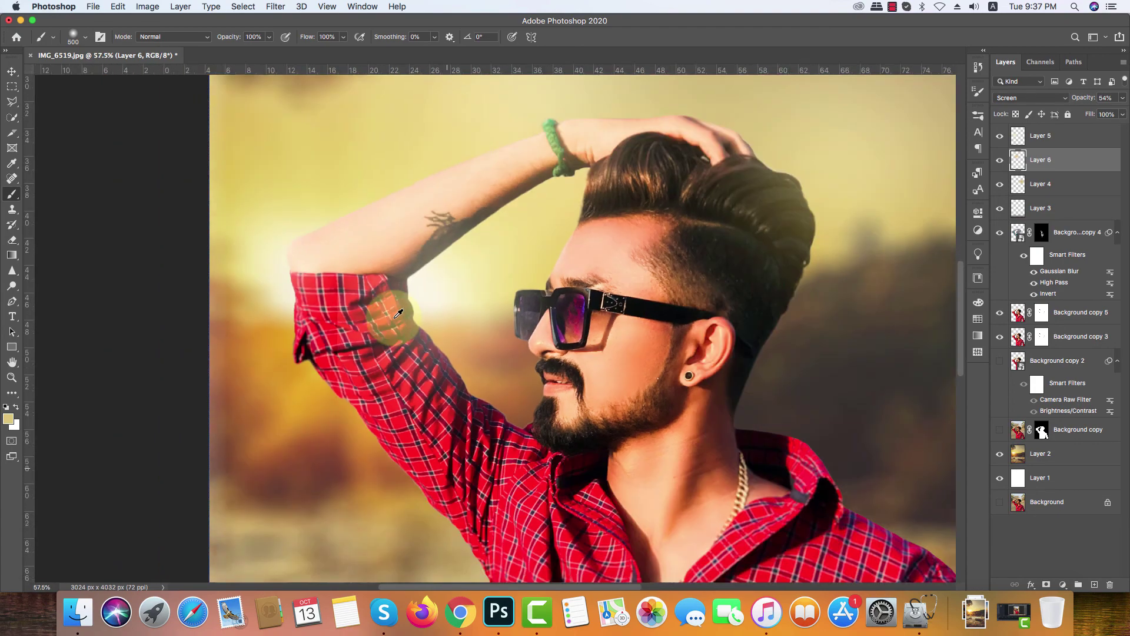
scroll(398, 314, down, 3)
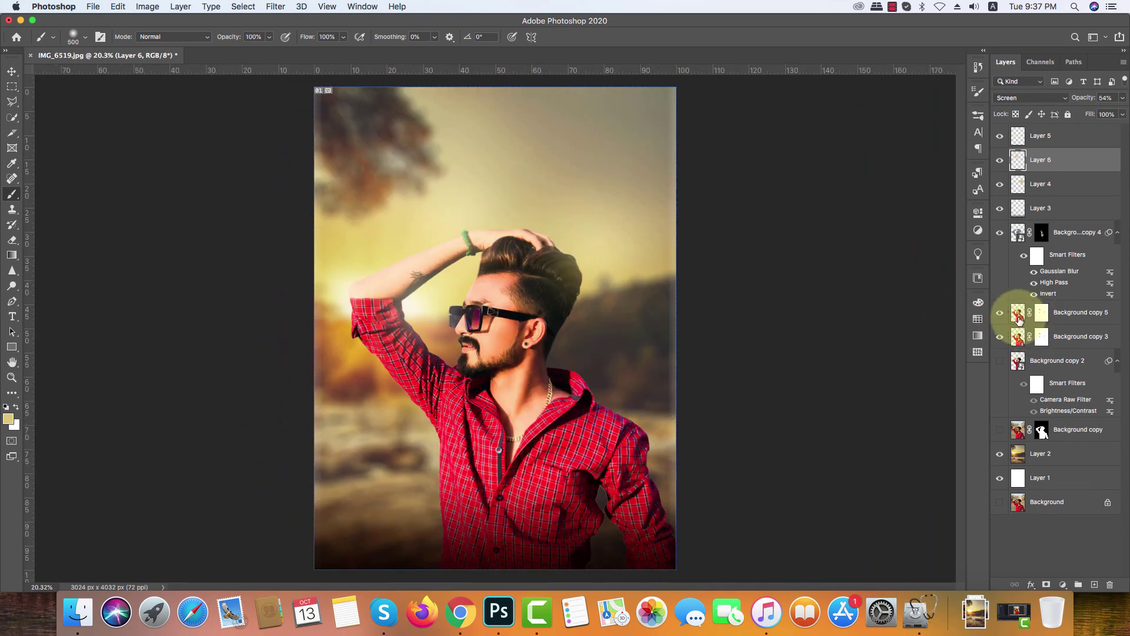
click(1008, 318)
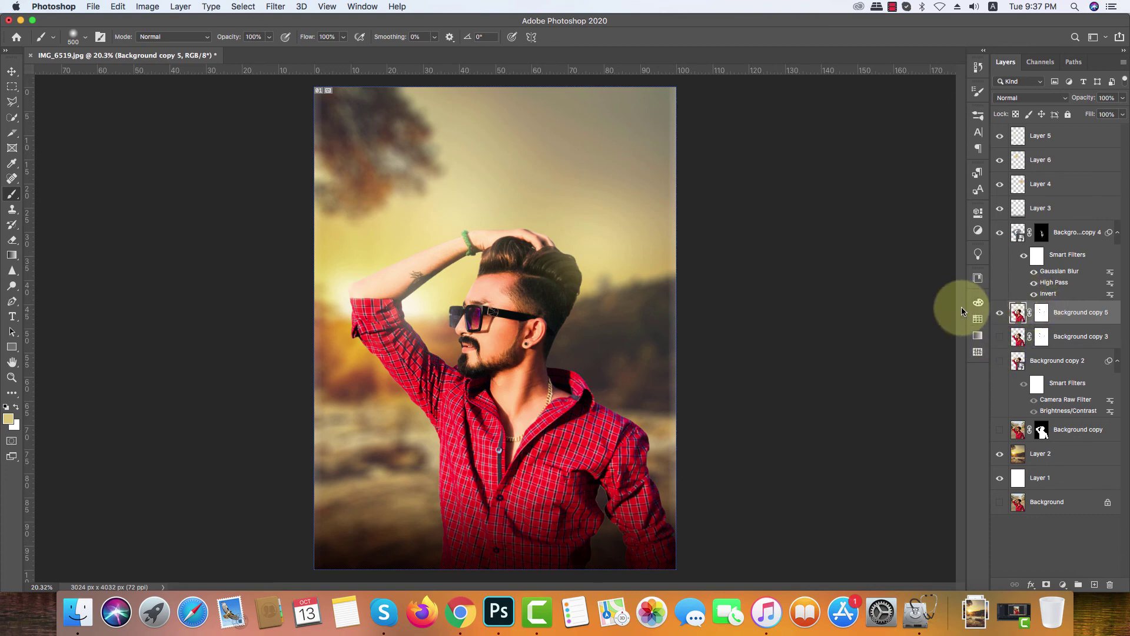
Add a layer above Layer 5, fill it with Apply Image from the merged layers using Multiply at 100%, and run Auto Tone on it
click(1044, 131)
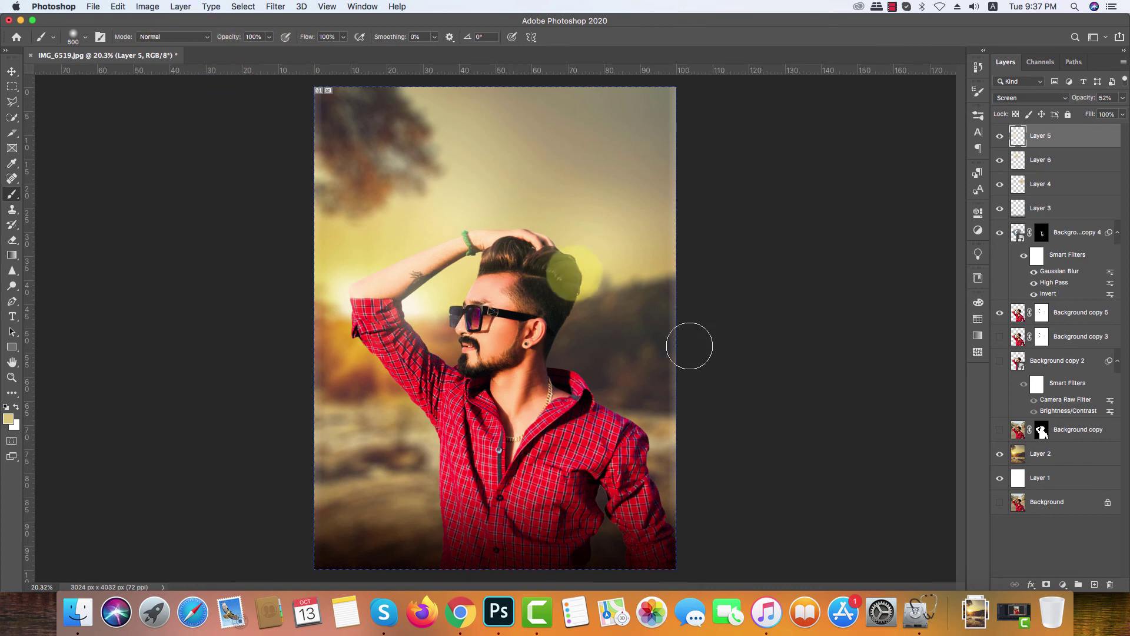
click(1095, 584)
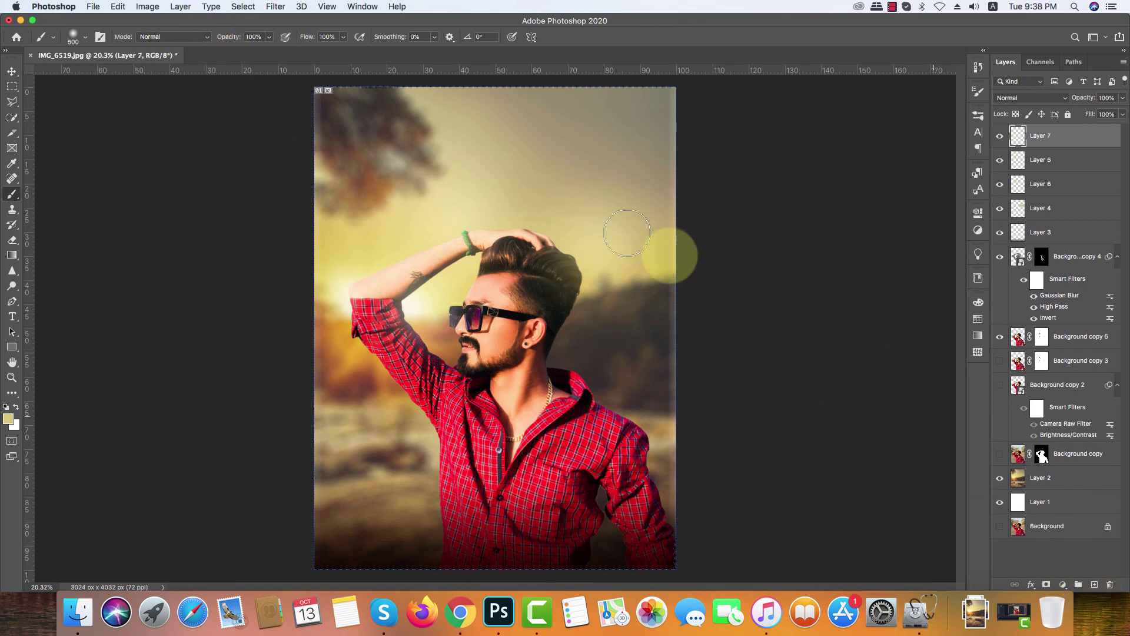
click(137, 7)
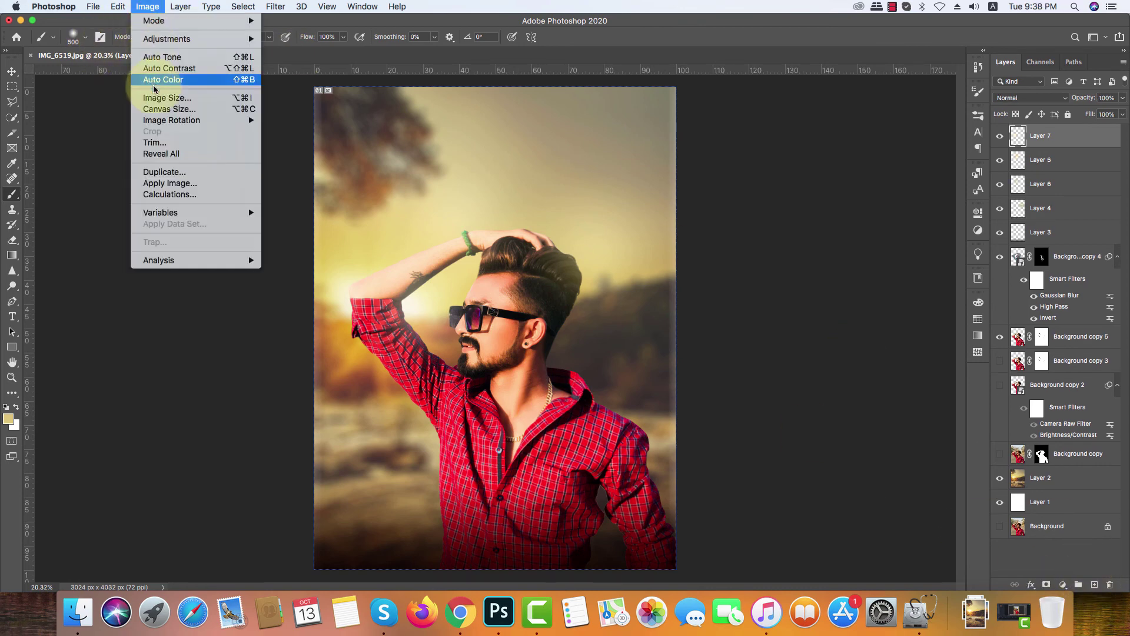
click(169, 176)
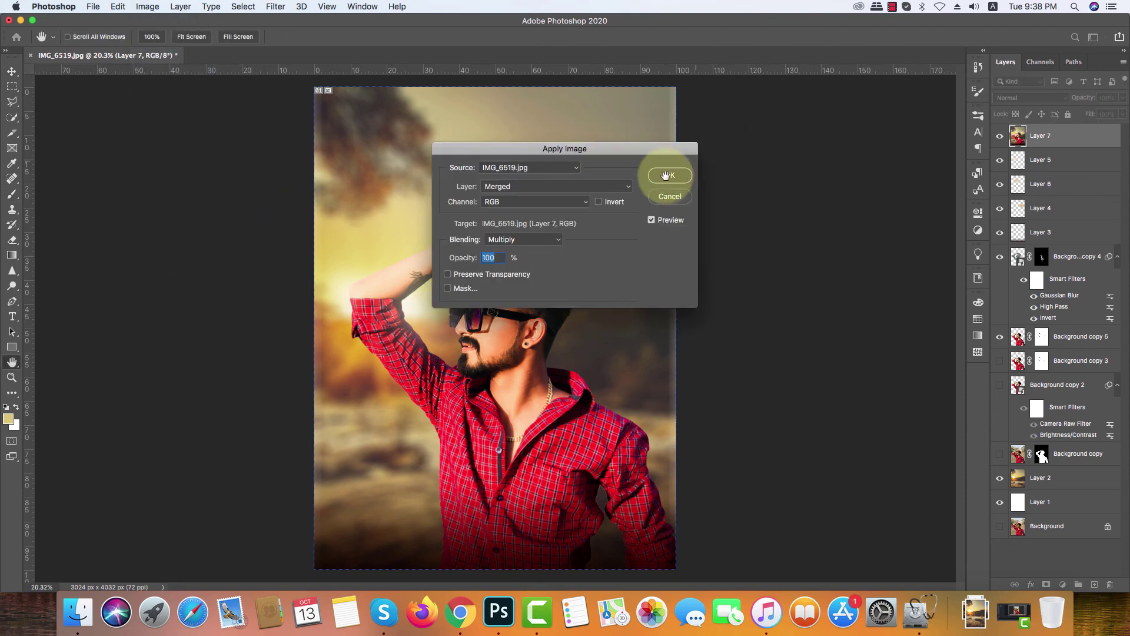
click(670, 175)
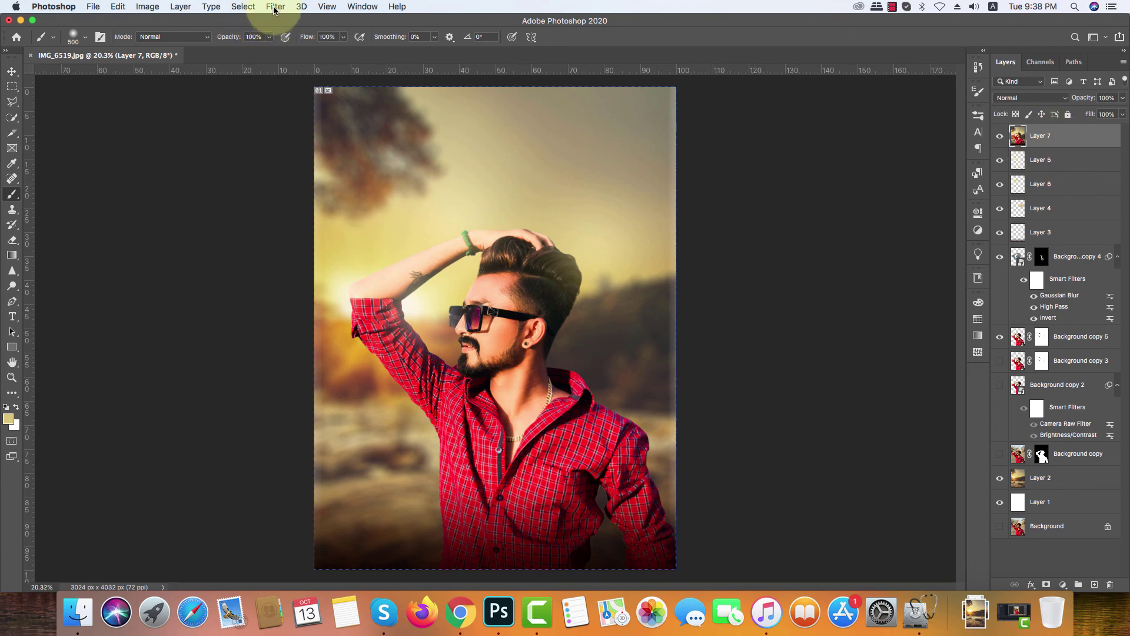
click(147, 6)
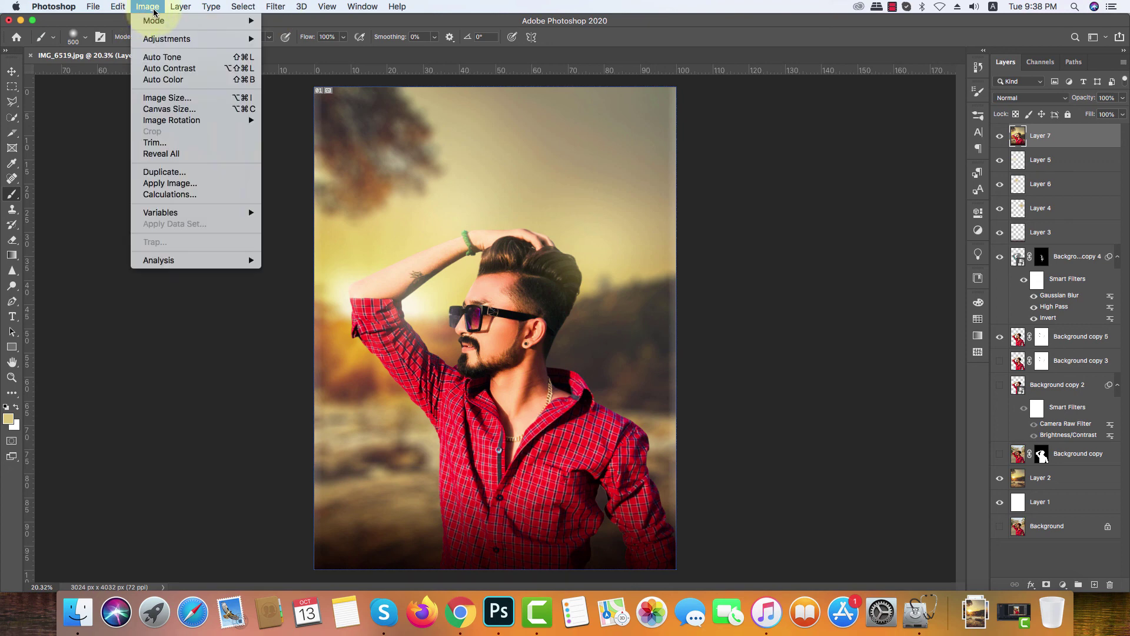
click(172, 57)
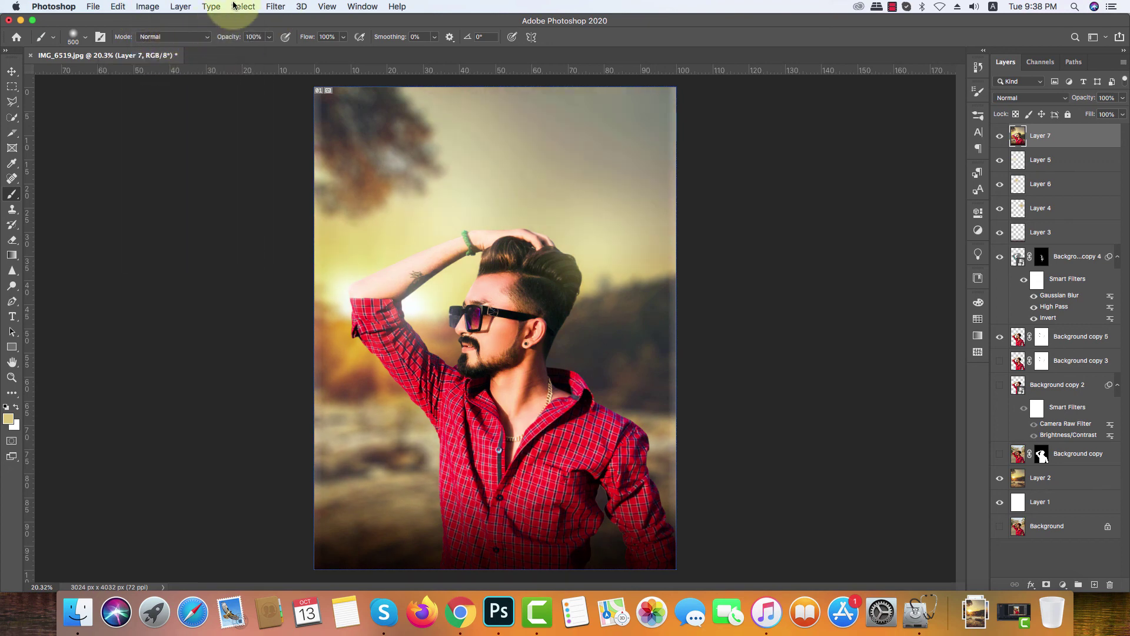
Start the Camera Raw Filter on Layer 7, apply automatic tone values, then set Highlights to -33 and Vibrance to +11
click(275, 7)
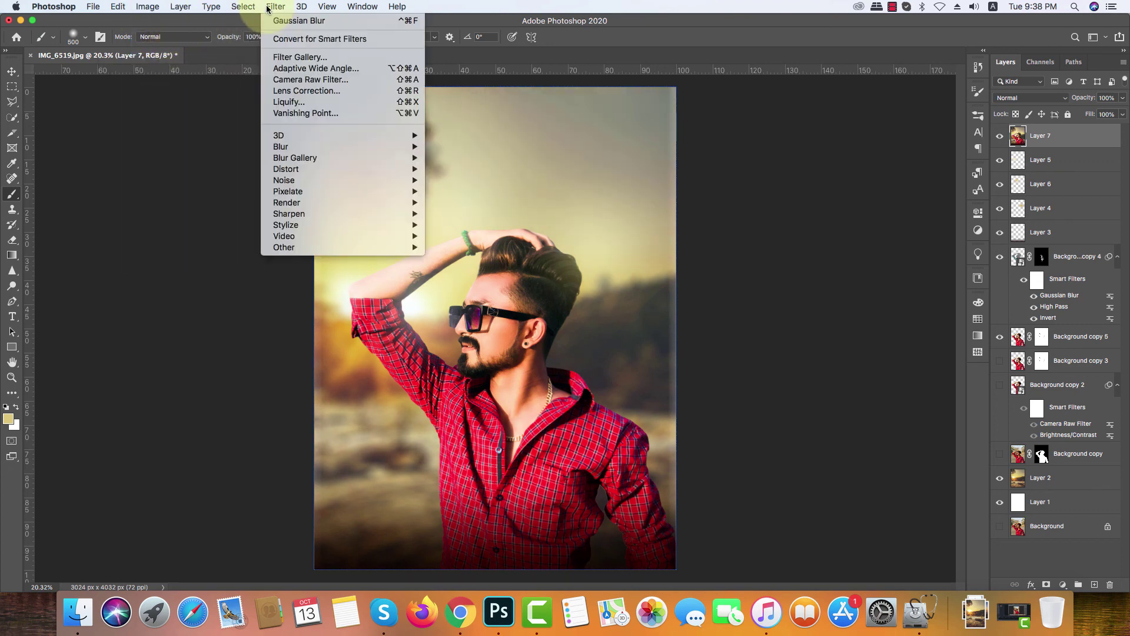
click(323, 79)
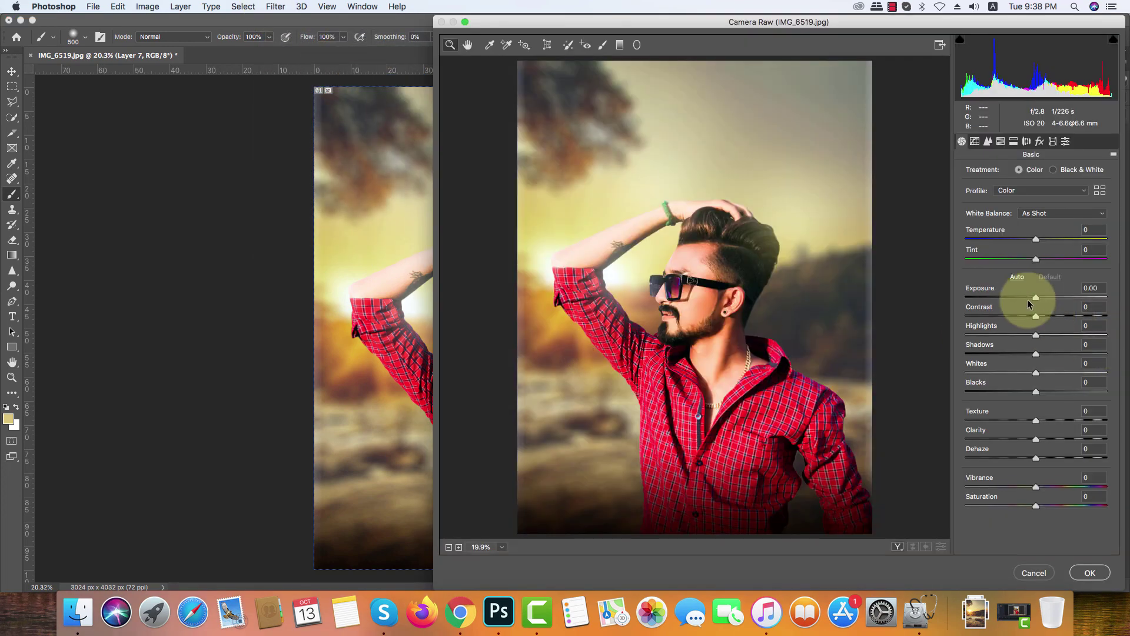
click(1018, 278)
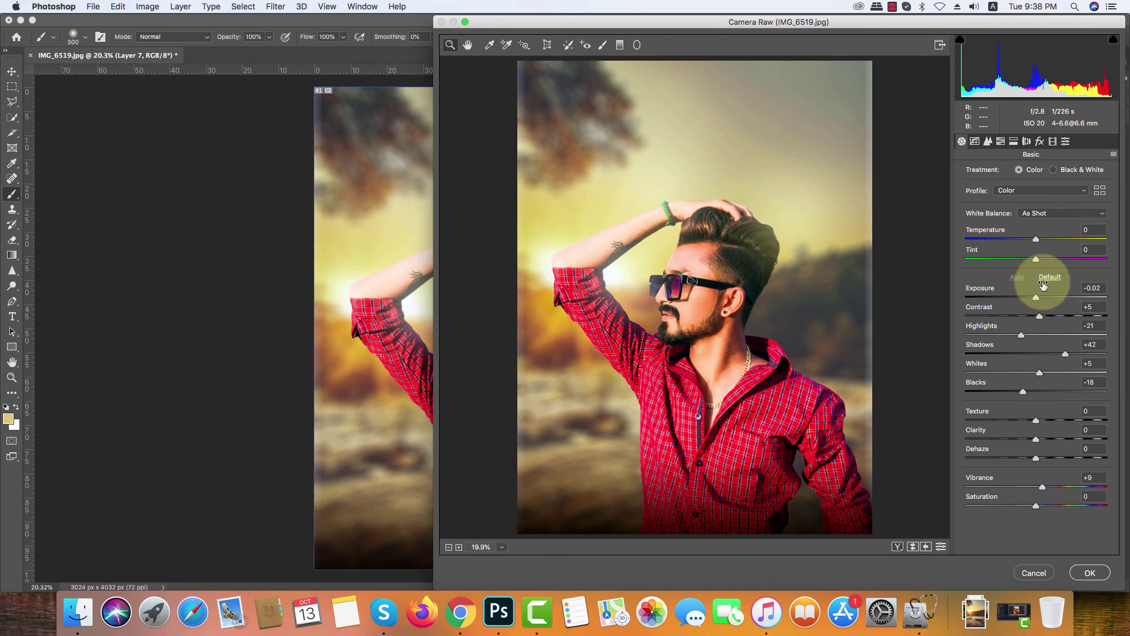
click(1050, 277)
click(1017, 277)
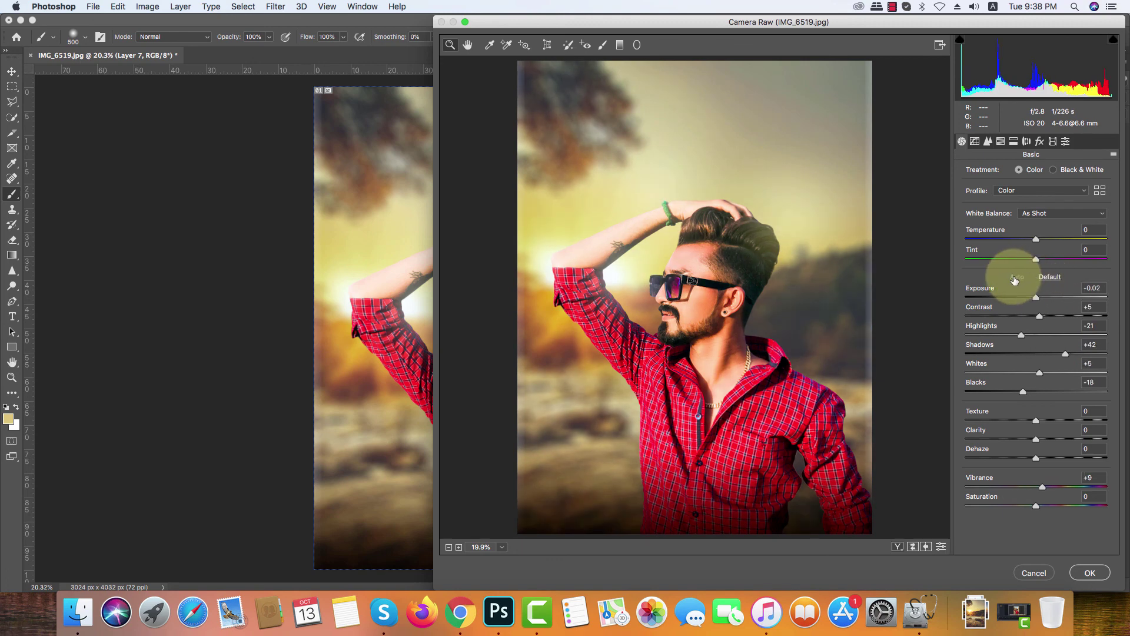
click(1012, 336)
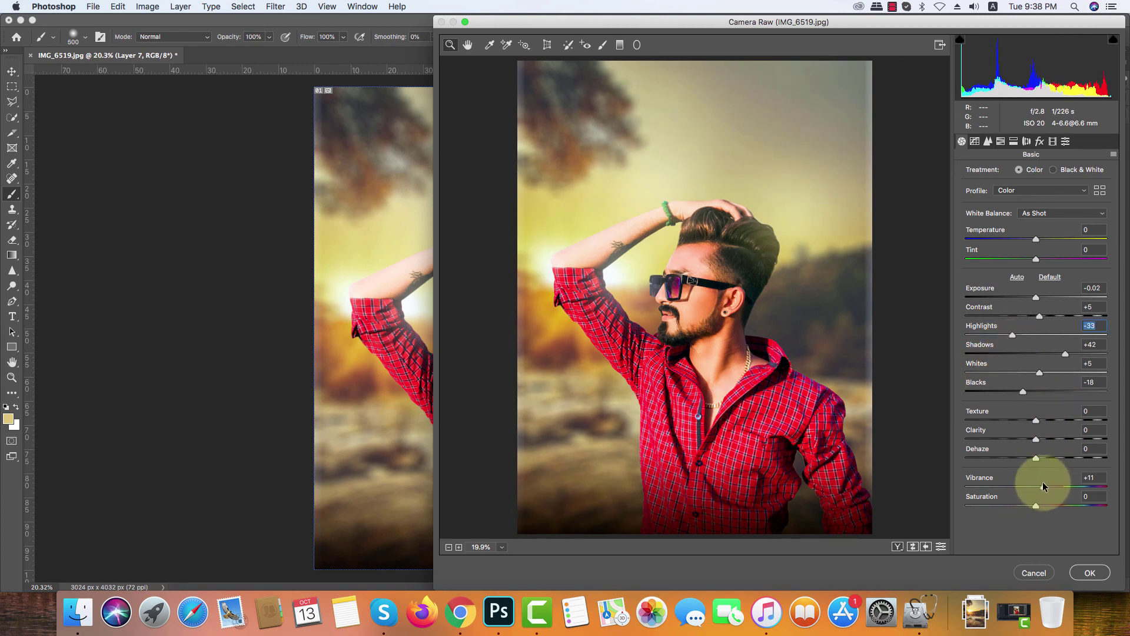
In the HSL adjustments, set the Oranges saturation to -14 and the Oranges luminance to +8
click(1014, 142)
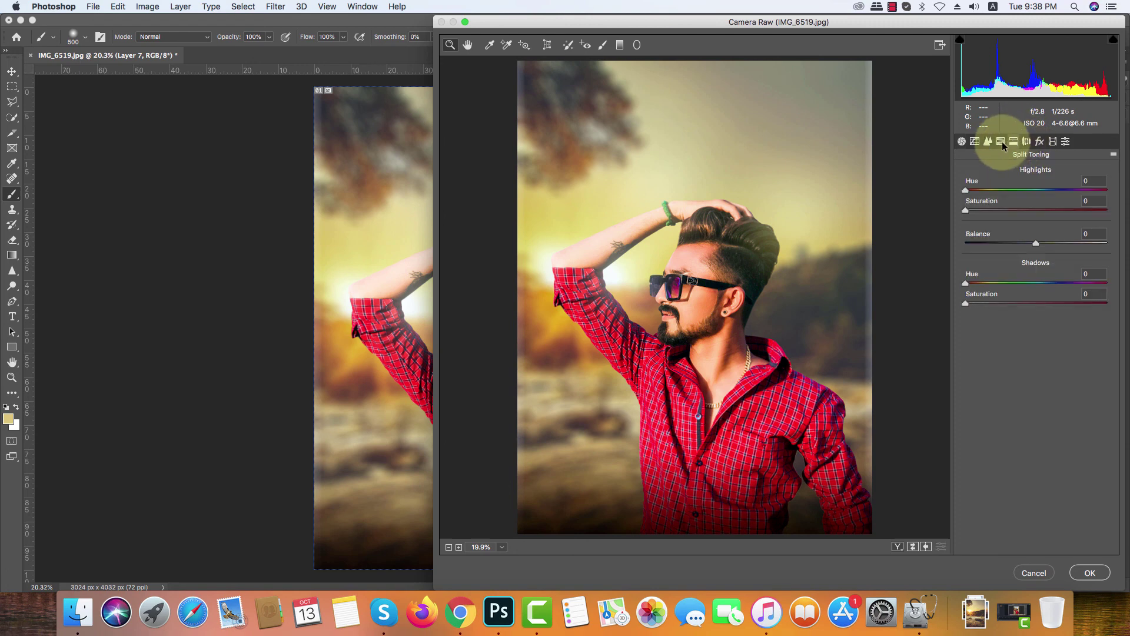
click(1001, 142)
click(1008, 172)
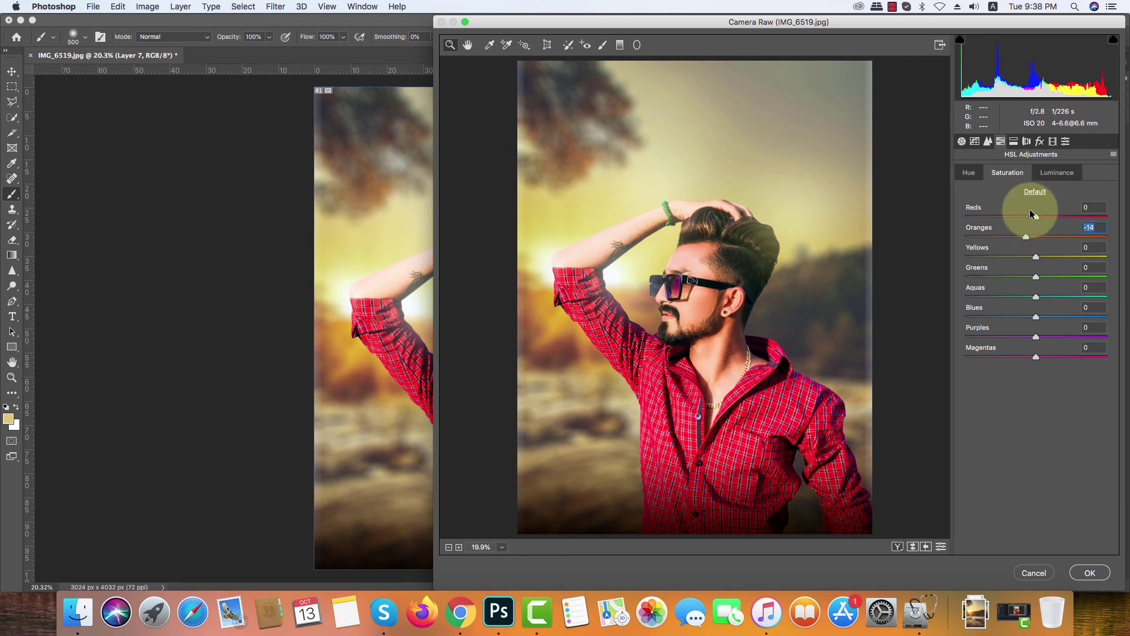
click(1054, 173)
drag(1040, 234, 1043, 238)
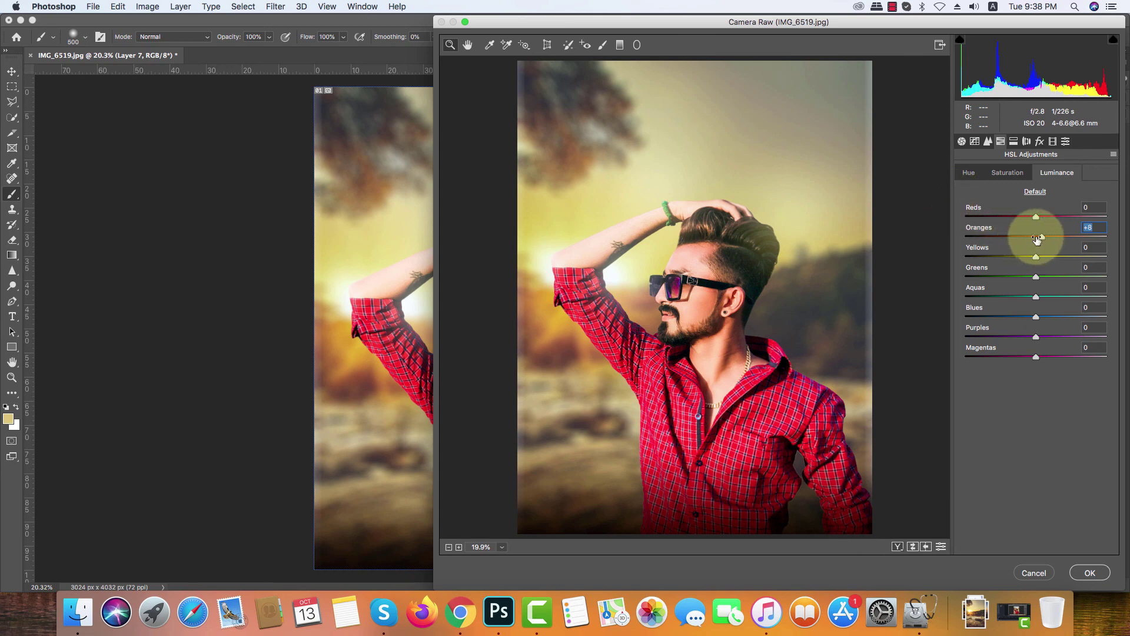
Add a Highlight Priority post-crop vignette with an amount of -19 and apply the Camera Raw adjustments
click(1039, 142)
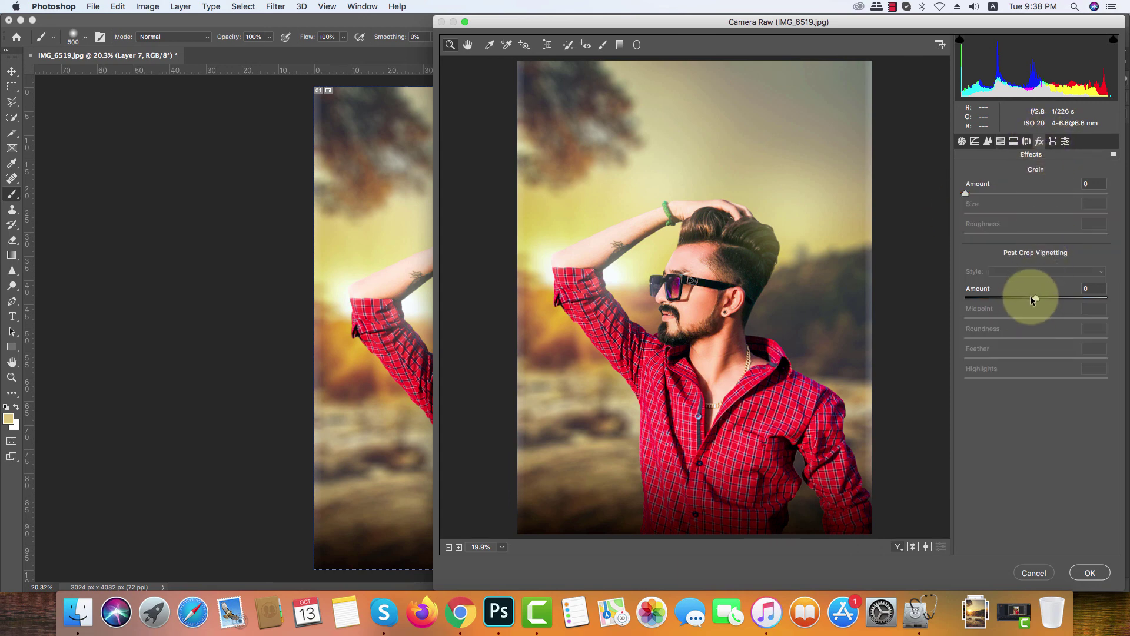
drag(1031, 295, 1018, 298)
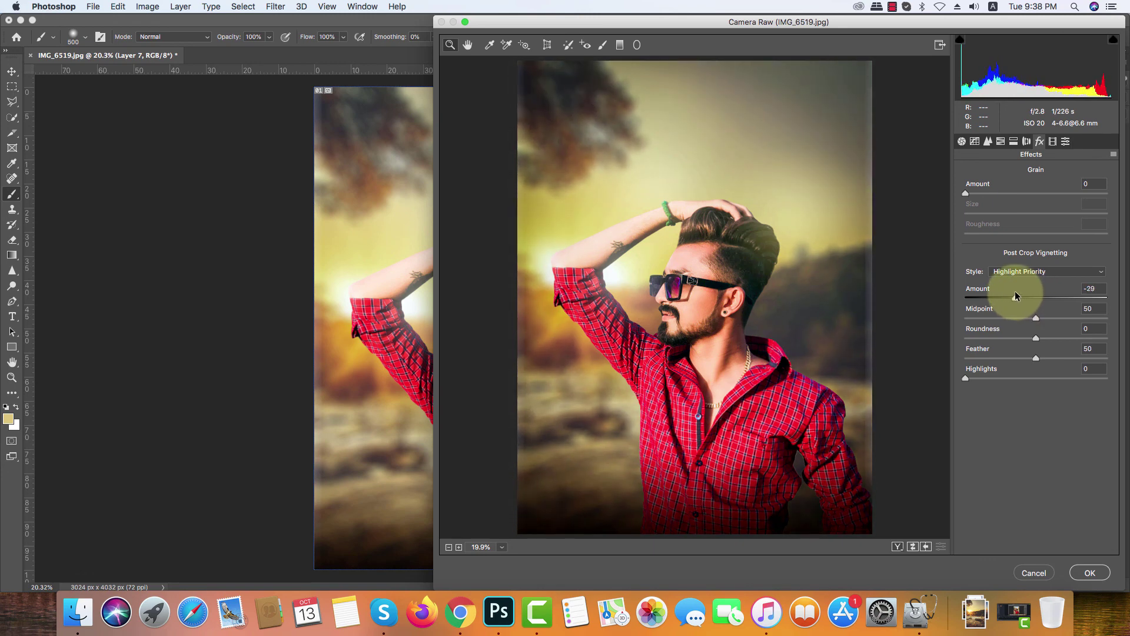
drag(1015, 292, 1023, 297)
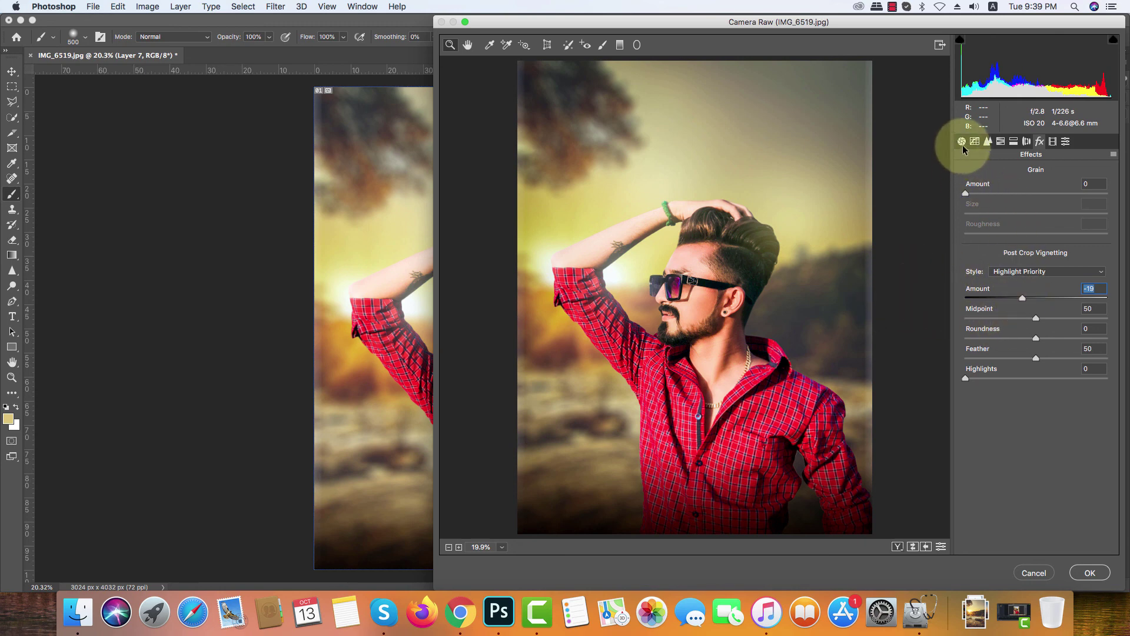
click(1089, 571)
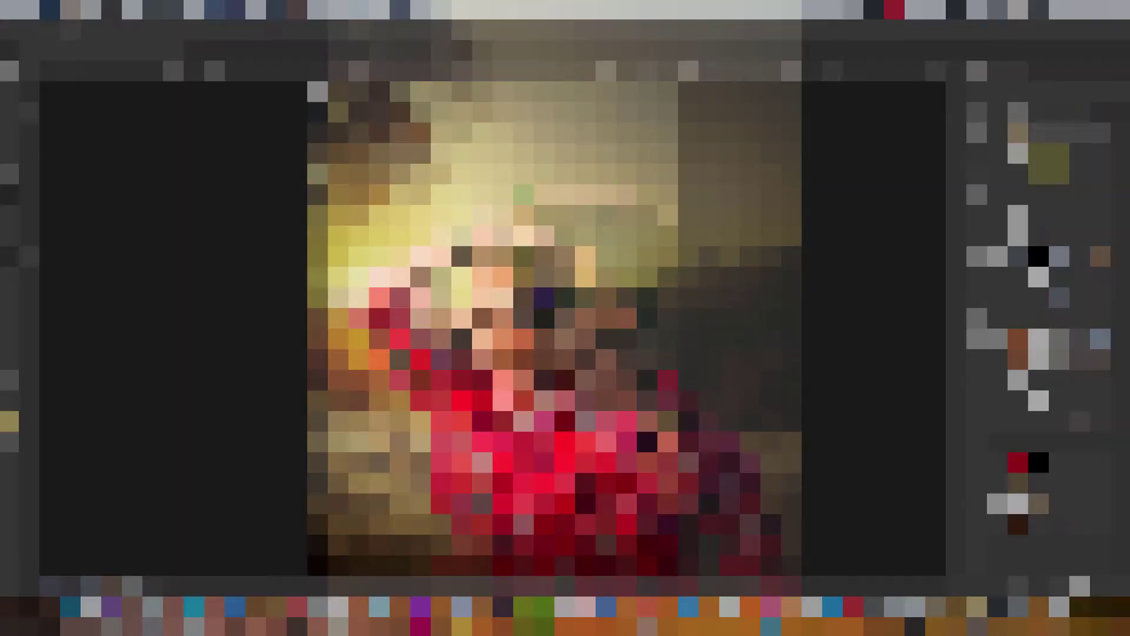